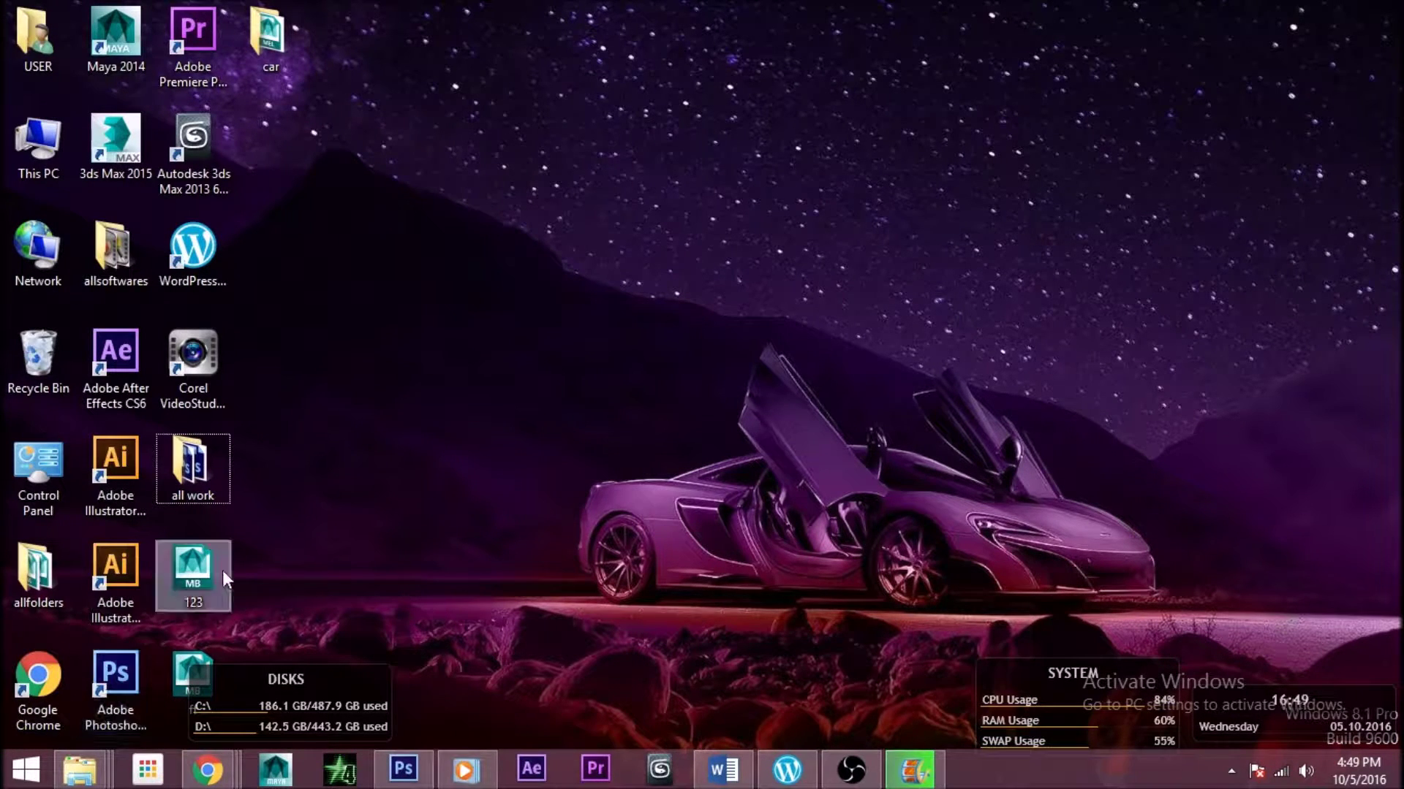
Open the desktop car folder, maximize it, and launch 123 from its scenes folder in Maya
double_click(278, 30)
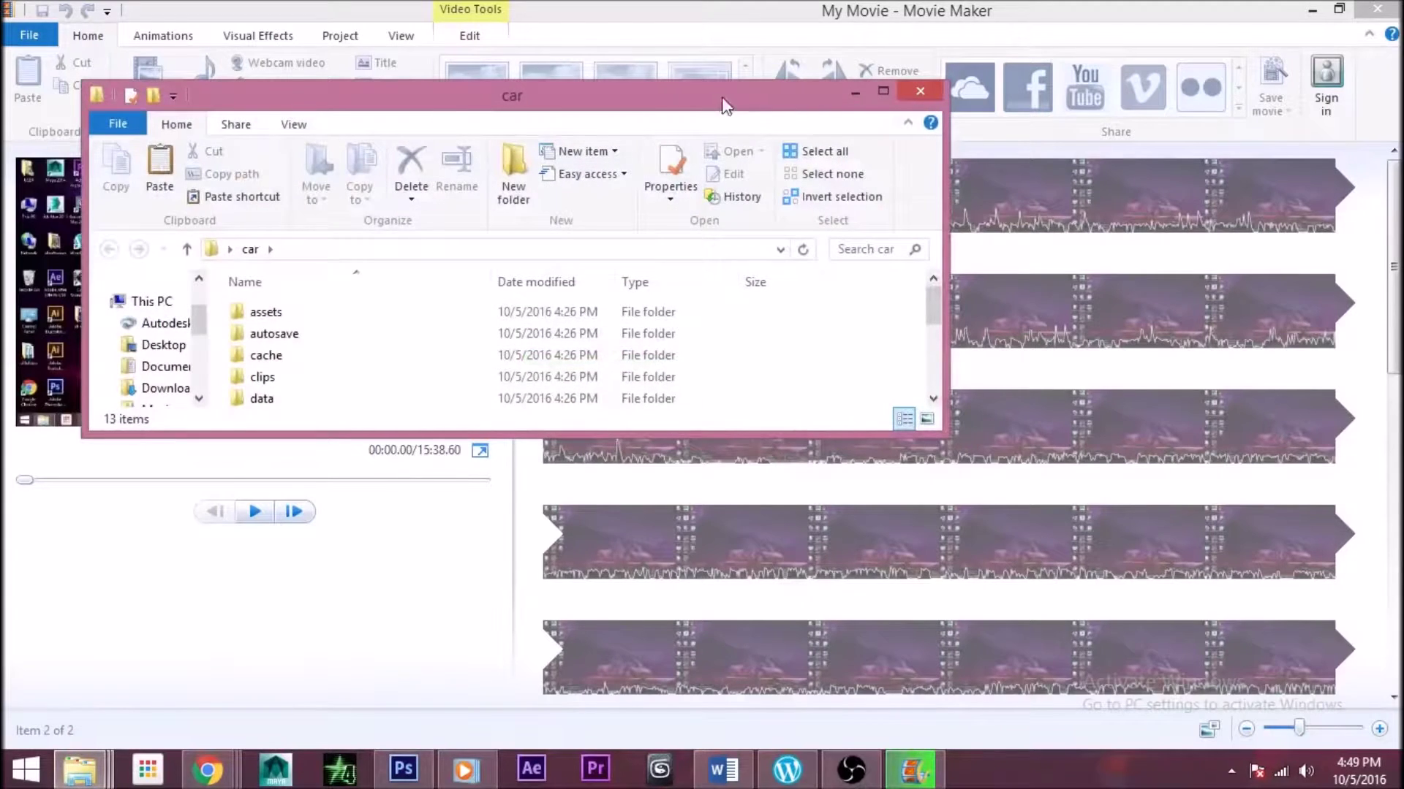
left_click(879, 93)
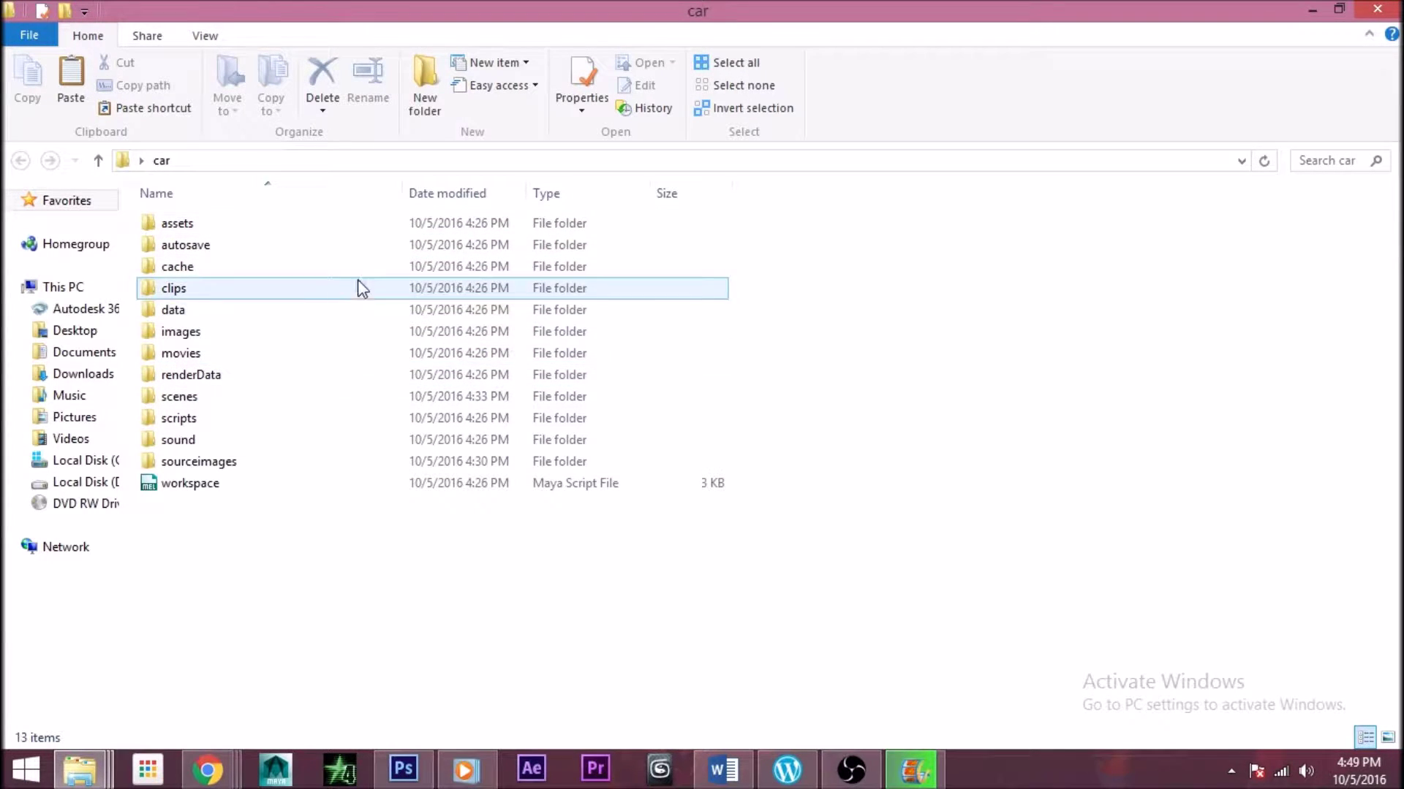
double_click(281, 404)
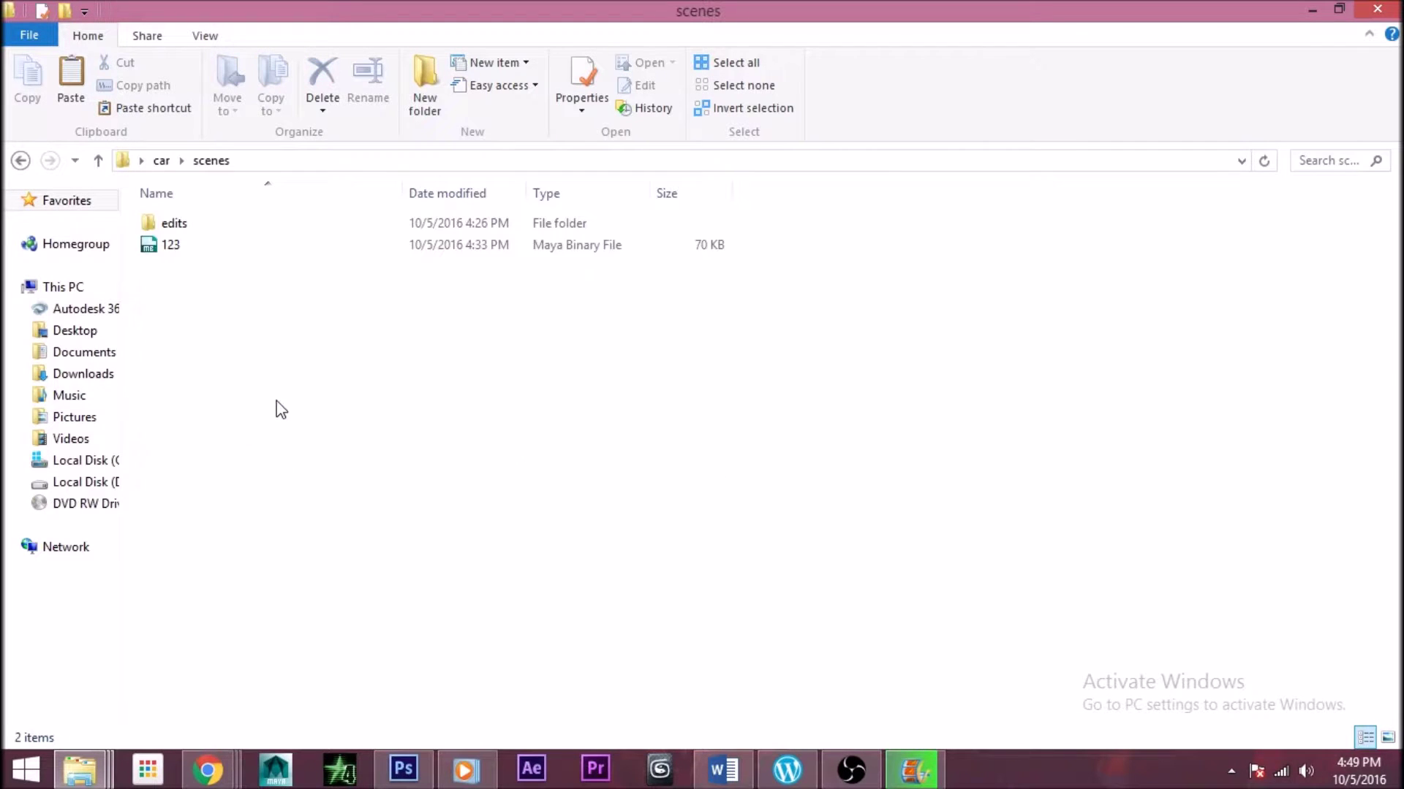
double_click(168, 247)
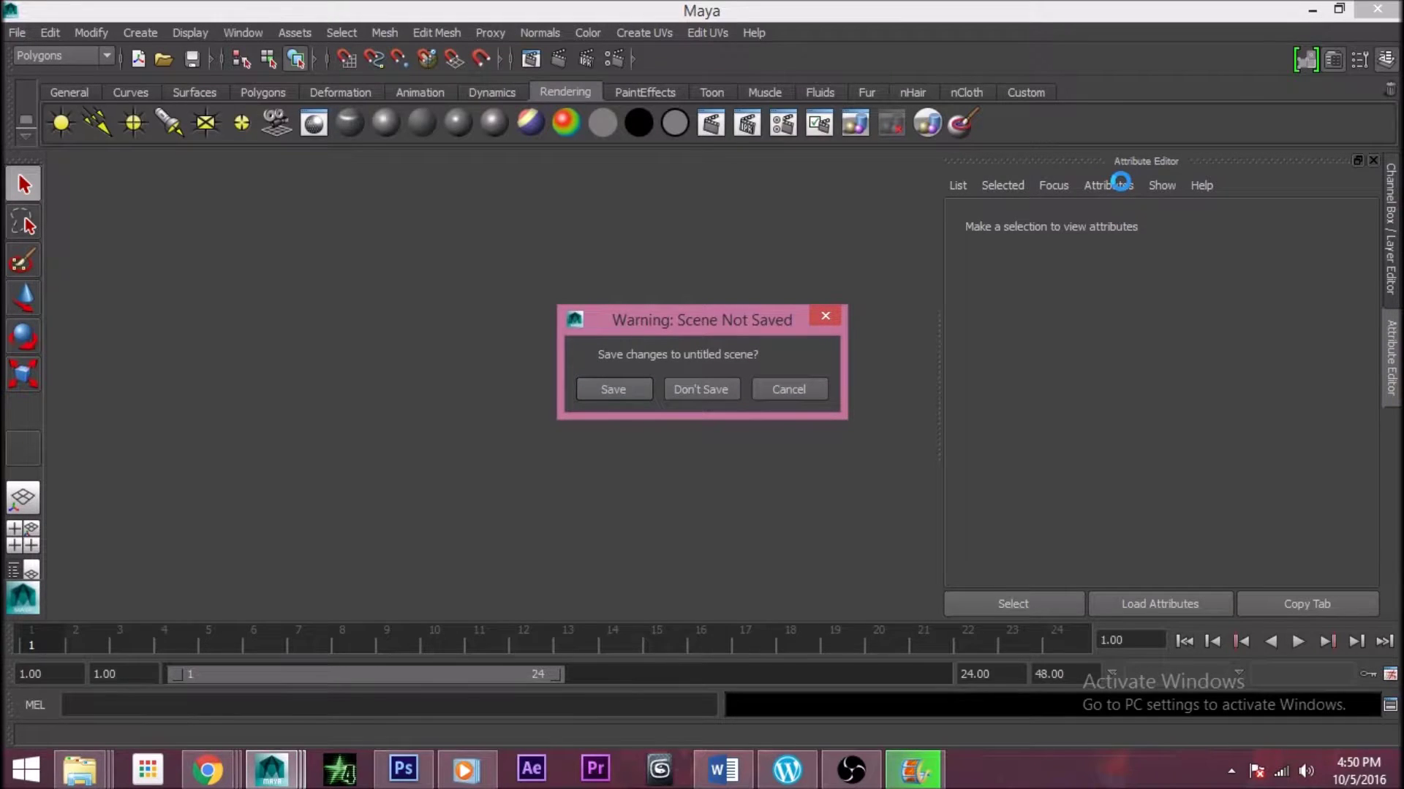
Discard the untitled scene to load 123.mb, then close the What's New and Startup Movies windows
left_click(702, 389)
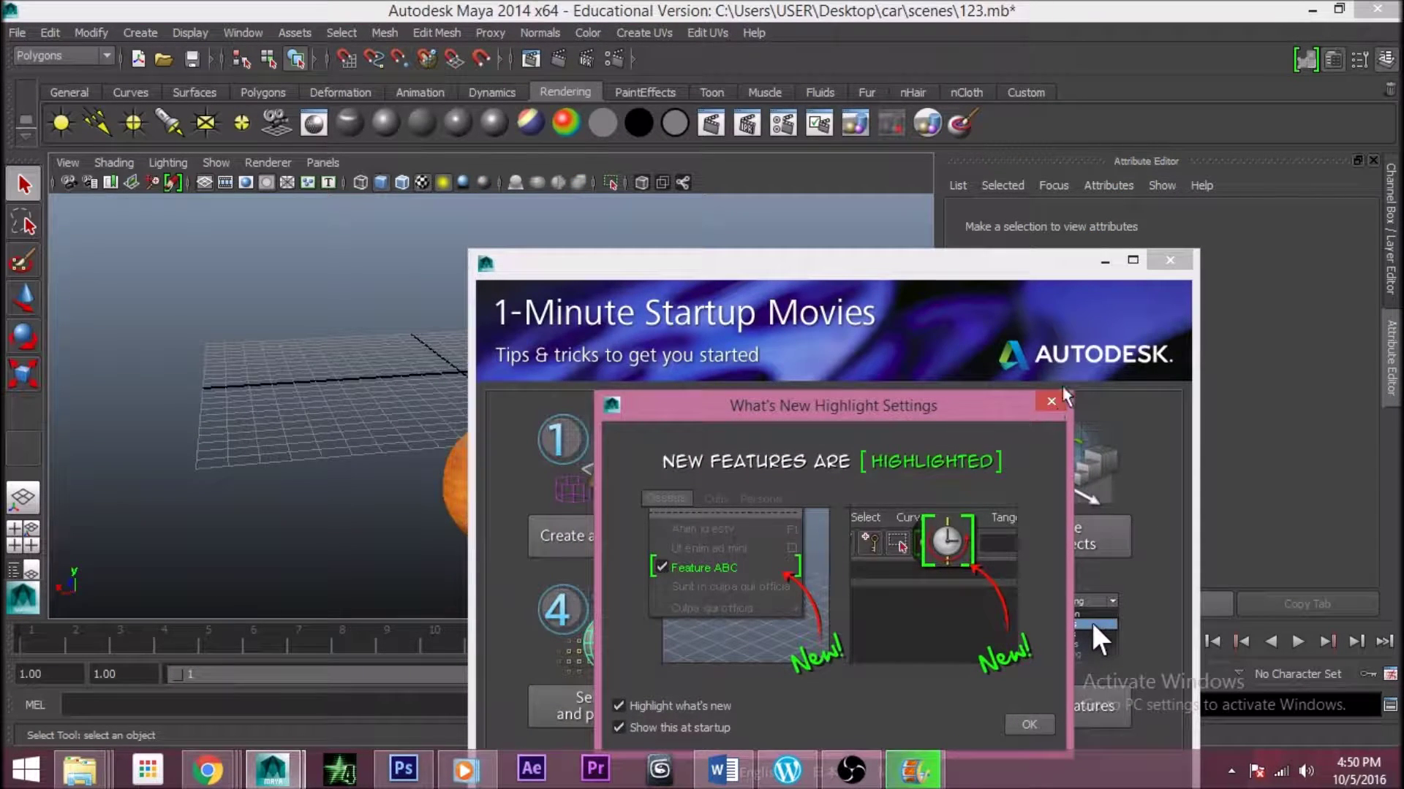
left_click(1050, 401)
left_click(1169, 260)
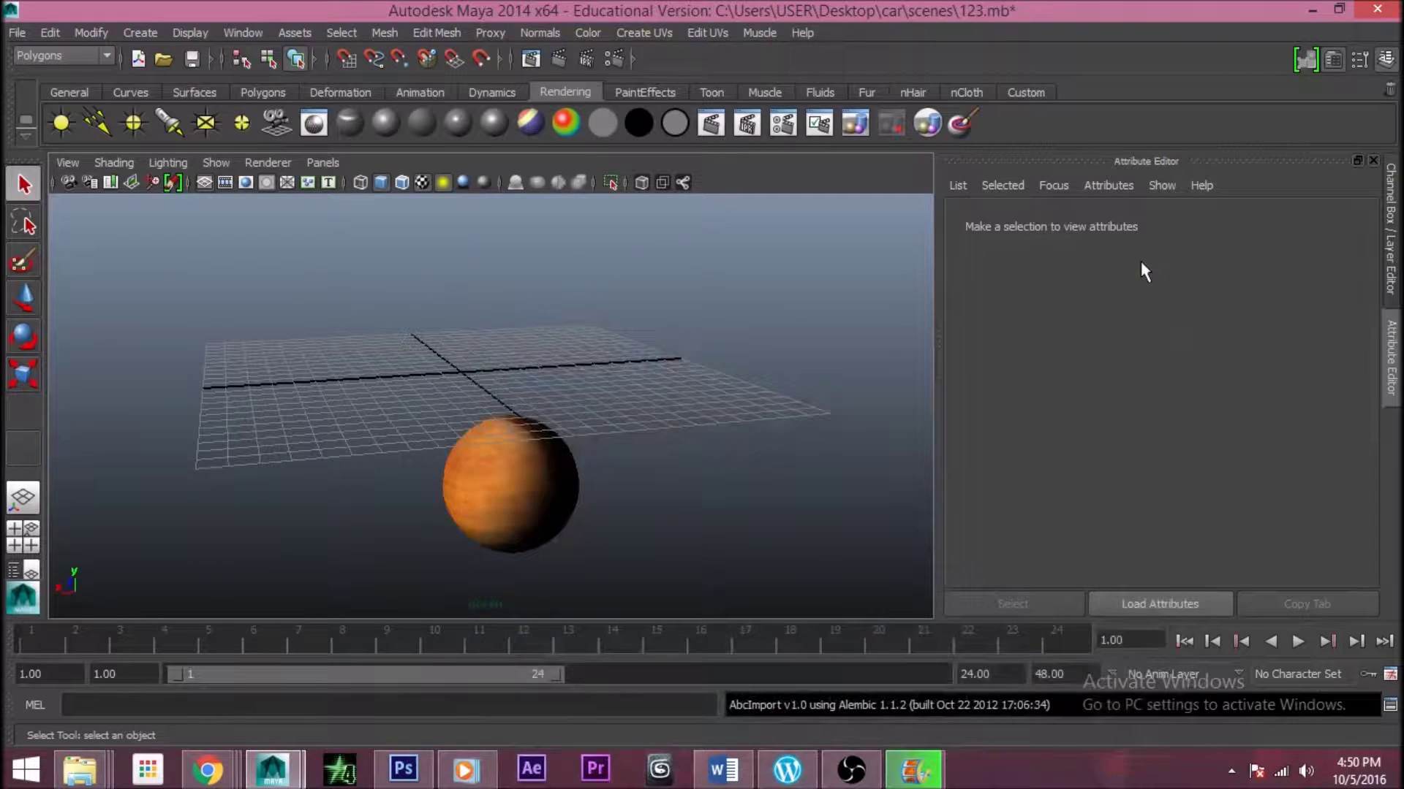
Move the orange sphere up along Y and orbit the view to frame it
left_click(502, 472)
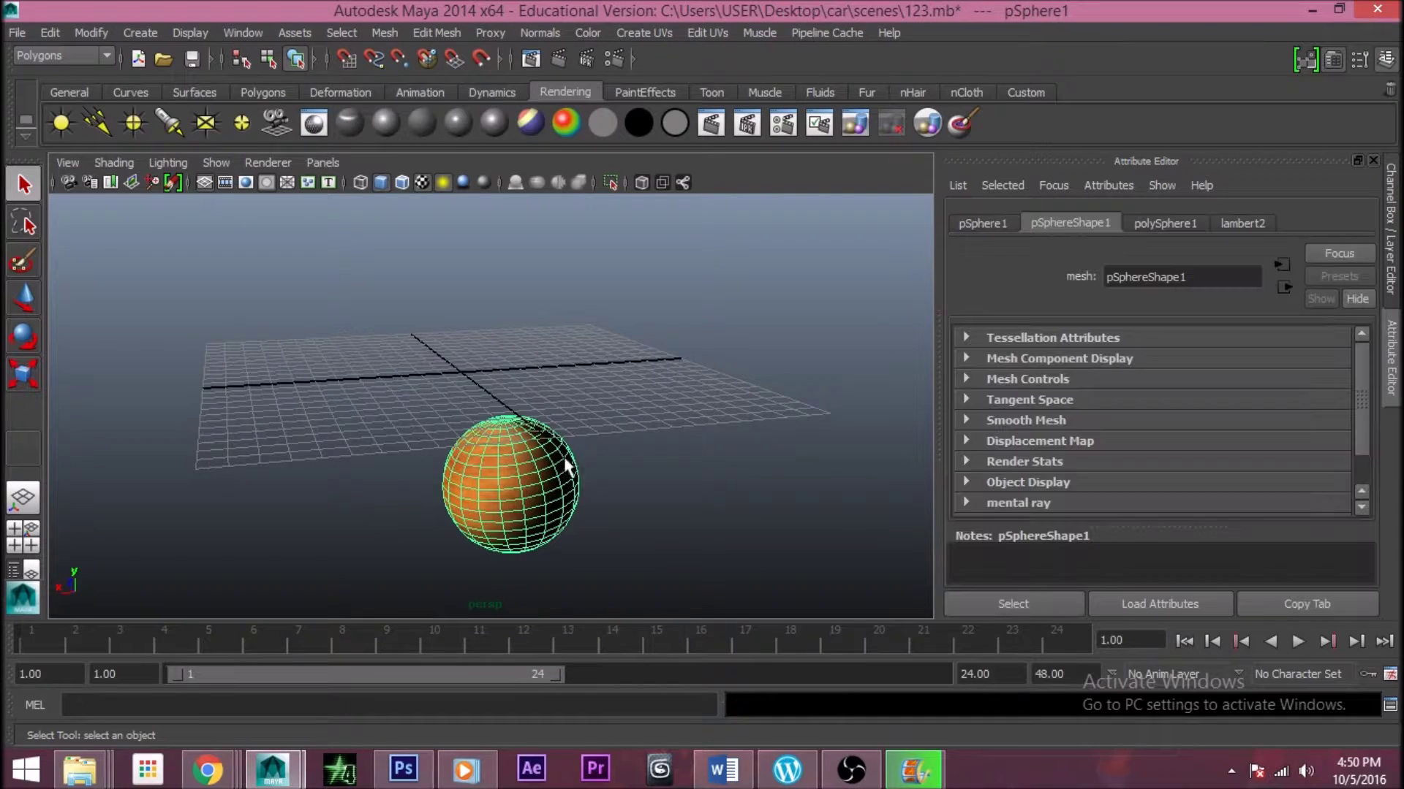
key("w")
left_click_drag(512, 413, 513, 204)
left_click(613, 311)
scroll(624, 310, "up", 10)
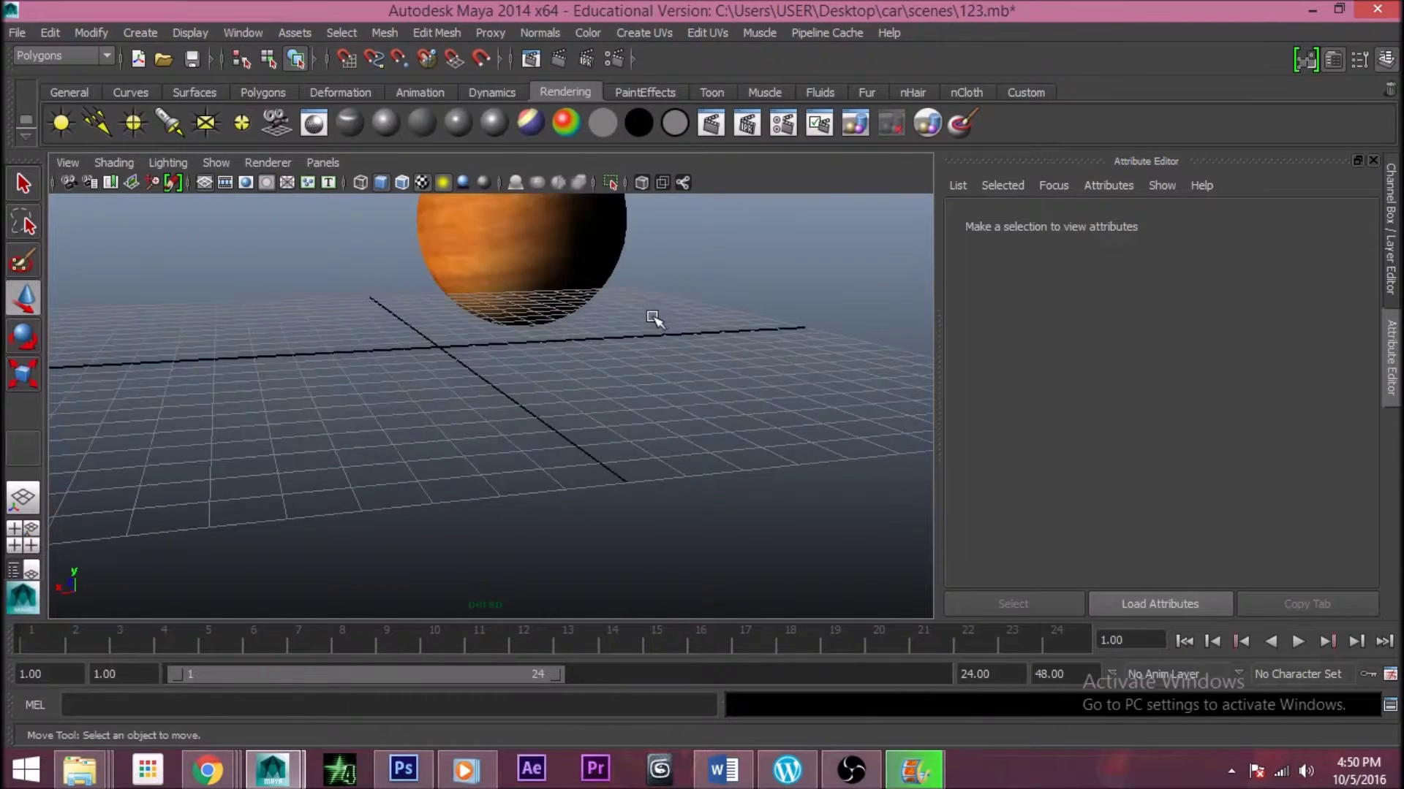
left_click_drag(212, 449, 350, 376, "alt")
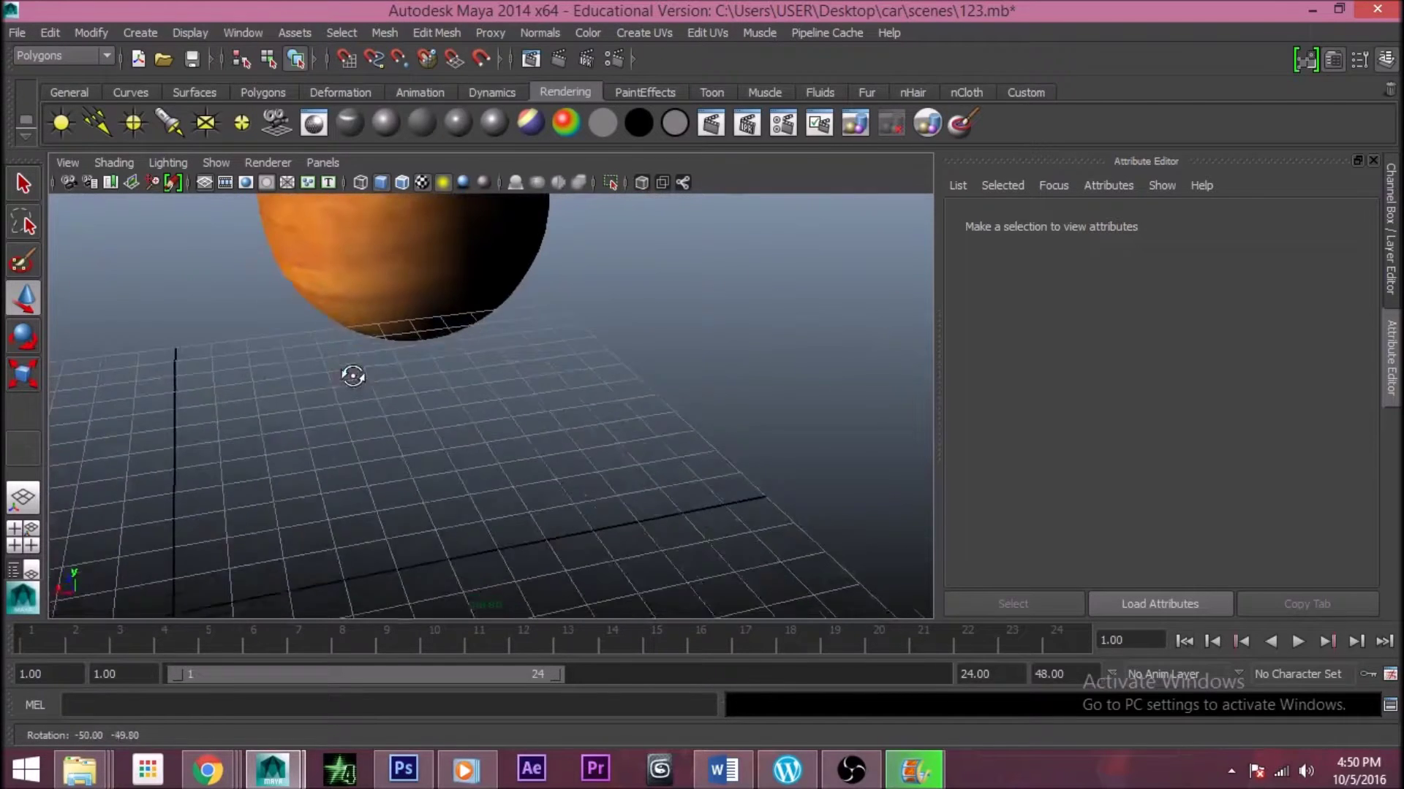
right_click_drag(350, 376, 549, 533, "alt")
middle_click_drag(548, 533, 641, 520, "alt")
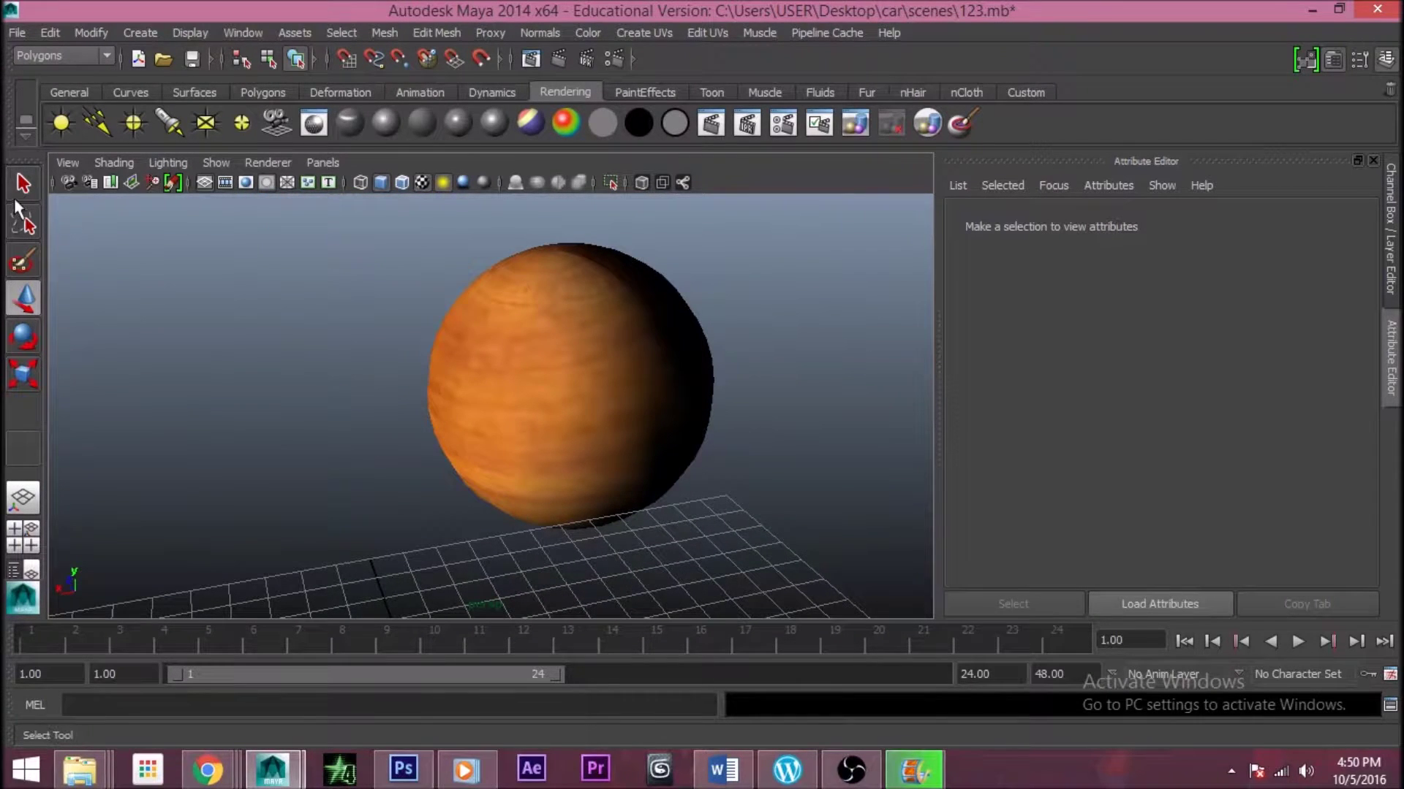
Reselect the orange sphere and switch the shelf to the Polygons tab
left_click(26, 185)
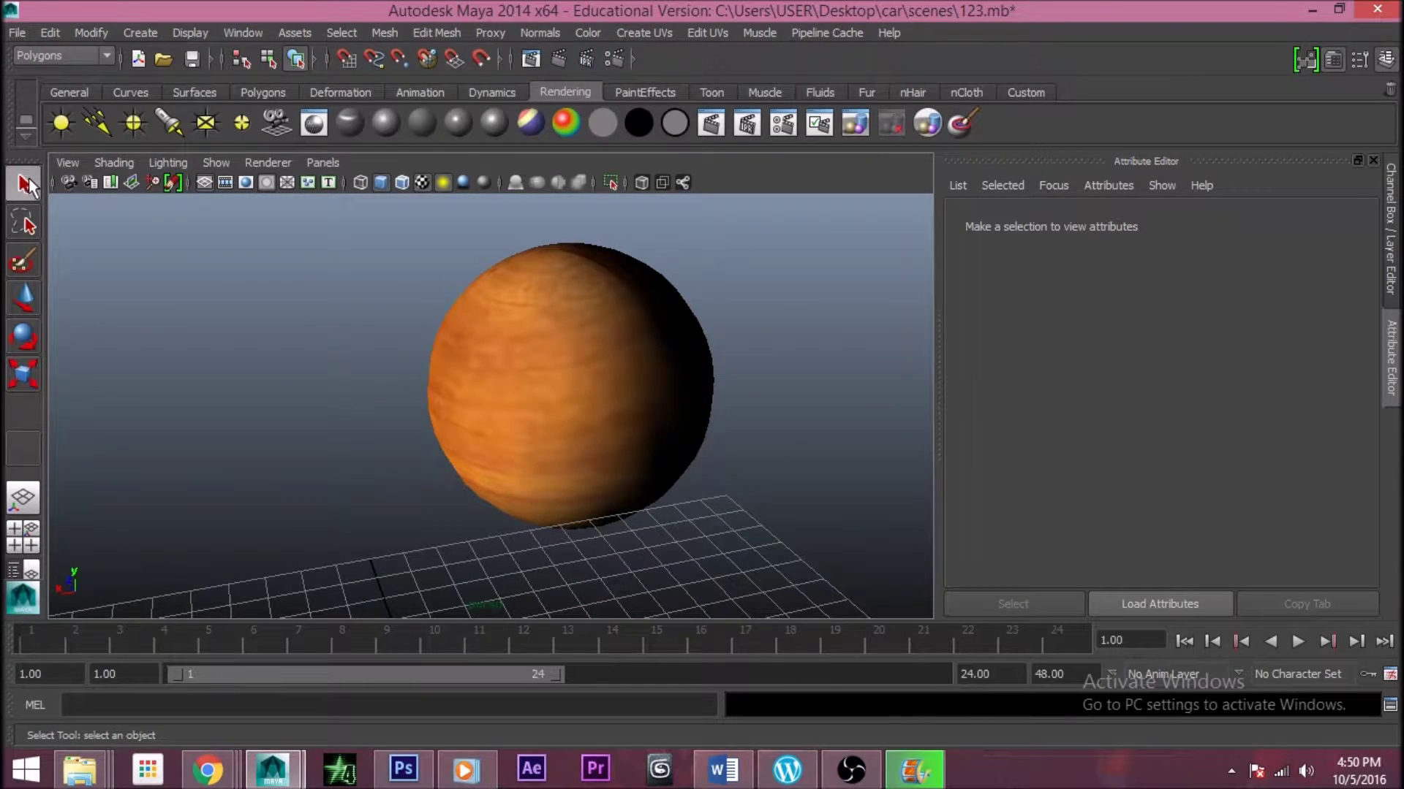
left_click(560, 406)
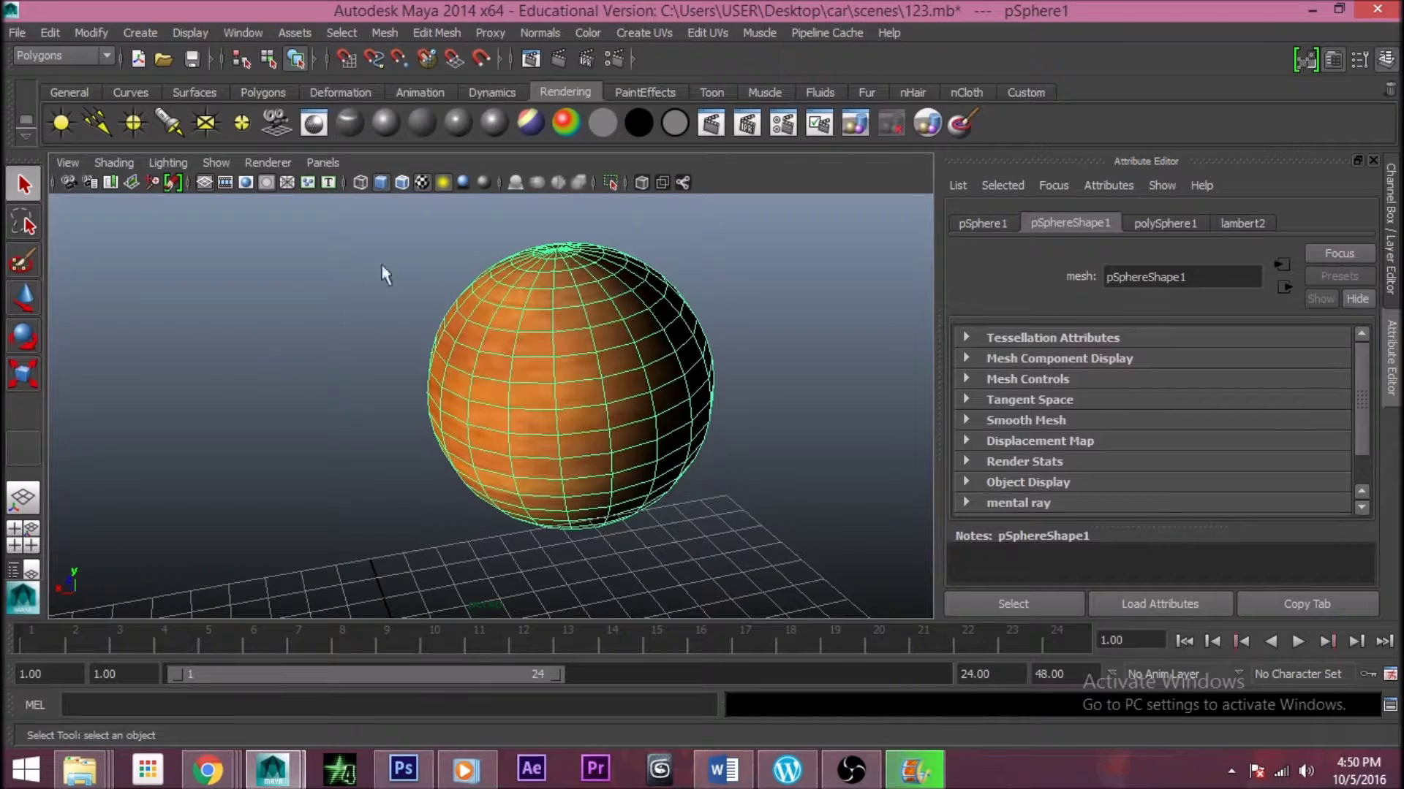
left_click(813, 354)
left_click(669, 357)
left_click(757, 455)
left_click(467, 370)
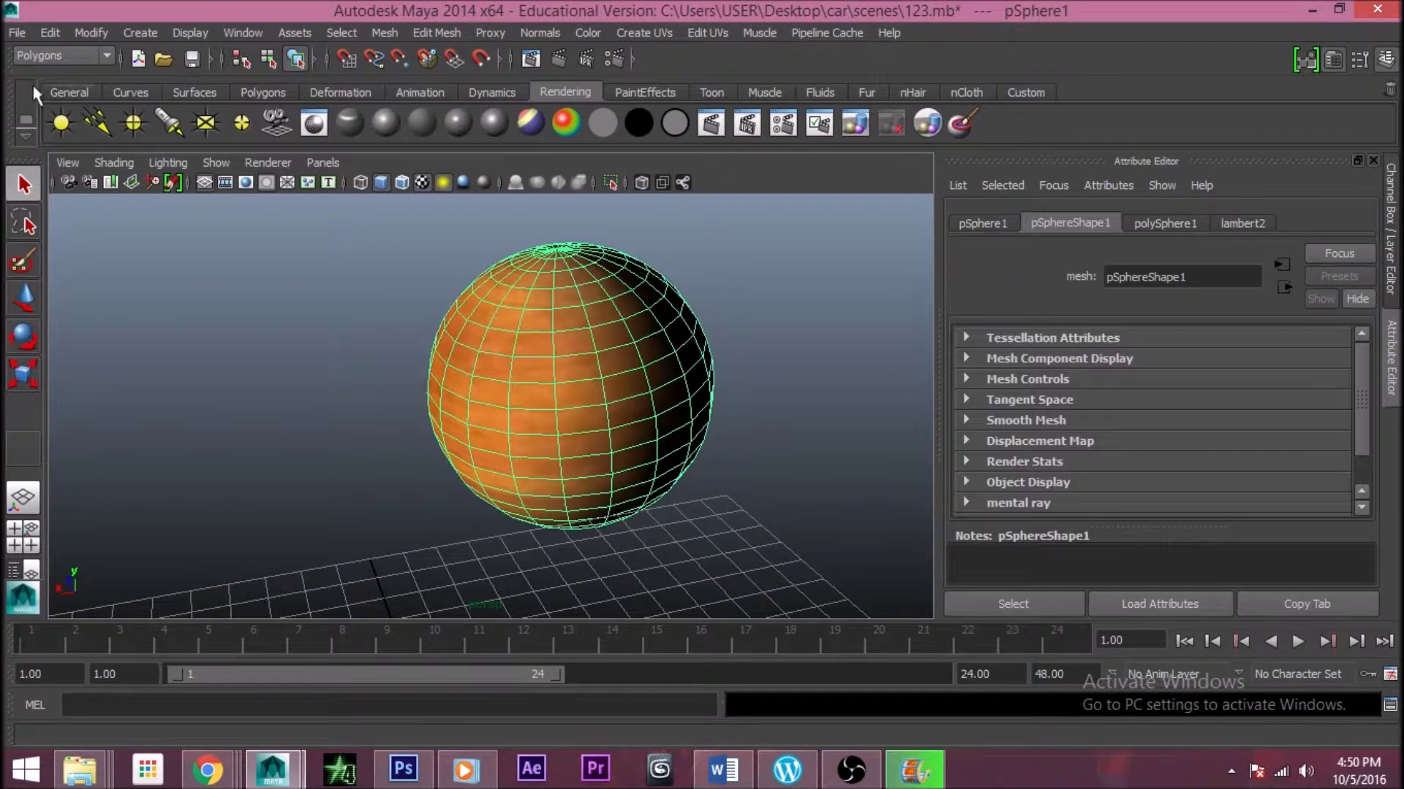
left_click(96, 95)
left_click(260, 92)
Drag out a tall polygon box to the left of the orange sphere
left_click(95, 120)
mouse_move(219, 590)
left_mouse_down()
mouse_move(329, 595)
mouse_move(305, 333)
left_mouse_up()
left_click(401, 420)
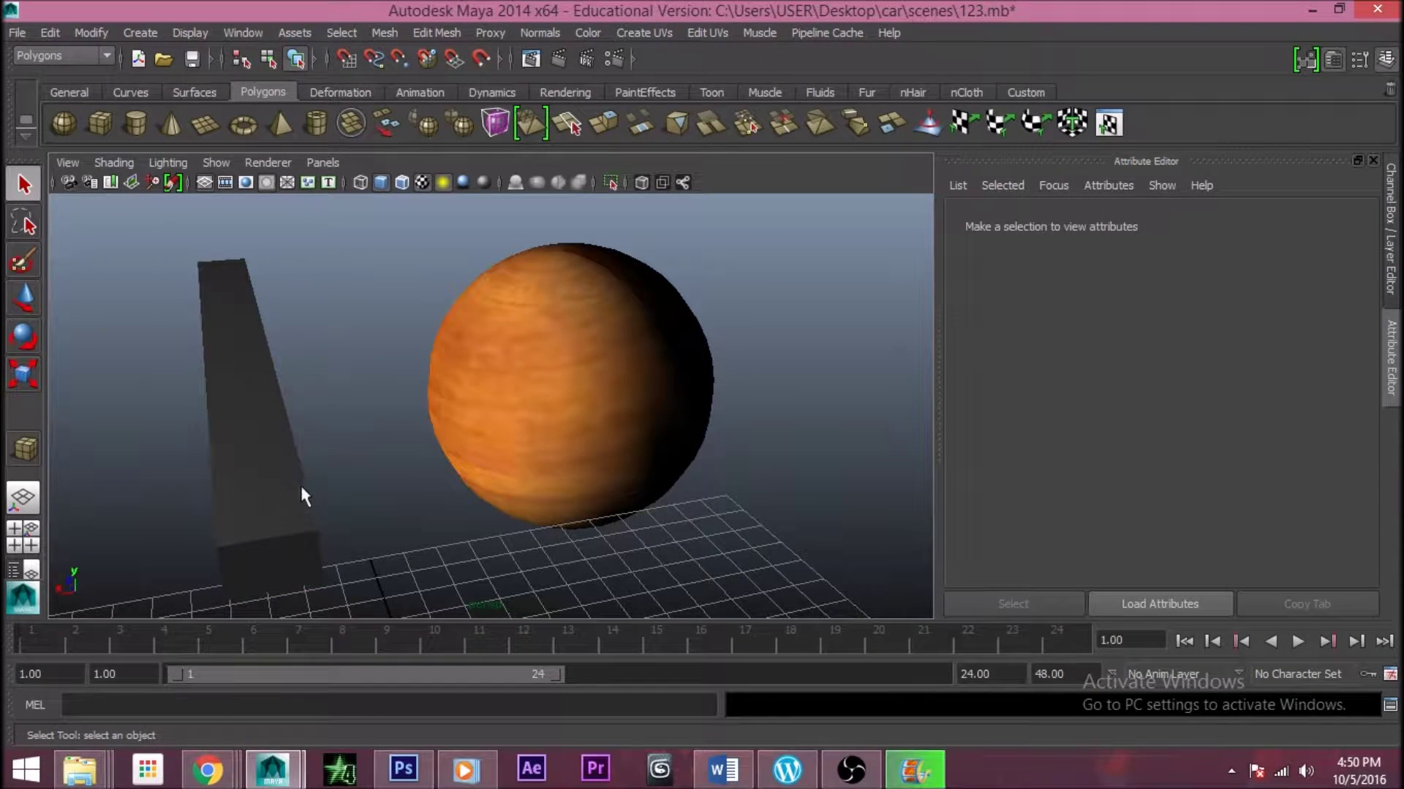
Add an untextured polygon sphere beside the box, then select the orange sphere alone
left_click(64, 122)
left_click_drag(370, 385, 382, 439)
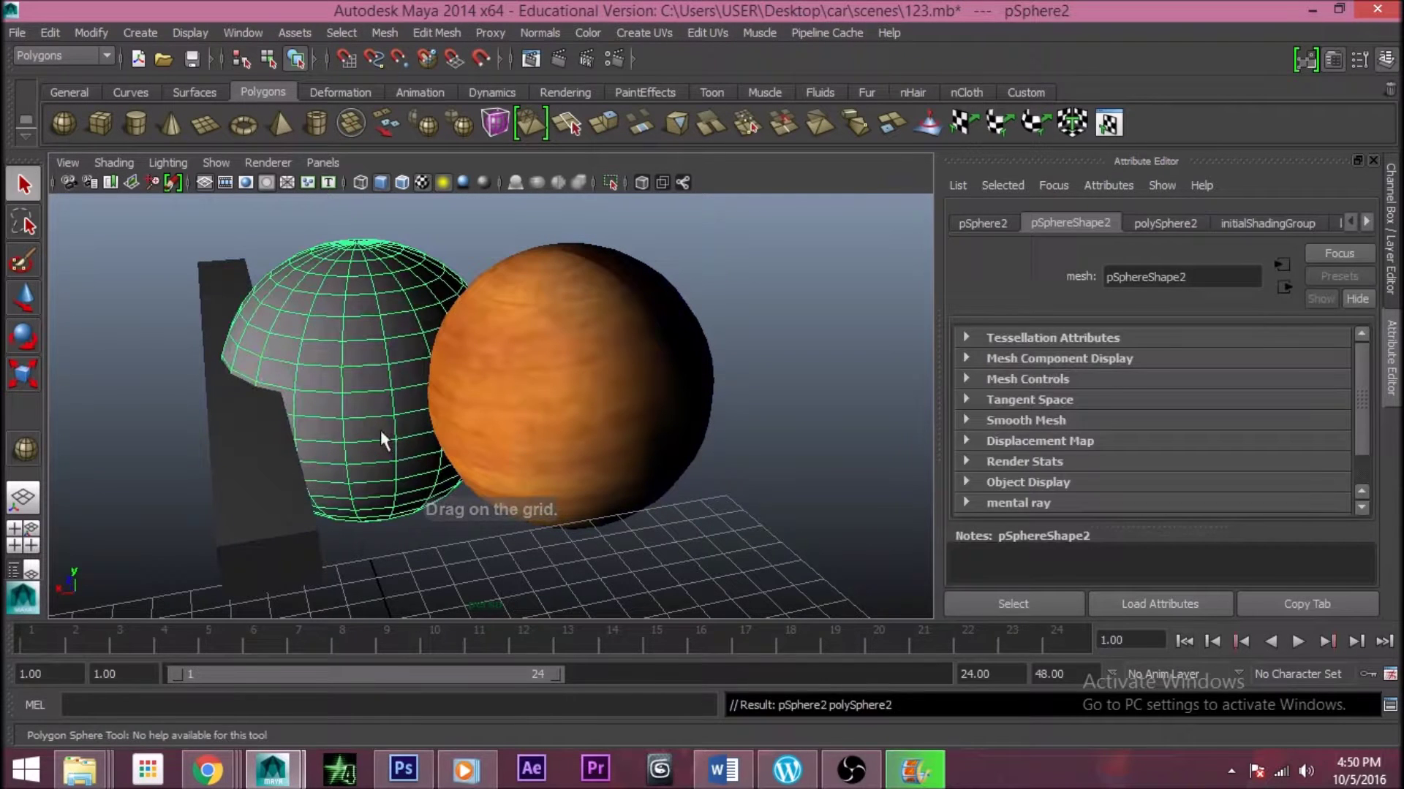
left_click(141, 304)
left_click(25, 184)
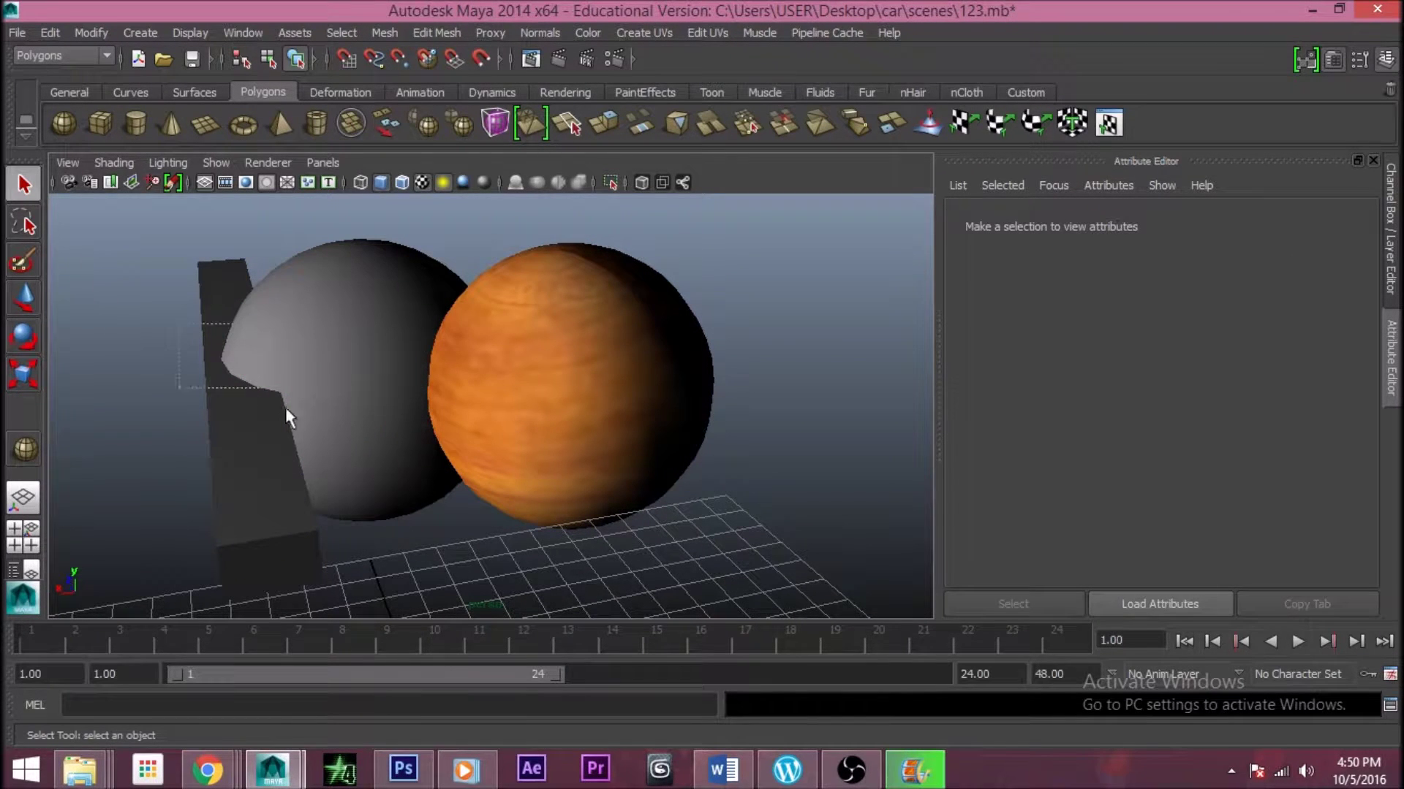
left_click_drag(190, 334, 712, 518)
left_click(607, 416)
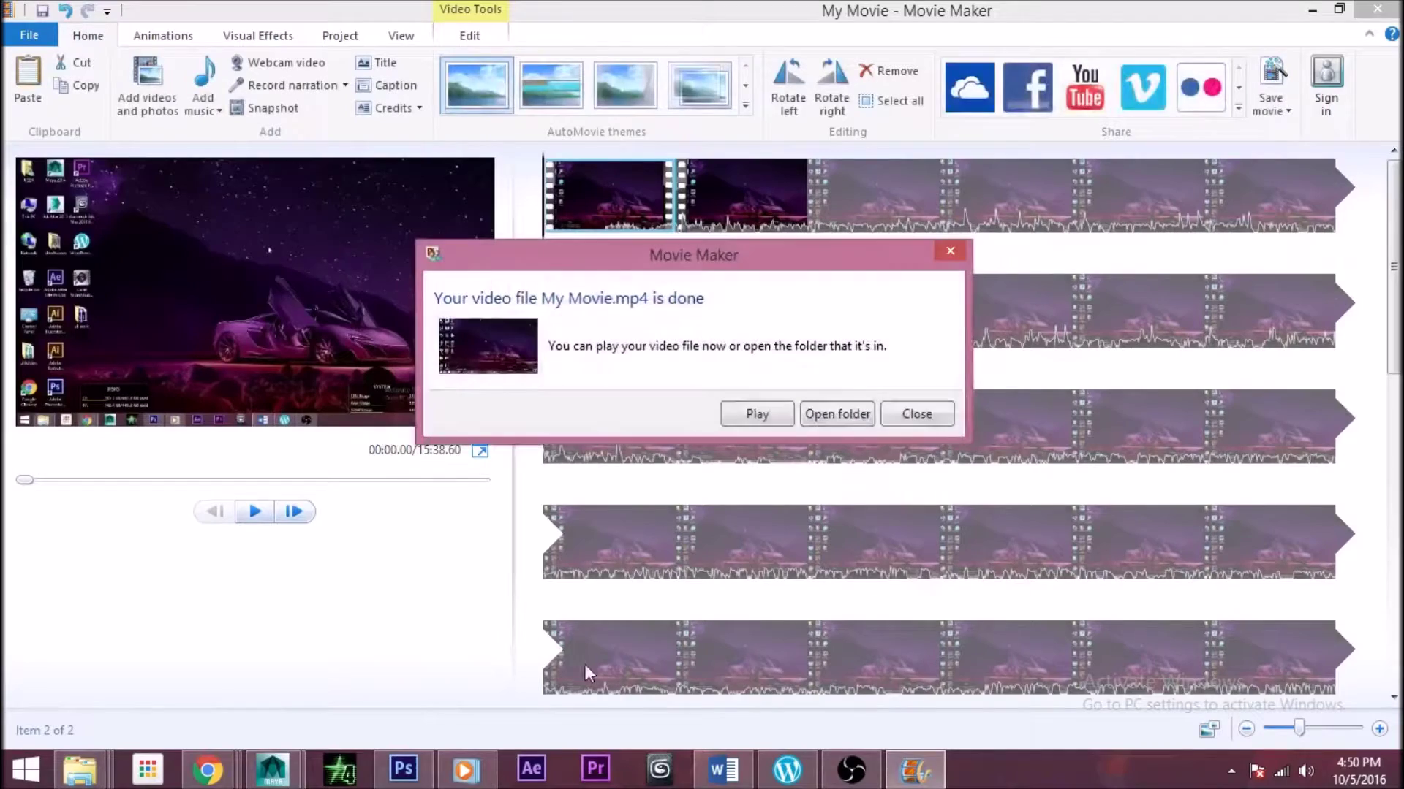
left_click(918, 413)
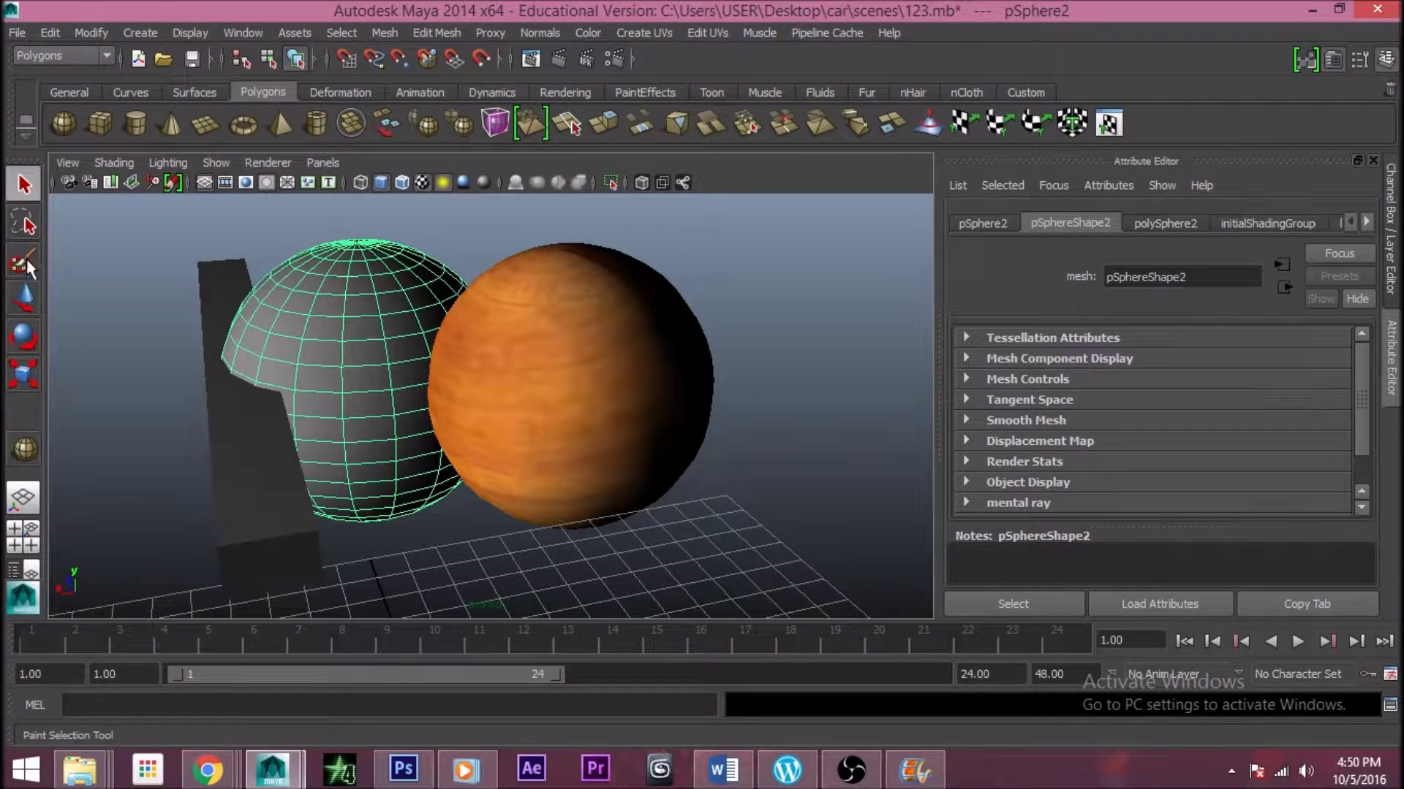
Select the orange sphere by itself and switch to the Move tool
left_click(140, 294)
left_click_drag(334, 287, 647, 480)
scroll(651, 468, "down", 3)
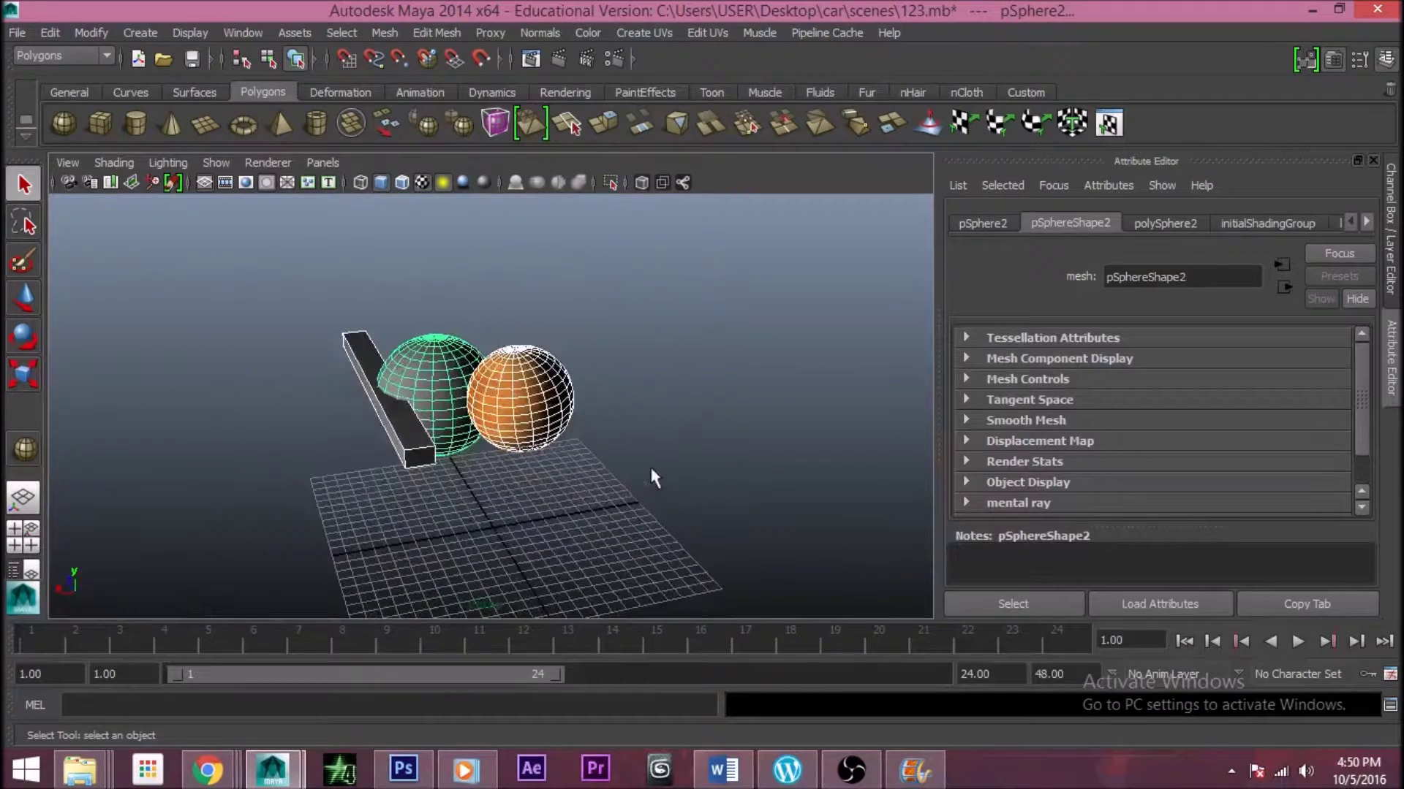
left_click(650, 475)
left_click(396, 430)
left_click(443, 367)
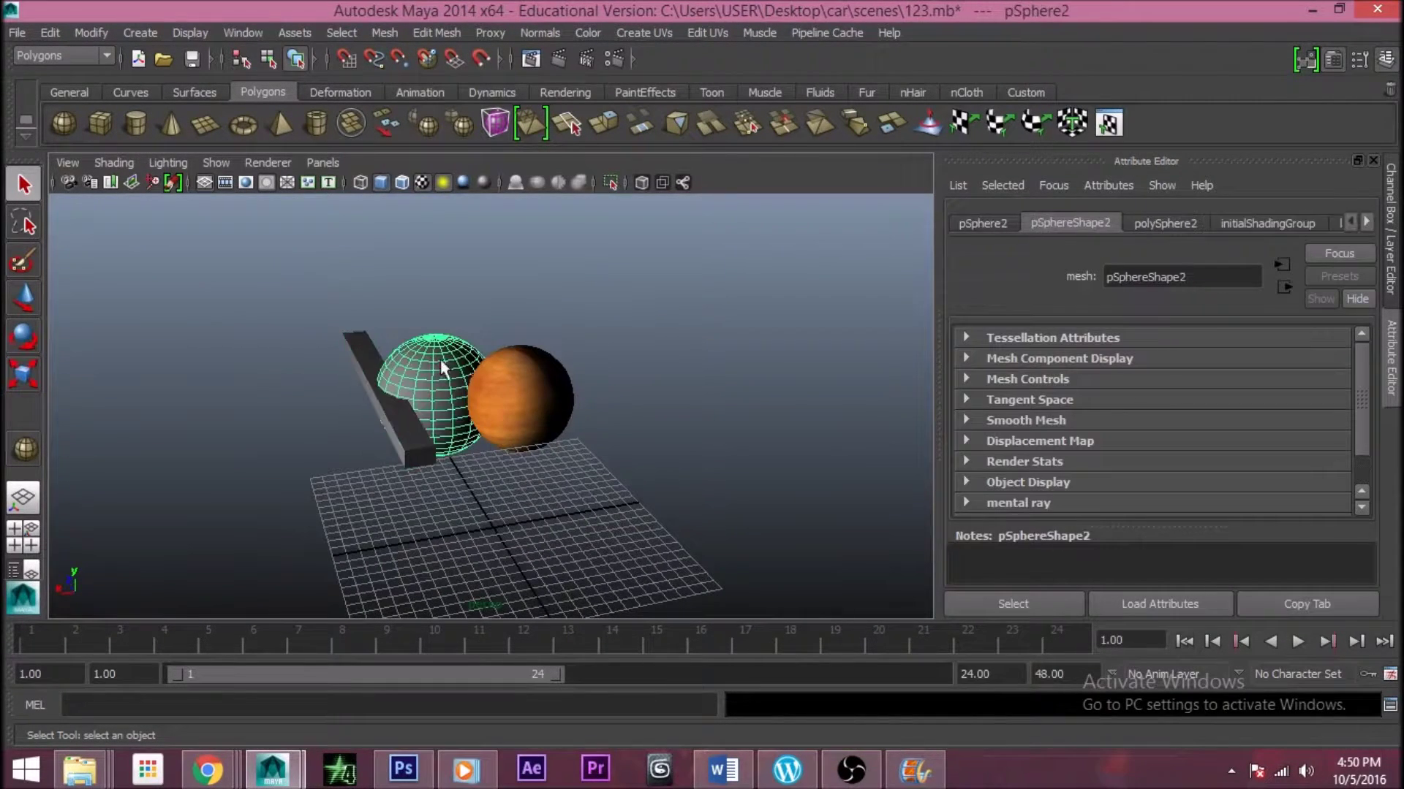
left_click(521, 372)
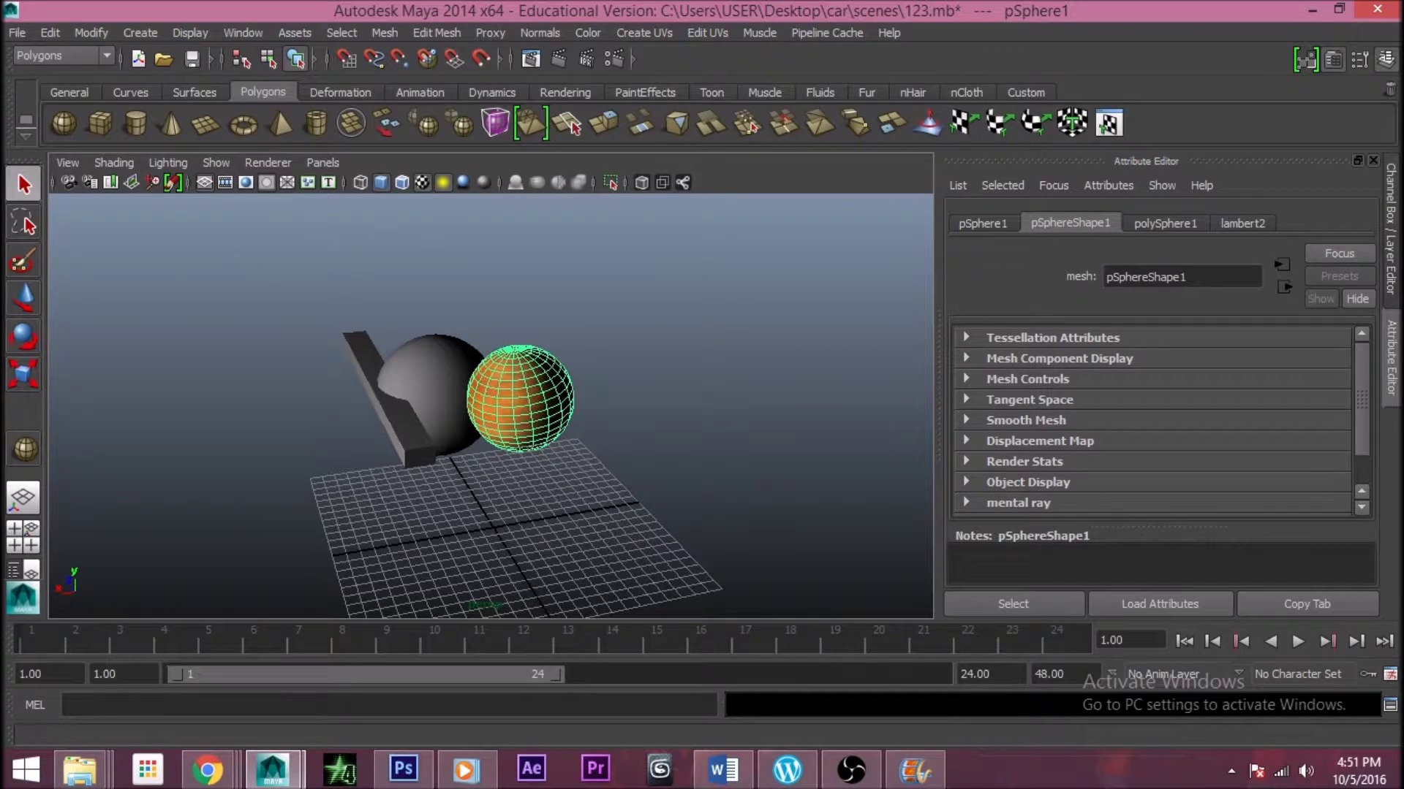
left_click(27, 222)
left_click(25, 300)
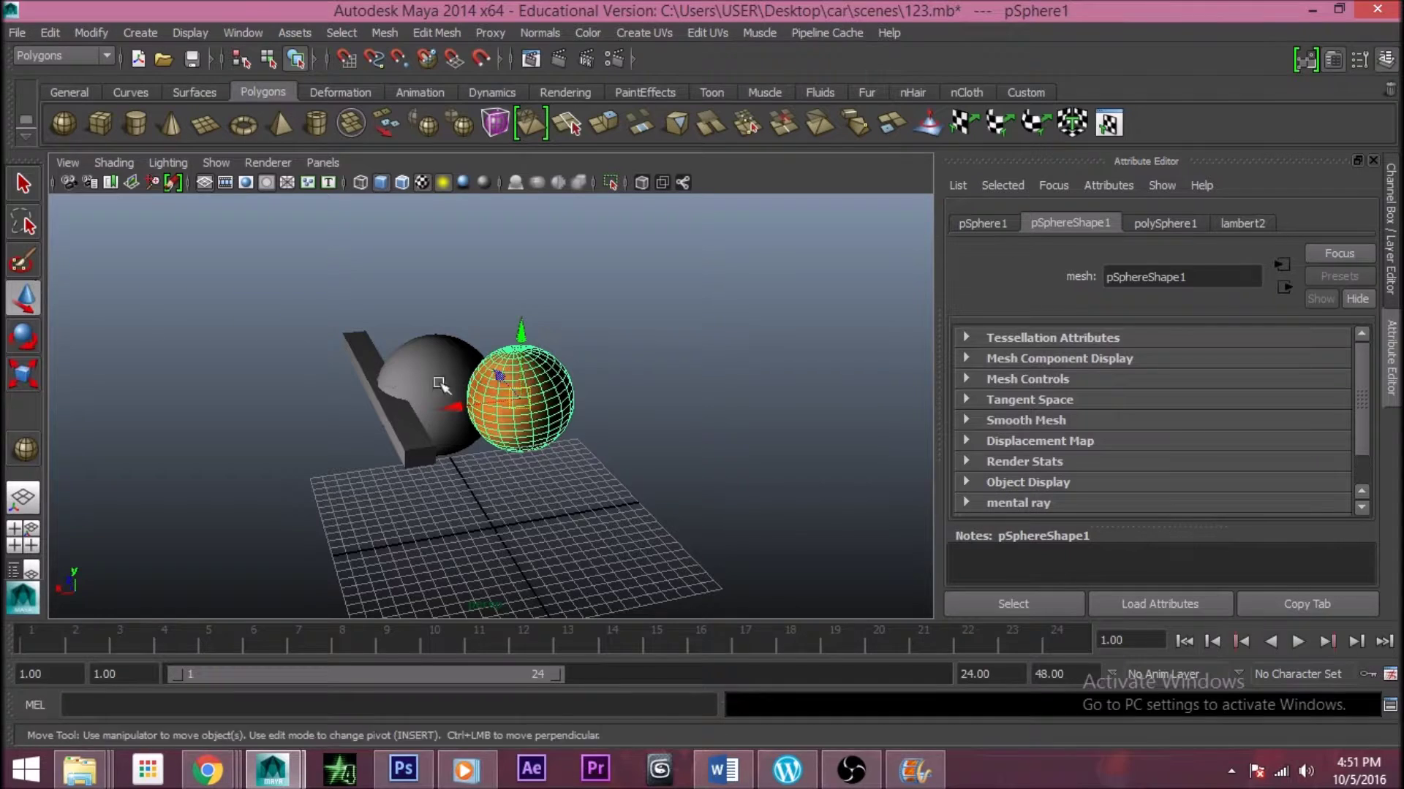
Drag the orange sphere with the Move manipulator until it sits level beside the grey sphere
scroll(547, 410, "up", 5)
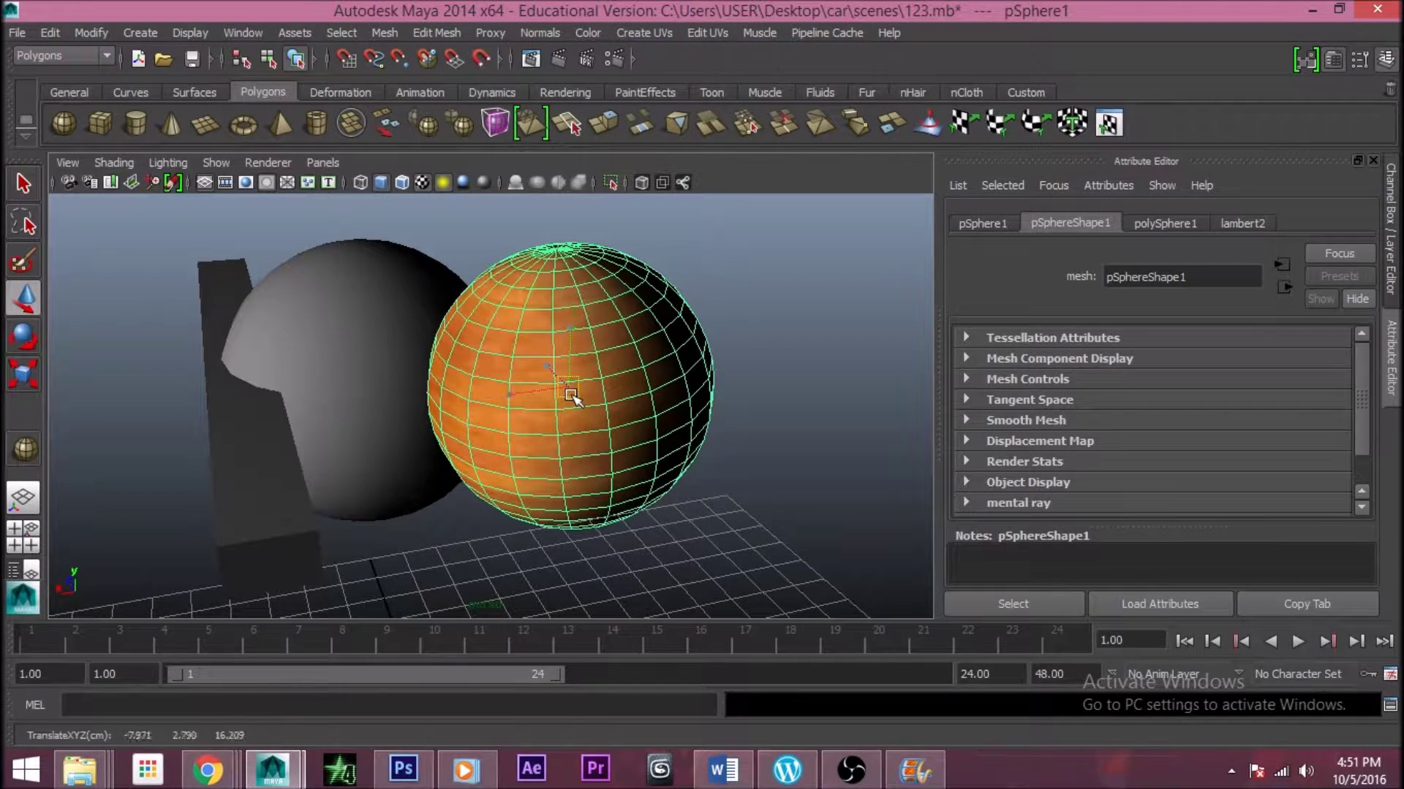
left_click_drag(570, 395, 576, 396)
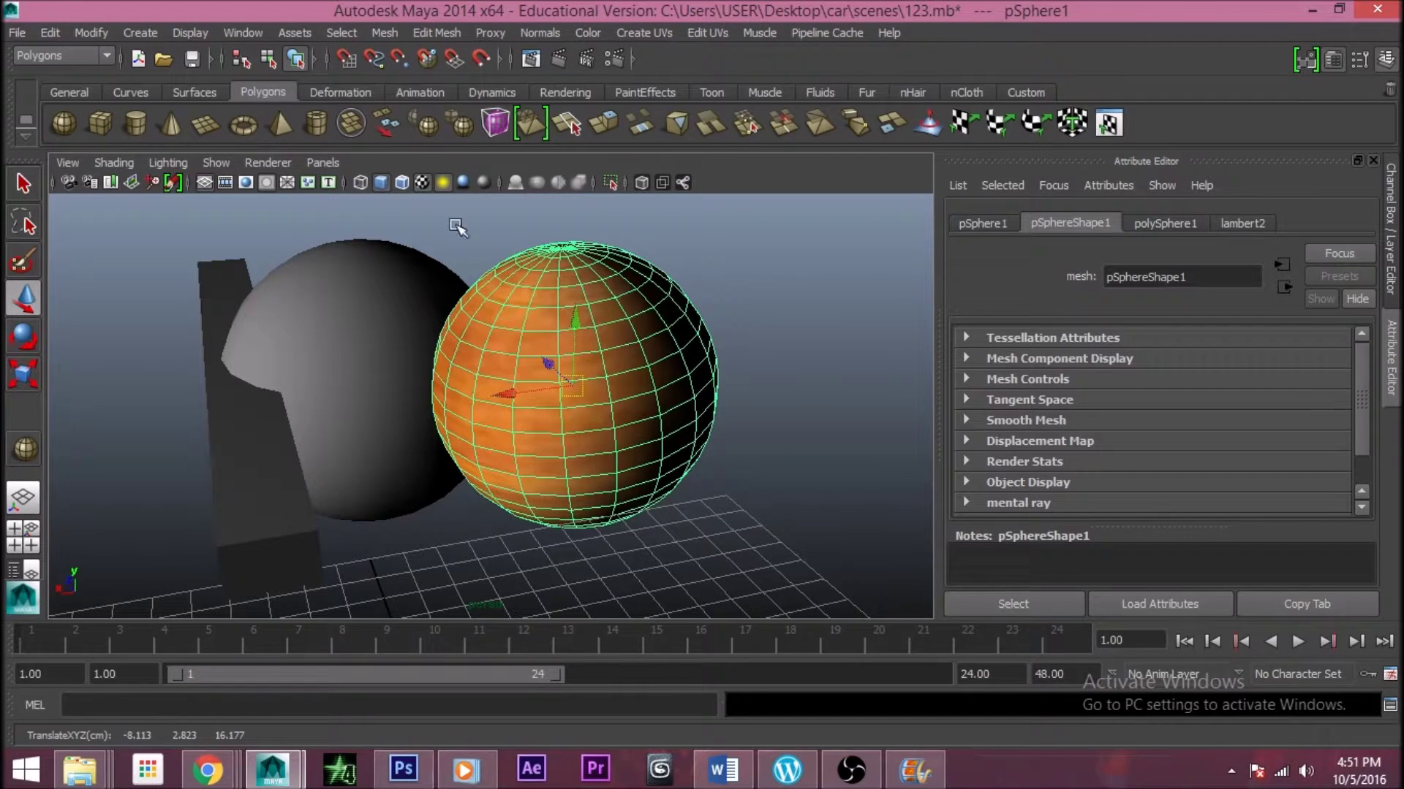
left_click_drag(580, 321, 564, 407)
left_click(802, 363)
left_click(573, 370)
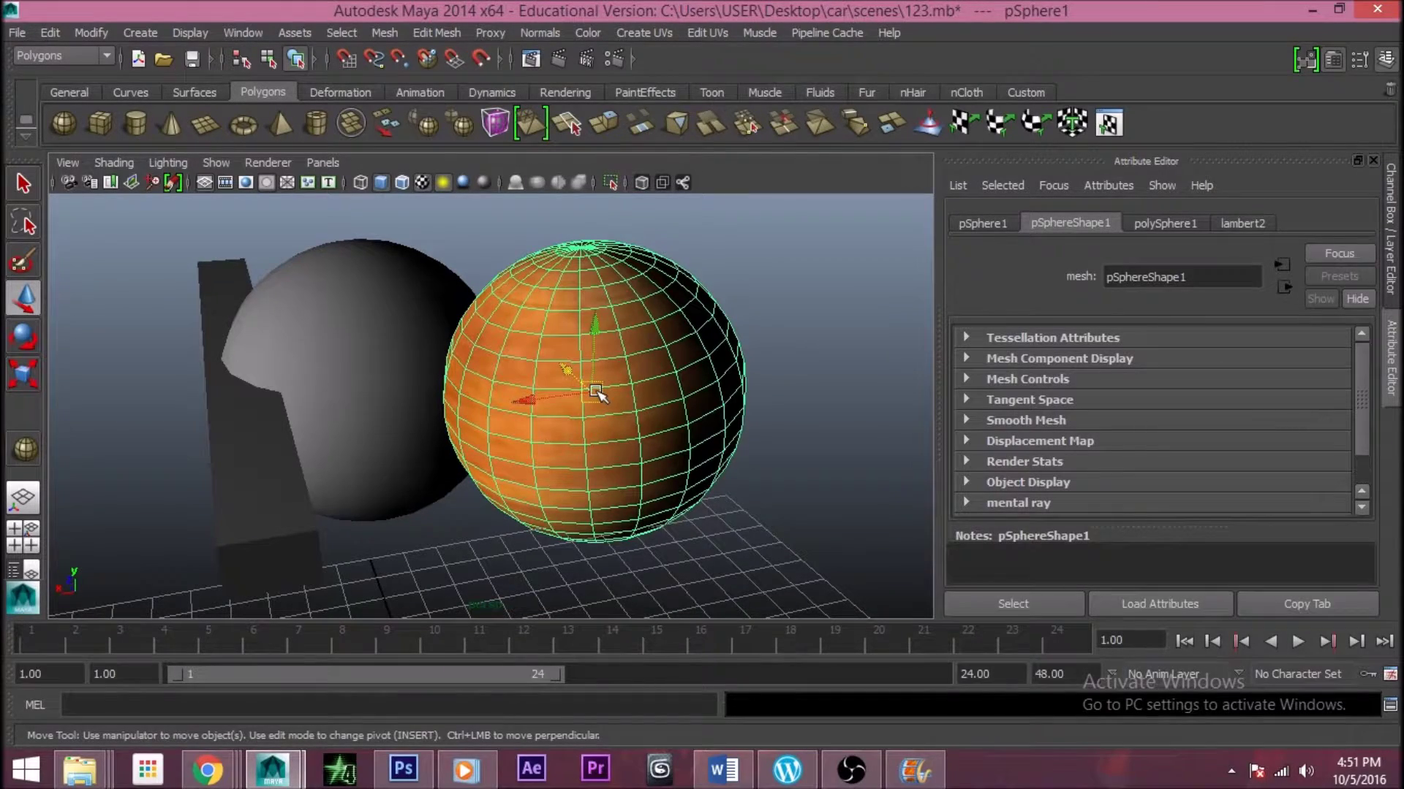
left_click_drag(597, 393, 528, 406)
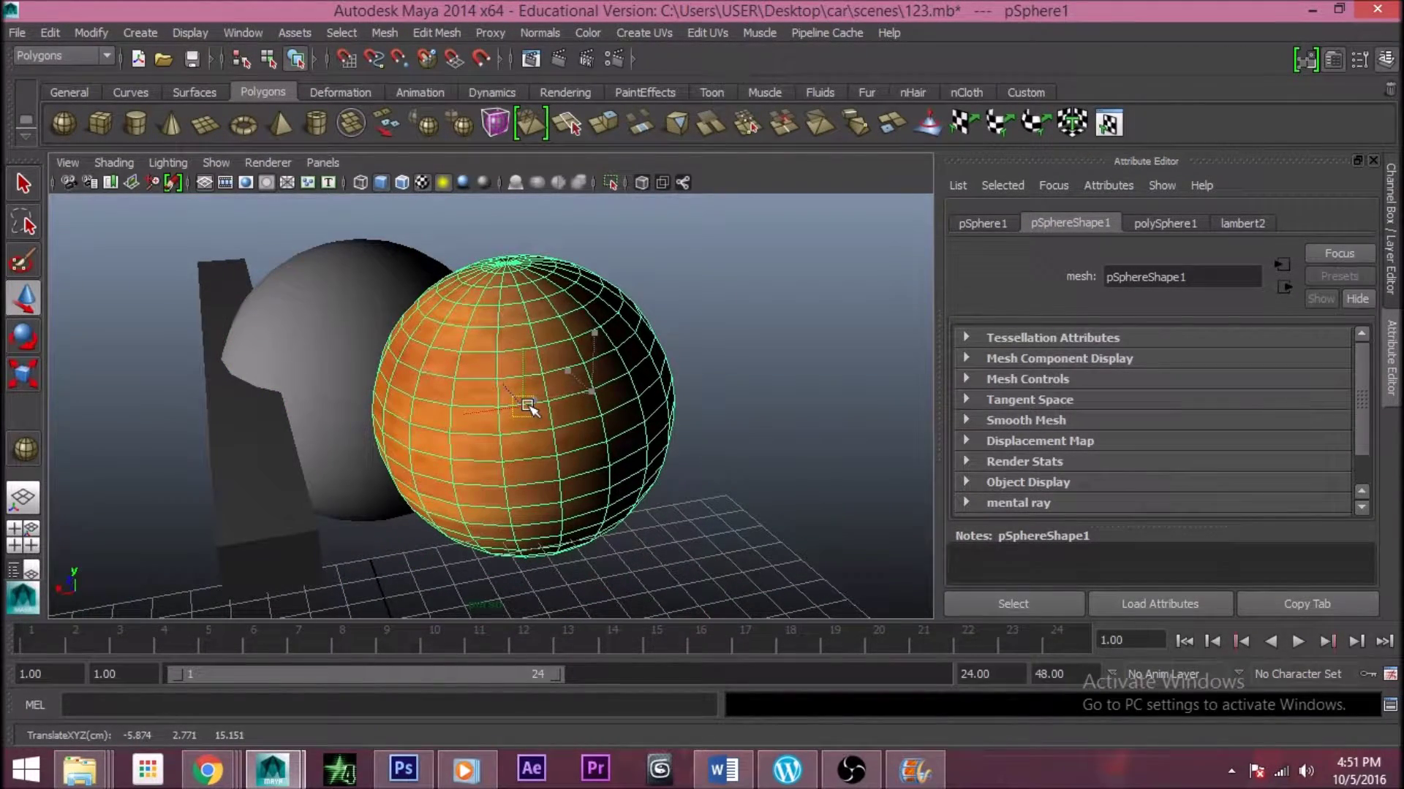
left_click_drag(528, 406, 530, 405)
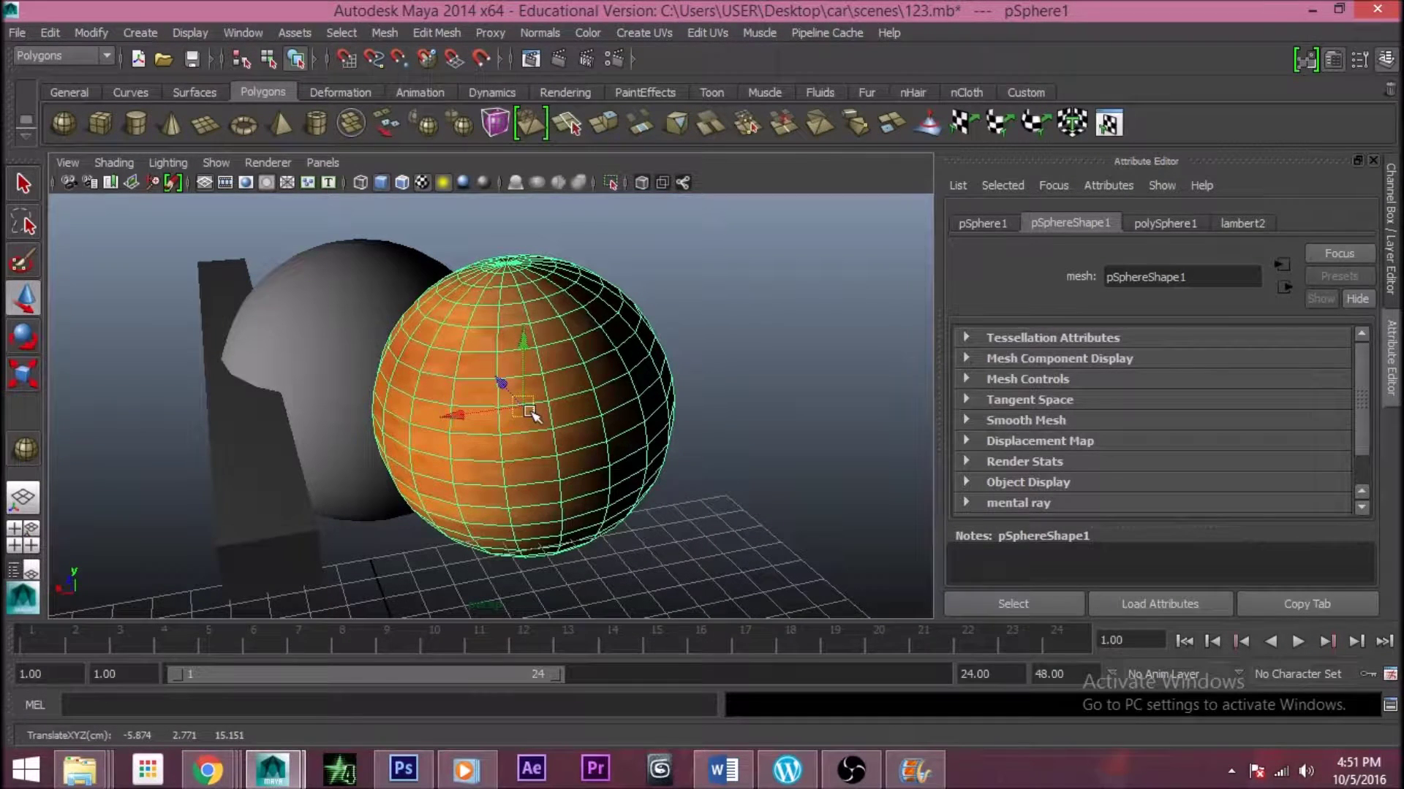
left_click_drag(529, 413, 589, 395)
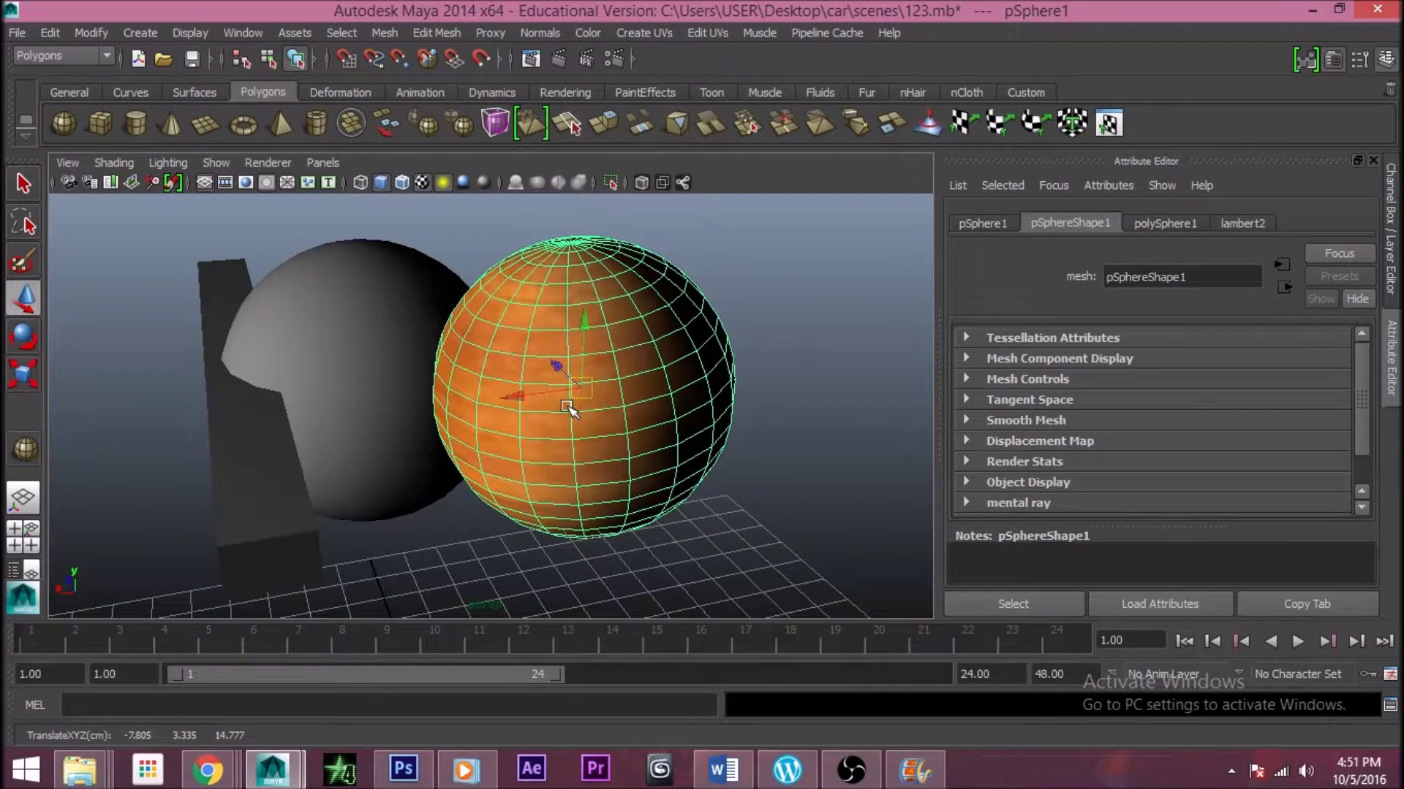
left_click_drag(583, 383, 585, 384)
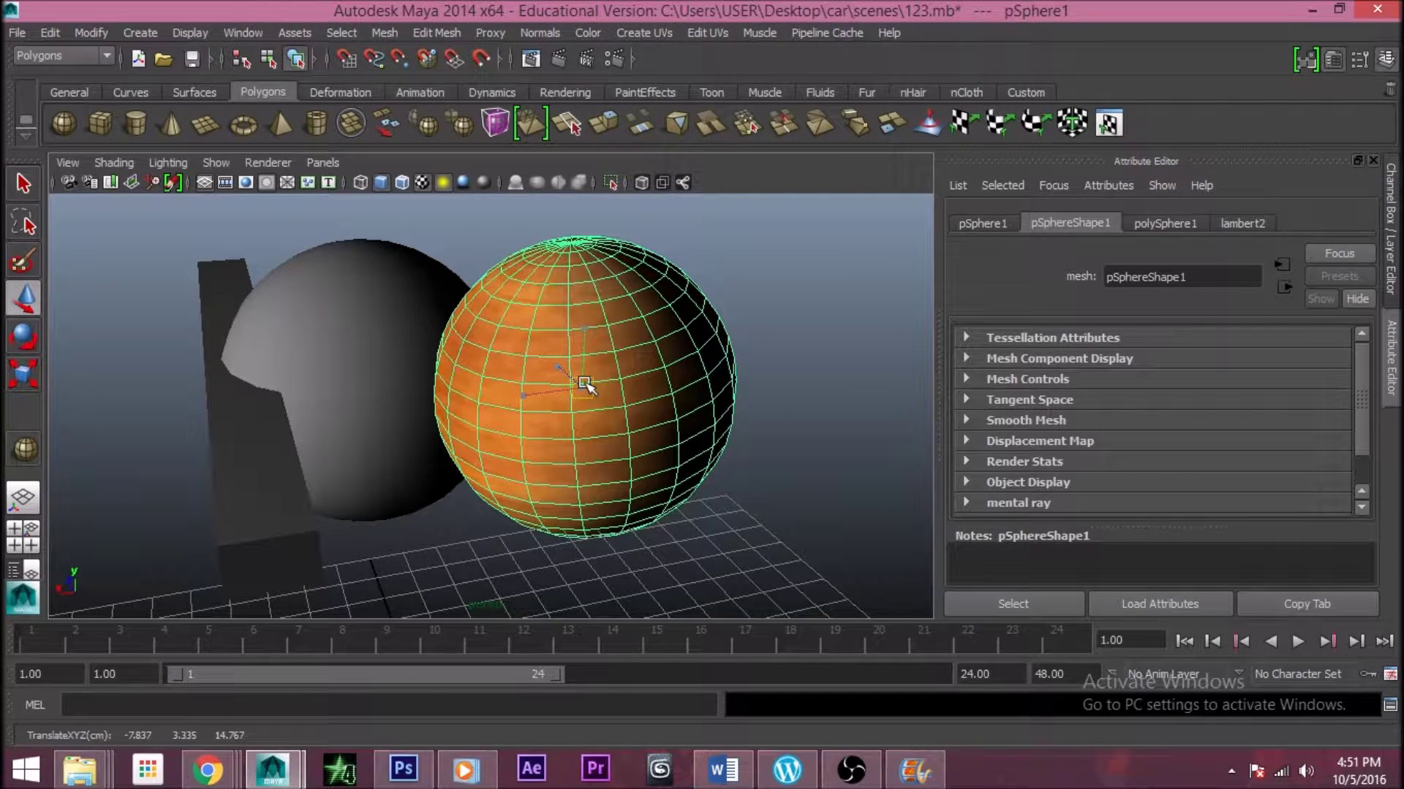
left_click_drag(585, 384, 653, 349)
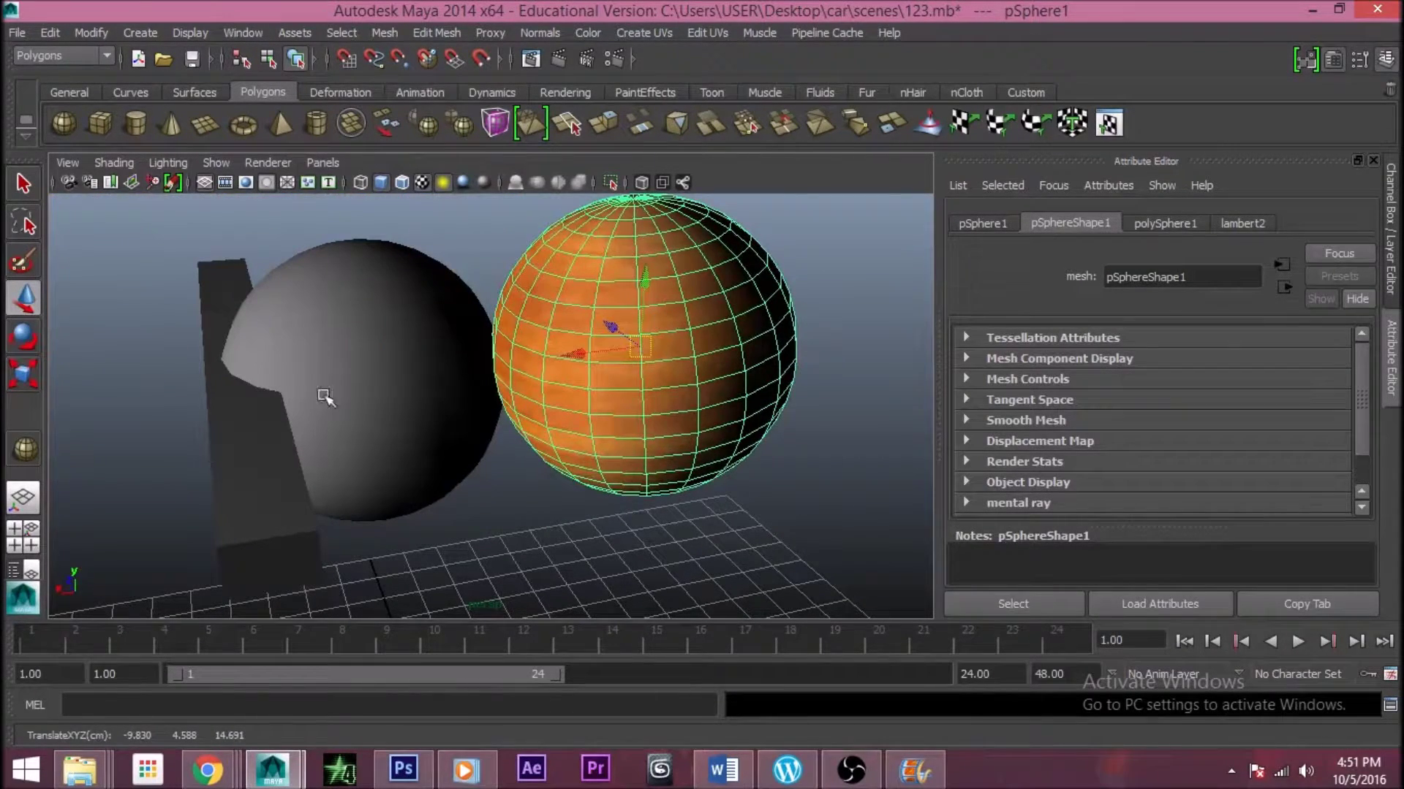
left_click(276, 399)
Switch to the Rotate tool and turn the orange sphere with its rotation rings
left_click(361, 366)
left_click(23, 337)
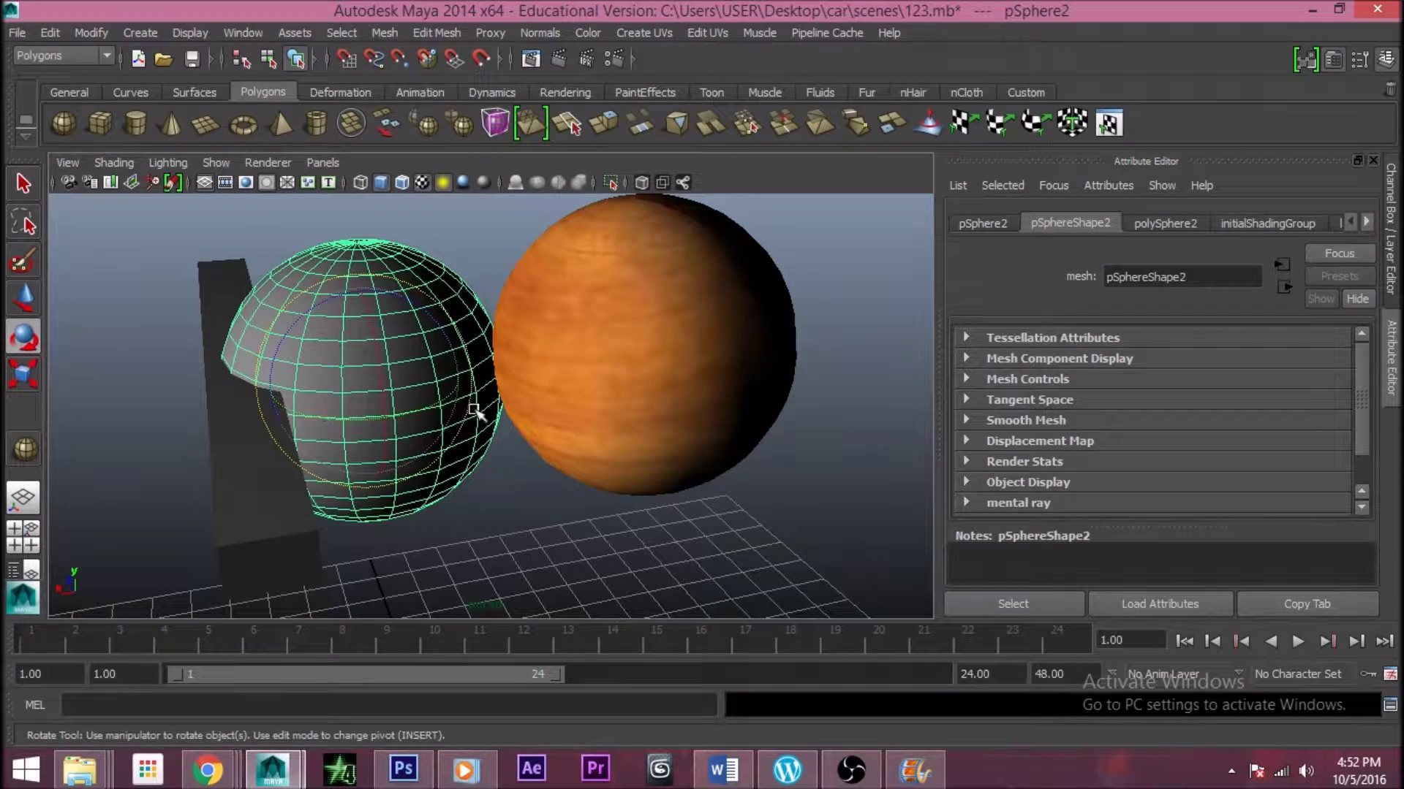
left_click(724, 373)
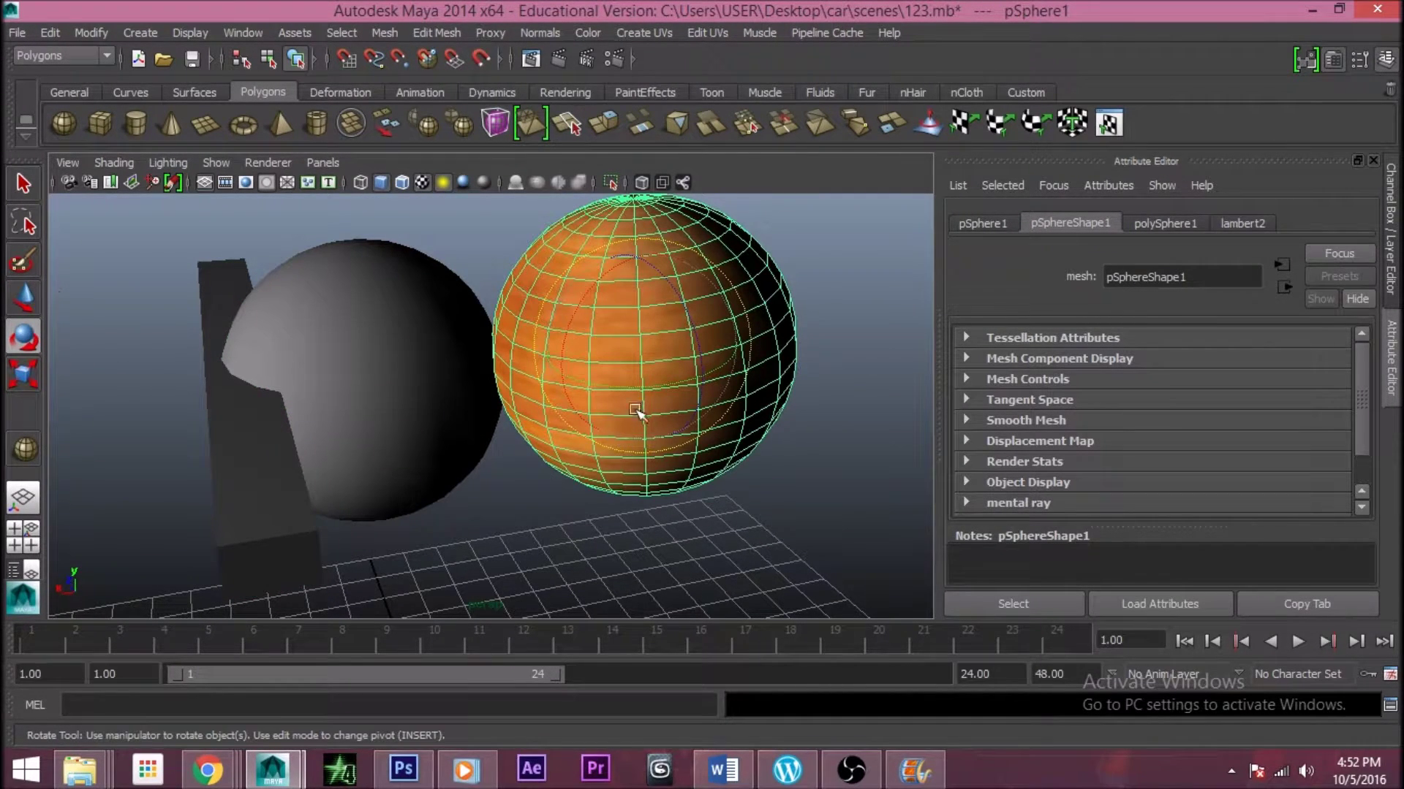
left_click_drag(667, 387, 567, 337)
left_click_drag(860, 463, 492, 381, "alt")
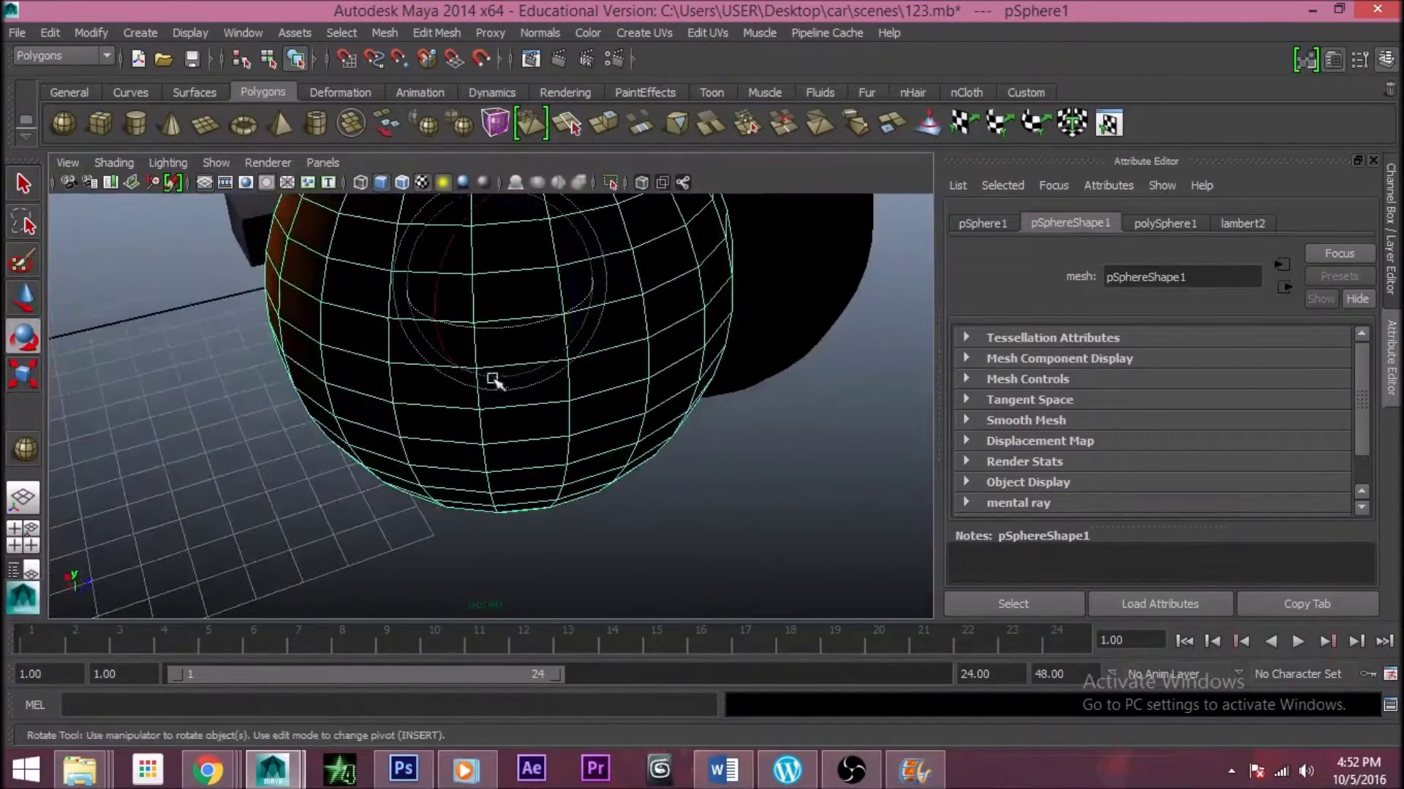
left_click_drag(516, 324, 414, 311)
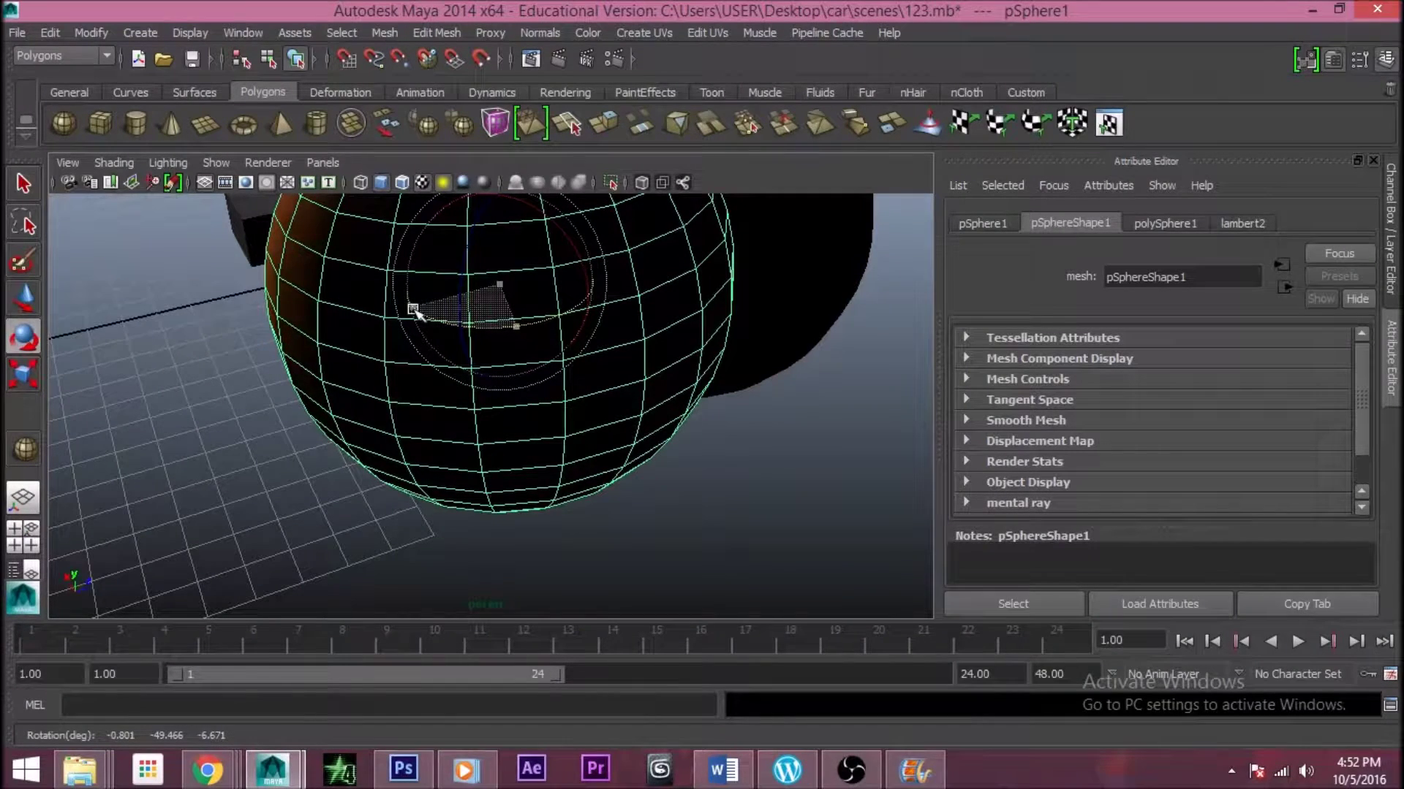
left_click_drag(414, 311, 425, 314)
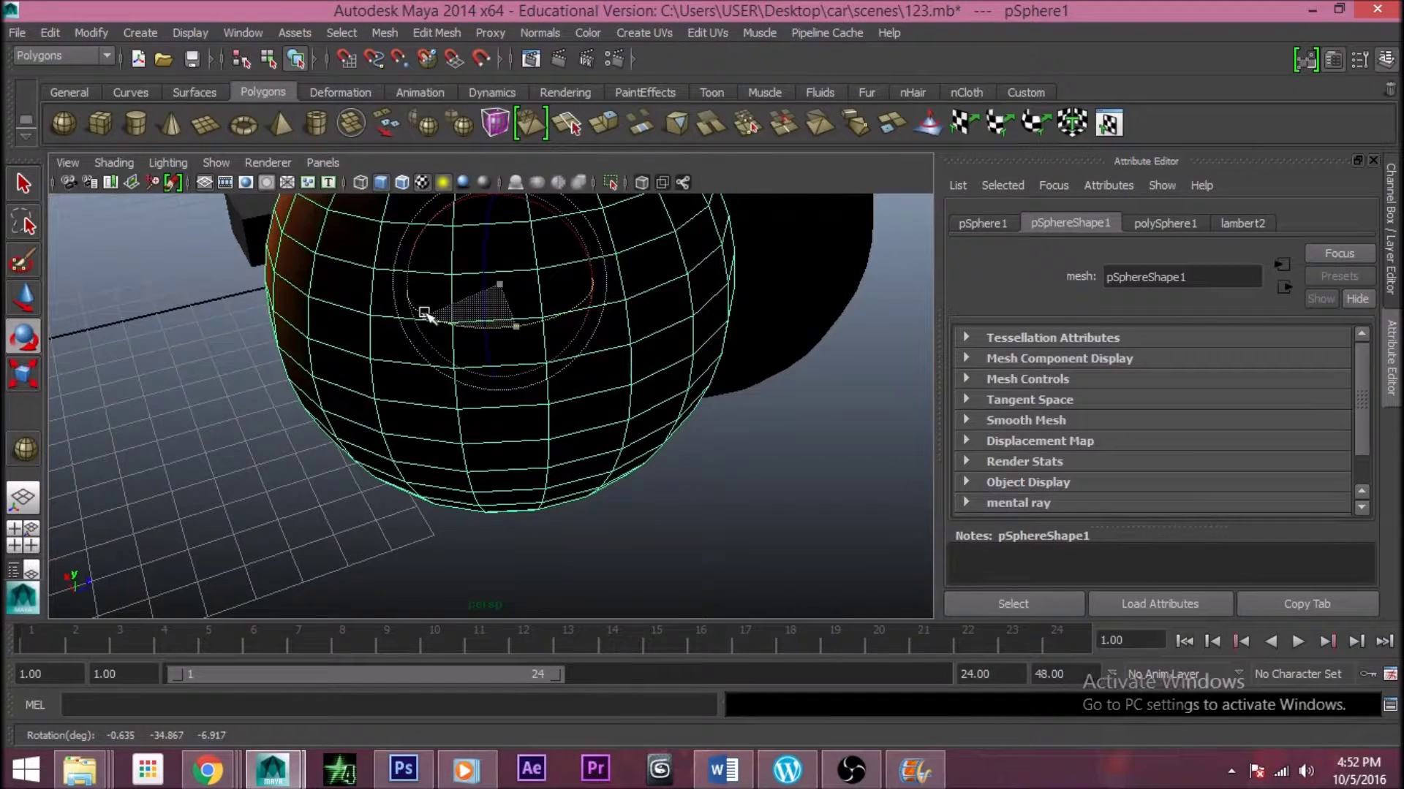
mouse_move(424, 315)
left_mouse_down()
mouse_move(468, 315)
mouse_move(409, 313)
mouse_move(457, 318)
mouse_move(427, 319)
left_mouse_up()
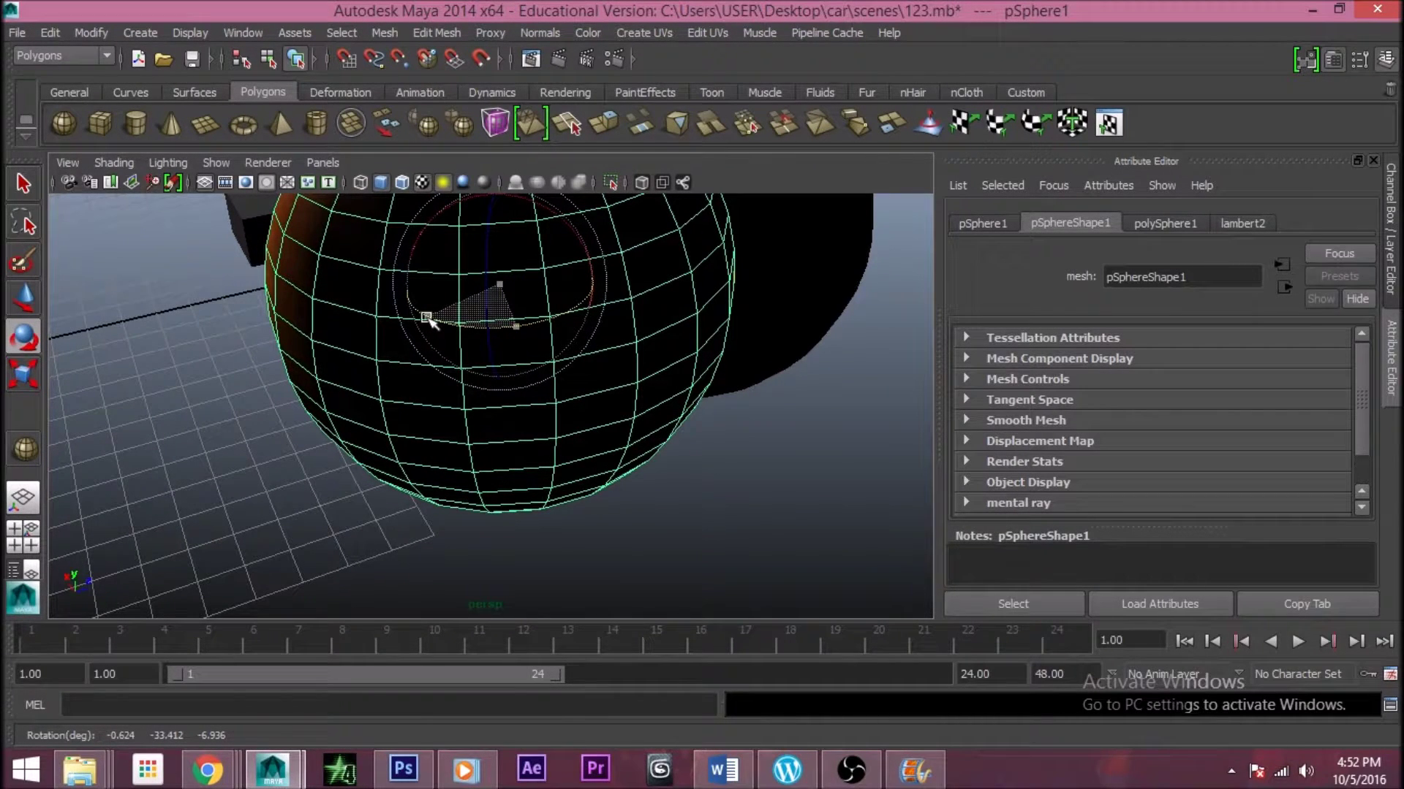
left_click_drag(427, 319, 528, 341)
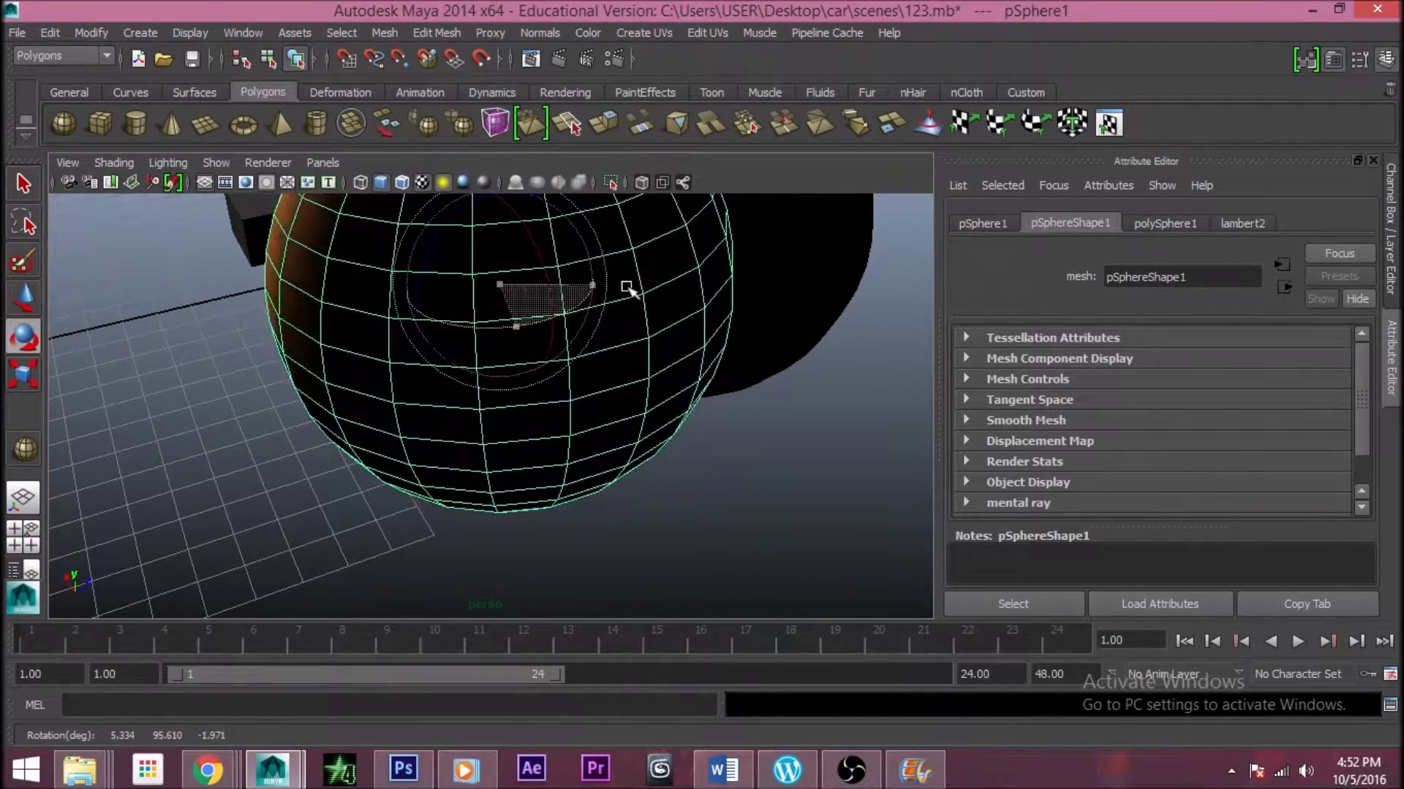
left_click_drag(491, 157, 485, 129)
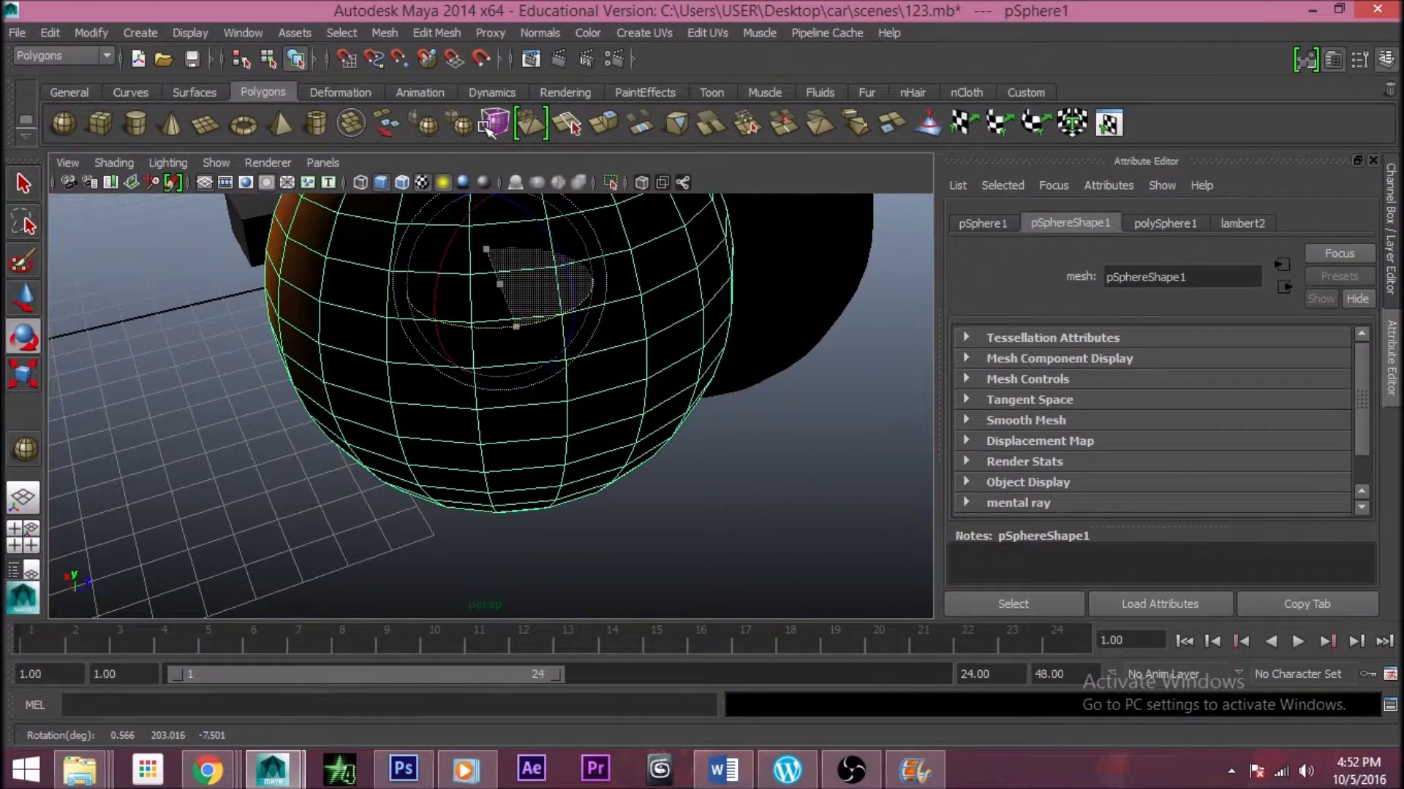
left_click(486, 127)
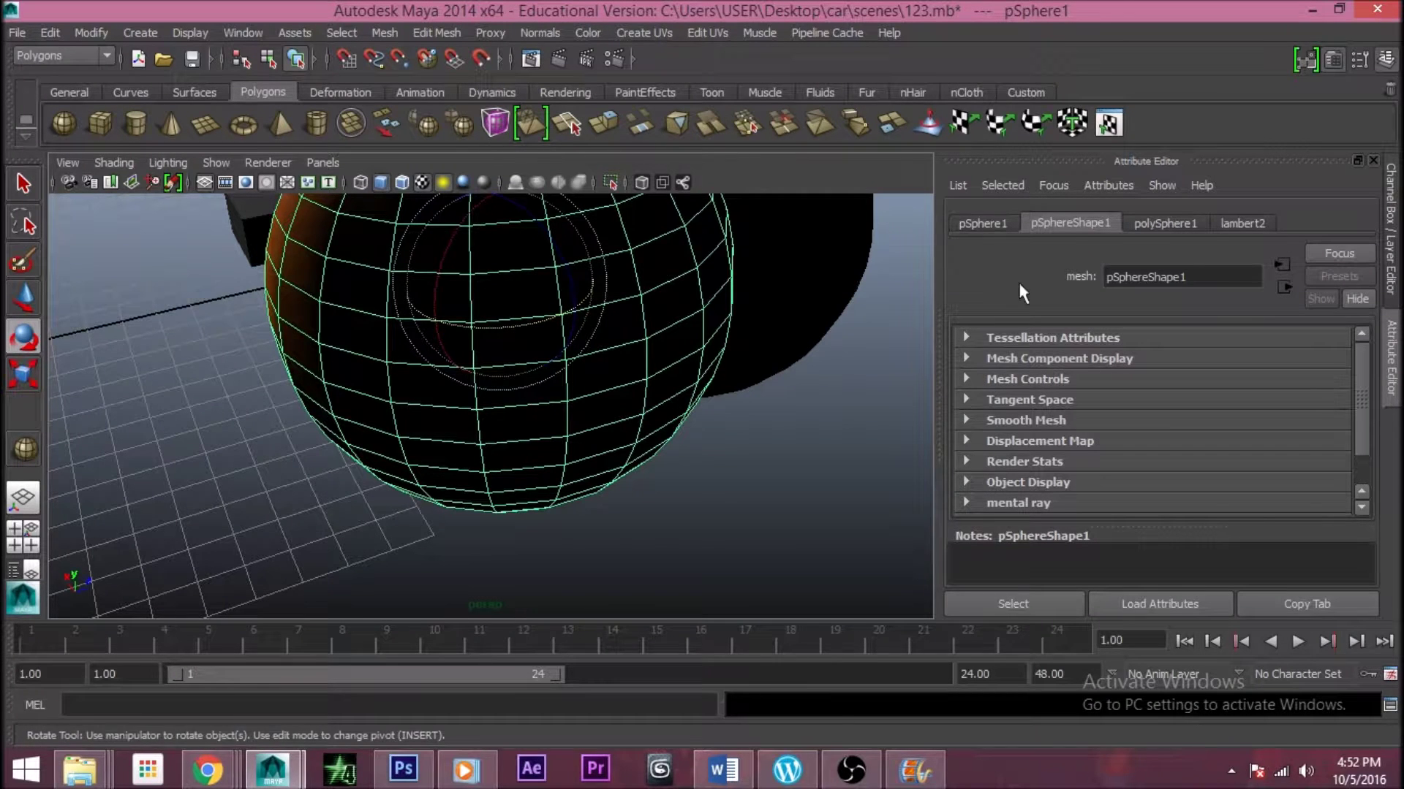
Keep rotating the orange sphere until Rotate reads about 361.161, 116.659, -366.243
left_click(968, 224)
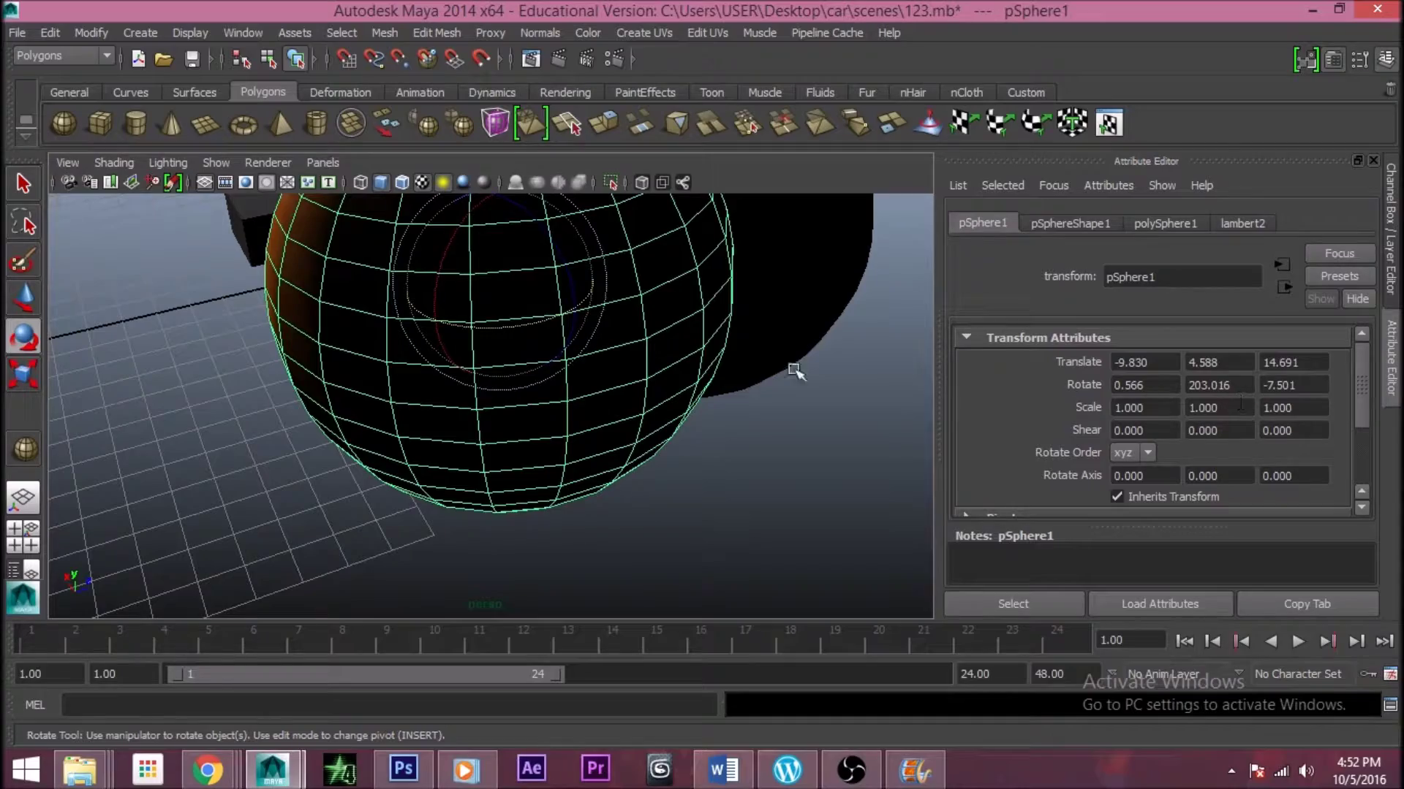
left_click_drag(525, 321, 590, 305)
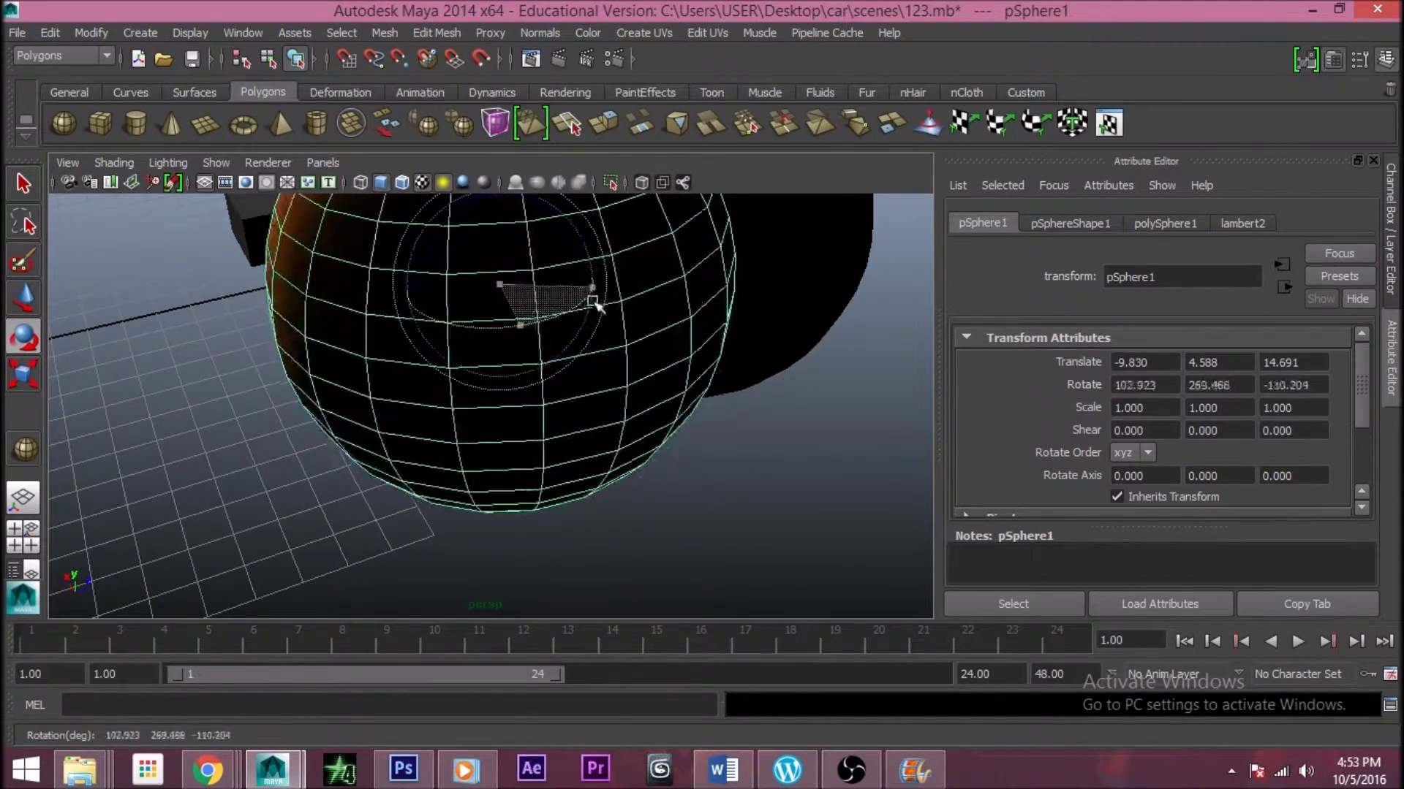
mouse_move(577, 206)
left_mouse_down()
mouse_move(484, 205)
mouse_move(574, 215)
left_mouse_up()
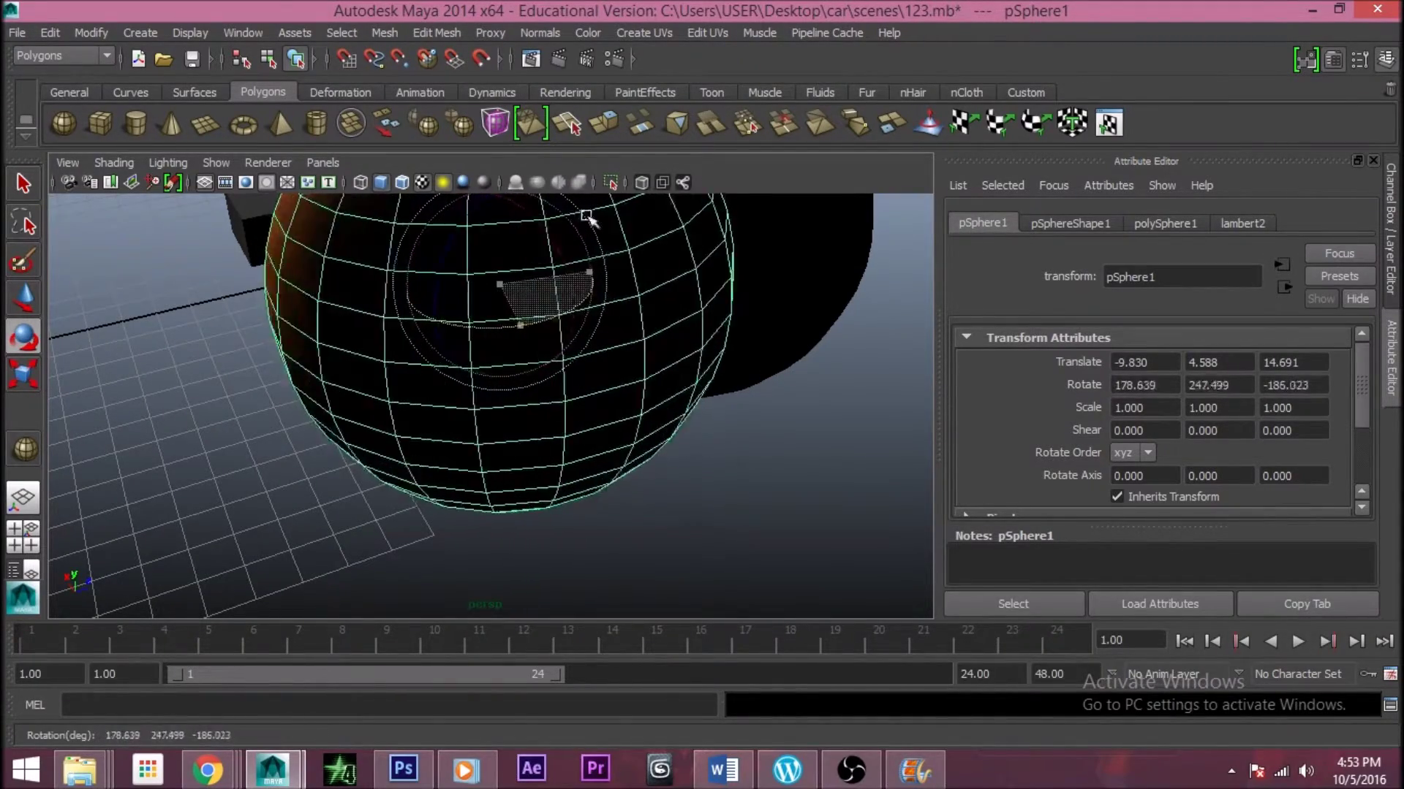
left_click_drag(453, 481, 393, 322)
left_click_drag(441, 237, 461, 415)
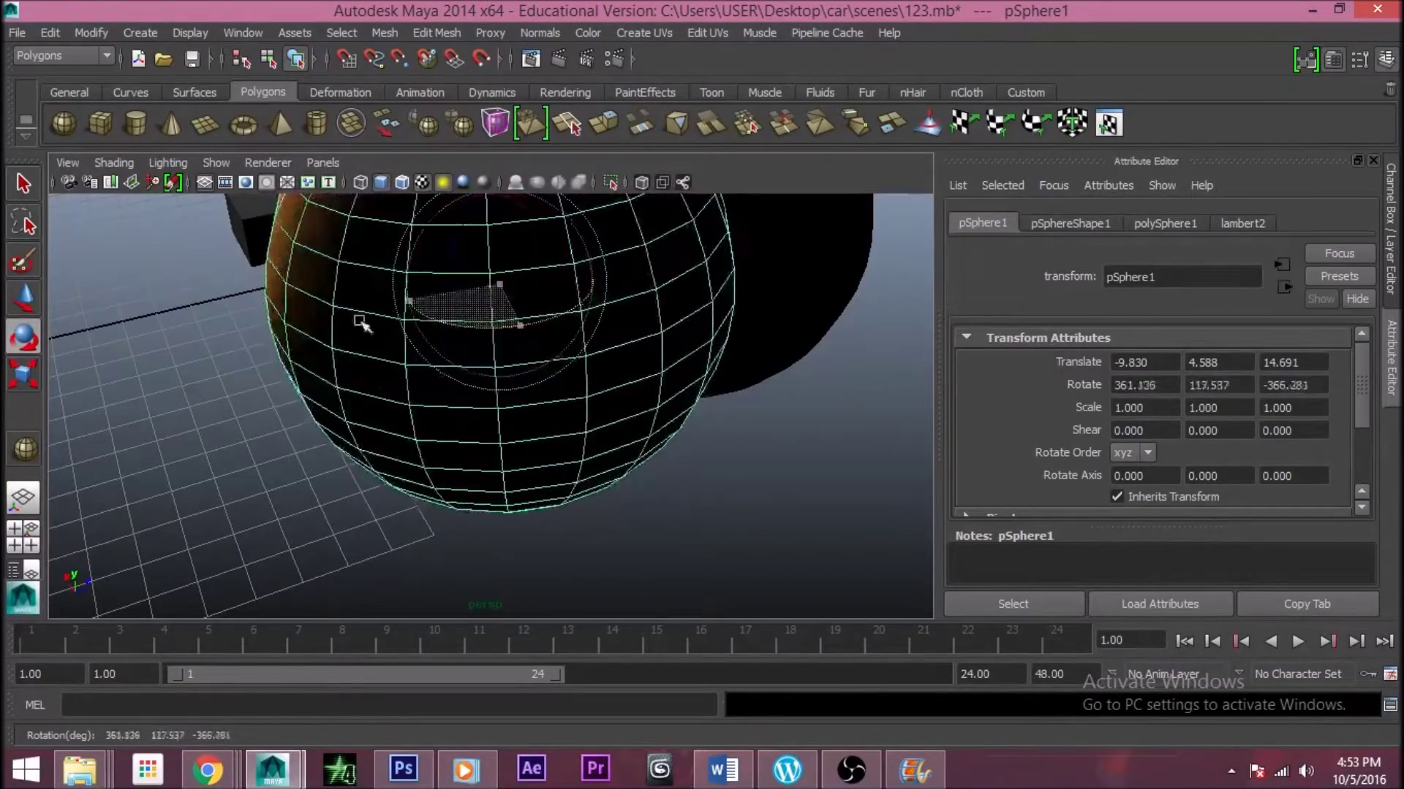
left_click_drag(424, 147, 442, 307)
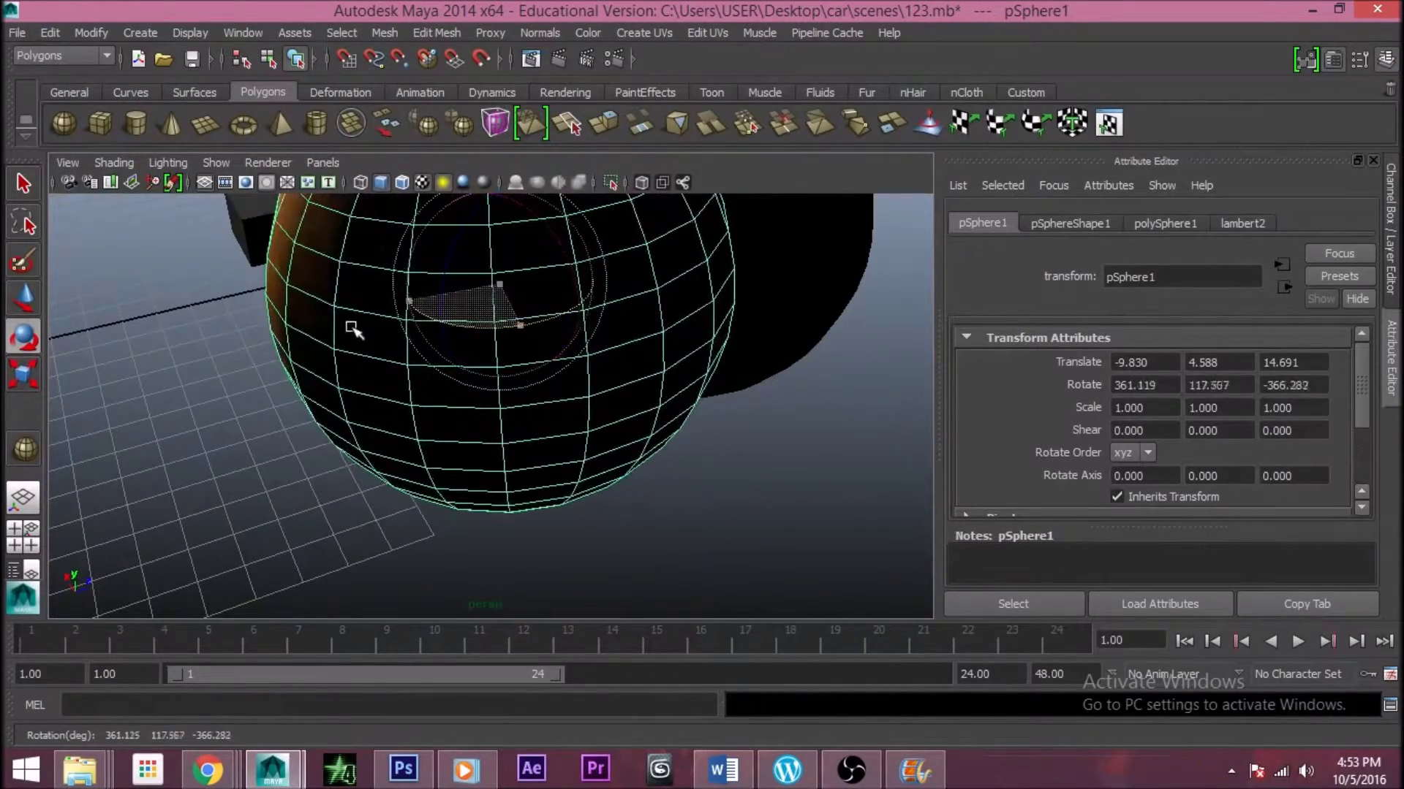
left_click_drag(342, 325, 342, 324)
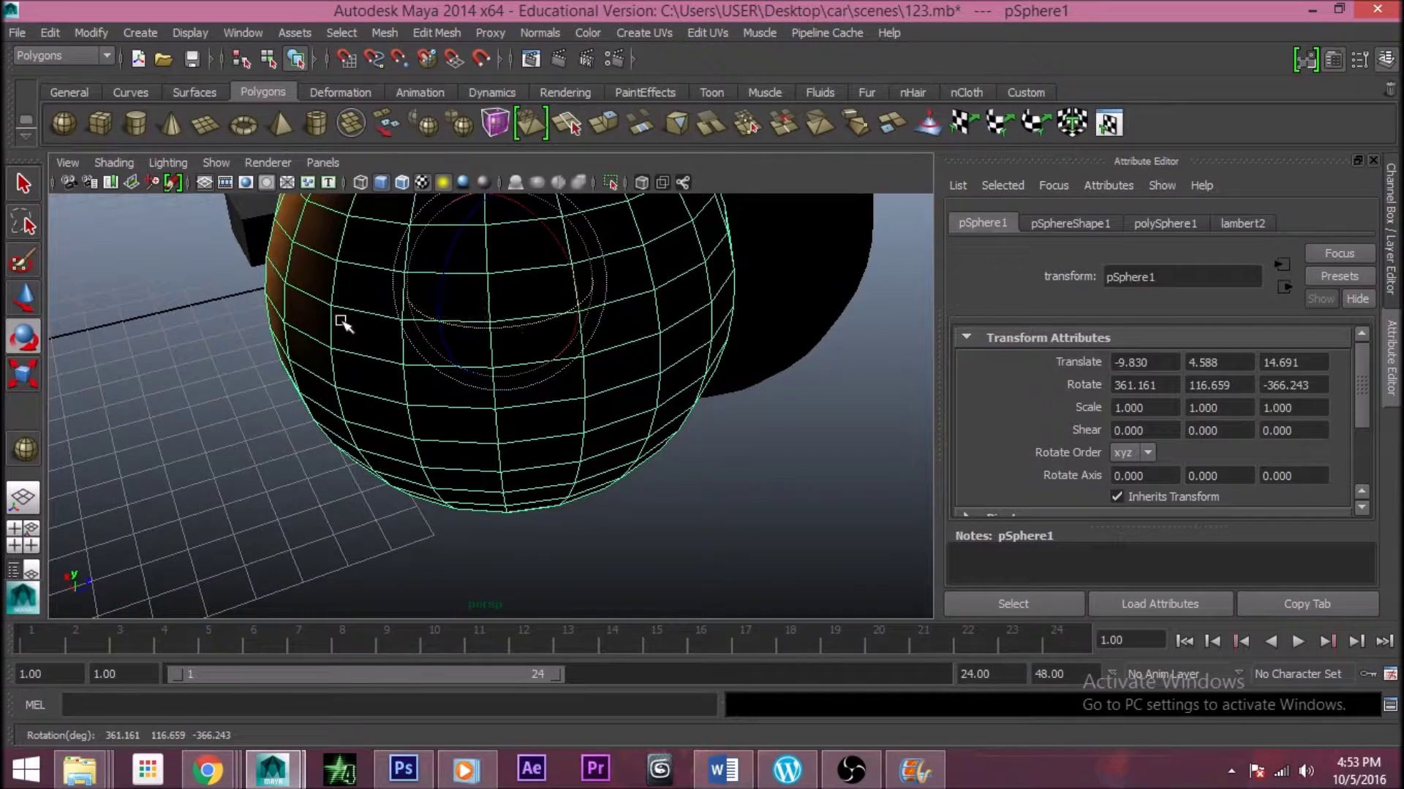
Scale the orange sphere into an oval, then undo twice to make it round again
left_click(23, 375)
scroll(304, 372, "down", 5)
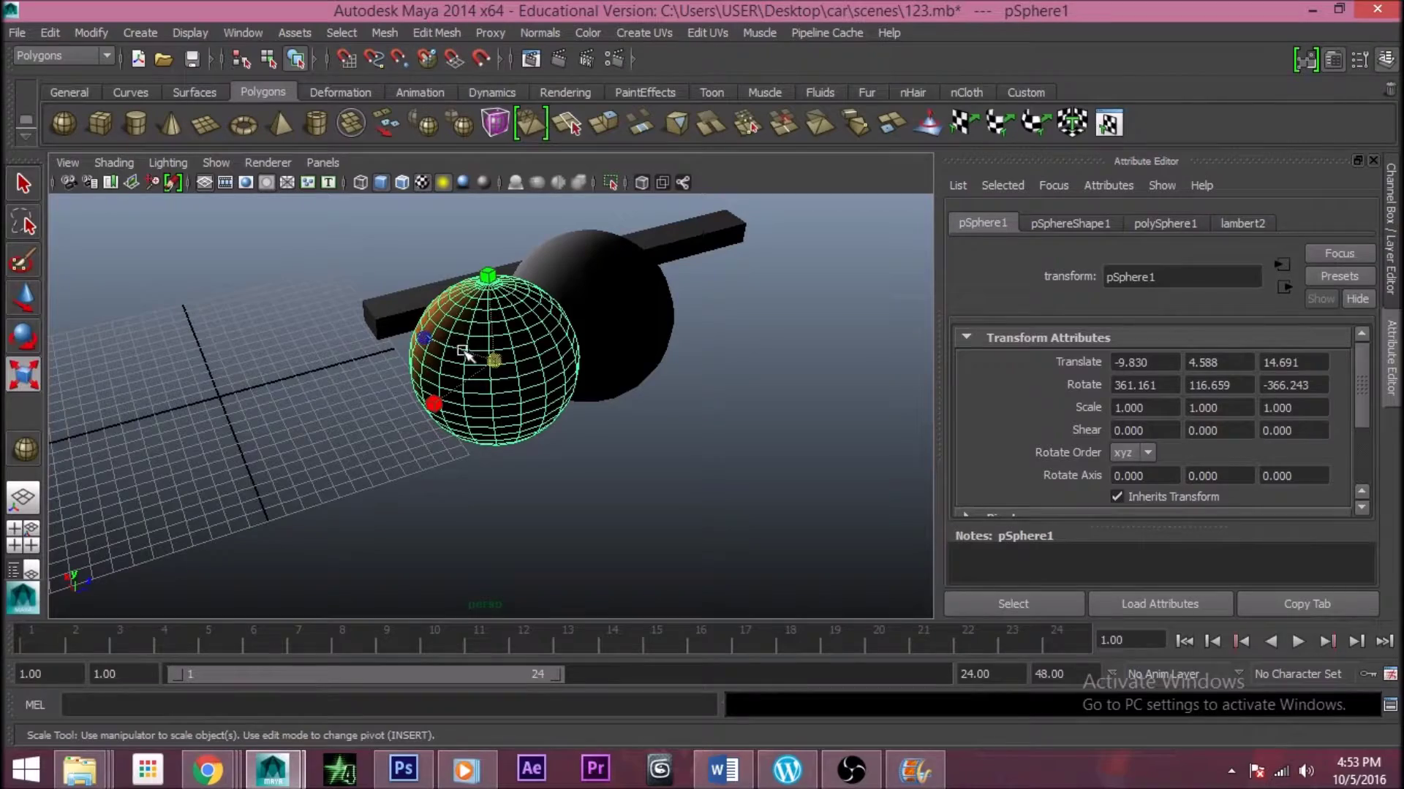
left_click_drag(494, 361, 448, 320)
left_click_drag(433, 402, 479, 389)
key("ctrl+z")
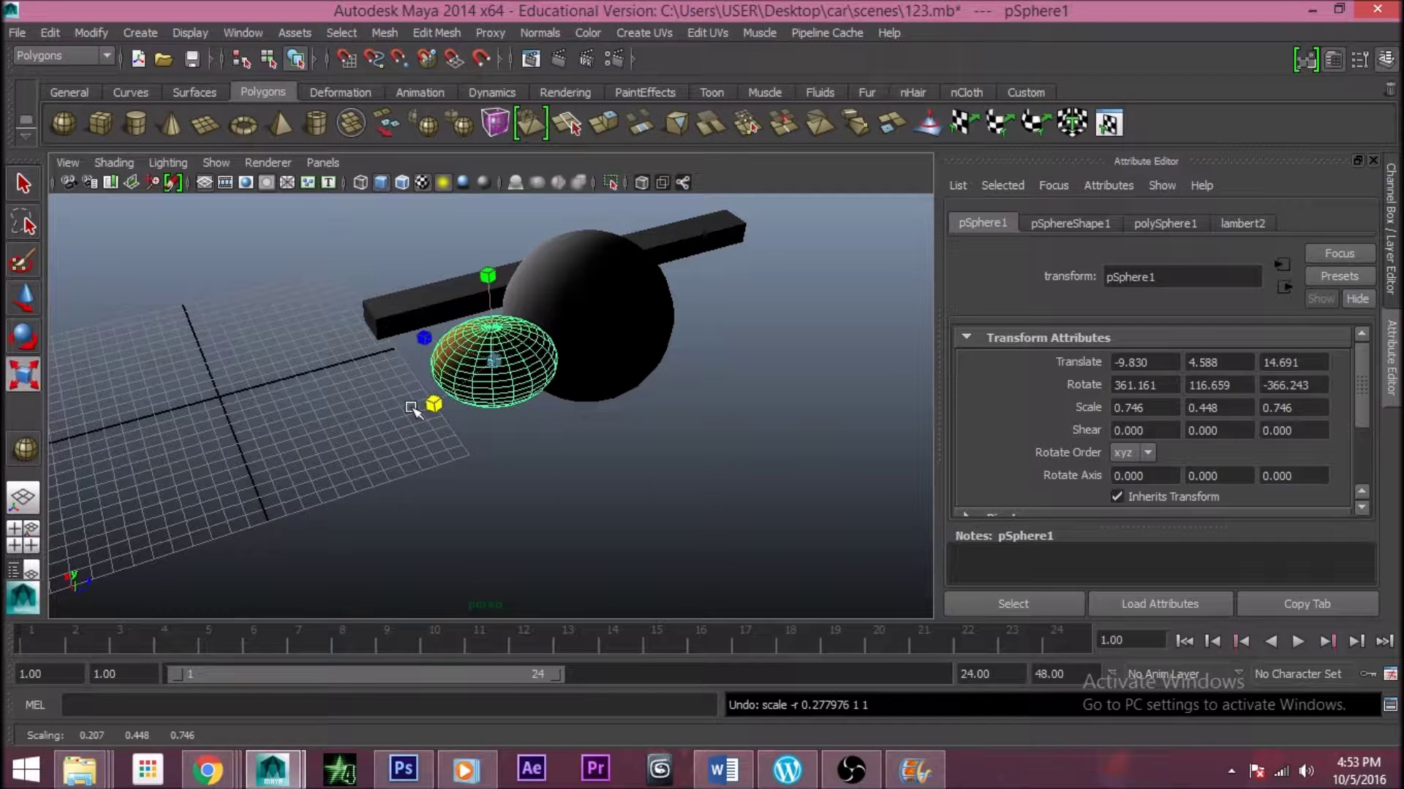
key("ctrl+z")
Select only the grey sphere pSphere2 for uniform scaling
left_click(662, 449)
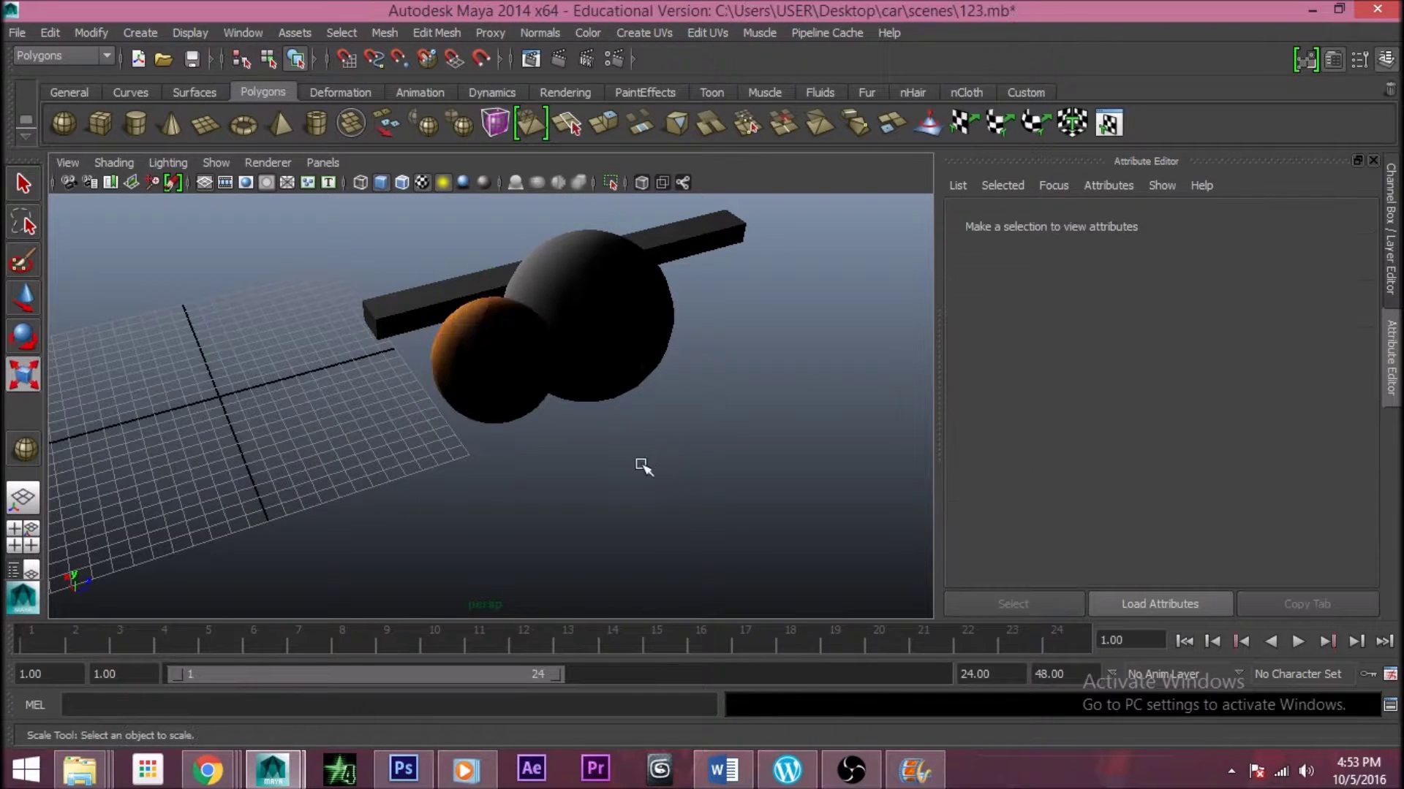
left_click(539, 386)
left_click(604, 321)
left_click(601, 330)
left_click(594, 322)
Drag pSphere2's centre scale handle until its uniform scale reads 0.826
left_click_drag(594, 322, 534, 348)
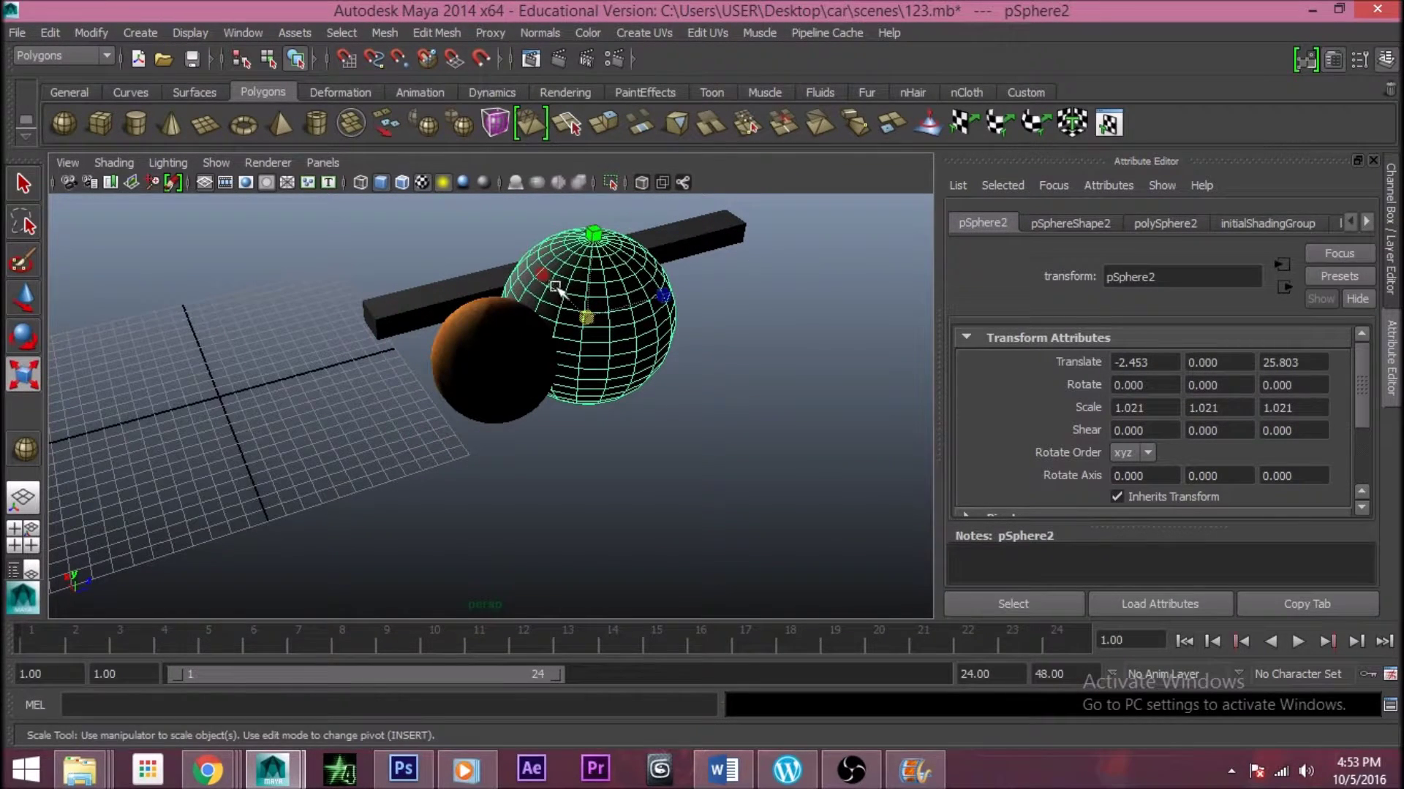
left_click_drag(590, 320, 658, 292)
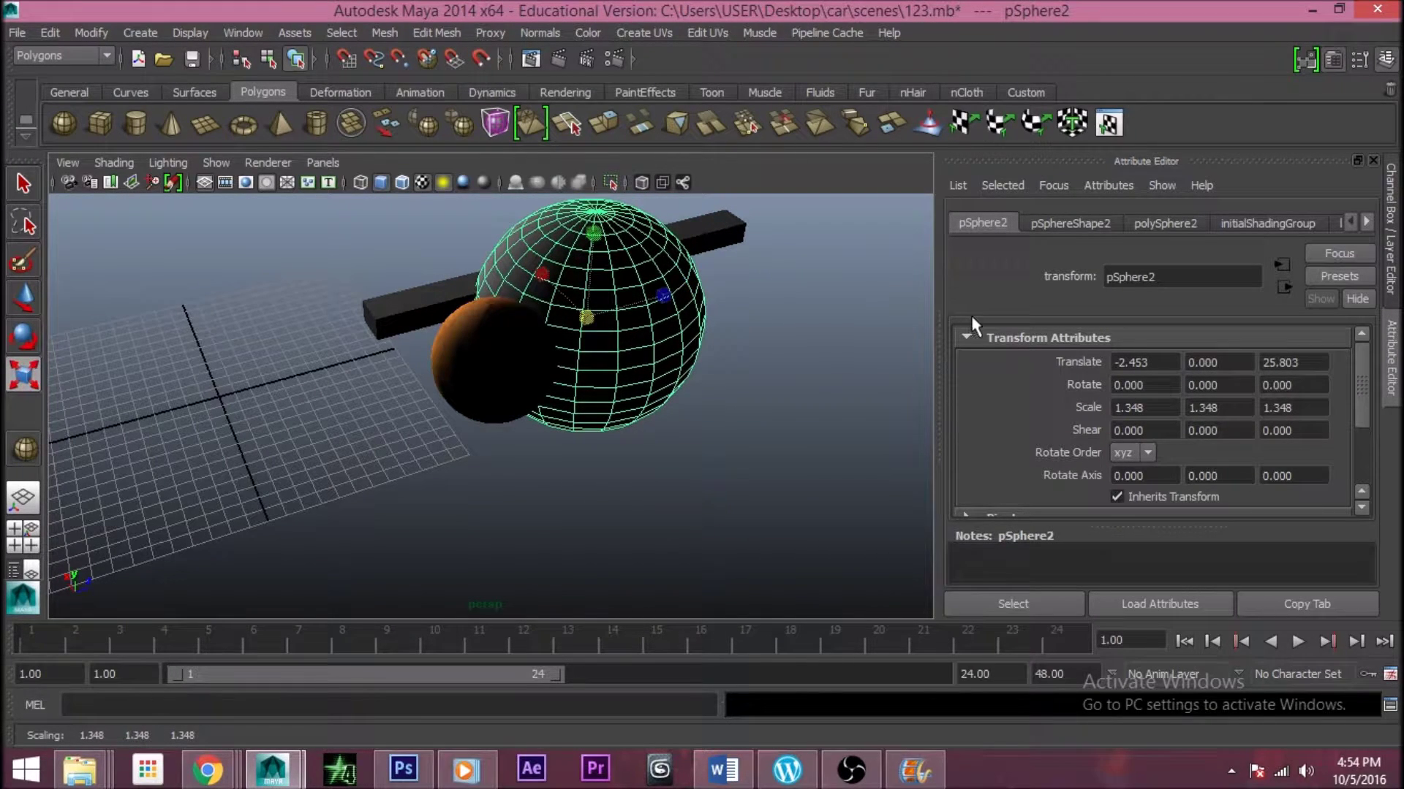
left_click_drag(620, 338, 585, 317)
left_click(1138, 407)
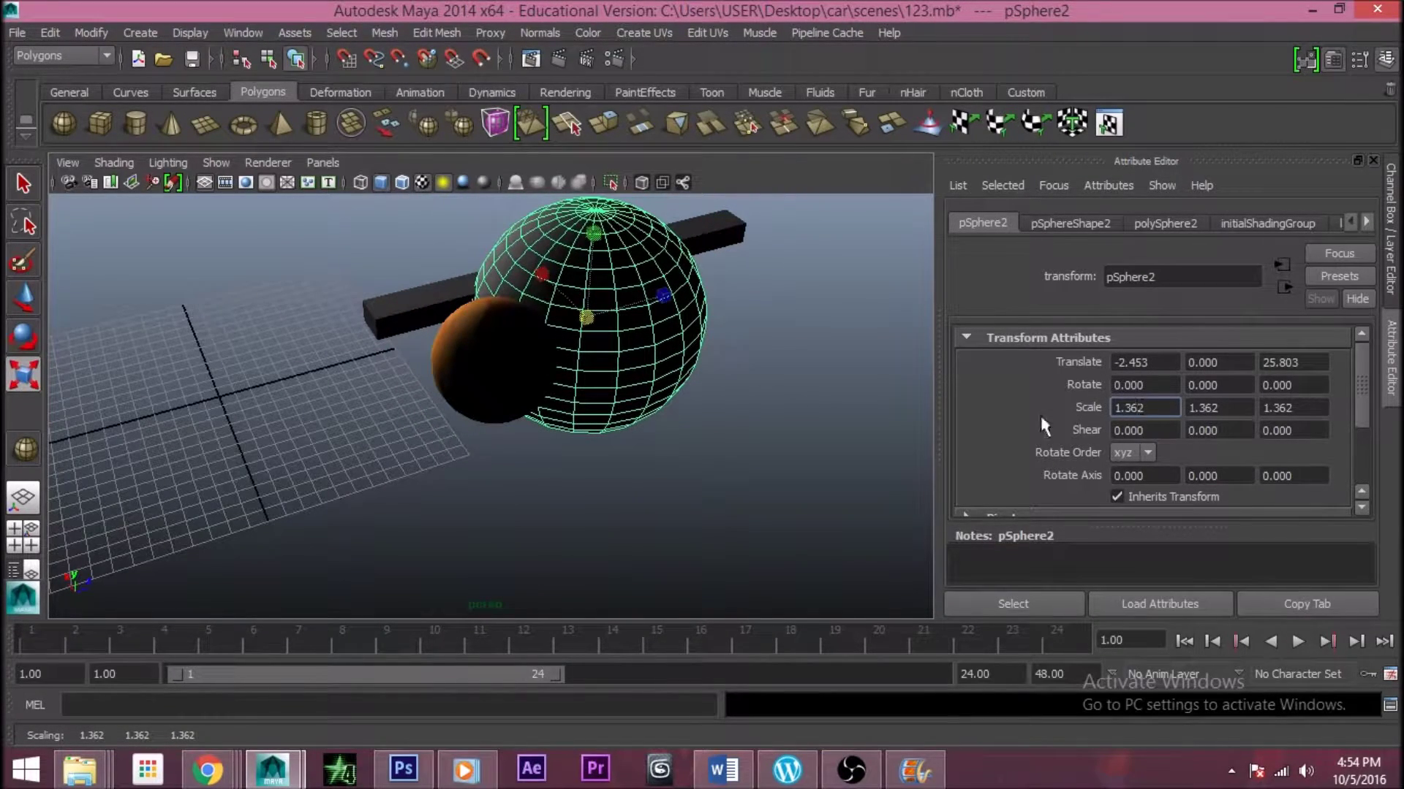
left_click_drag(585, 316, 472, 392)
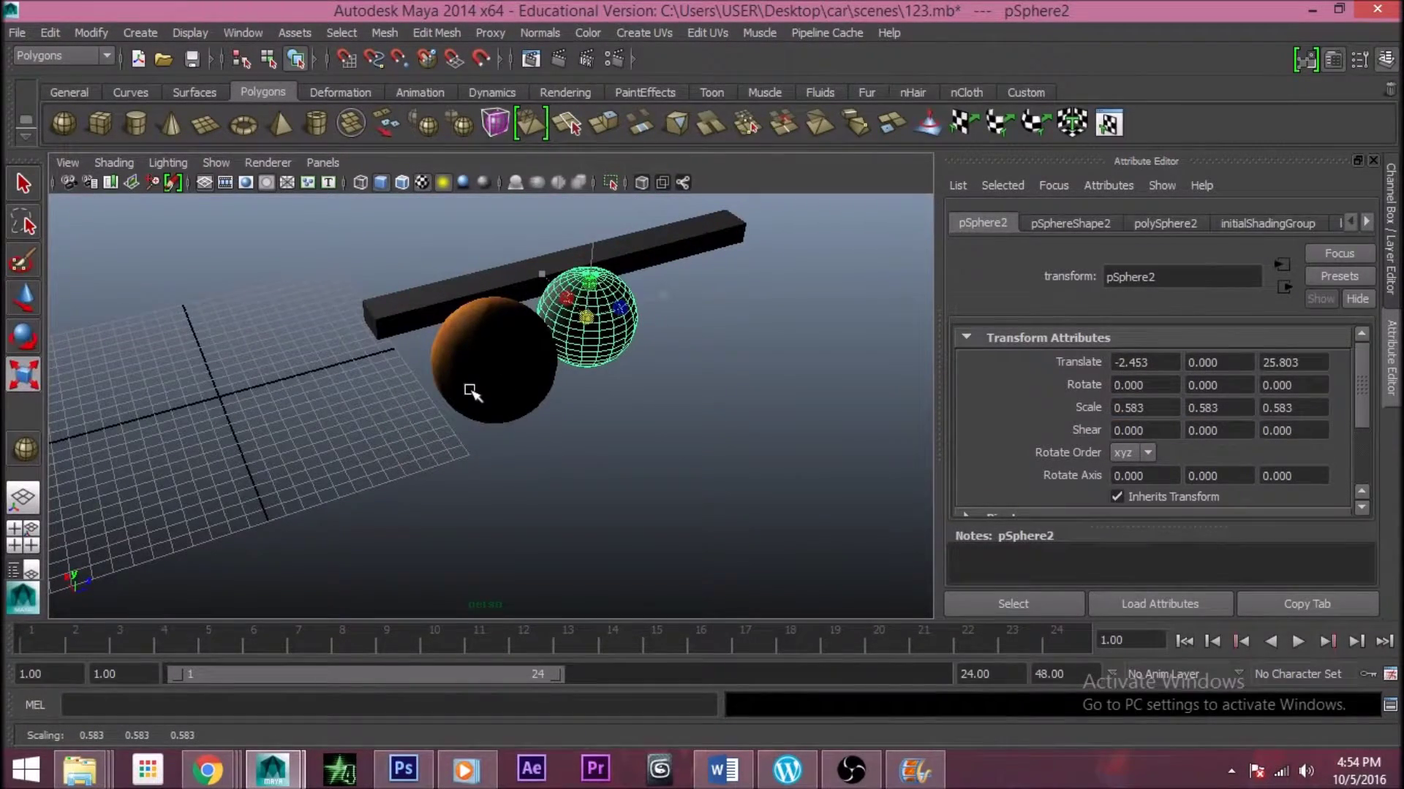
left_click_drag(470, 393, 472, 393)
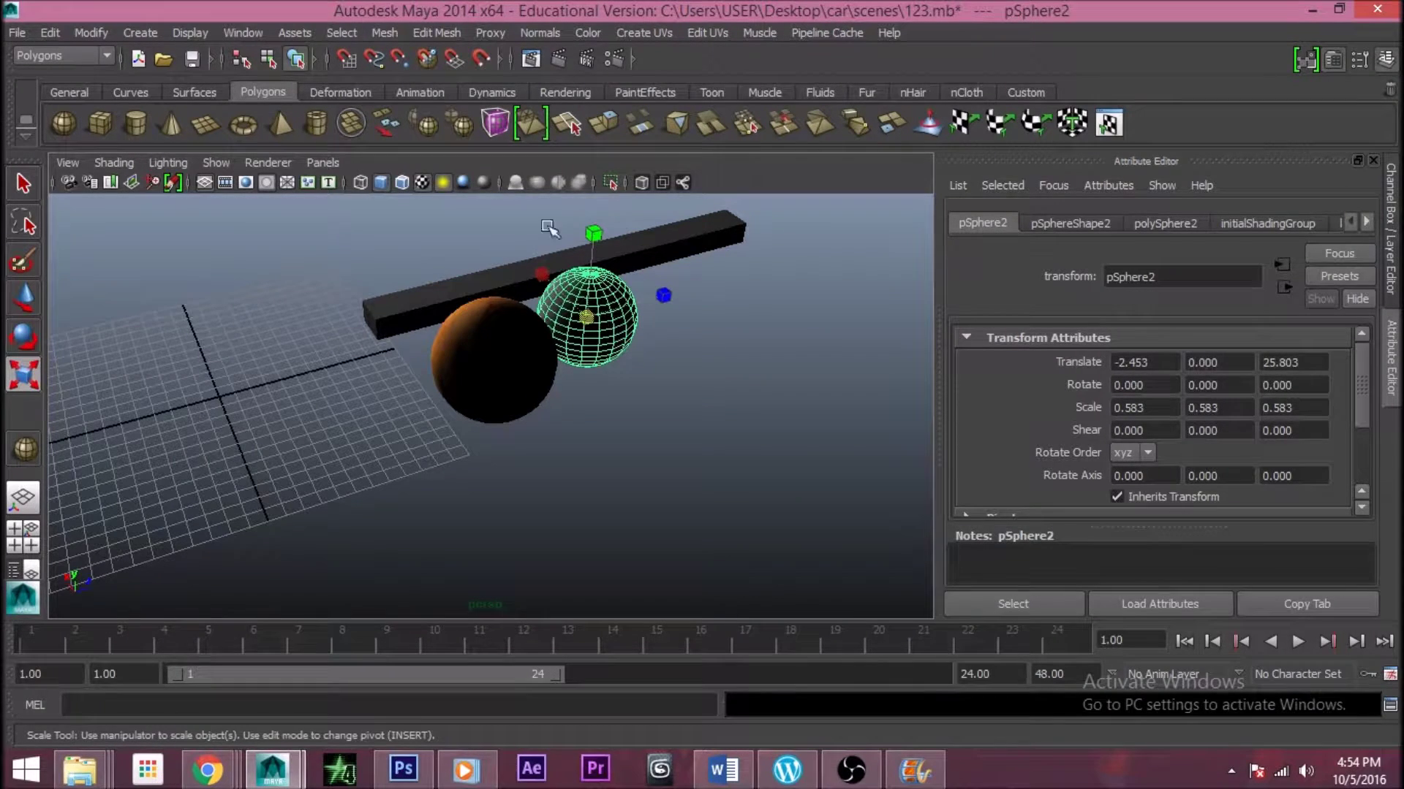
left_click_drag(592, 329, 622, 331)
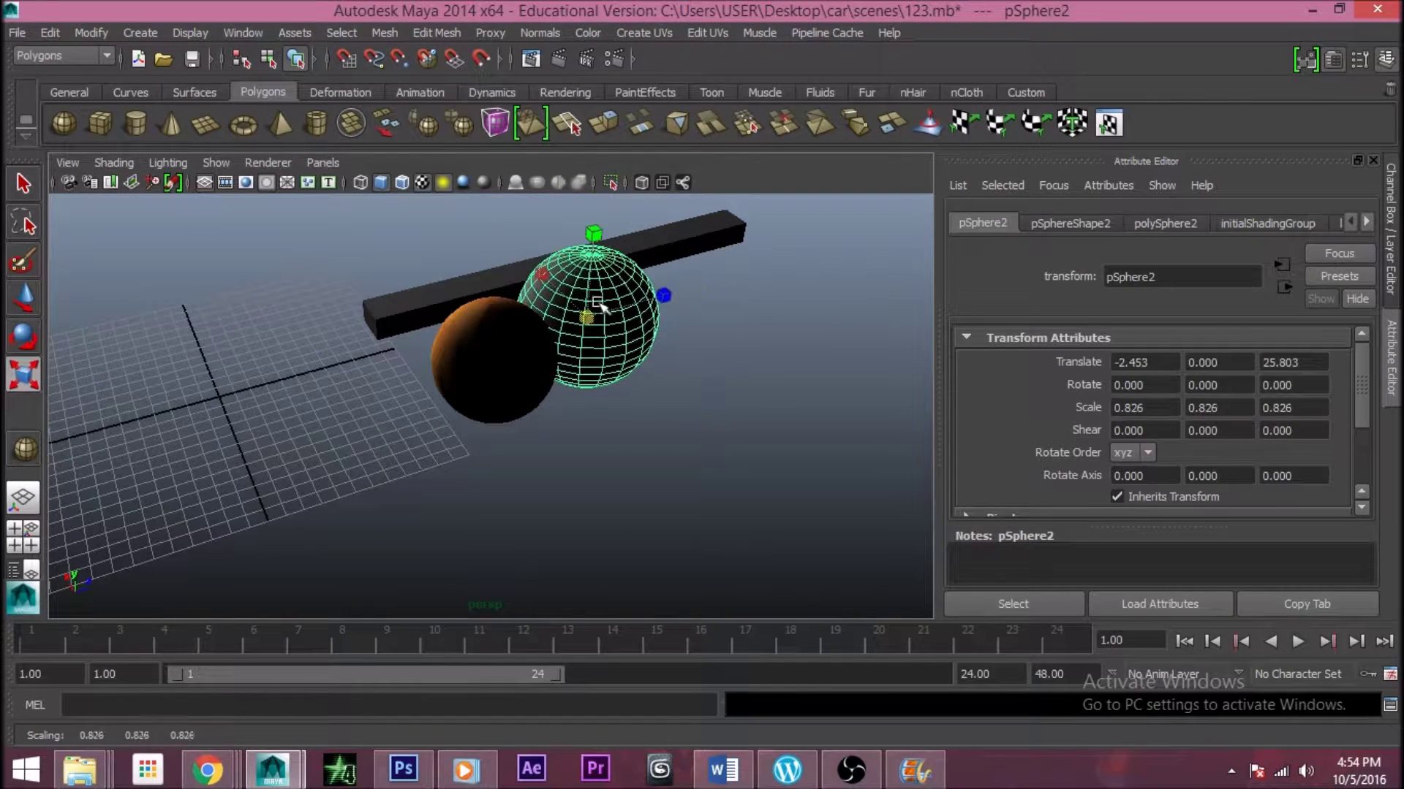
Create a new polygon sphere pSphere3 at left and scale it uniformly to 1.754
left_click(73, 118)
left_click_drag(229, 401, 271, 332)
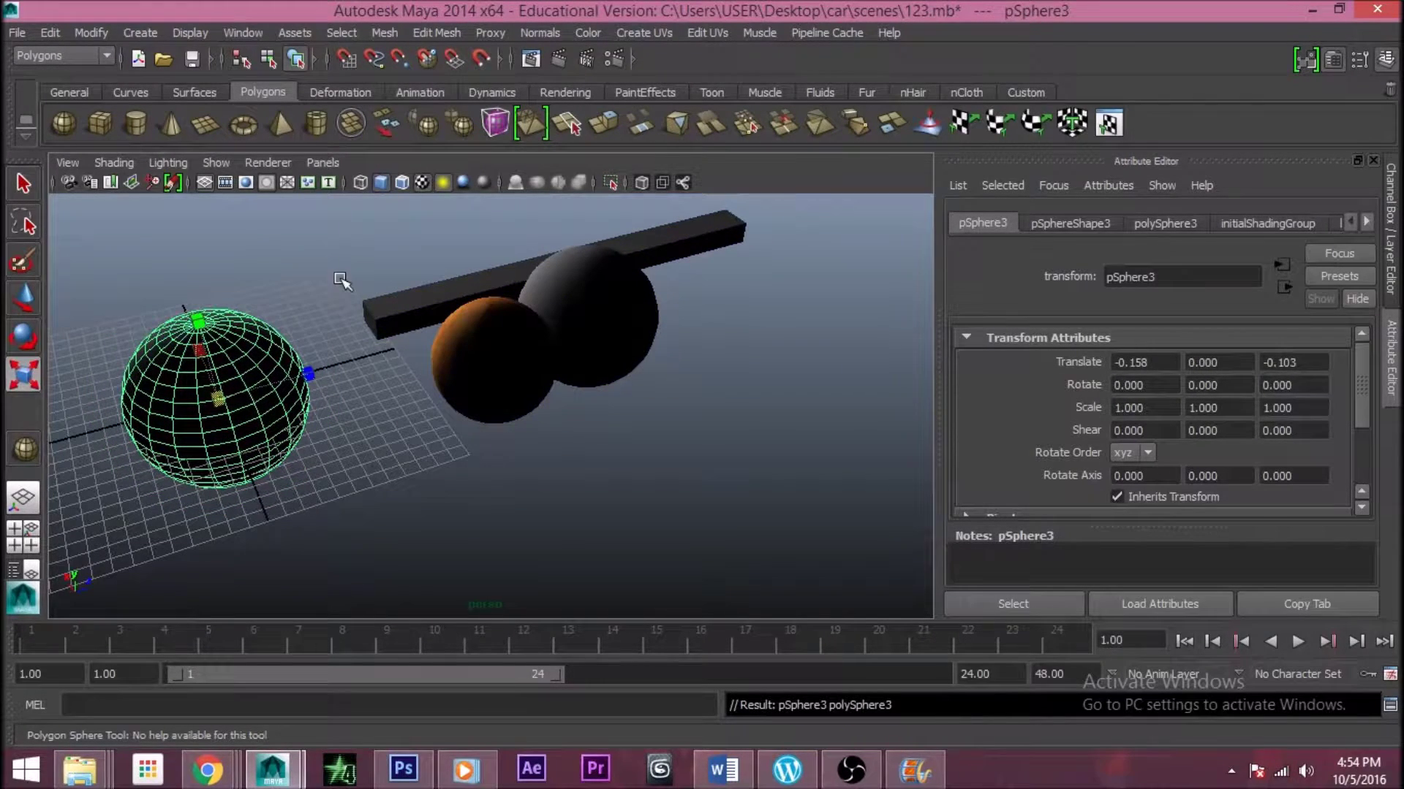
key("r")
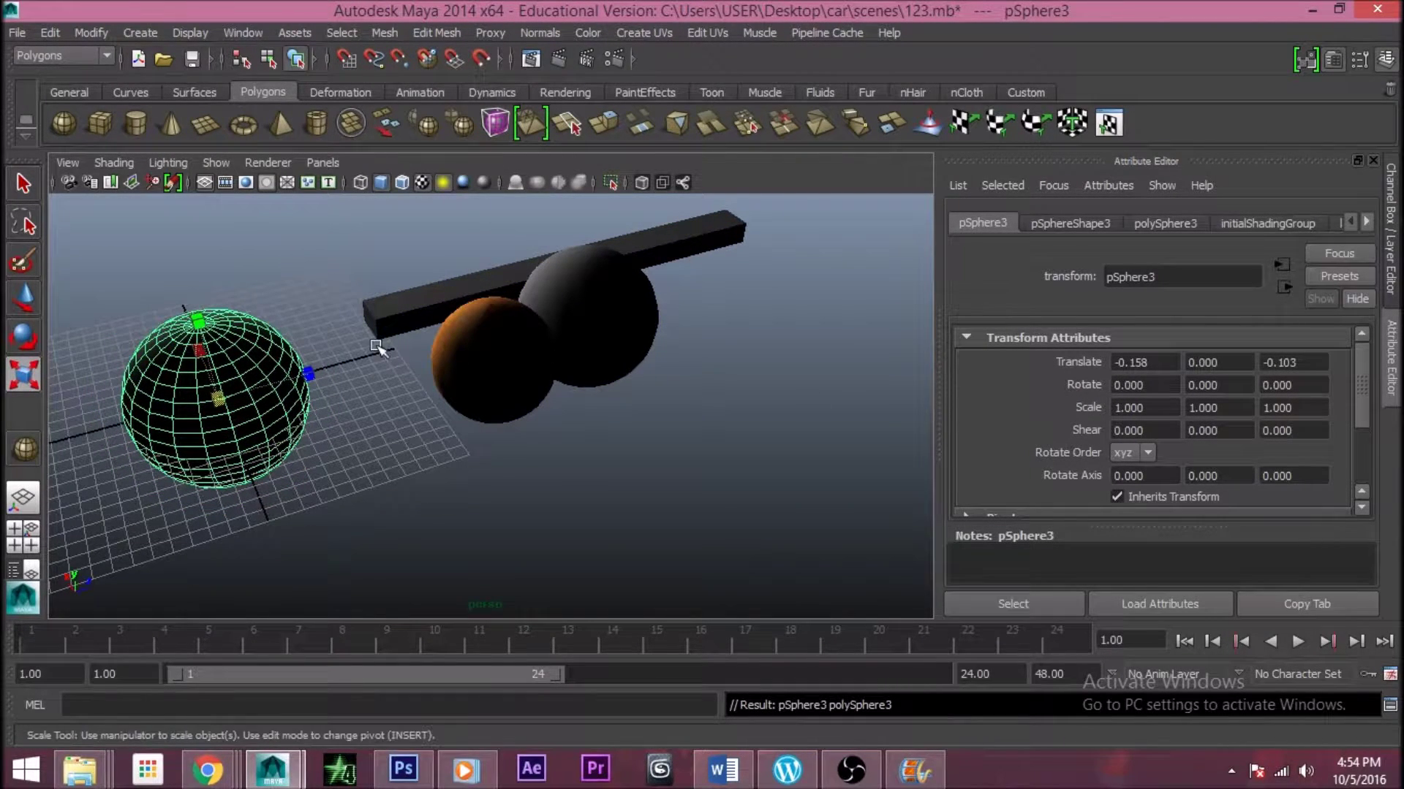
left_click_drag(222, 393, 336, 342)
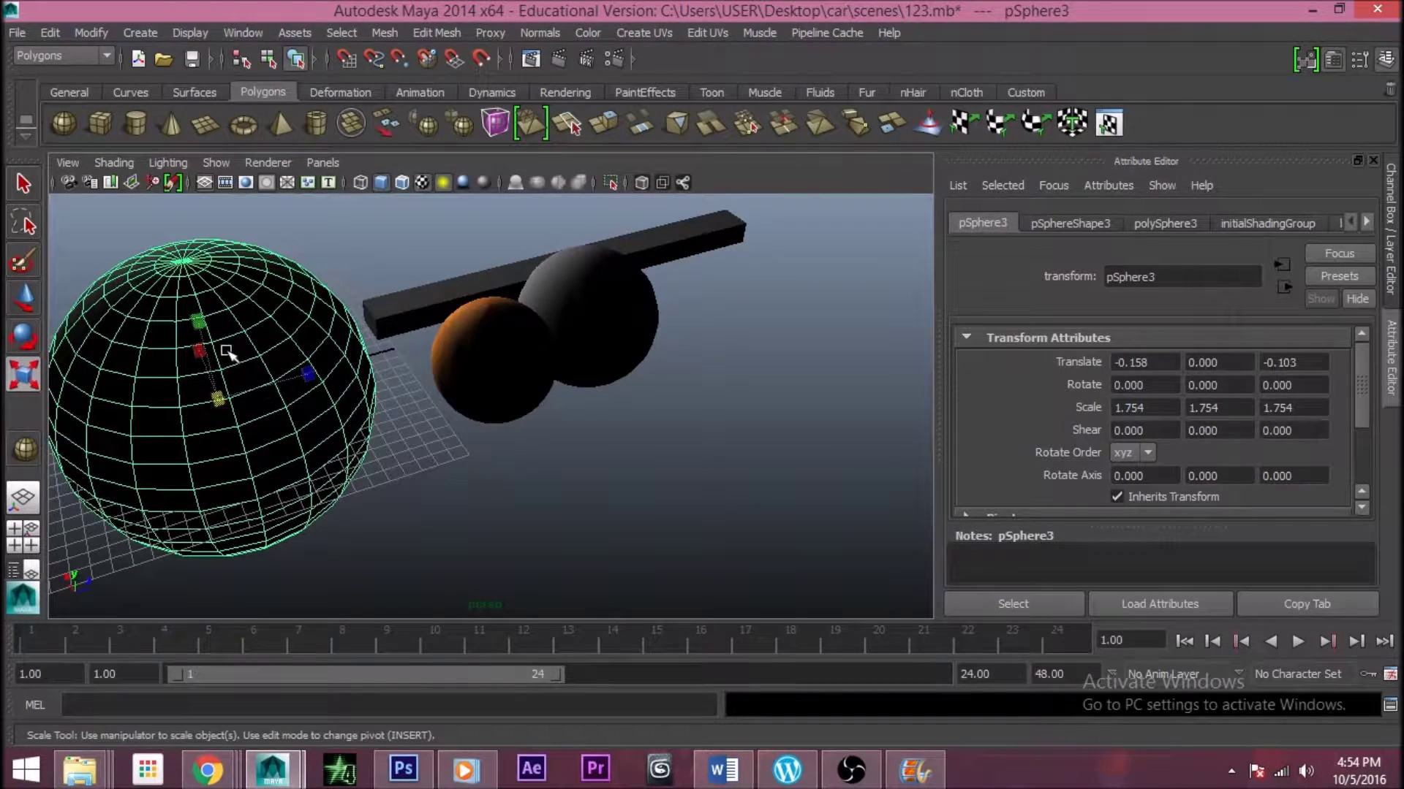
Stretch pSphere3 along Z and X, then undo the stretching and deselect it
left_click_drag(196, 319, 212, 347)
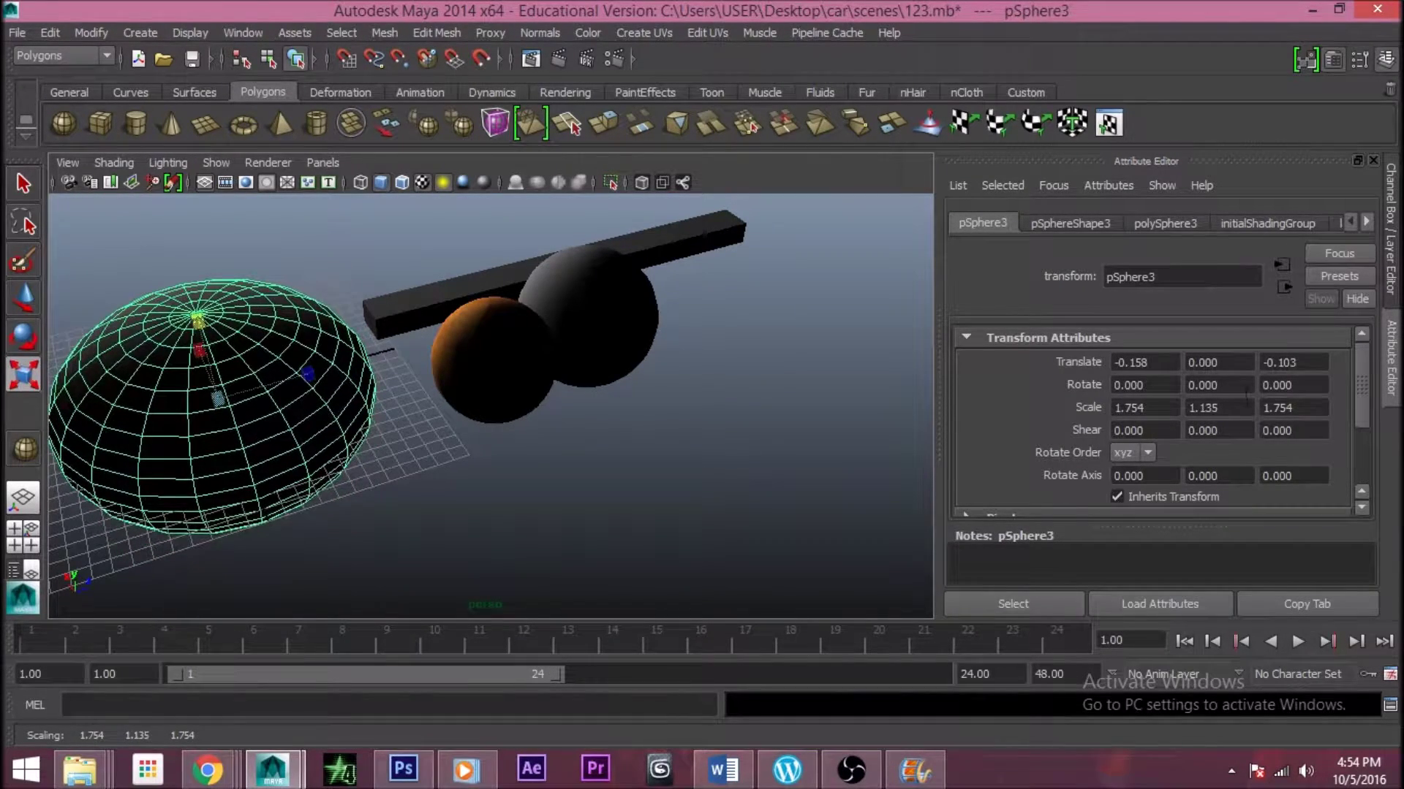
mouse_move(308, 377)
left_mouse_down()
mouse_move(383, 378)
mouse_move(235, 375)
mouse_move(308, 377)
left_mouse_up()
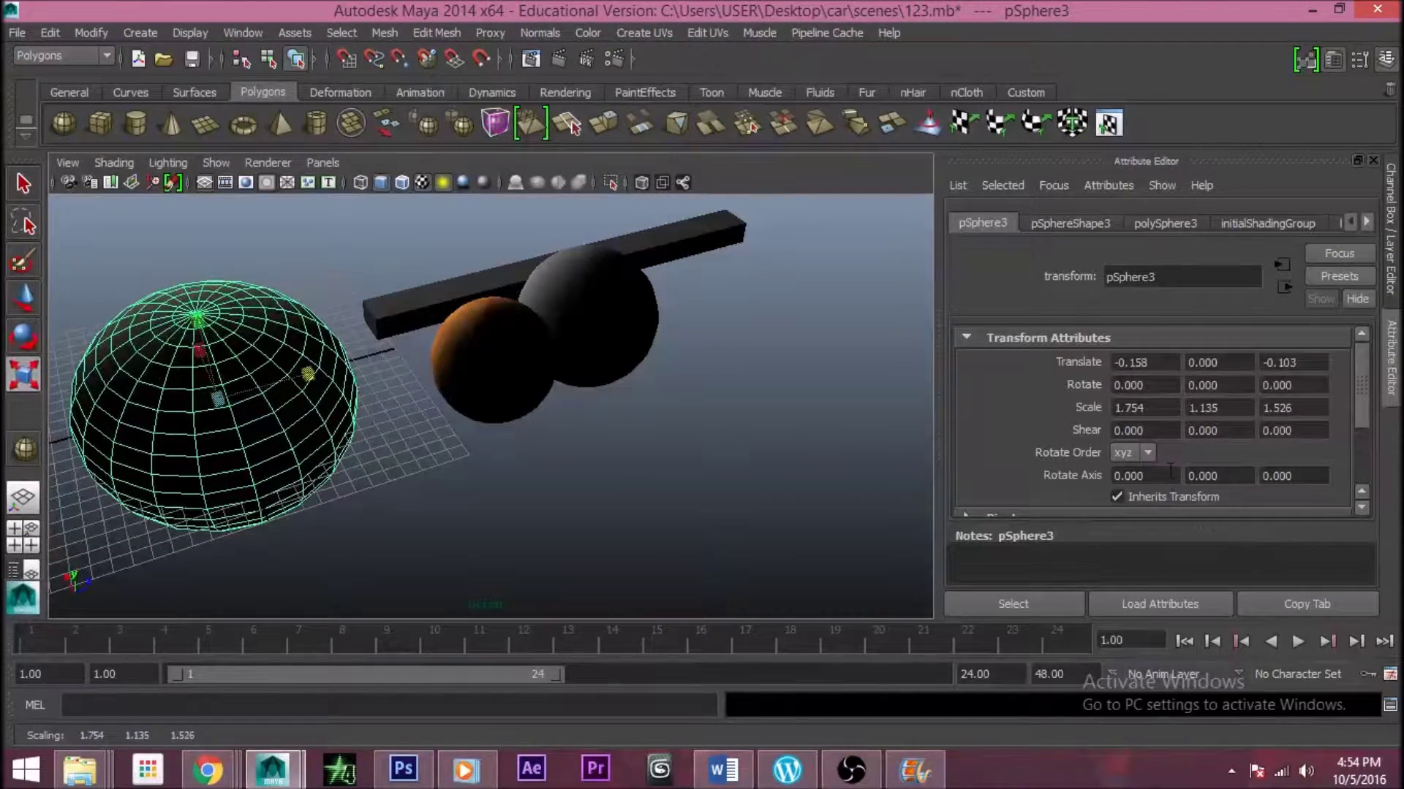
left_click(1295, 413)
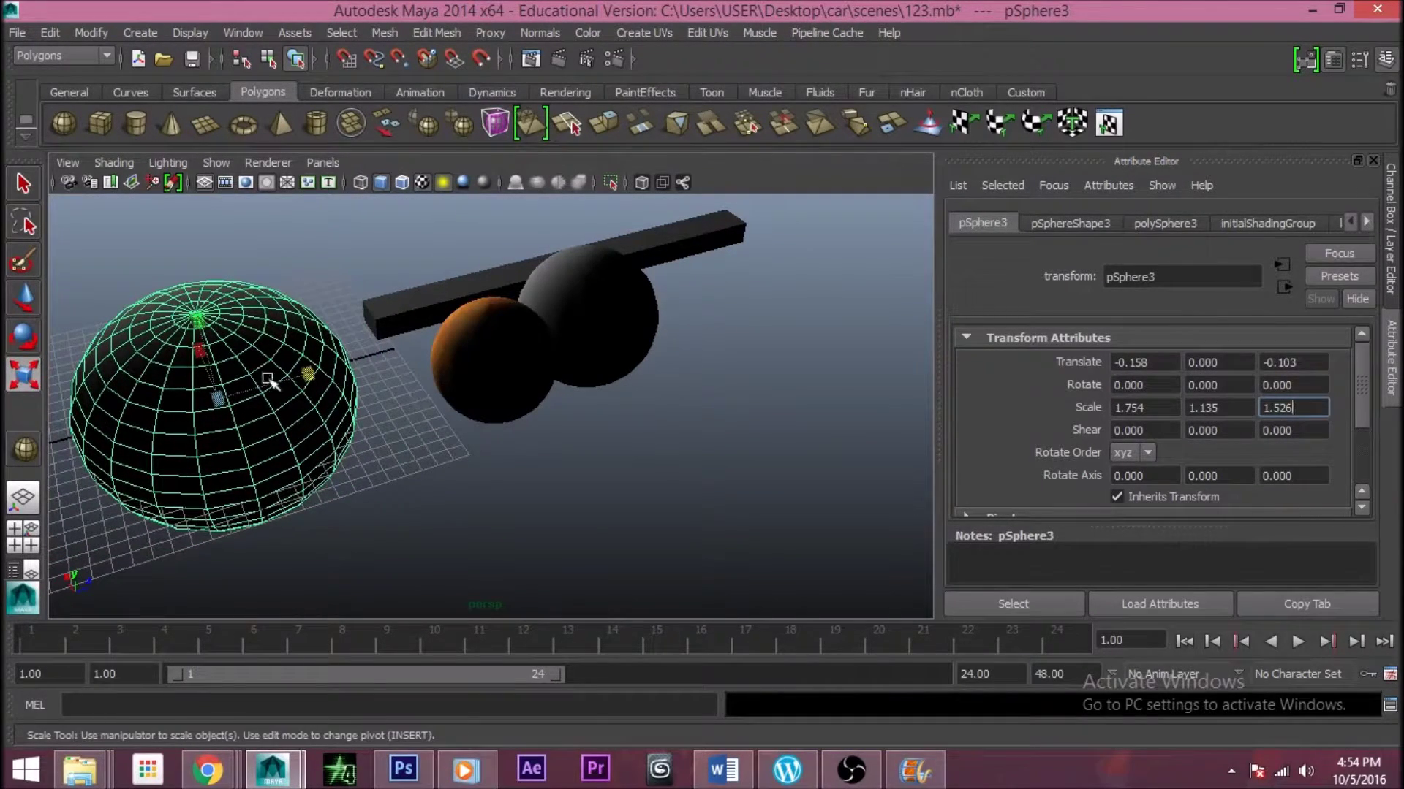
left_click_drag(799, 399, 636, 354, "alt")
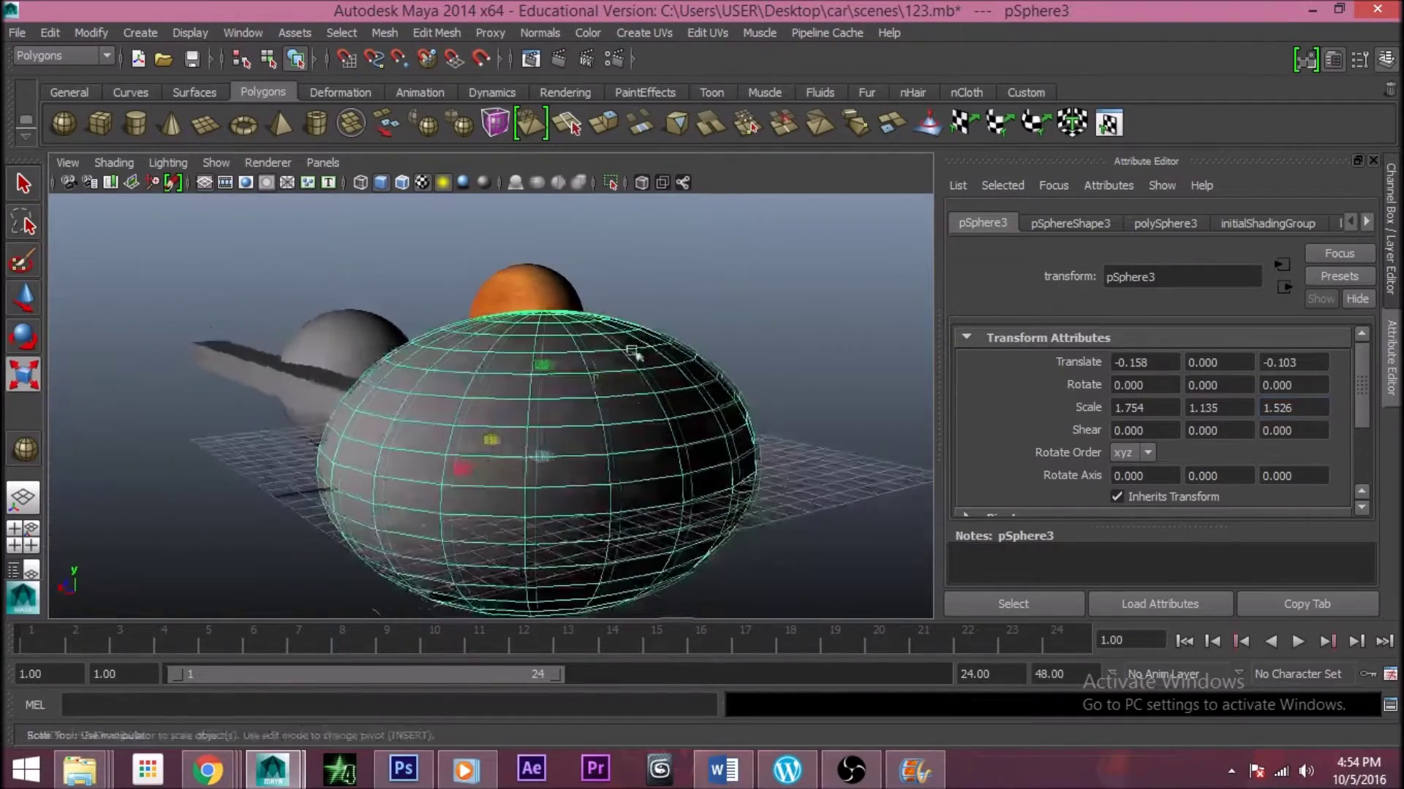
left_click_drag(460, 475, 524, 460)
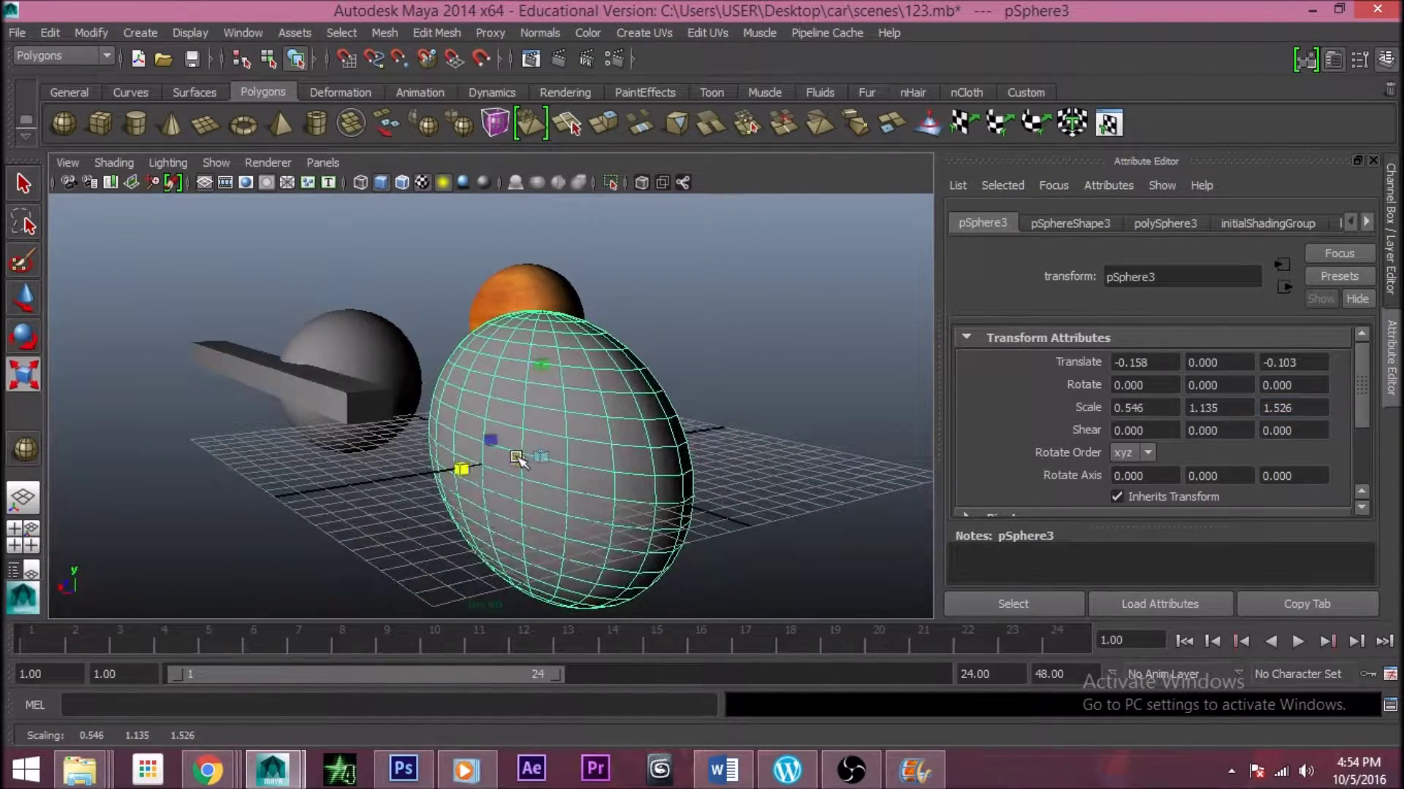
key("ctrl+z")
key("ctrl+z")
key("ctrl+z")
scroll(519, 458, "down", 3)
left_click(771, 395)
left_click_drag(770, 395, 539, 432, "alt")
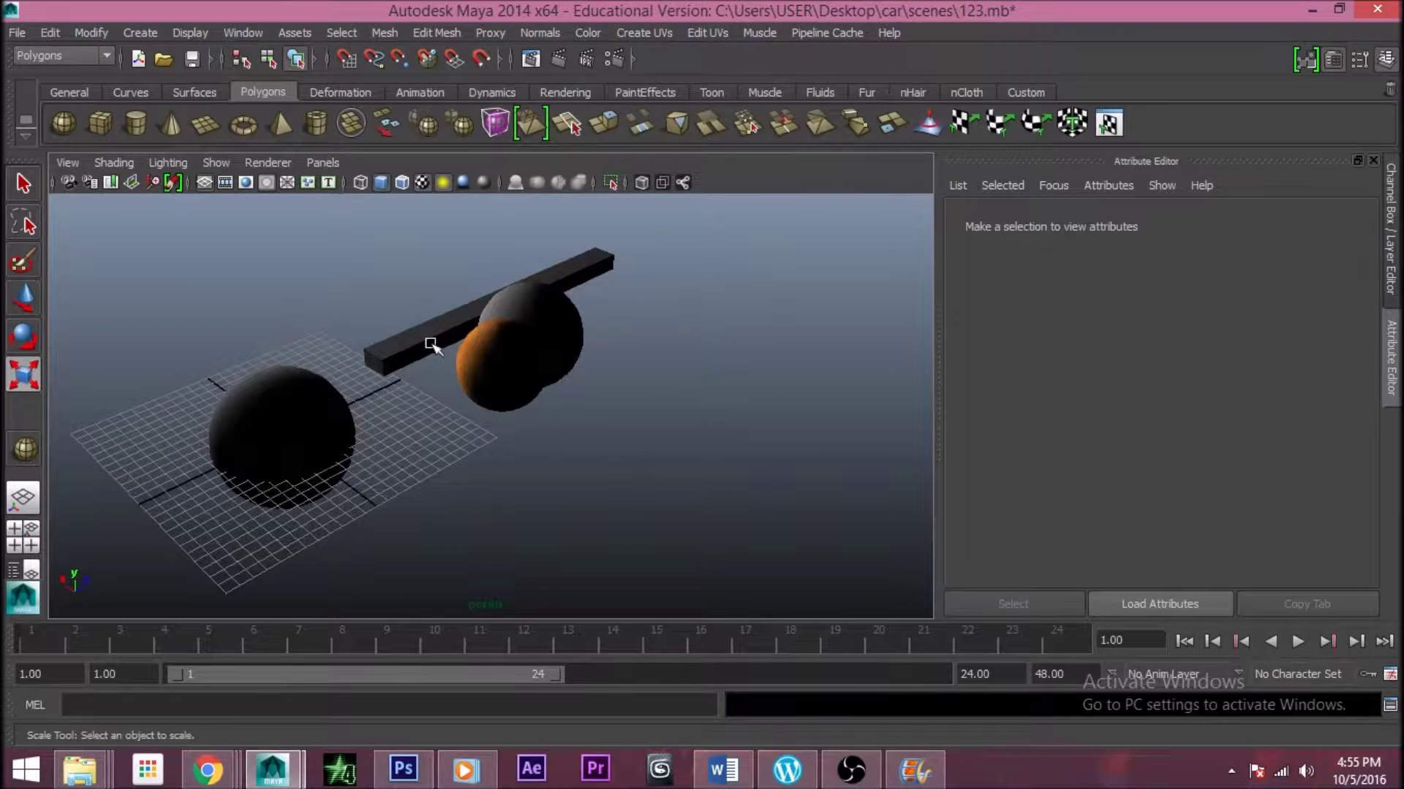
Delete the two black spheres and the black bar from the scene
left_click(276, 404)
key("Delete")
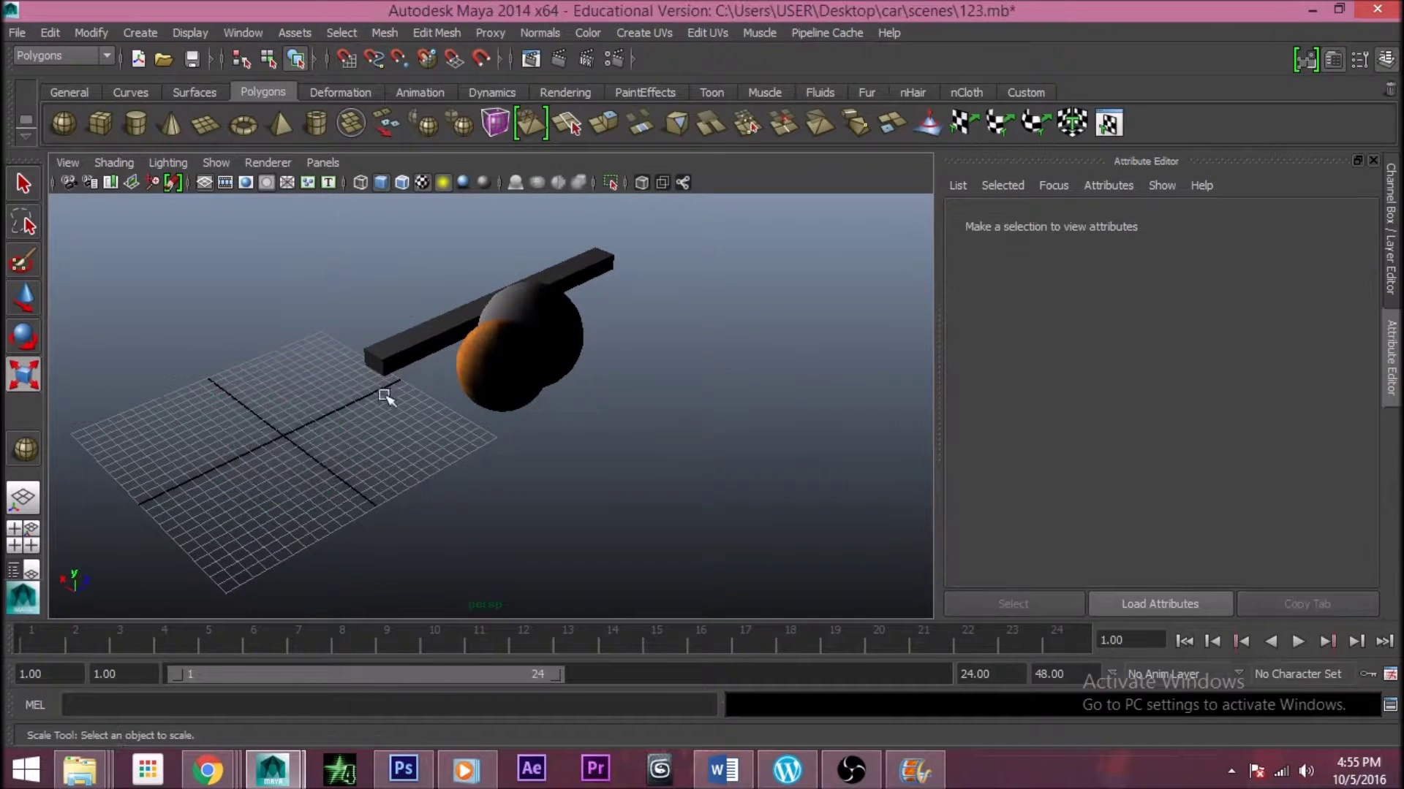
left_click(390, 349)
key("Delete")
left_click(544, 318)
key("Delete")
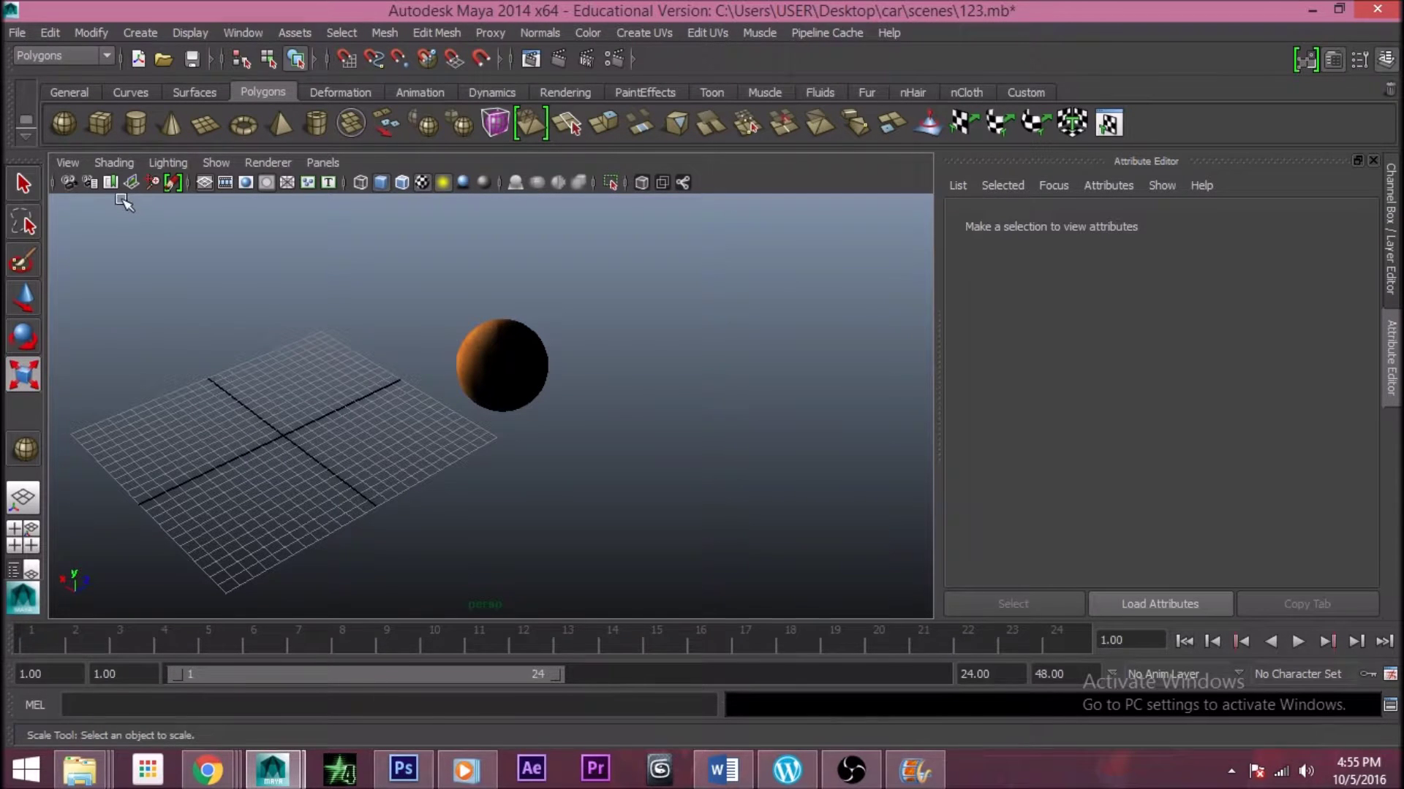
Show the viewport textured (6) and lit by all scene lights (7), then select the orange sphere
left_click(159, 160)
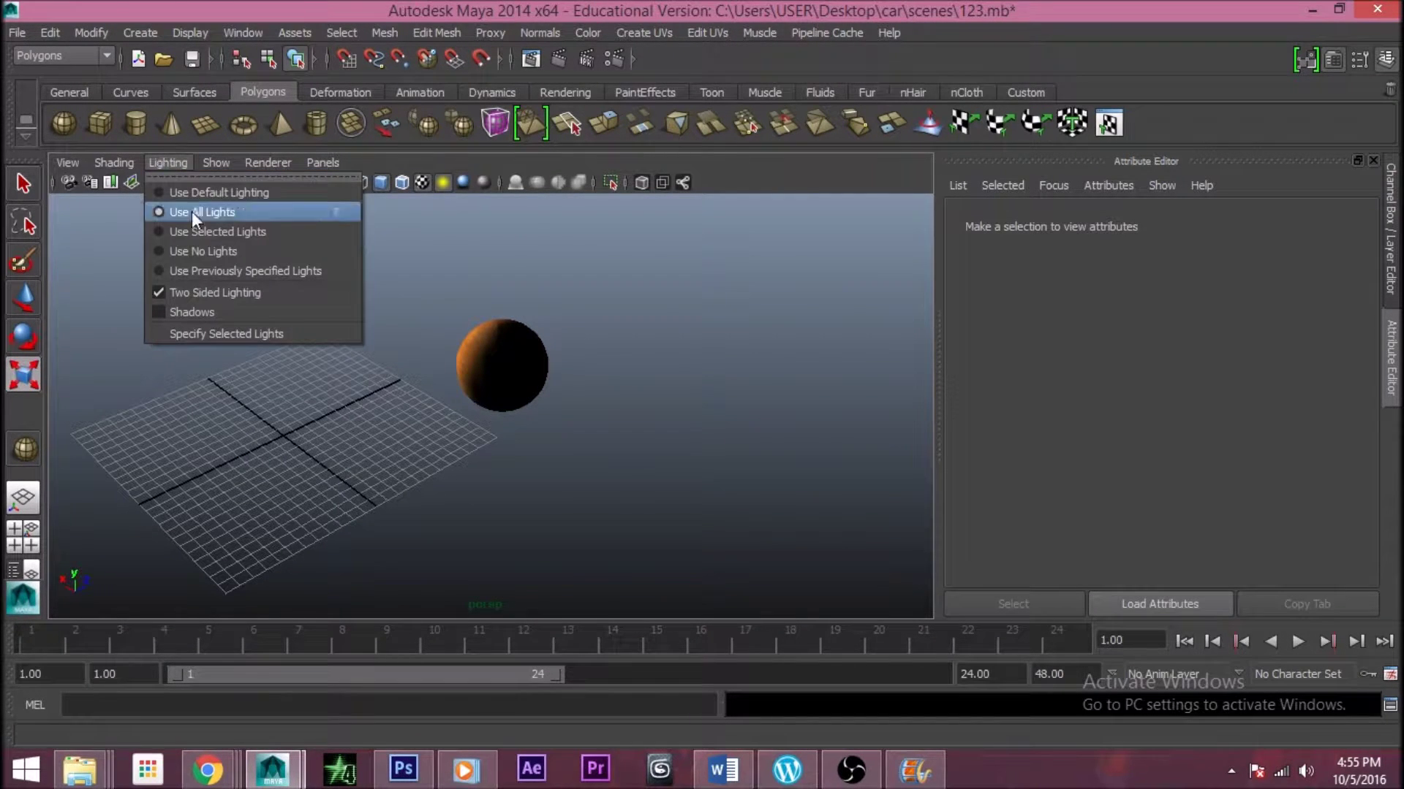
left_click(234, 366)
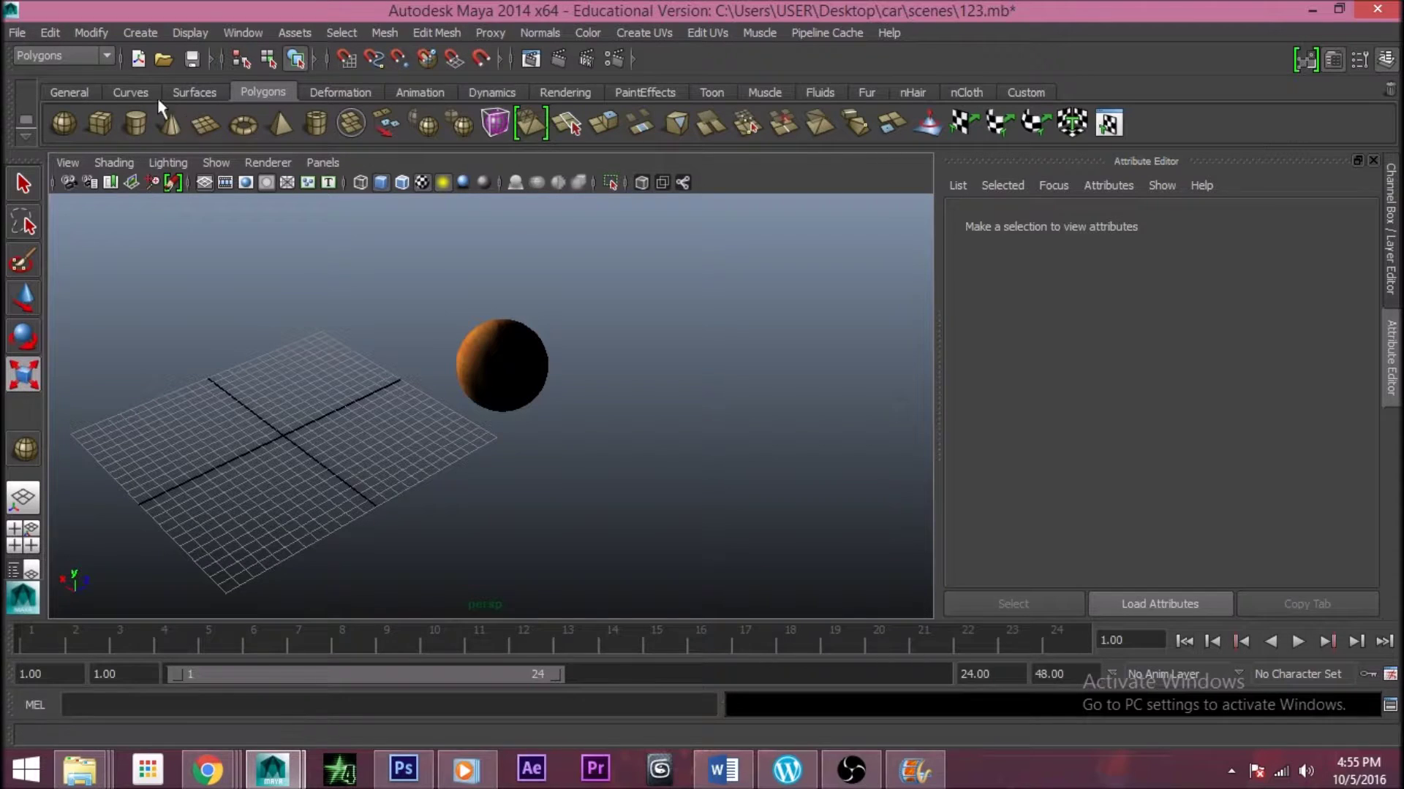
left_click(362, 181)
key("r")
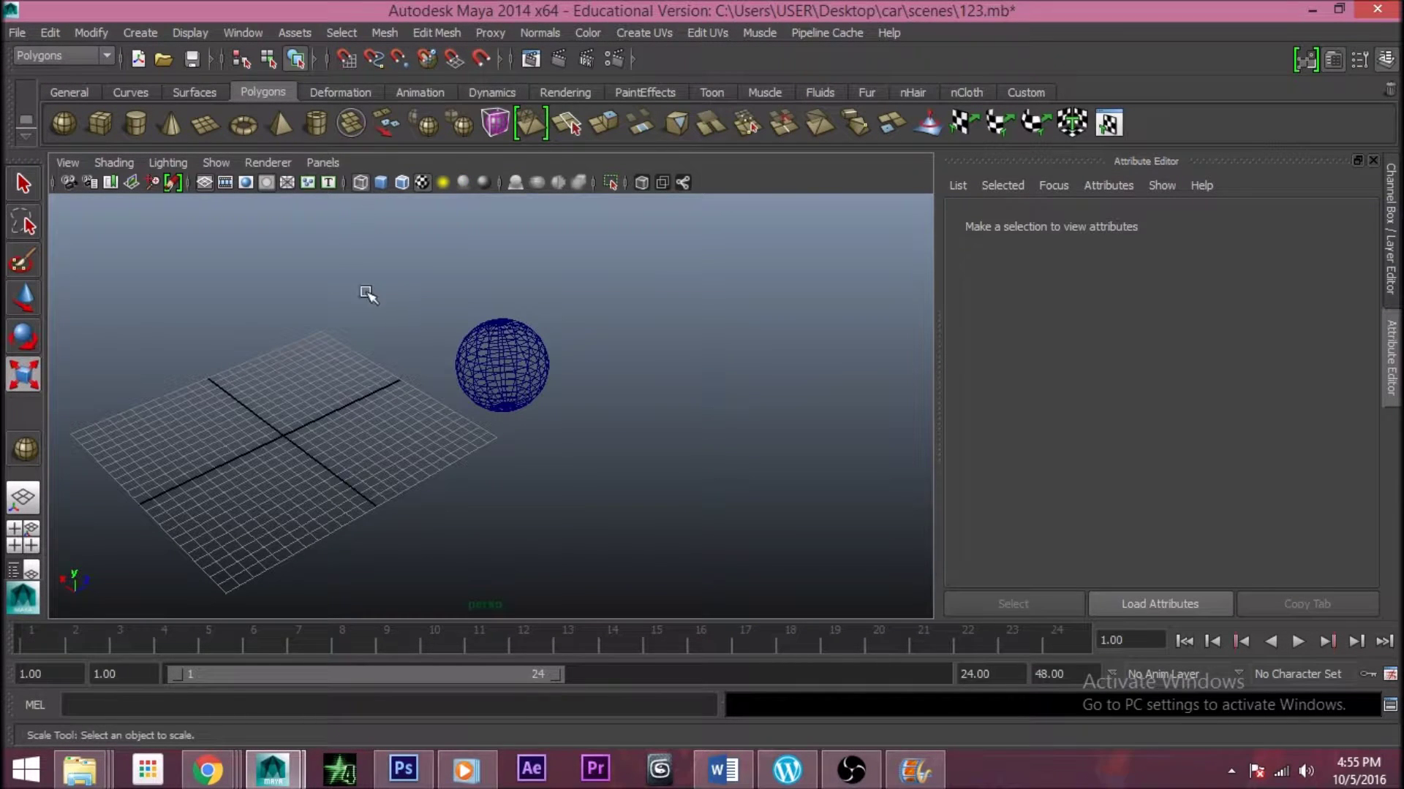
key("4")
key("6")
key("7")
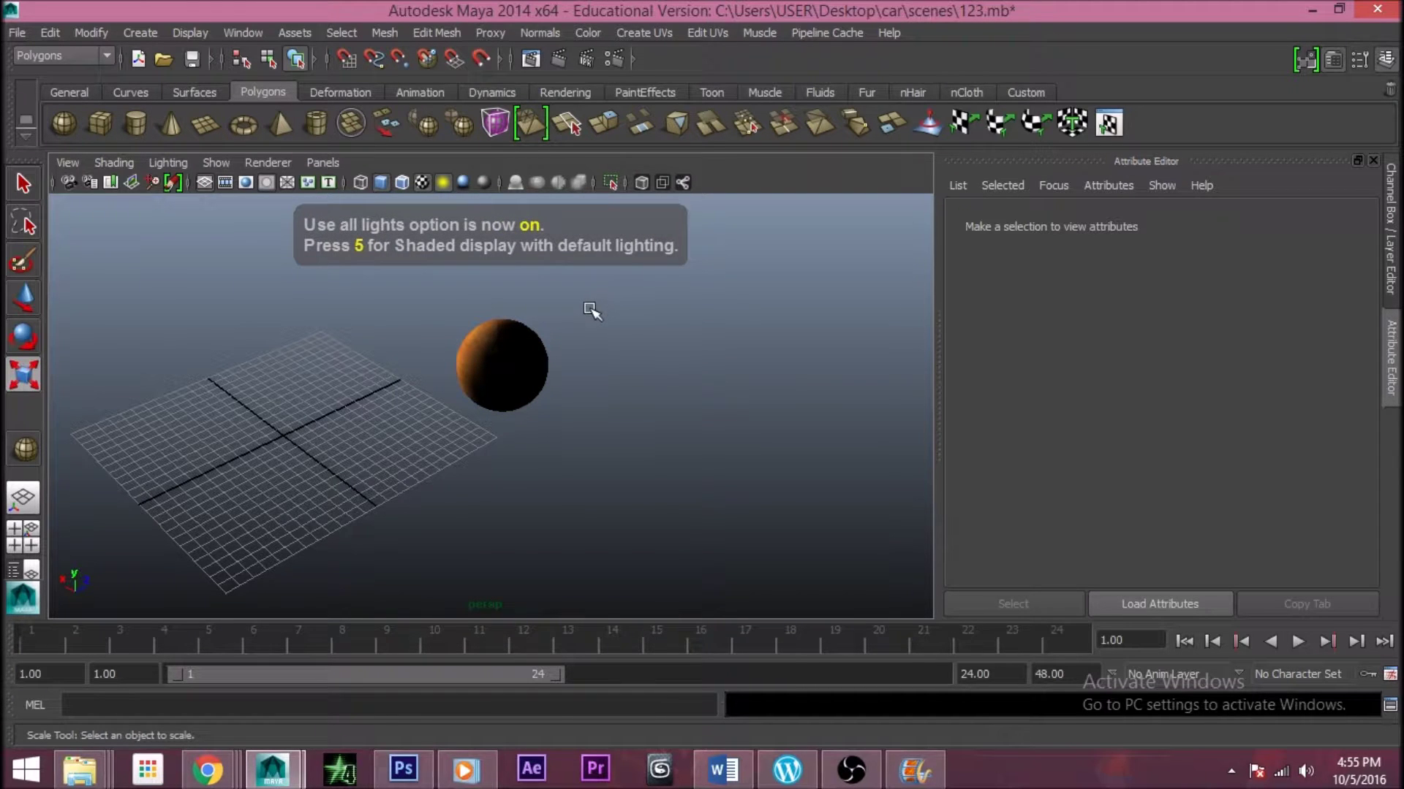
scroll(585, 329, "down", 5)
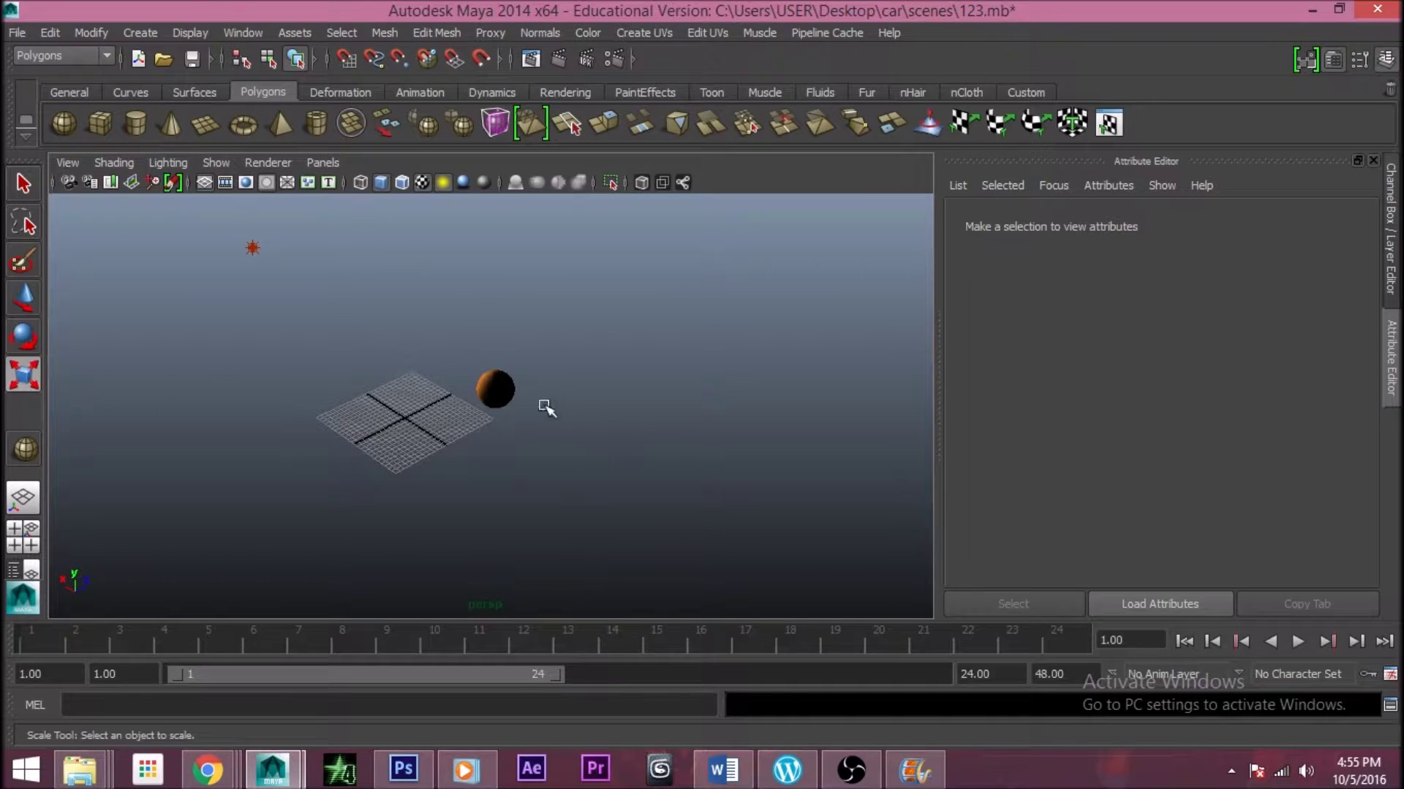
left_click(503, 385)
Move the orange sphere over the grid centre, then undo the move that set an accidental keyframe
key("w")
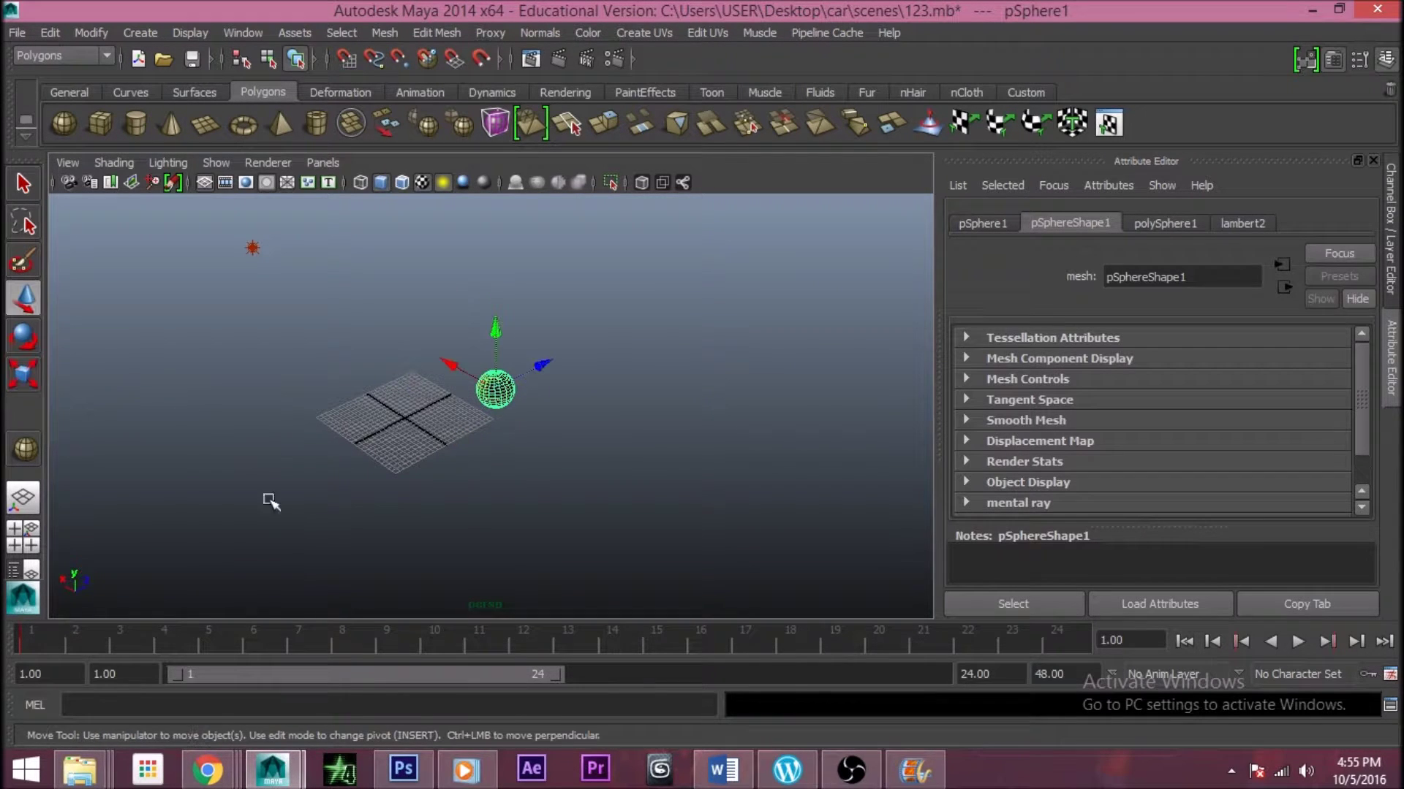
left_click(531, 371)
left_click_drag(533, 373, 377, 386)
key("f")
left_click_drag(563, 427, 377, 400, "alt")
left_click(978, 222)
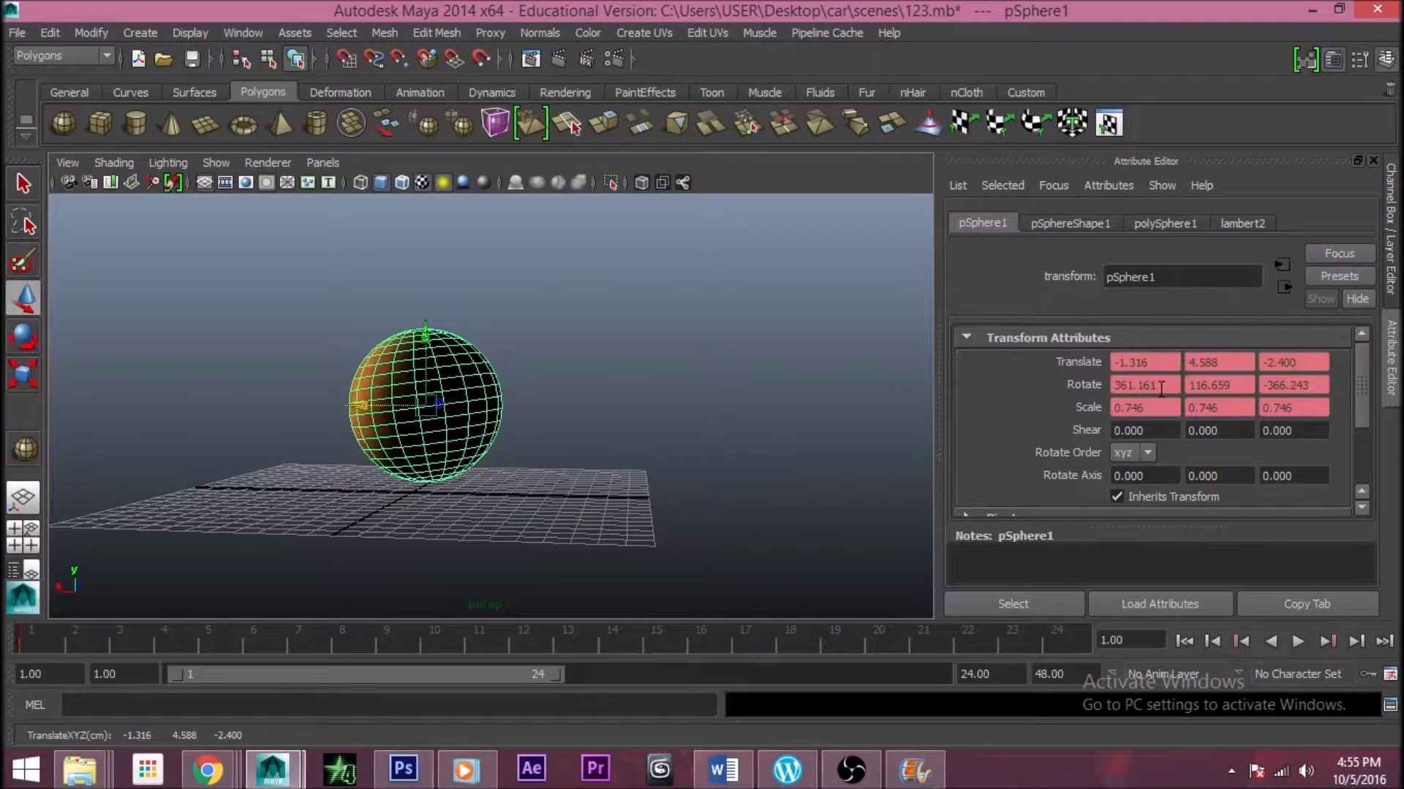
key("ctrl+z")
key("ctrl+z")
key("ctrl+z")
key("ctrl+z")
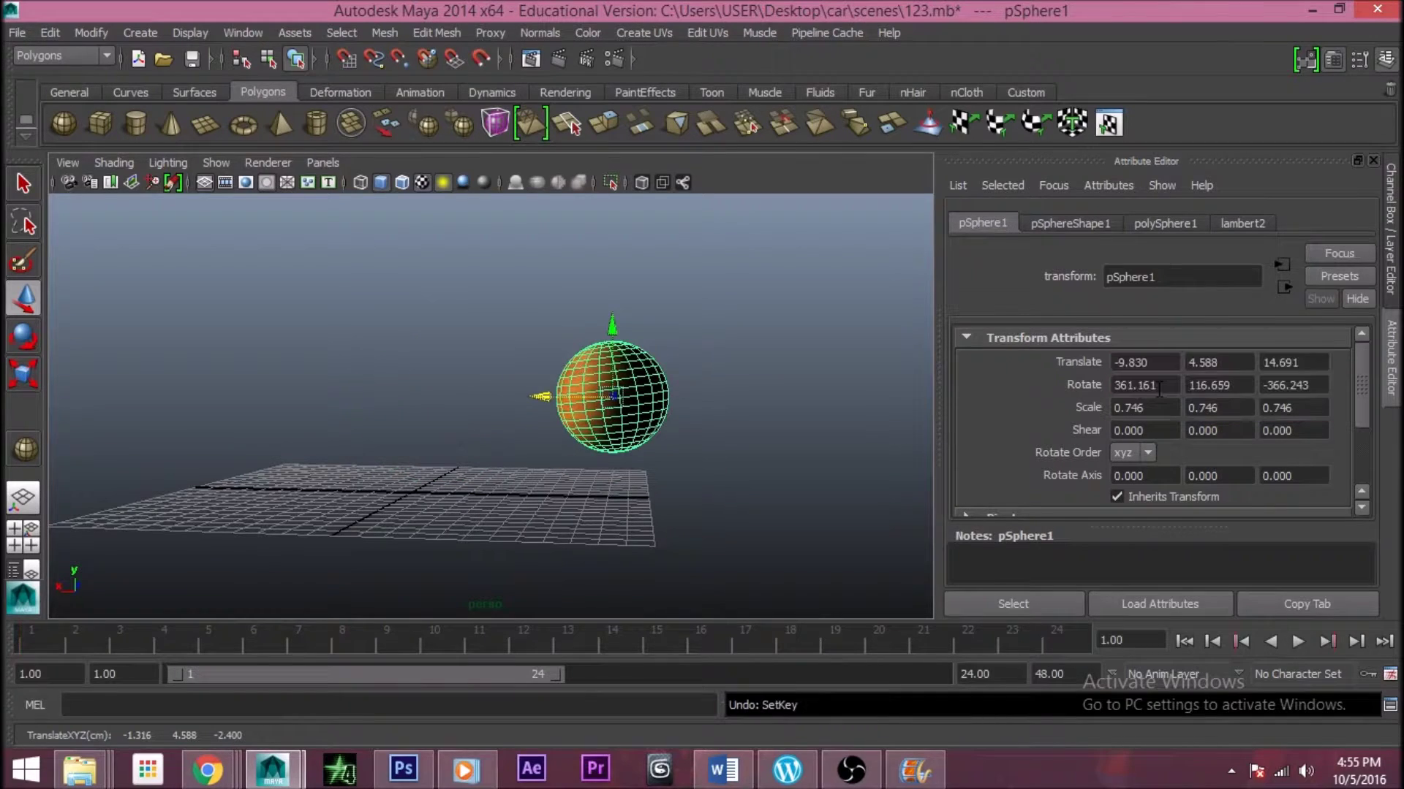
Return the timeline to frame 1 and lower the orange sphere down level with the grid
middle_click_drag(663, 398, 607, 426, "alt")
mouse_move(739, 404)
left_mouse_down()
mouse_move(370, 395)
mouse_move(190, 600)
left_mouse_up()
key("6")
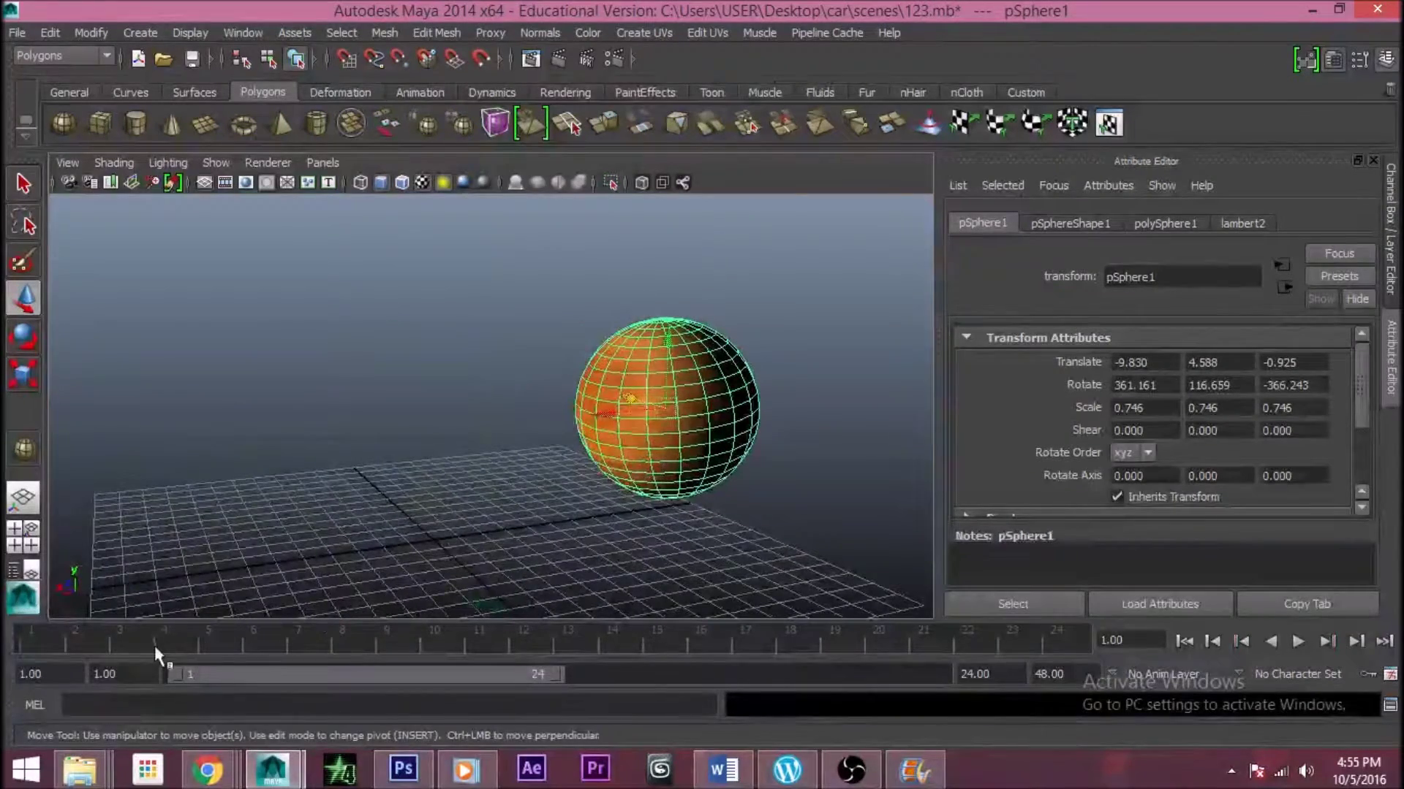
left_click_drag(114, 639, 34, 639)
left_click_drag(596, 414, 326, 439)
left_click_drag(402, 368, 548, 448)
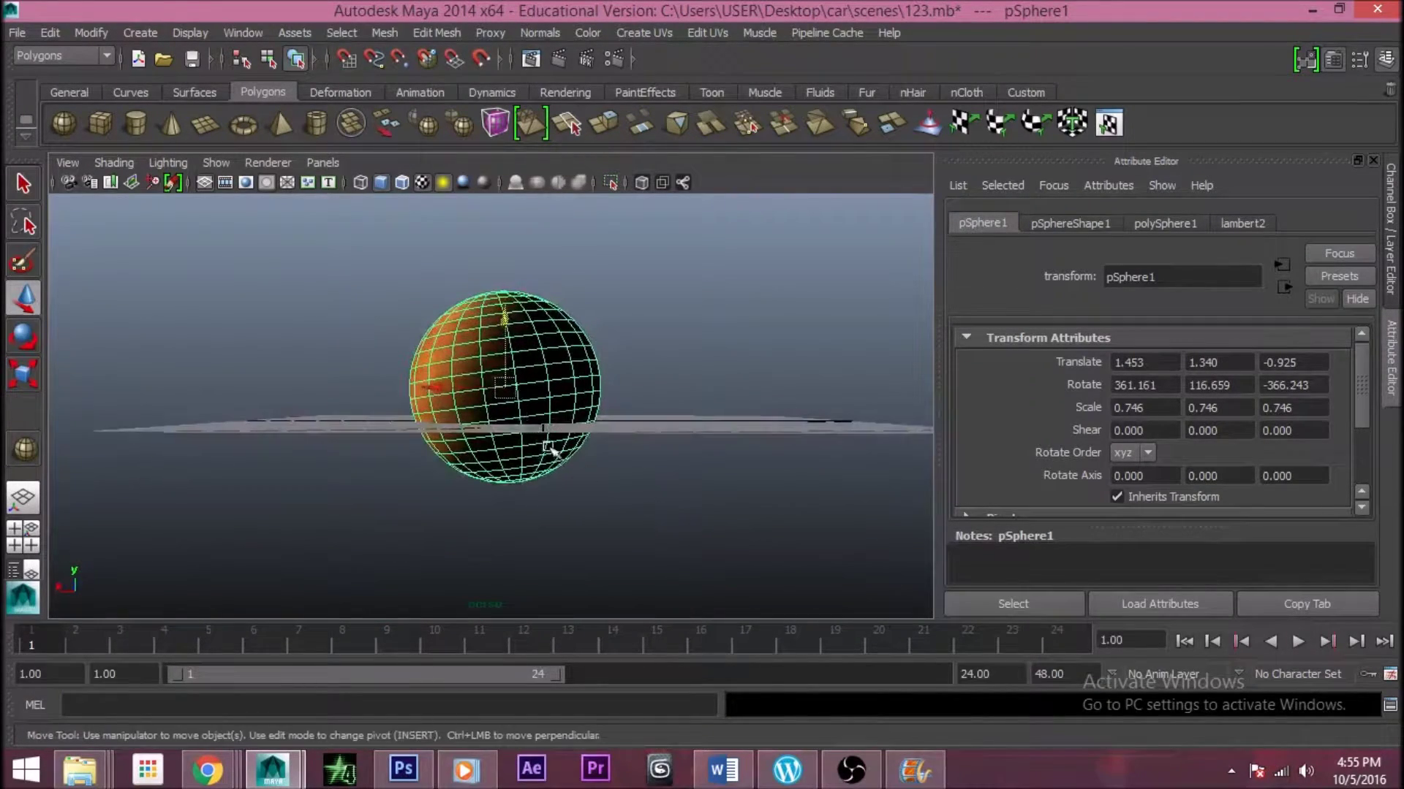
Set the orange sphere's Rotate X, Y and Z to 0 in the Attribute Editor
left_click(429, 507)
right_click_drag(429, 507, 391, 488, "alt")
scroll(391, 488, "up", 2)
left_click(488, 387)
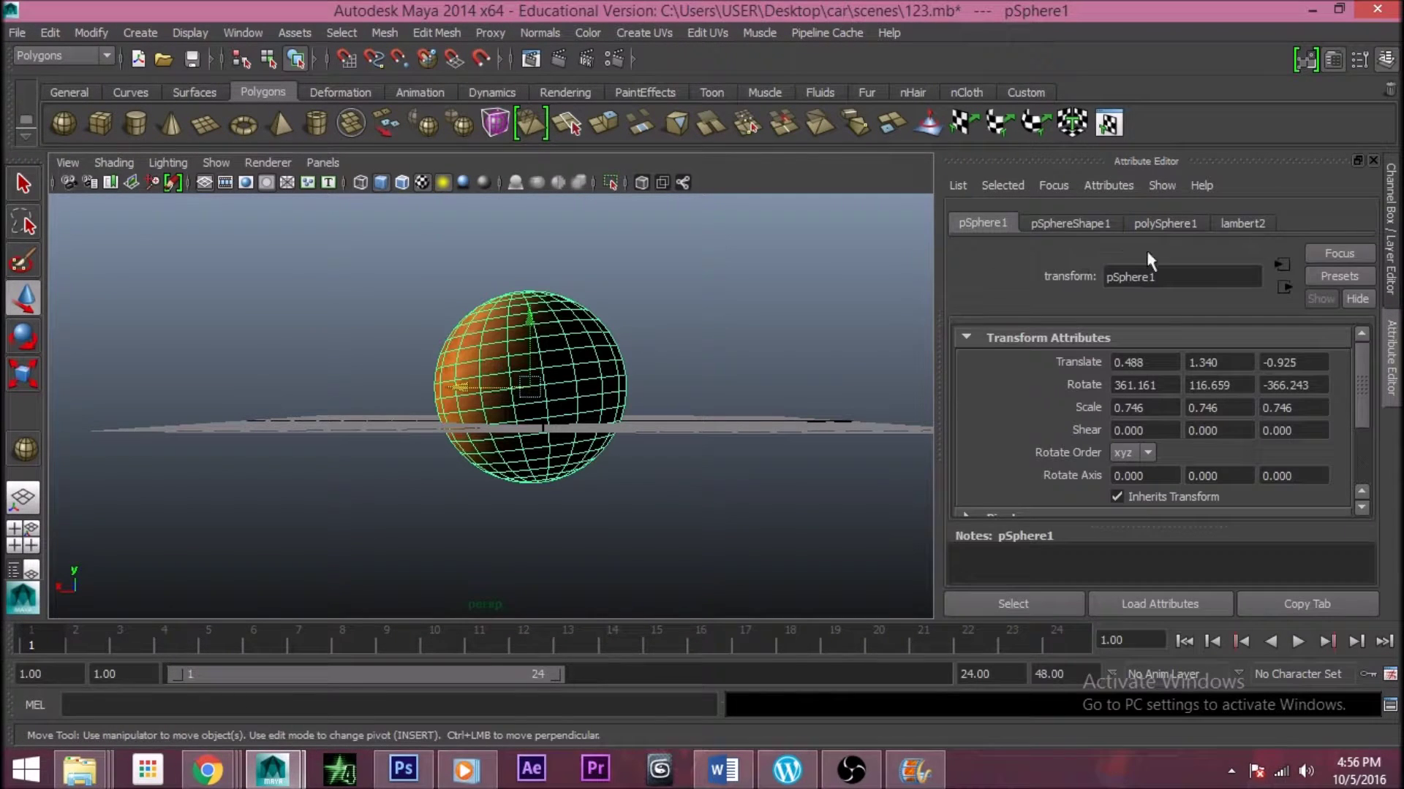
double_click(1159, 387)
type("0")
key("Return")
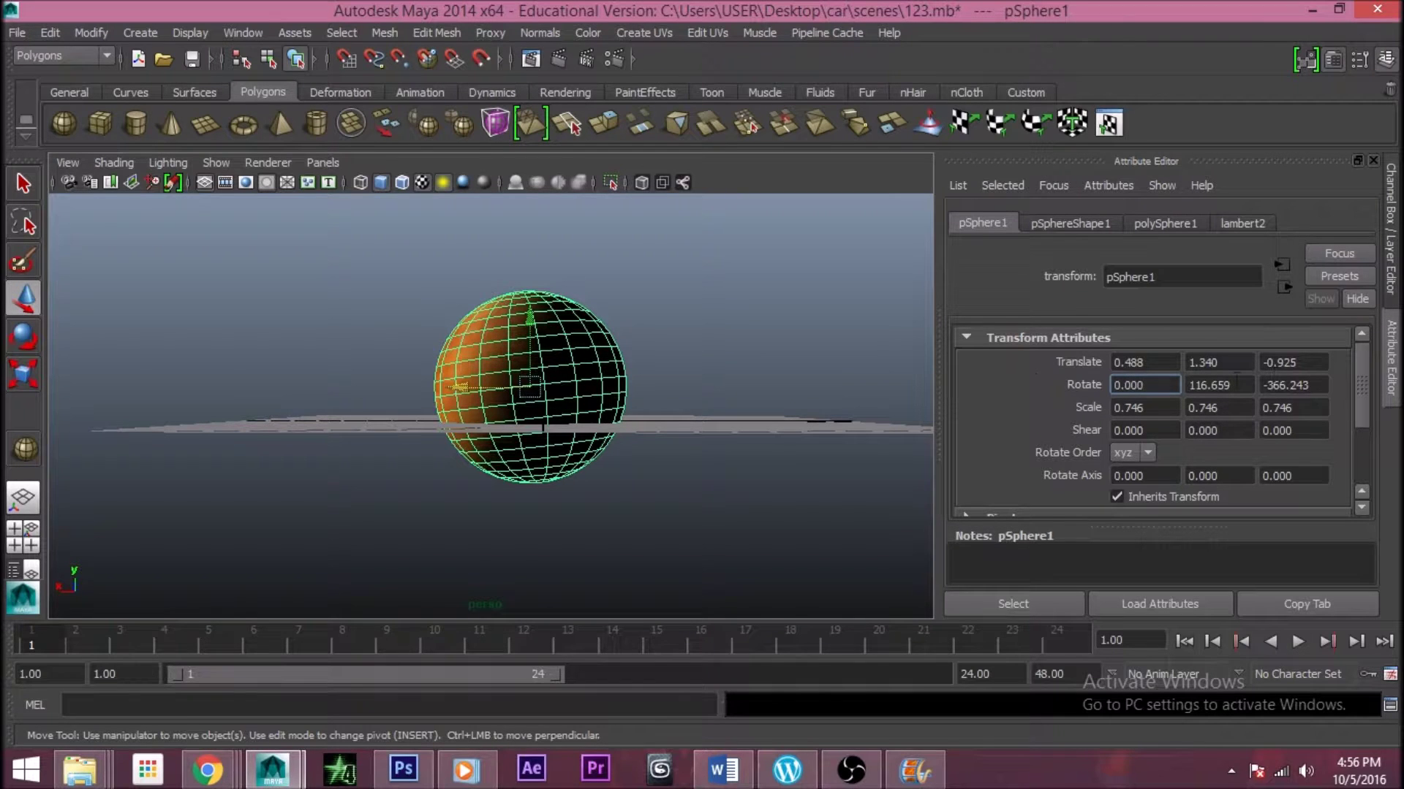
double_click(1236, 383)
type("0")
key("Return")
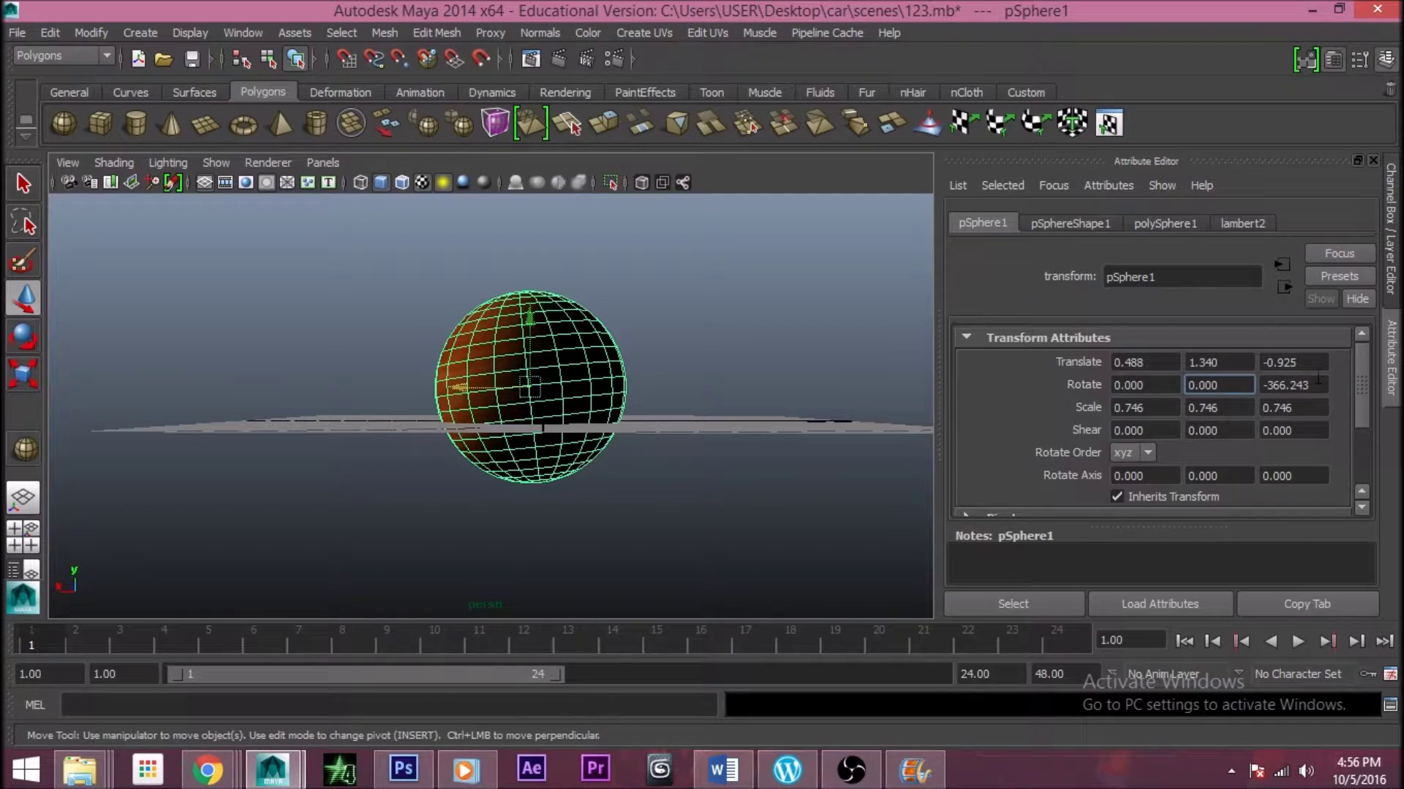
key("Tab")
type("0")
key("Return")
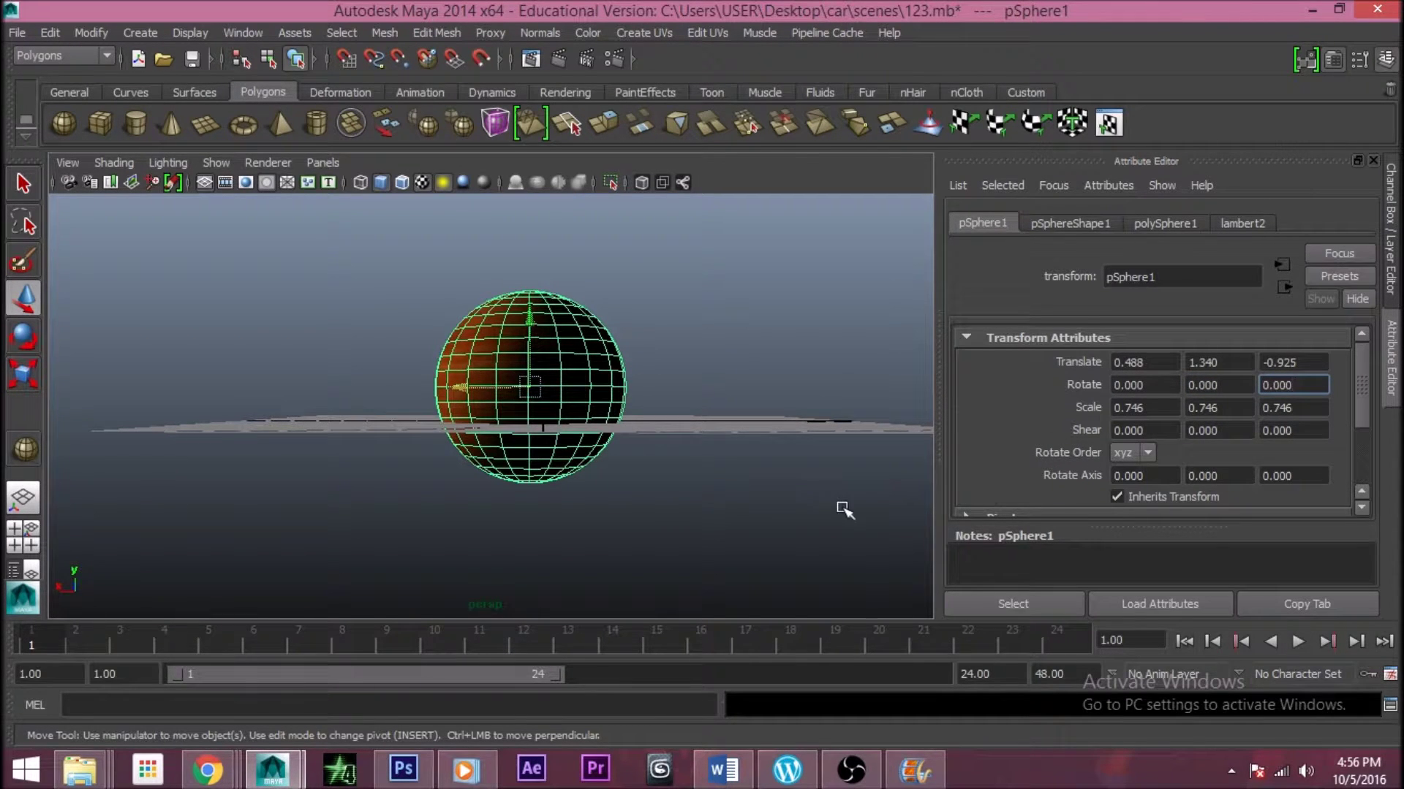
Reselect the sphere and set its Translate X to 0
left_click(722, 368)
left_click(558, 363)
left_click(630, 475)
left_click(563, 384)
left_click_drag(643, 460, 724, 449, "alt")
left_click(1154, 386)
left_click(1141, 362)
type("0")
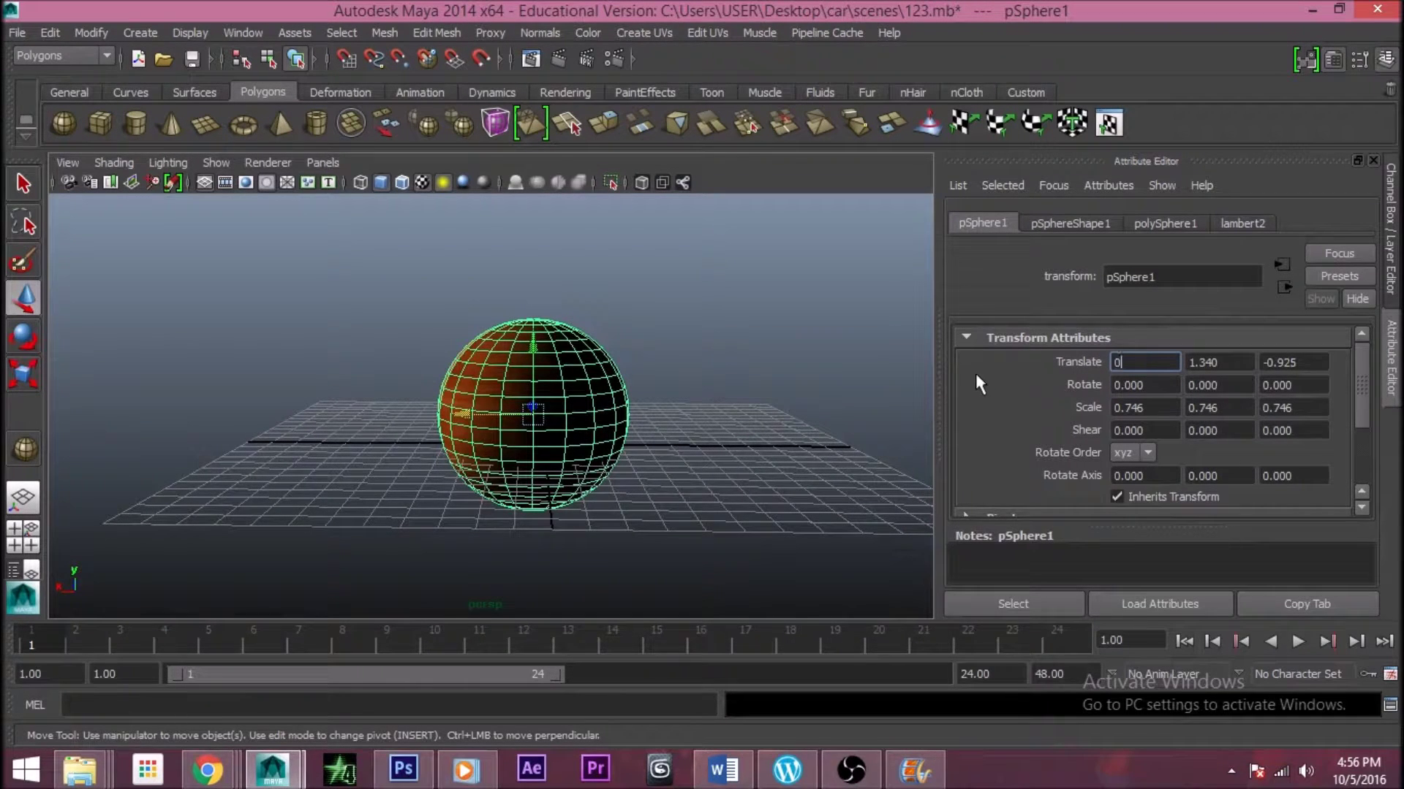
left_click(1219, 363)
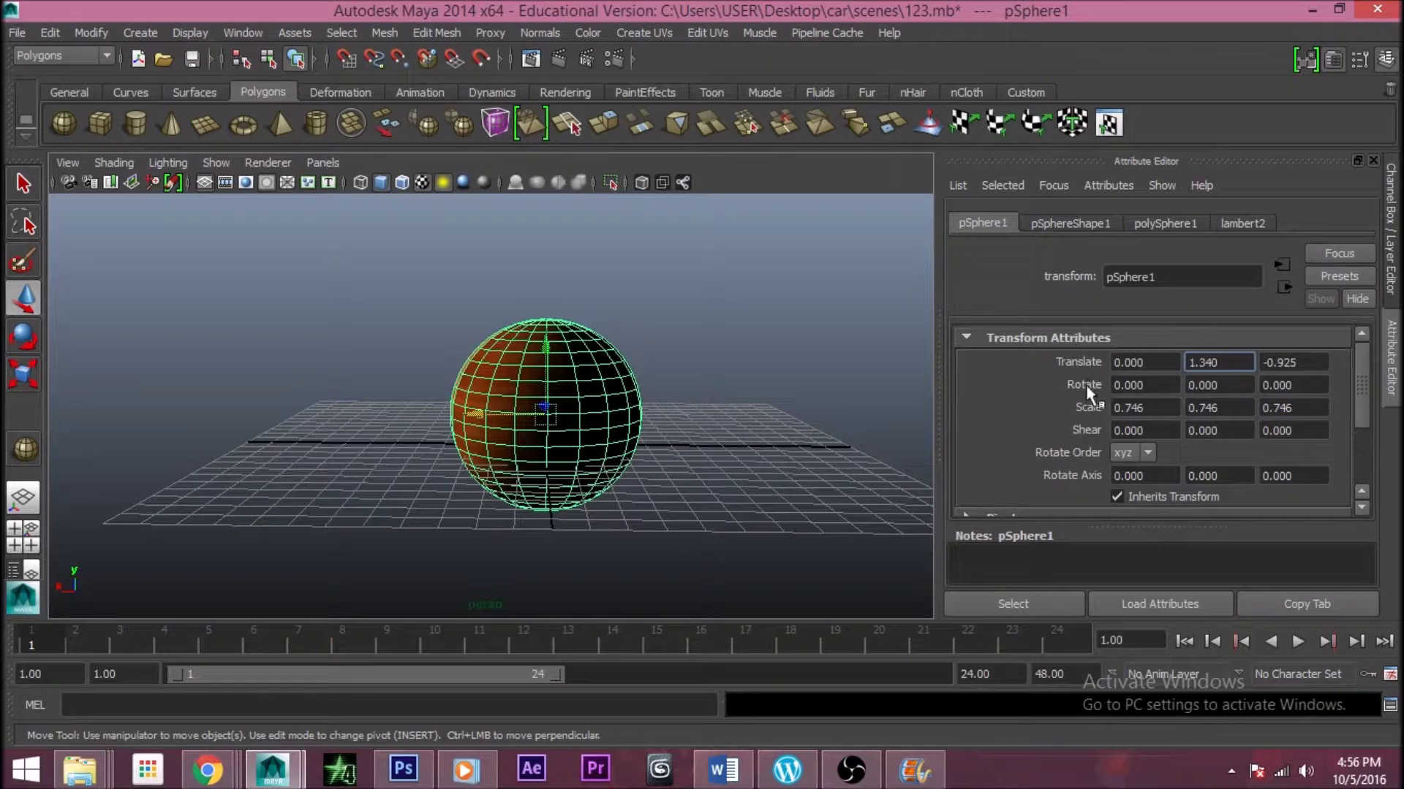
Set the sphere's Translate Y and Z to 0, placing it at the world origin
left_click(1229, 341)
left_click(1222, 360)
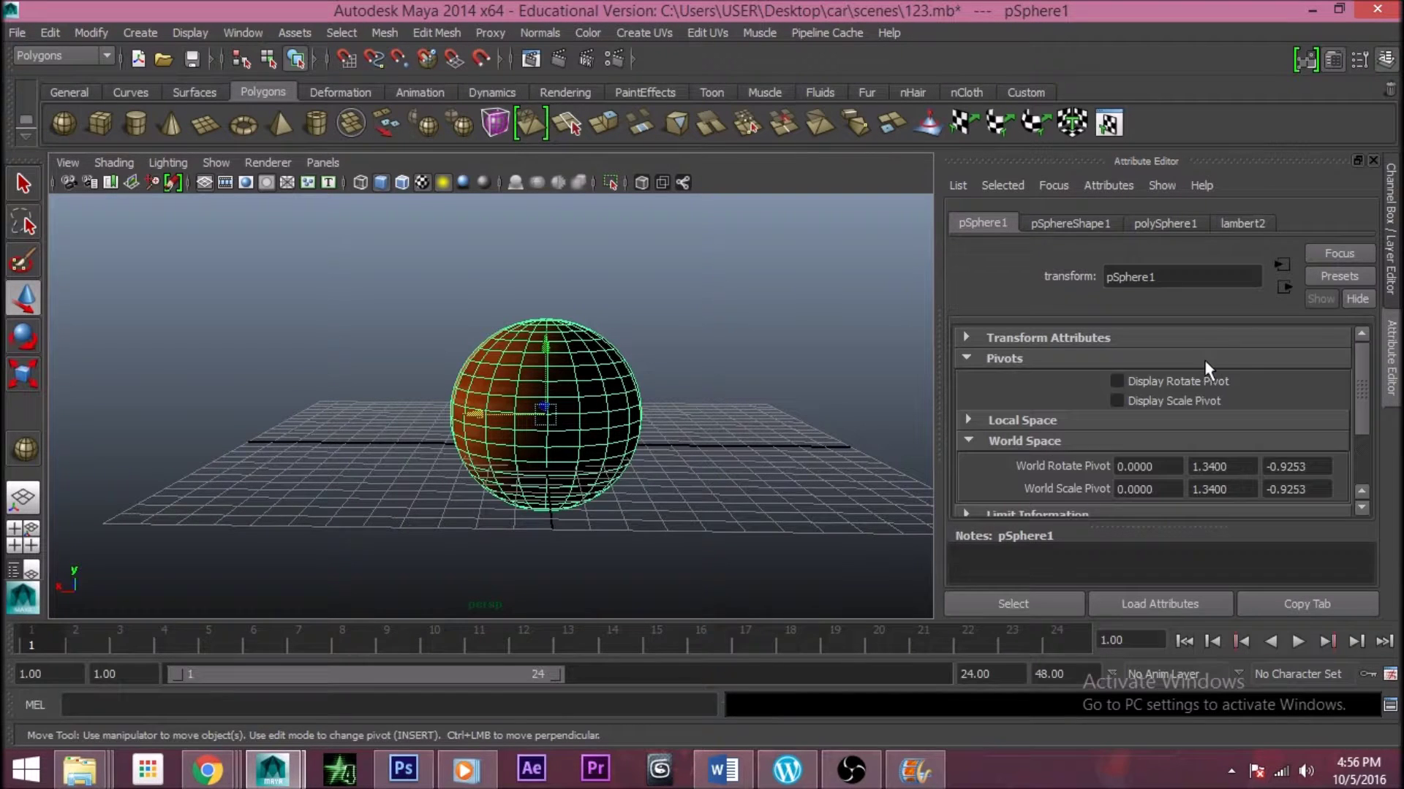
left_click(1208, 358)
left_click(1045, 338)
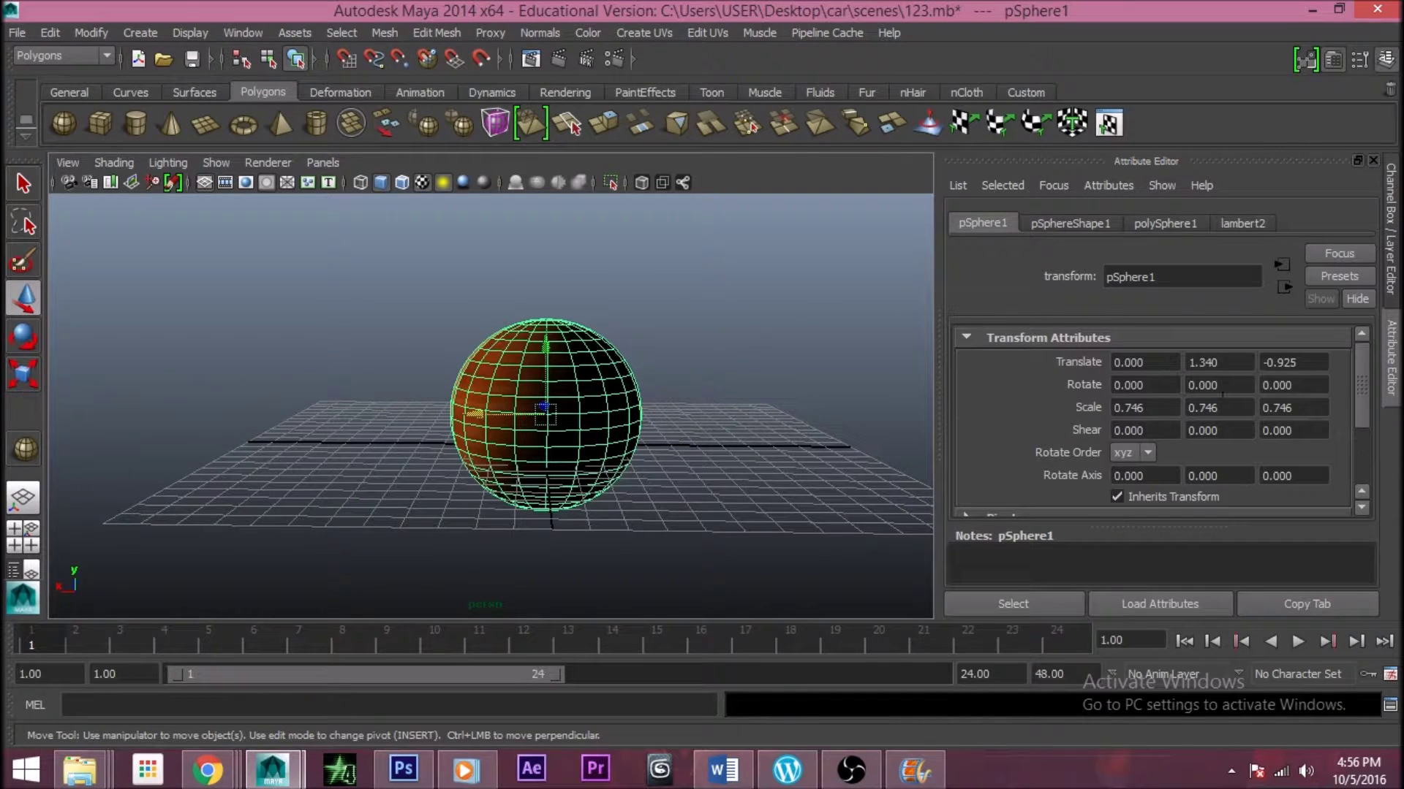
left_click(1240, 369)
type("0")
left_click(1312, 364)
type("0")
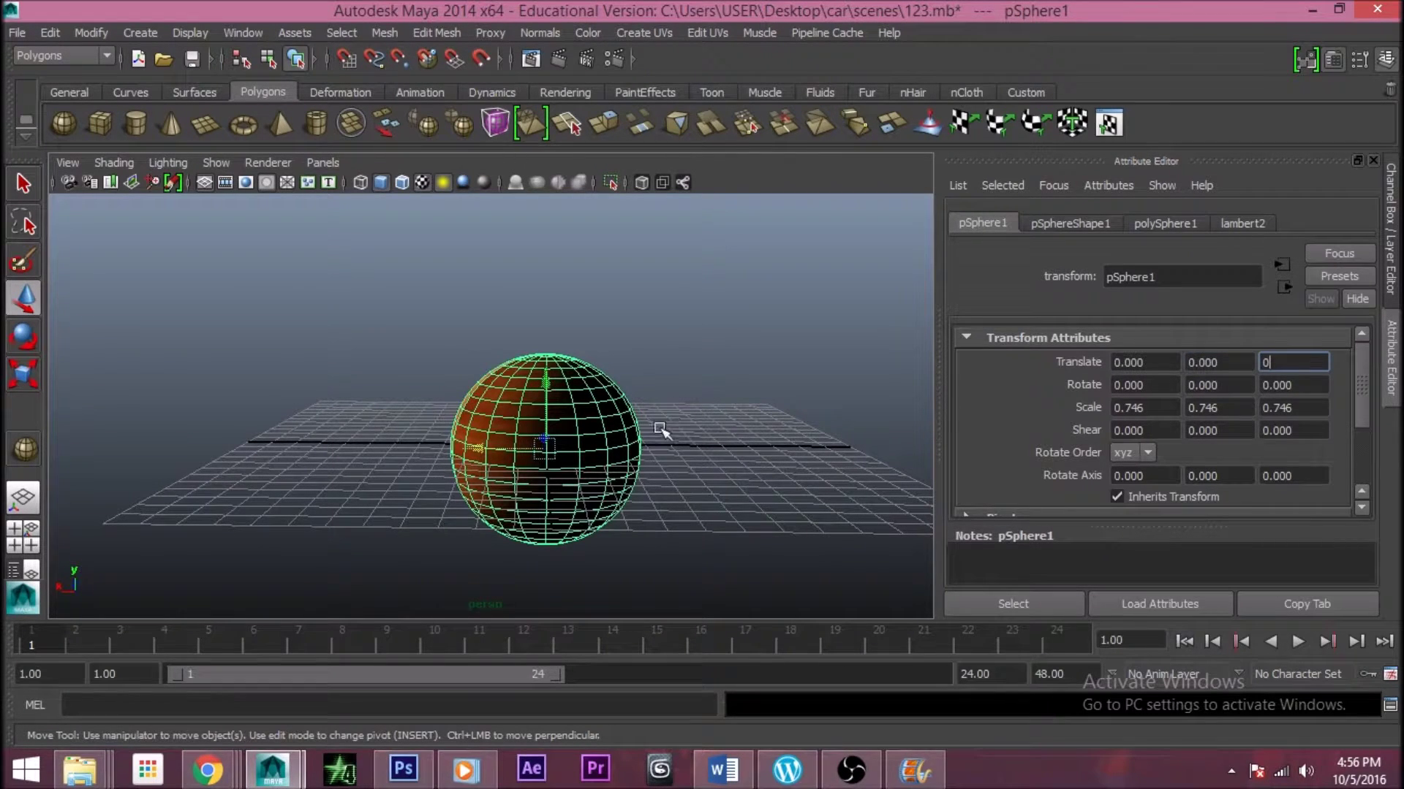
key("Return")
left_click_drag(695, 501, 338, 463, "alt")
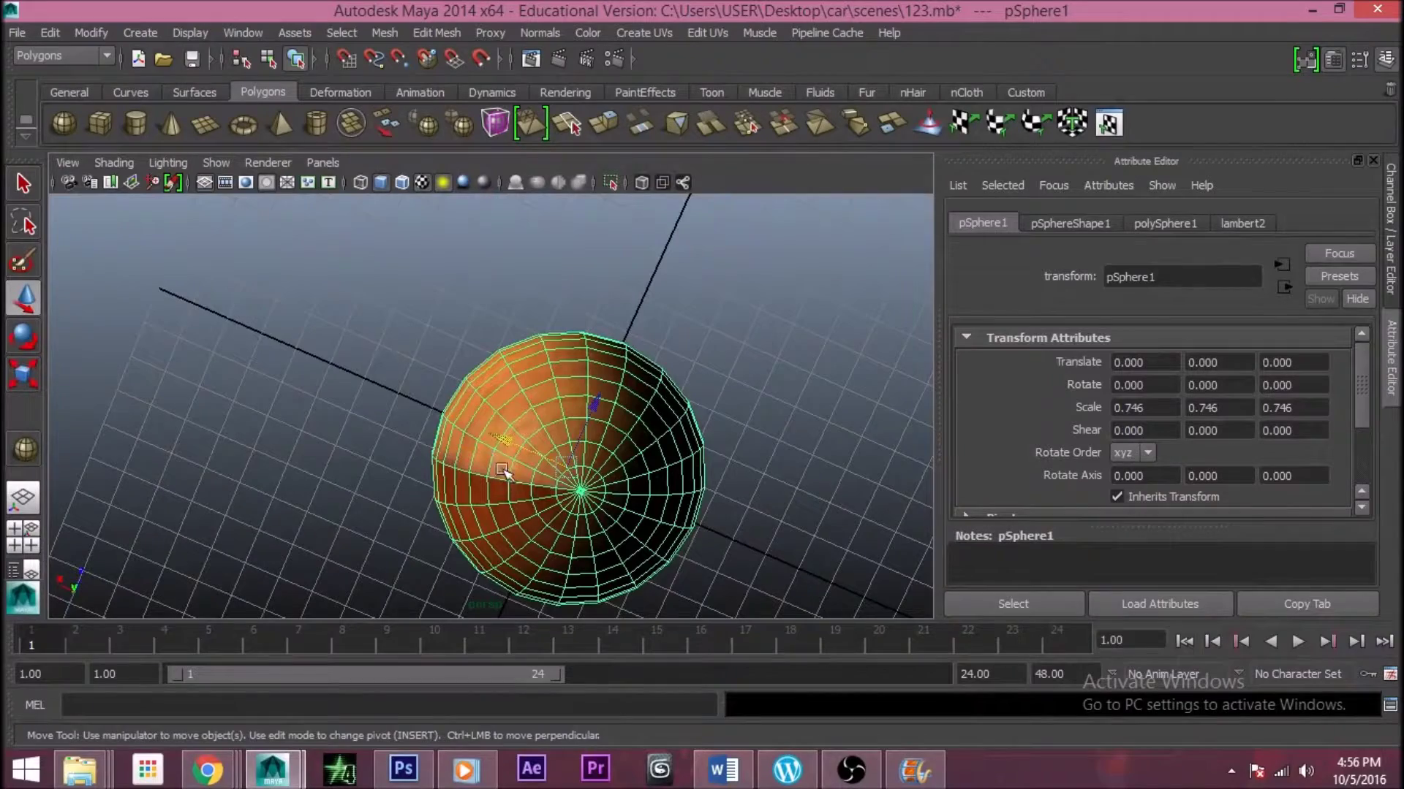
left_click_drag(503, 440, 507, 402)
key("ctrl+z")
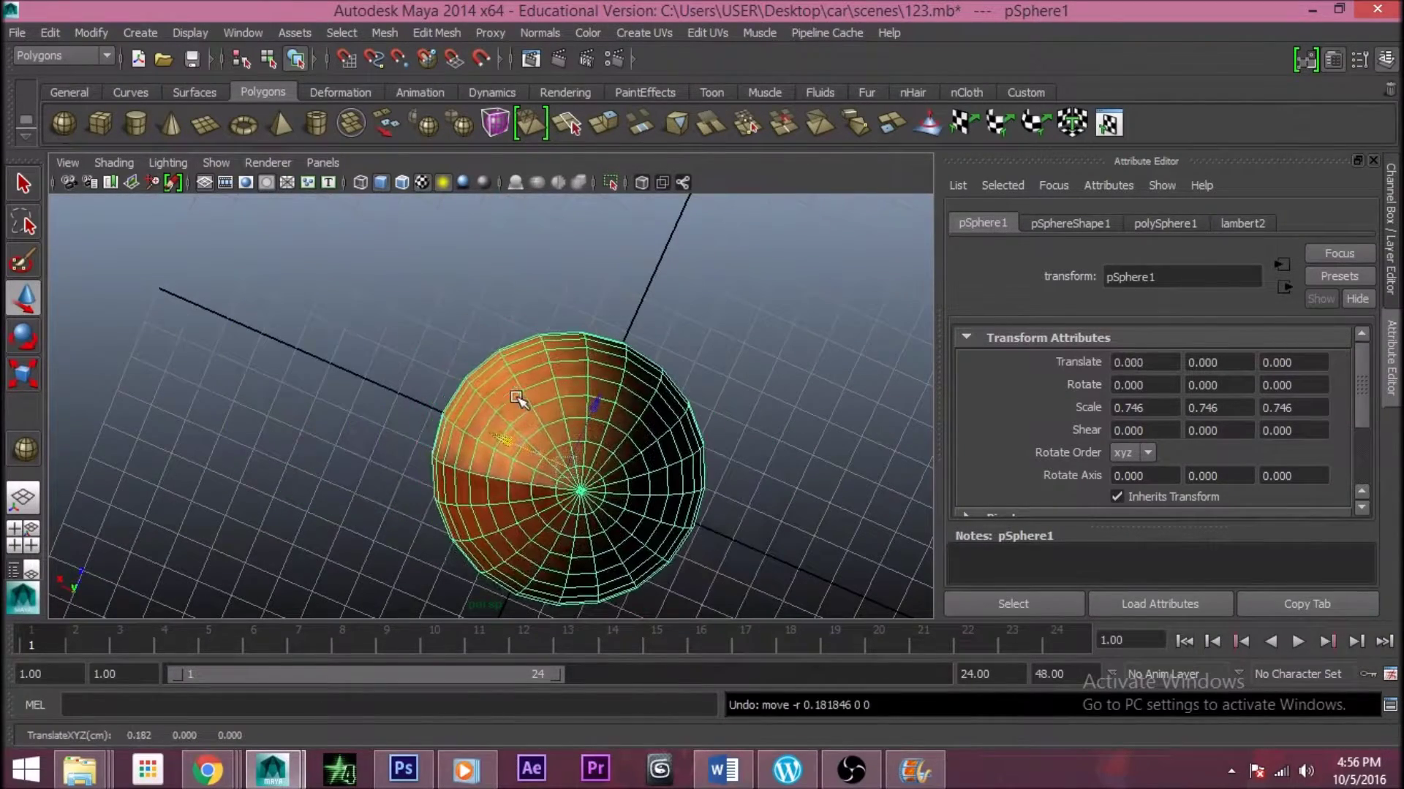
left_click_drag(658, 492, 742, 429, "alt")
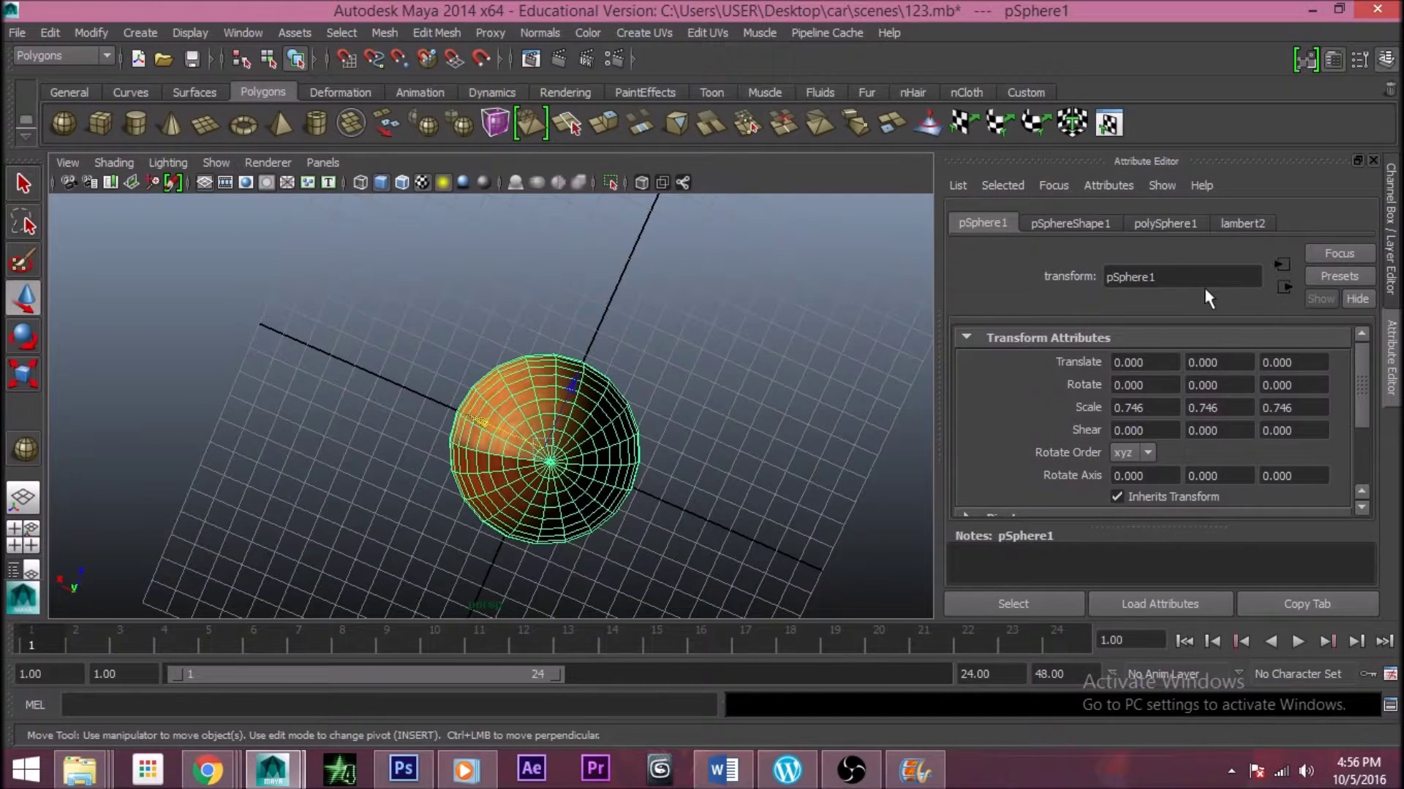
left_click_drag(1207, 274, 962, 272)
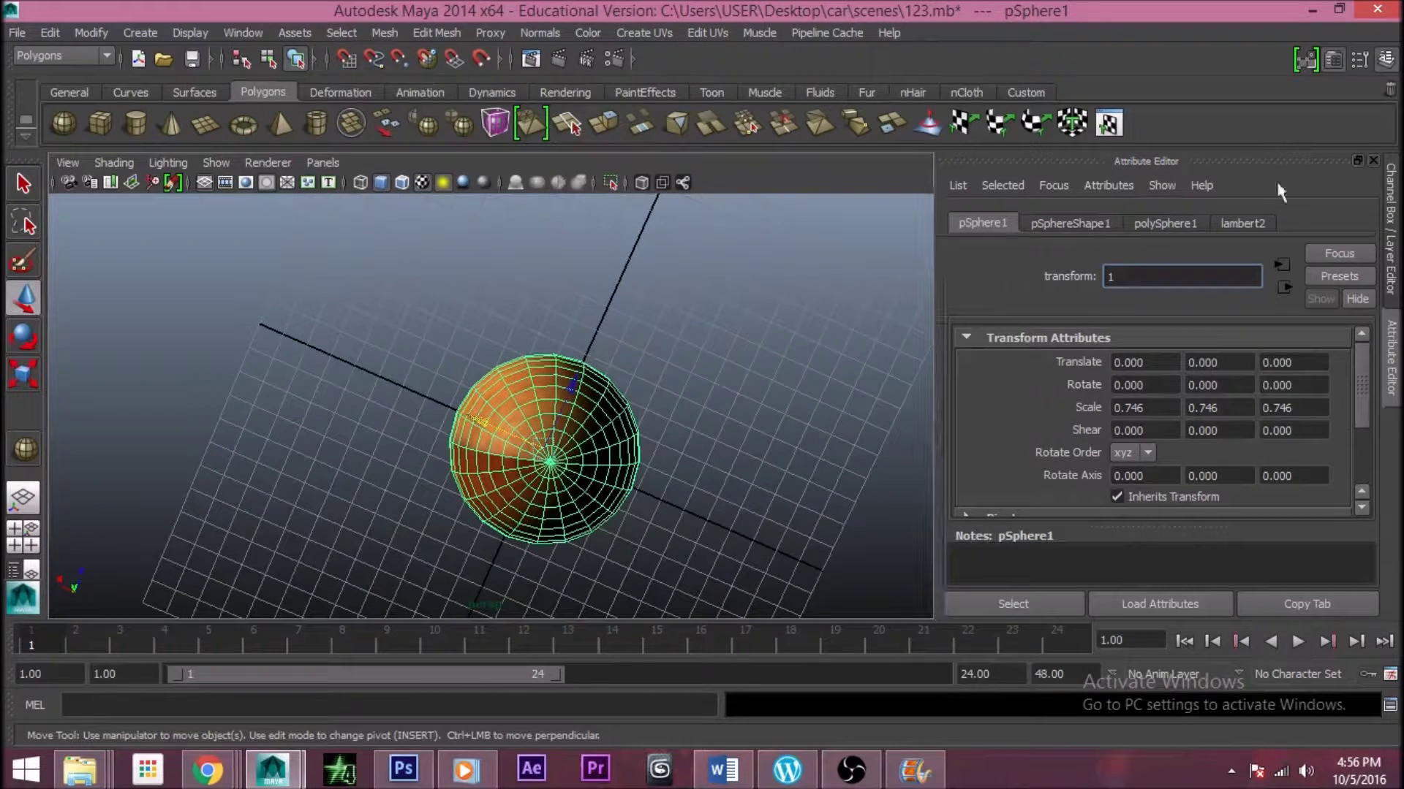
left_click(896, 315)
left_click(603, 478)
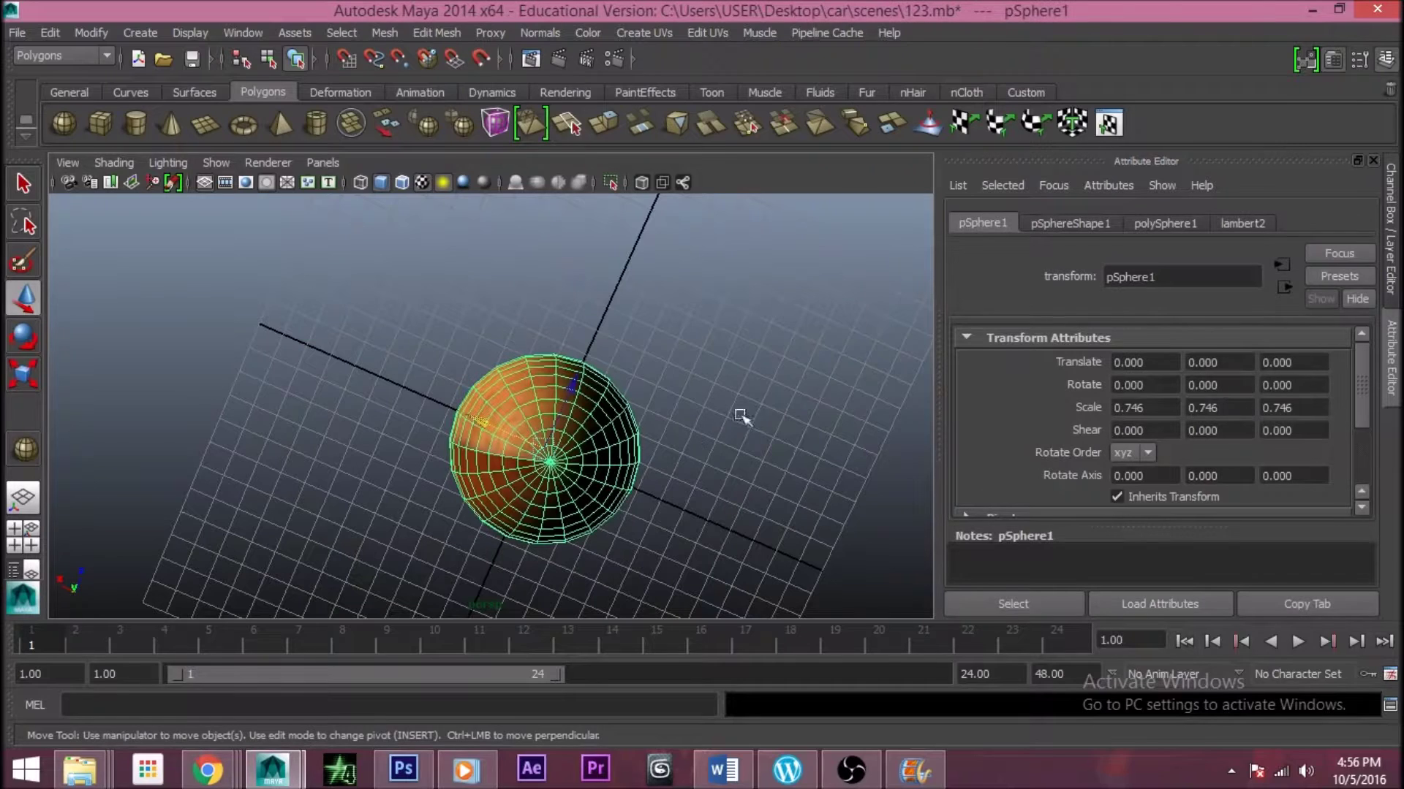
left_click(1173, 272)
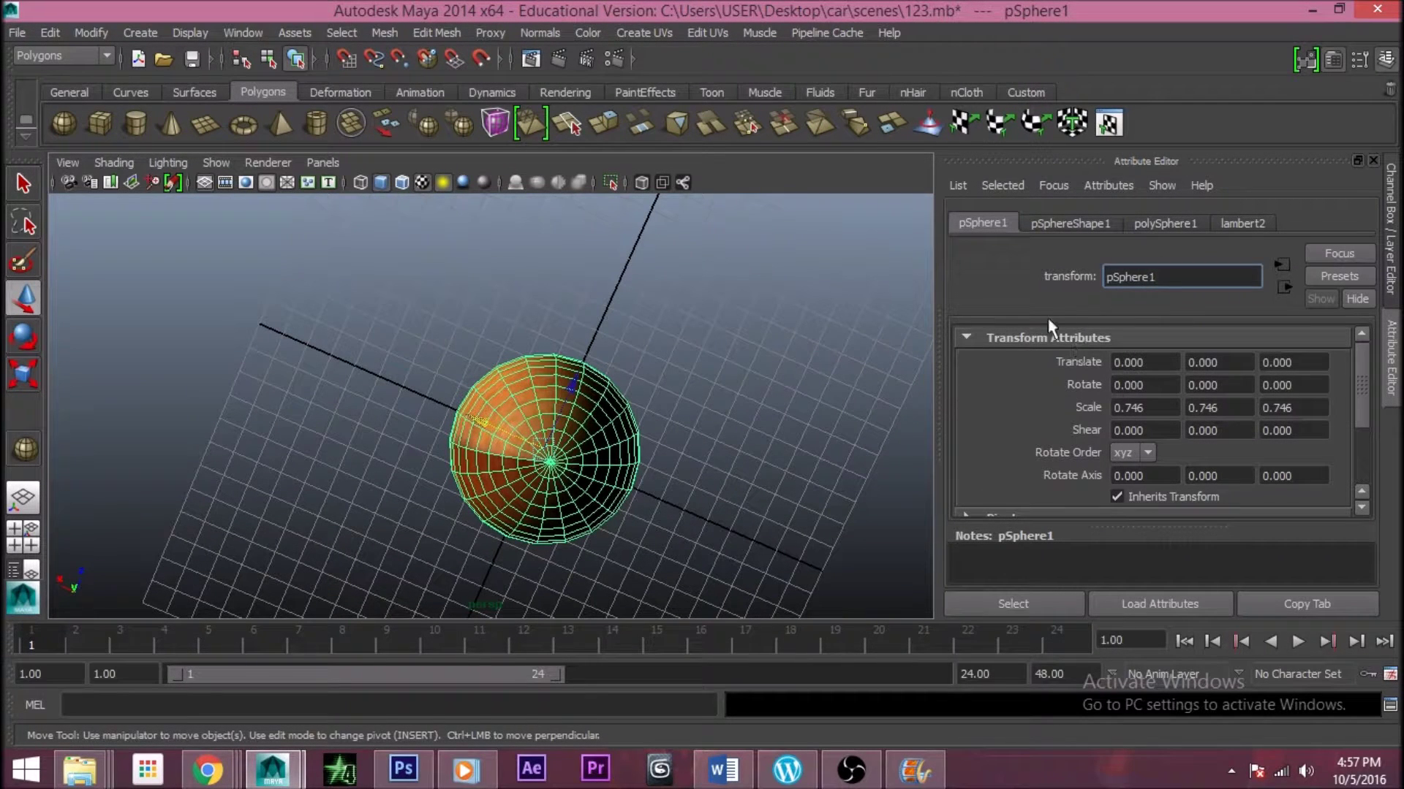
left_click(369, 452)
left_click(533, 499)
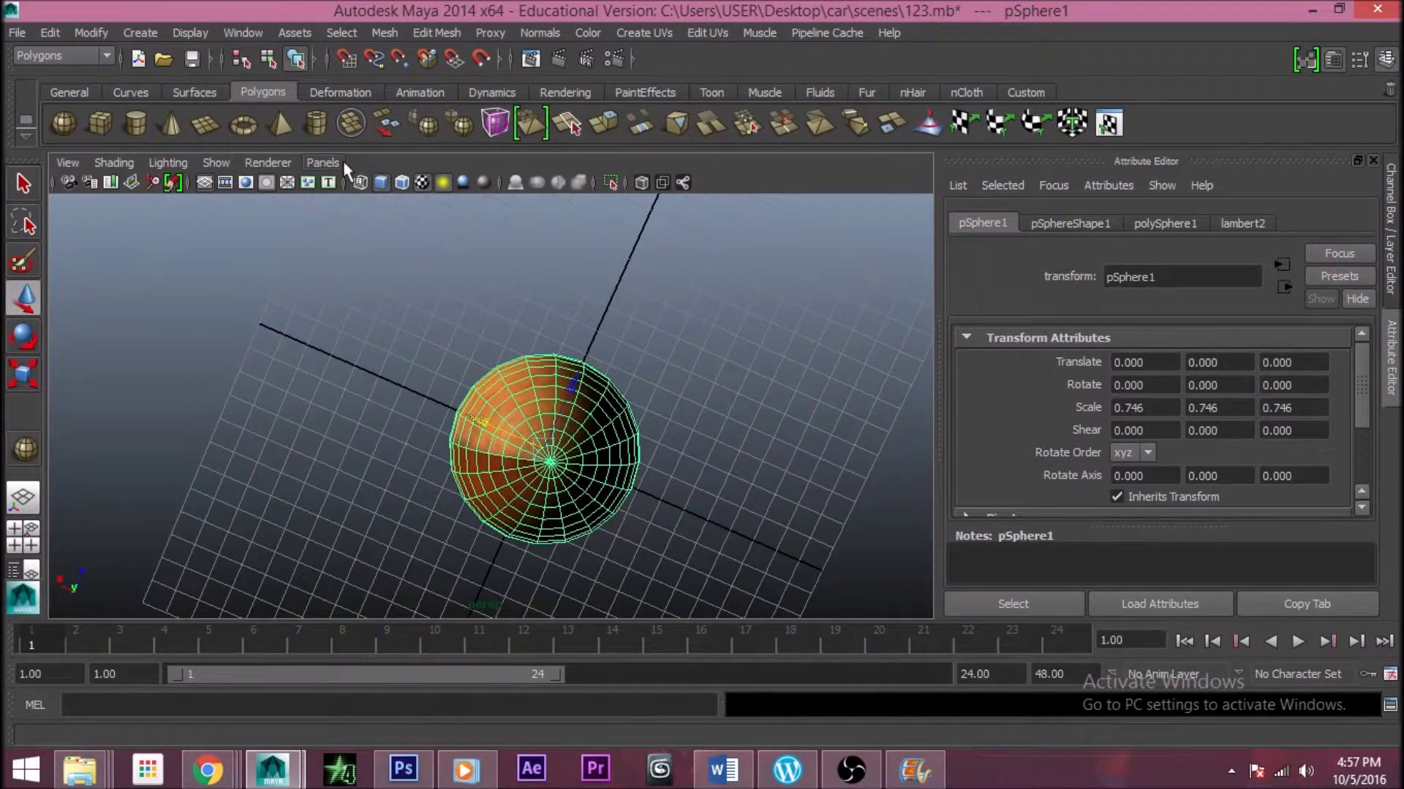
Turn on Wireframe on Shaded and turn off textured display so the sphere appears grey
left_click(357, 180)
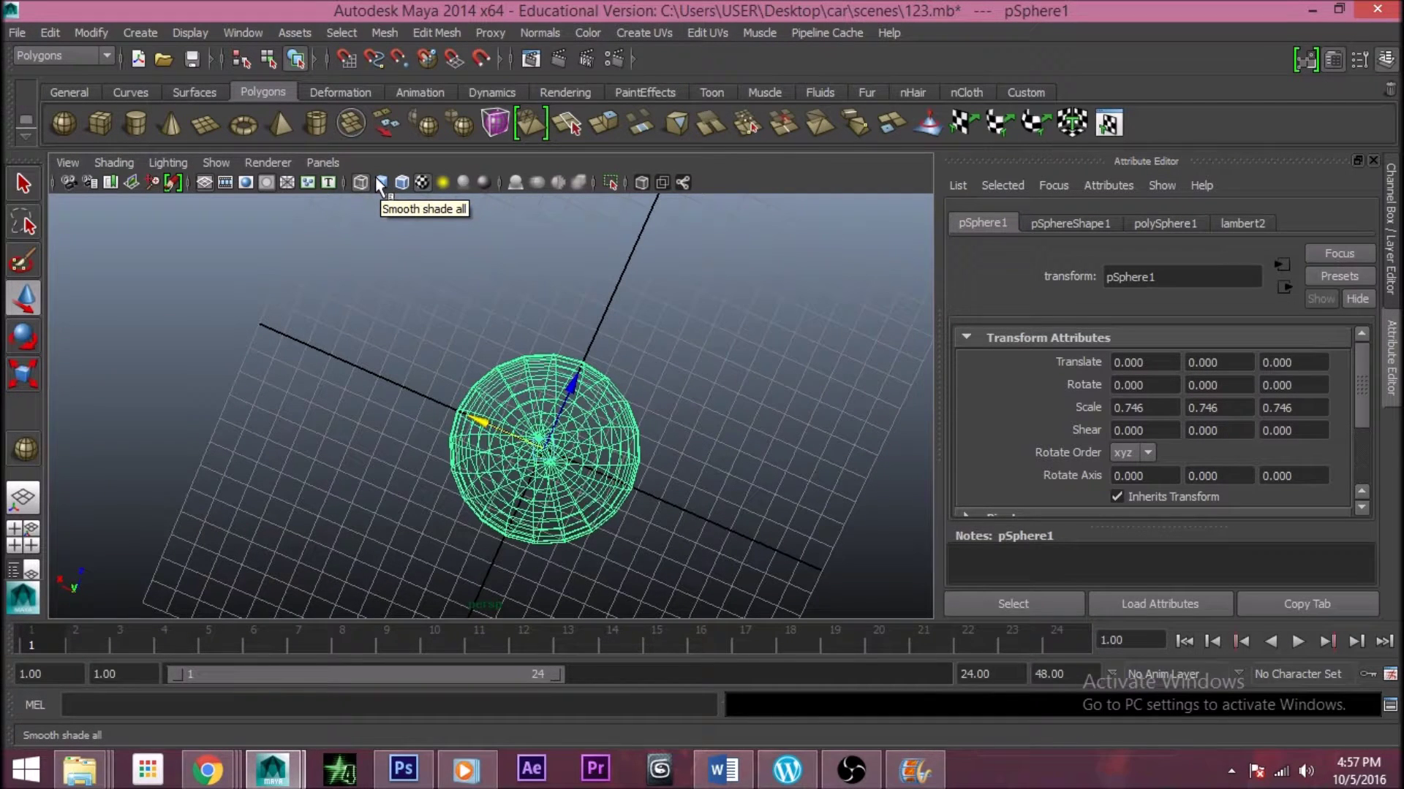
left_click(381, 182)
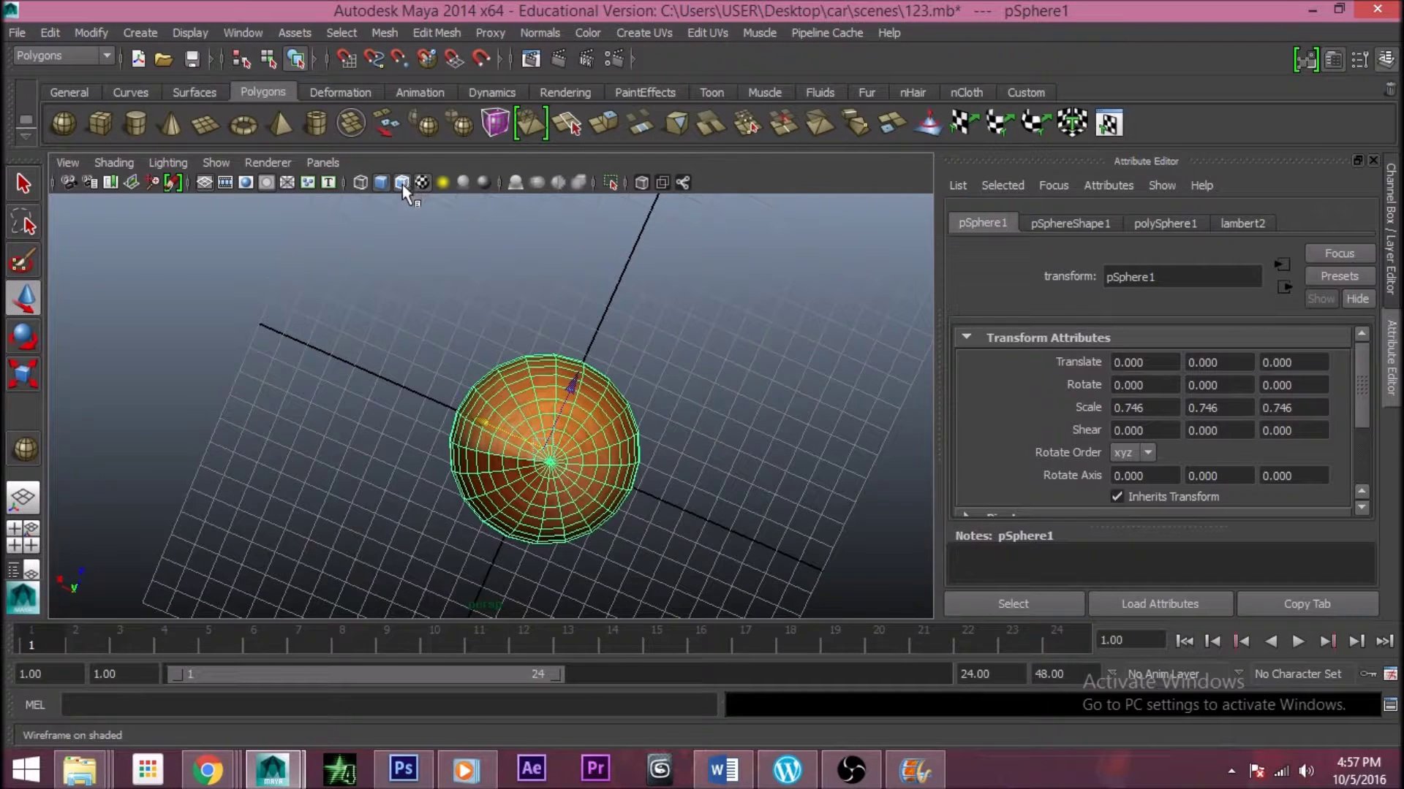
left_click(402, 184)
left_click(407, 266)
left_click(422, 184)
left_click(422, 185)
left_click_drag(429, 440, 449, 229, "alt")
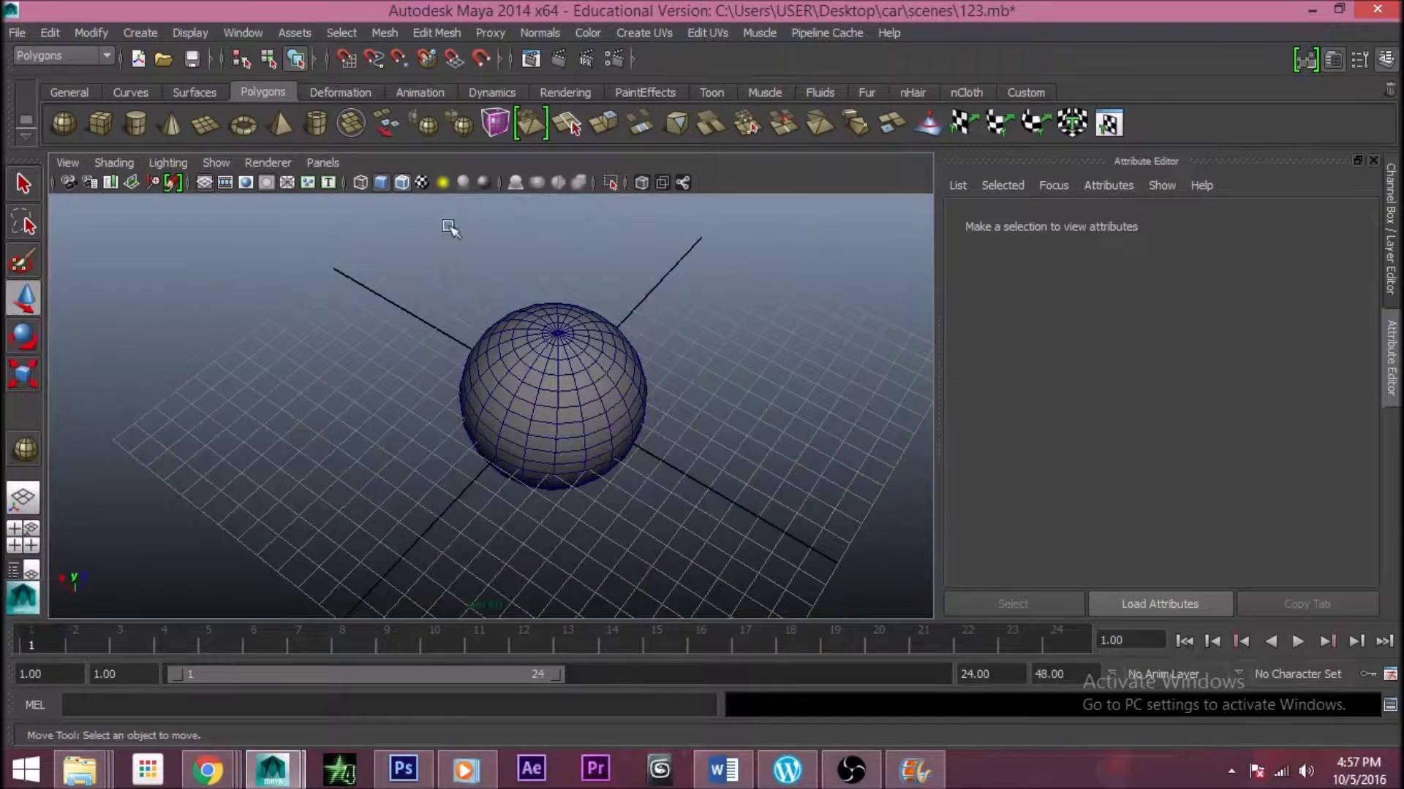
Try the 4 and 5 display modes and toggling the overlay, ending with the wireframe shown over the shaded sphere
left_click(403, 183)
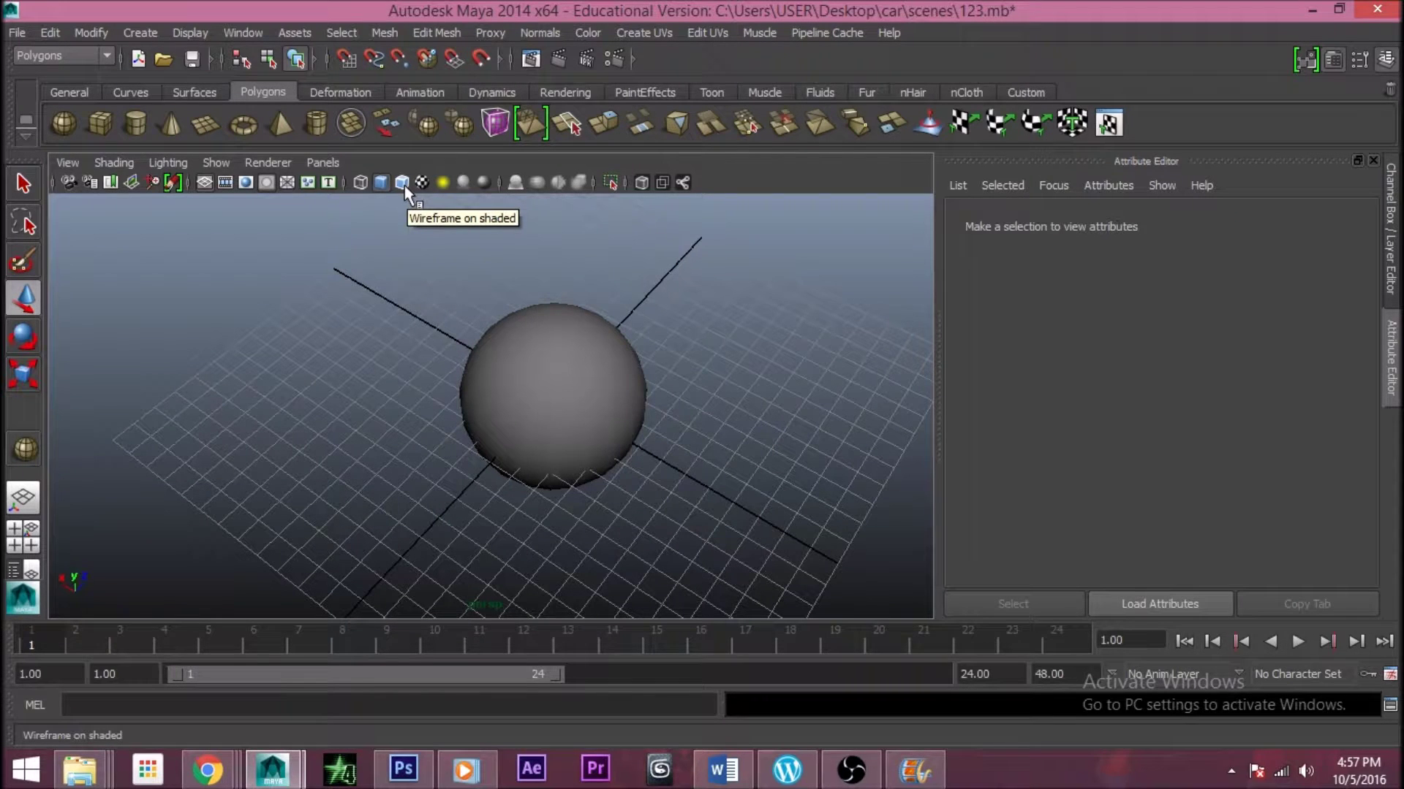
left_click(403, 184)
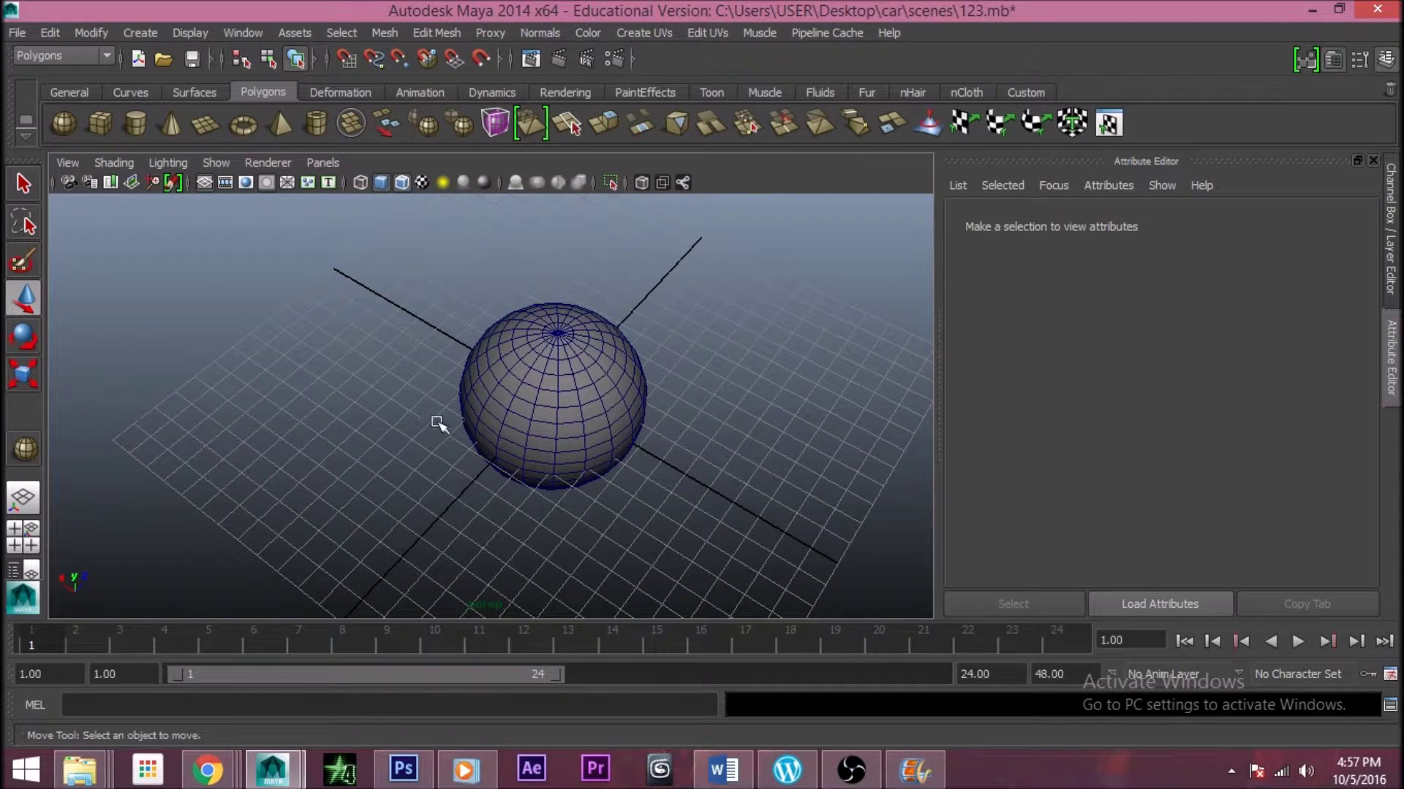
left_click(520, 351)
left_click(719, 381)
key("4")
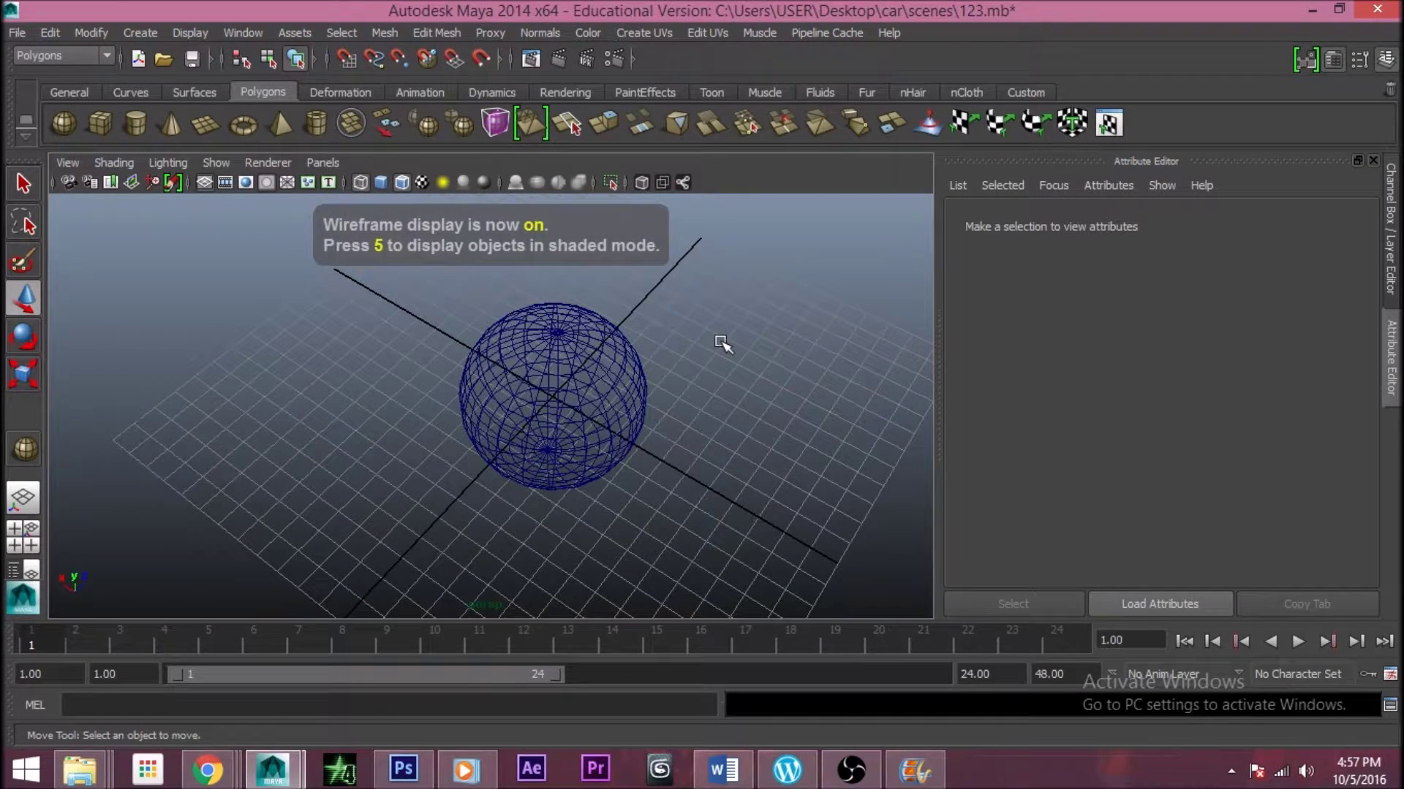
key("5")
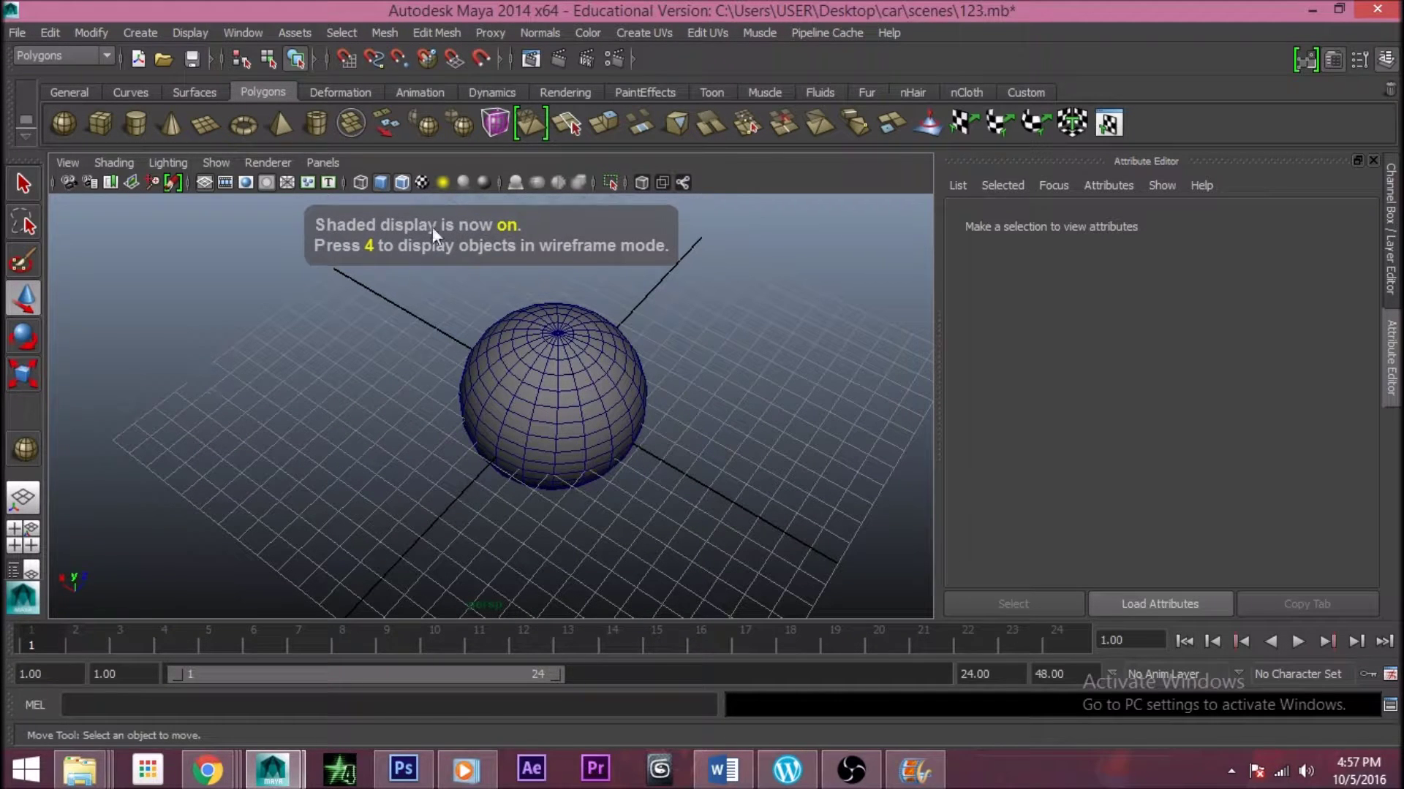
left_click(402, 182)
left_click(600, 406)
left_click(739, 403)
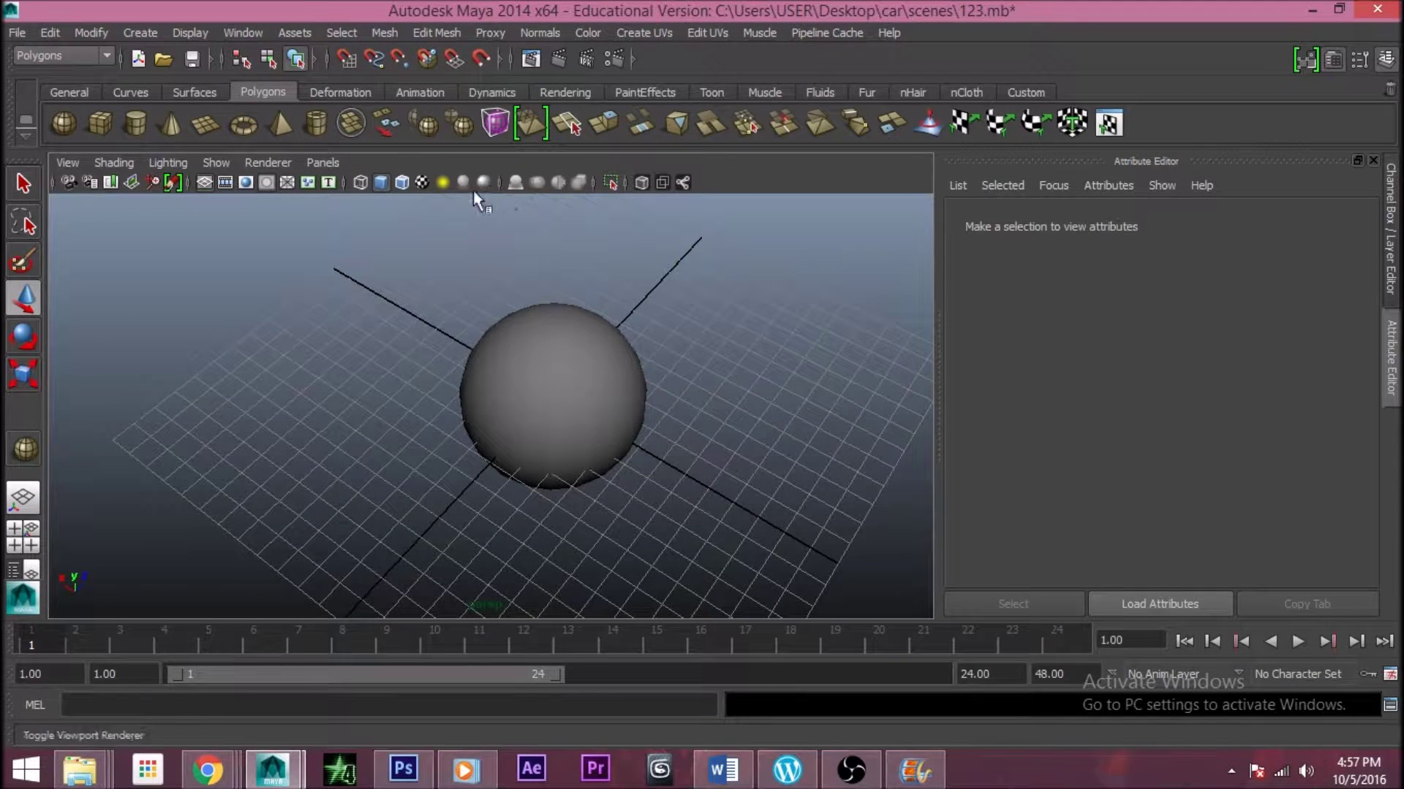
left_click(401, 183)
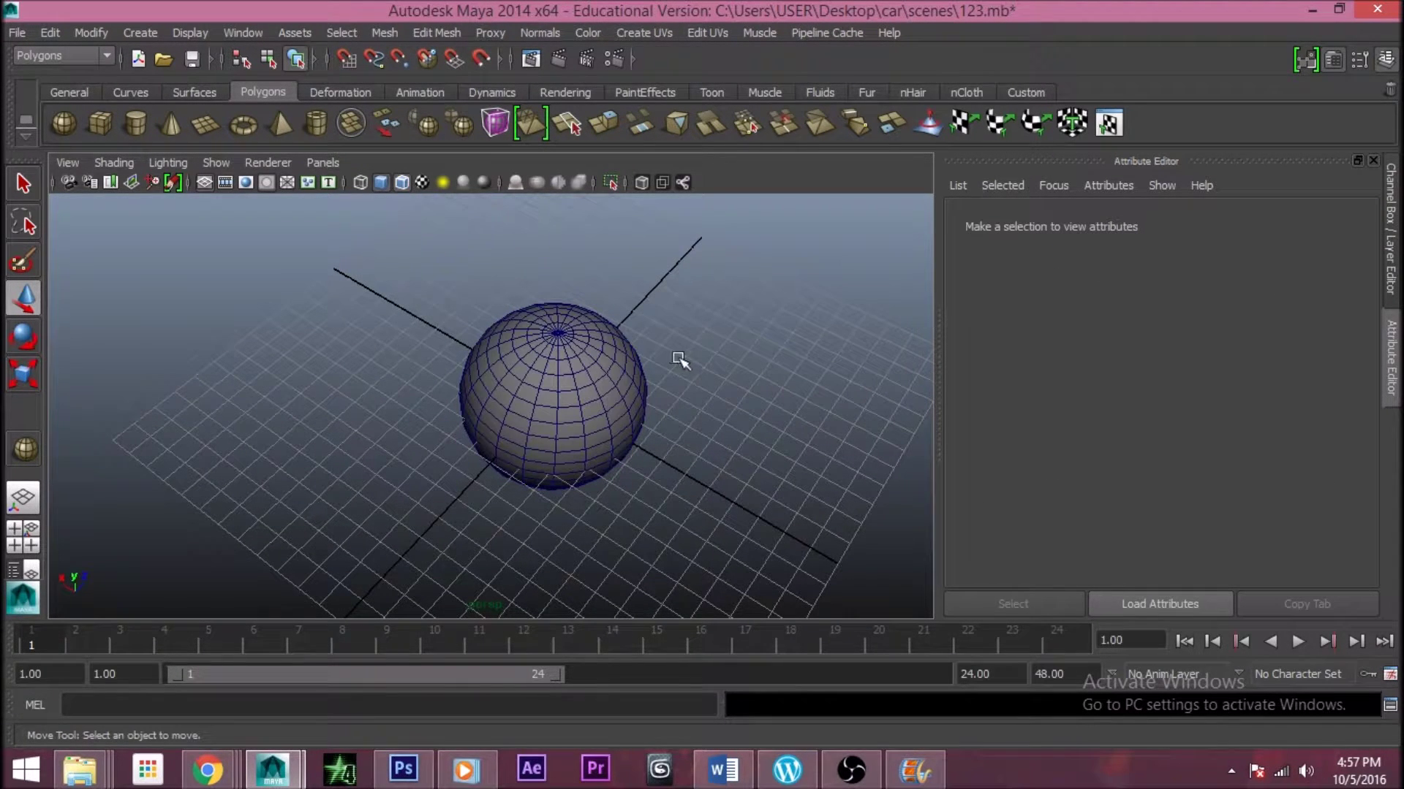
left_click(589, 428)
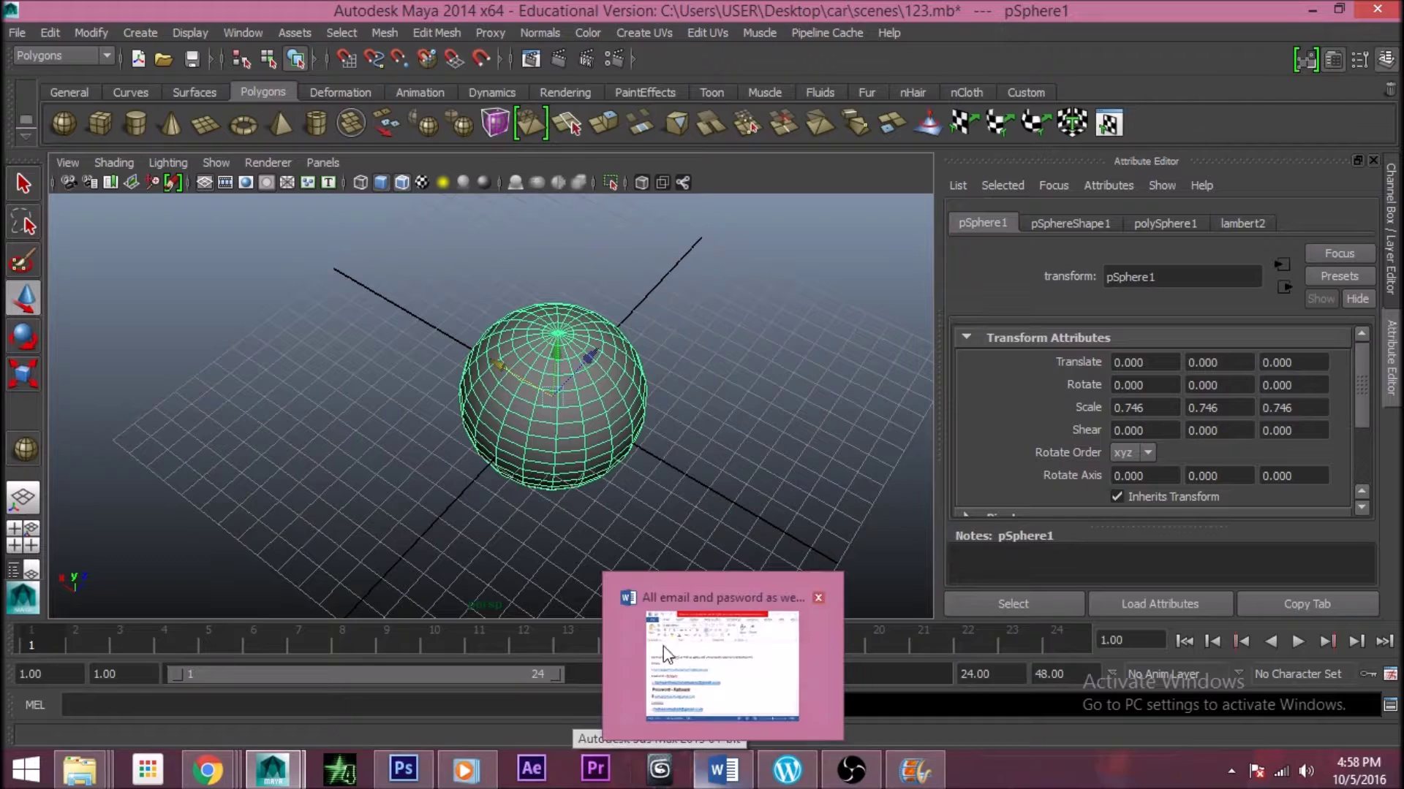
left_click(743, 320)
left_click(583, 358)
left_click(708, 304)
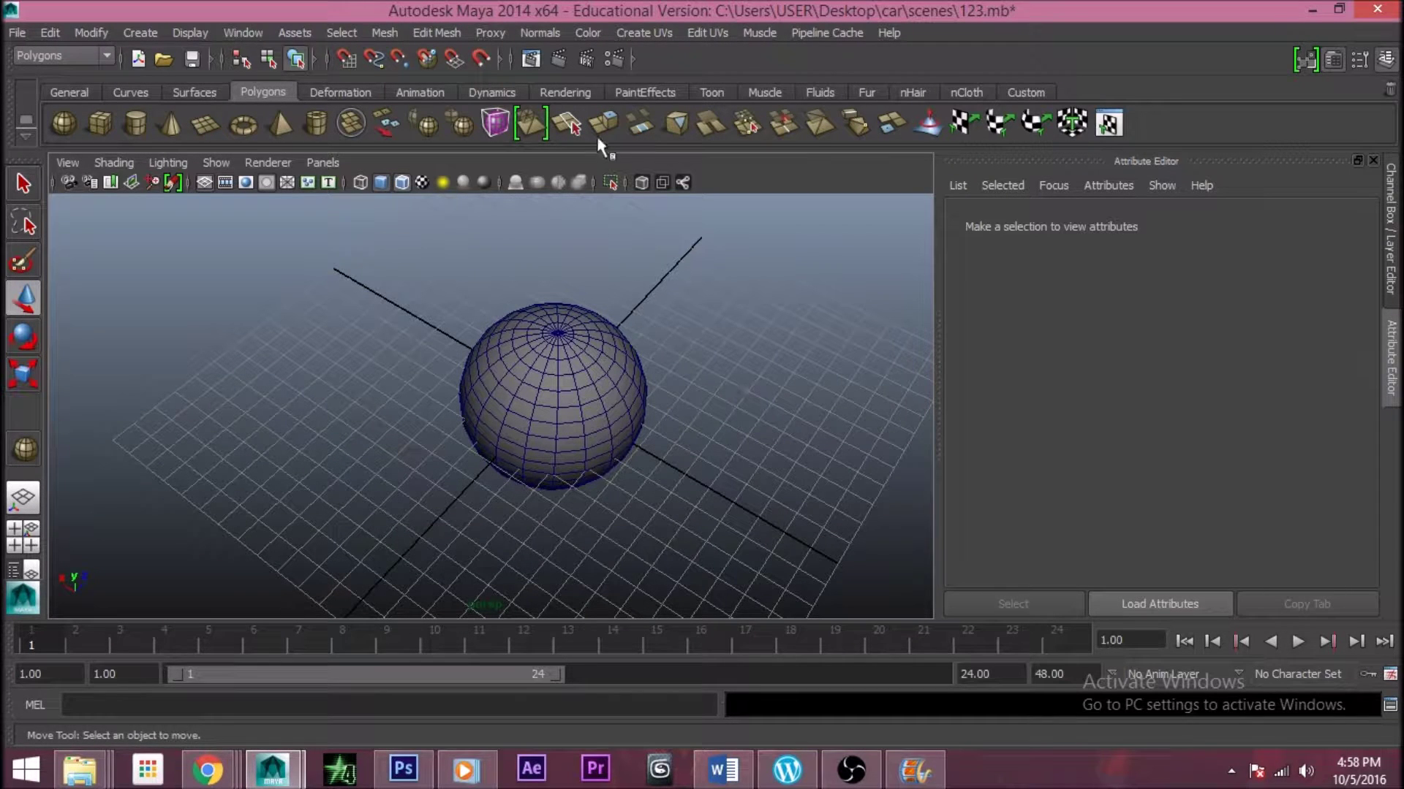
left_click(447, 32)
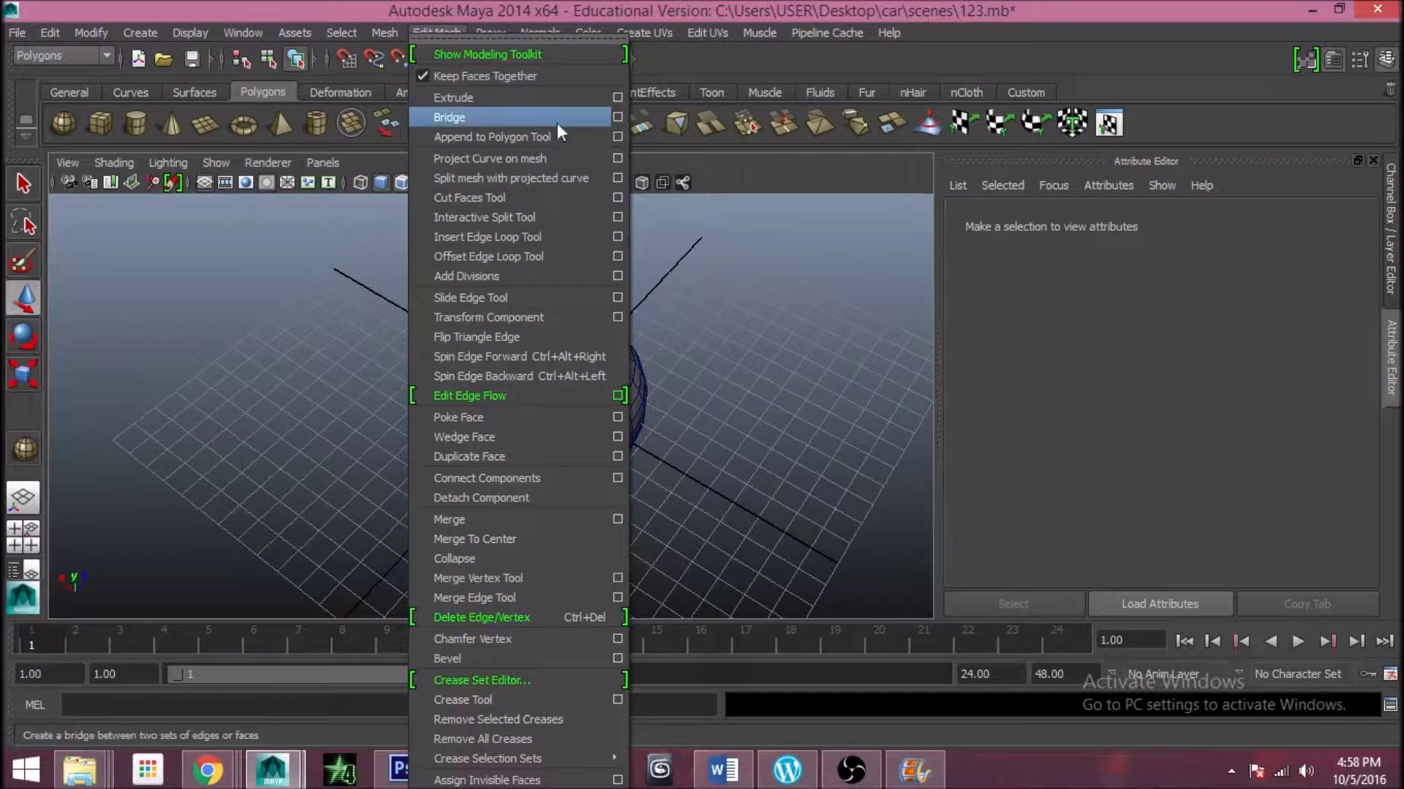
left_click(736, 353)
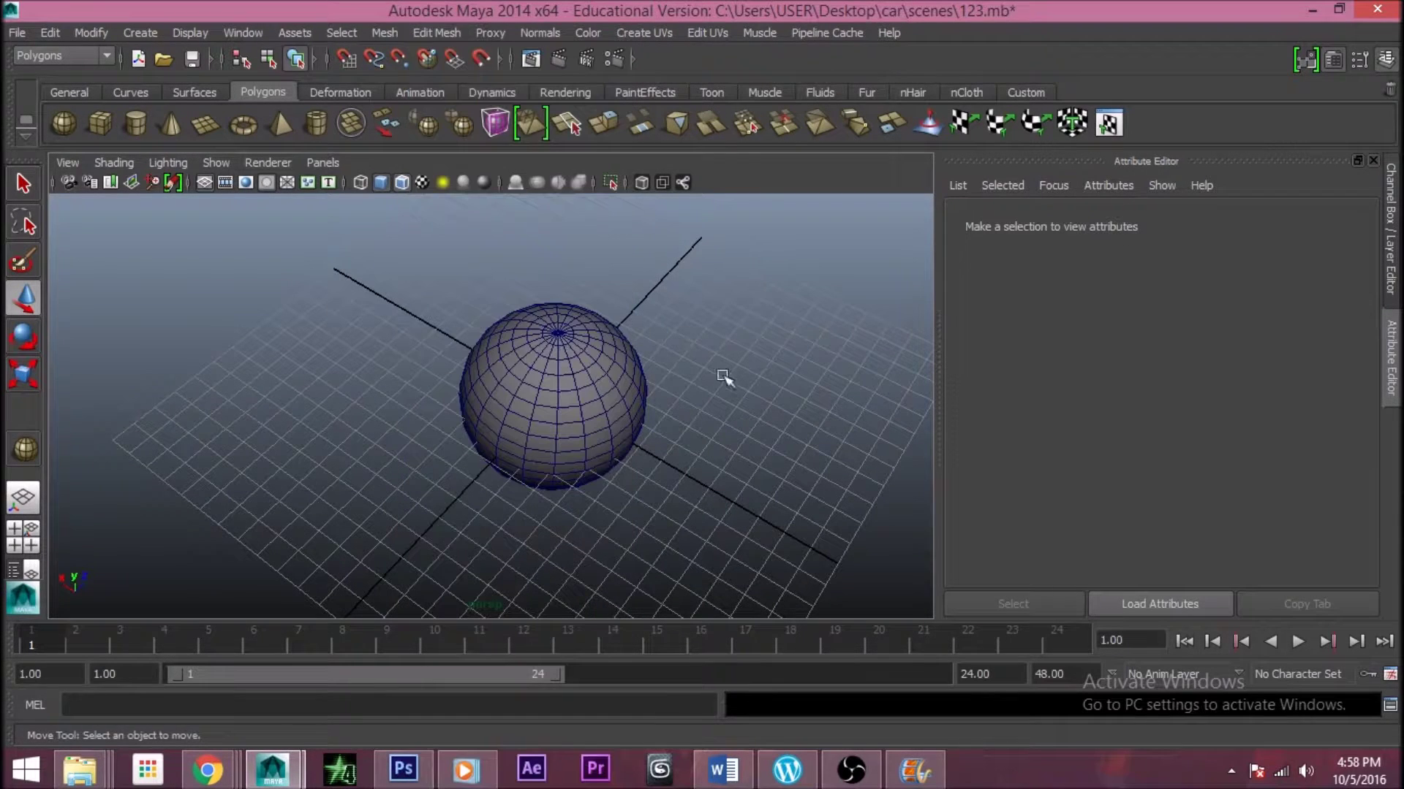
left_click(585, 401)
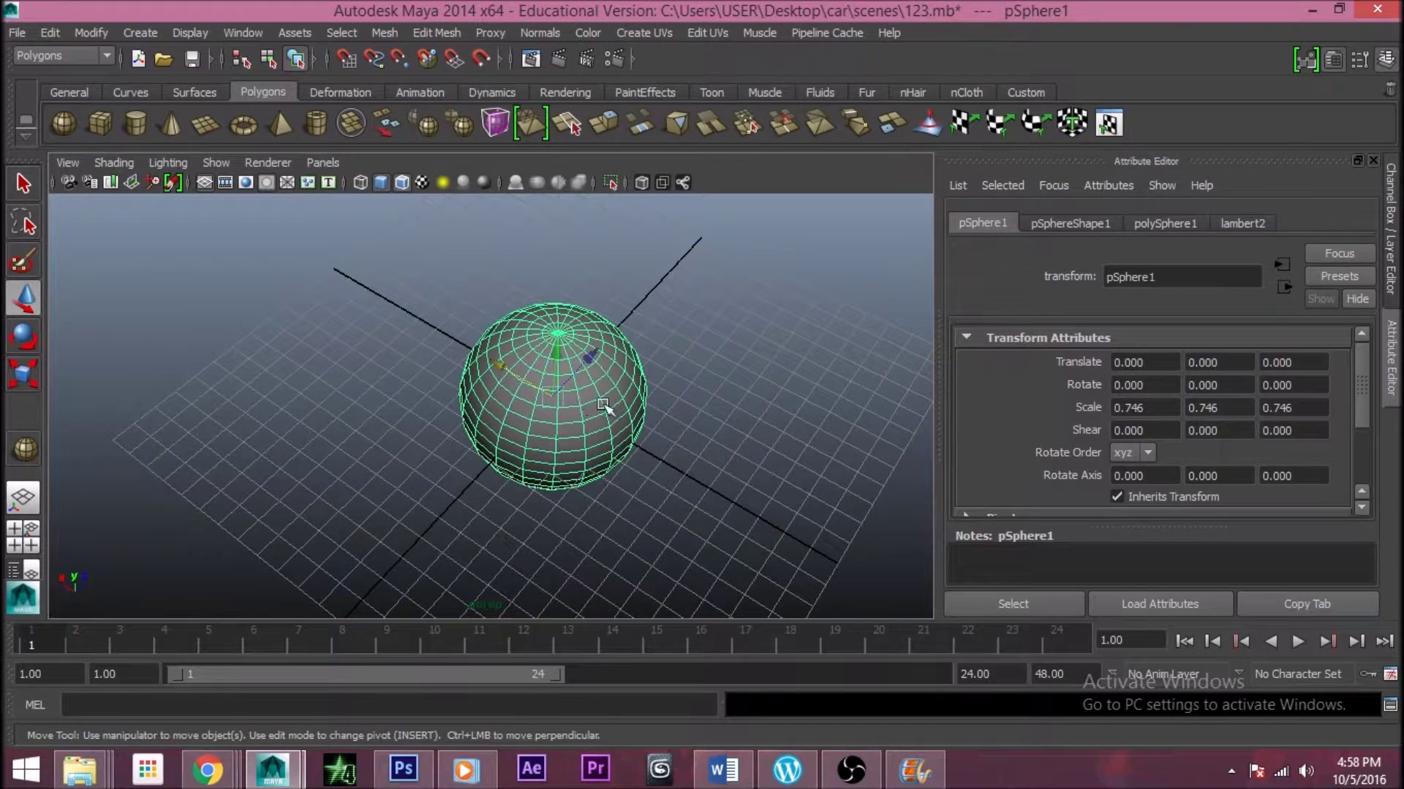
Delete the sphere and draw a long polygon cube on the grid near the origin
key("Delete")
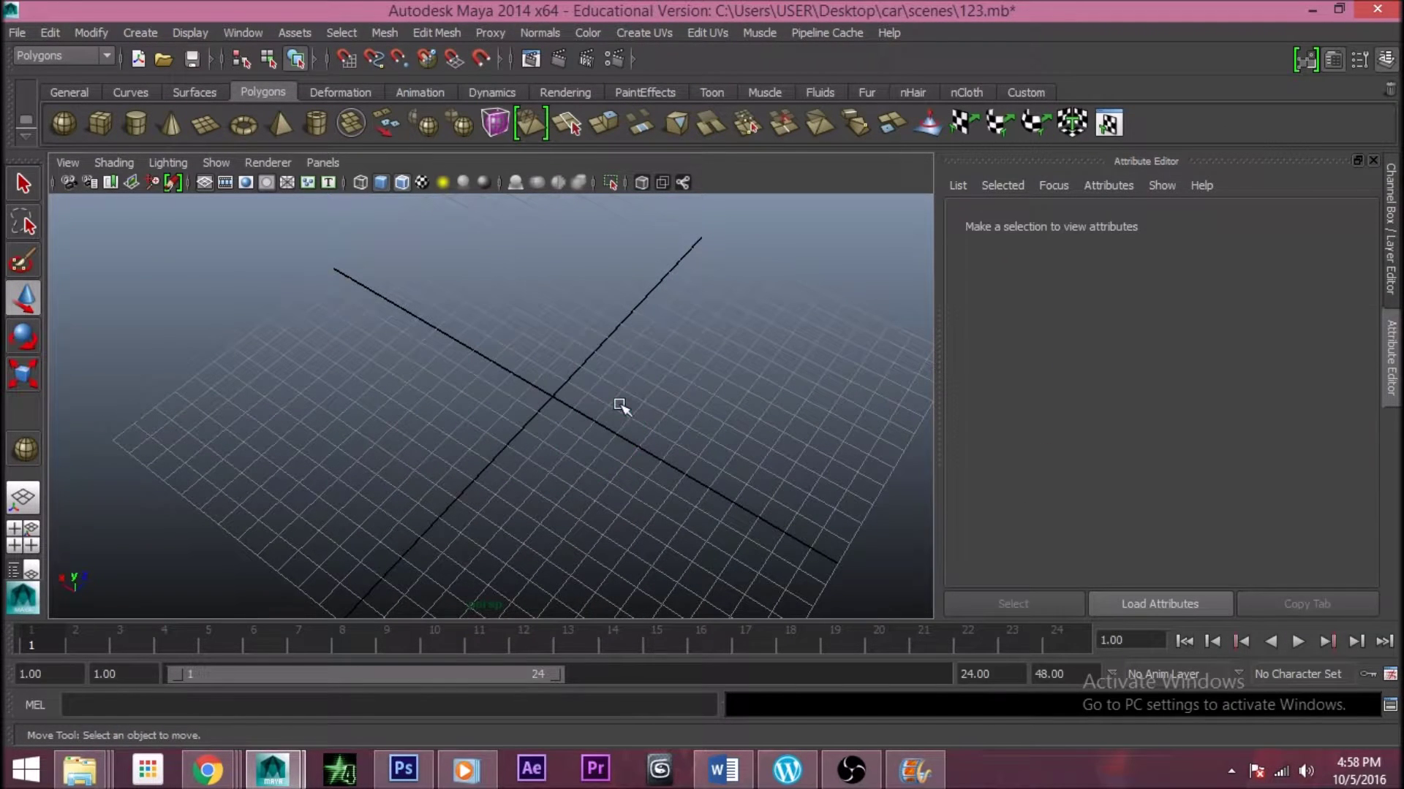
left_click(101, 115)
left_click_drag(526, 395, 575, 348)
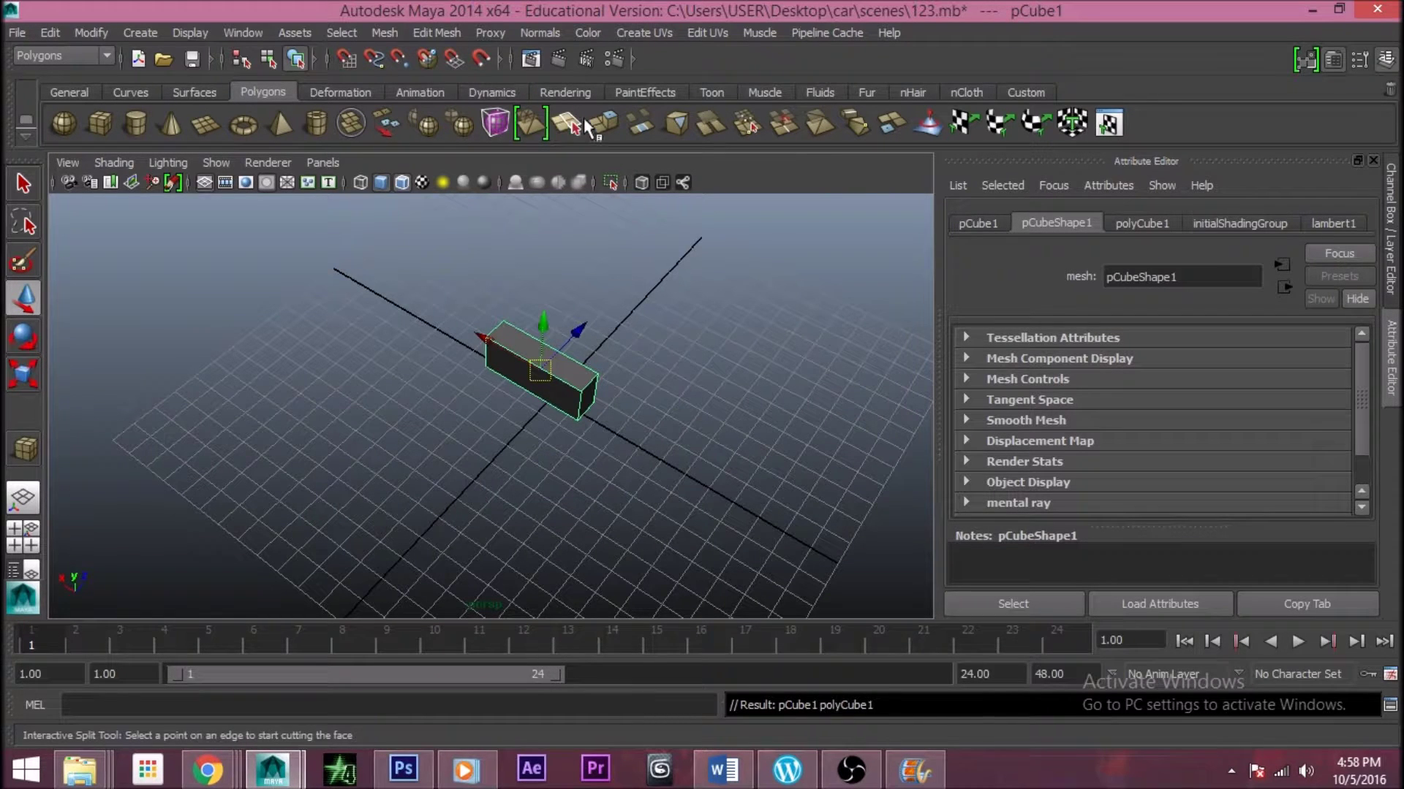
Switch pCube1 to face selection mode through the right-click marking menu
right_click(575, 321)
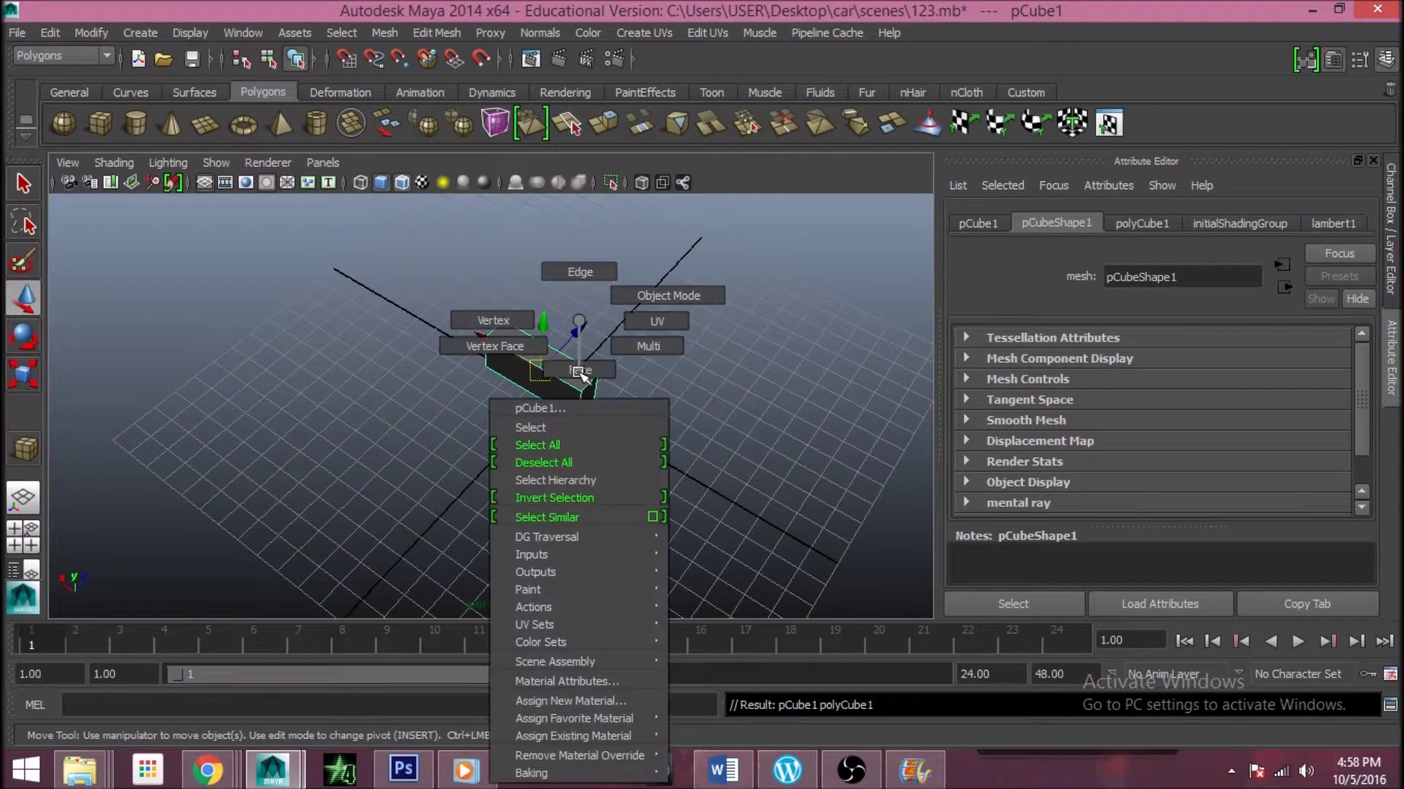
left_click(577, 326)
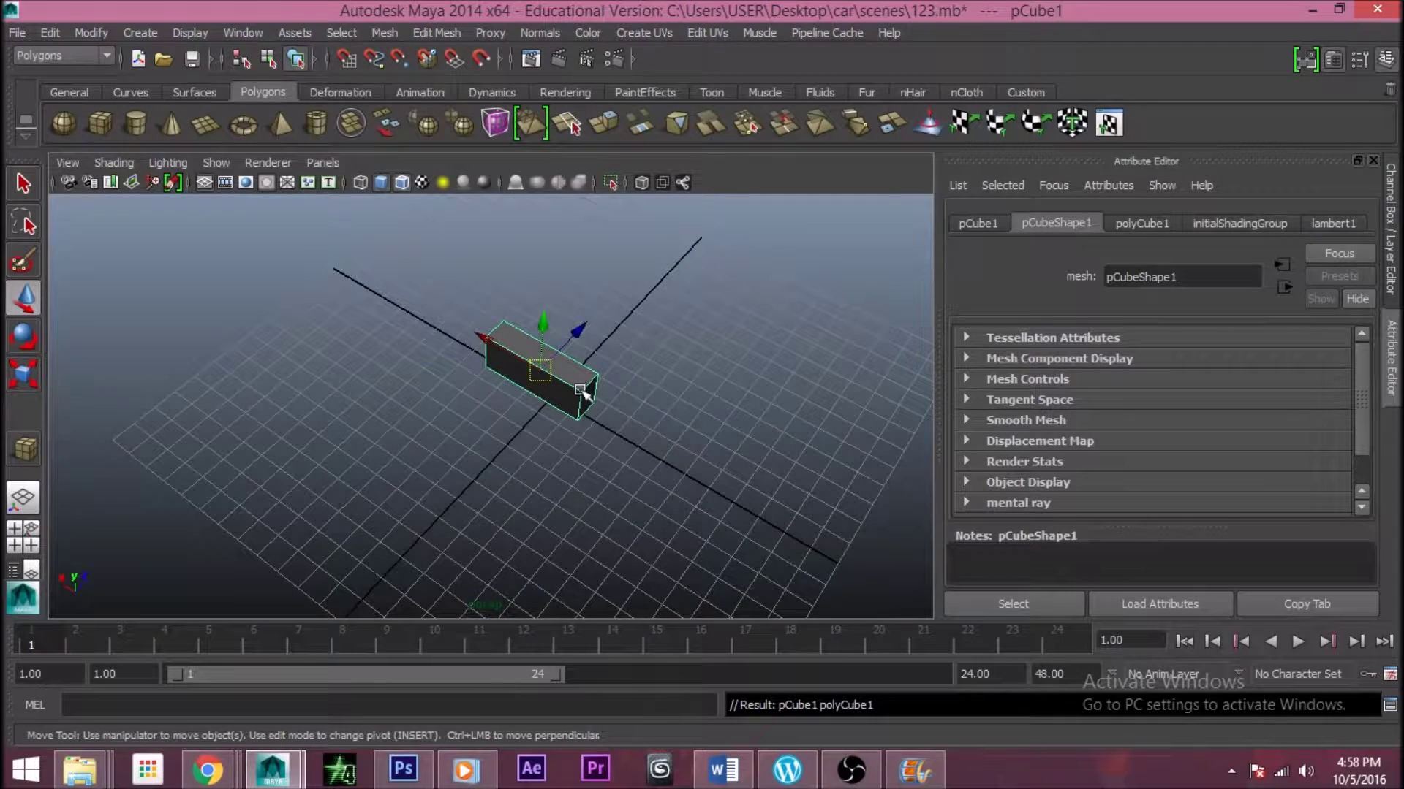
right_click_drag(569, 320, 567, 380)
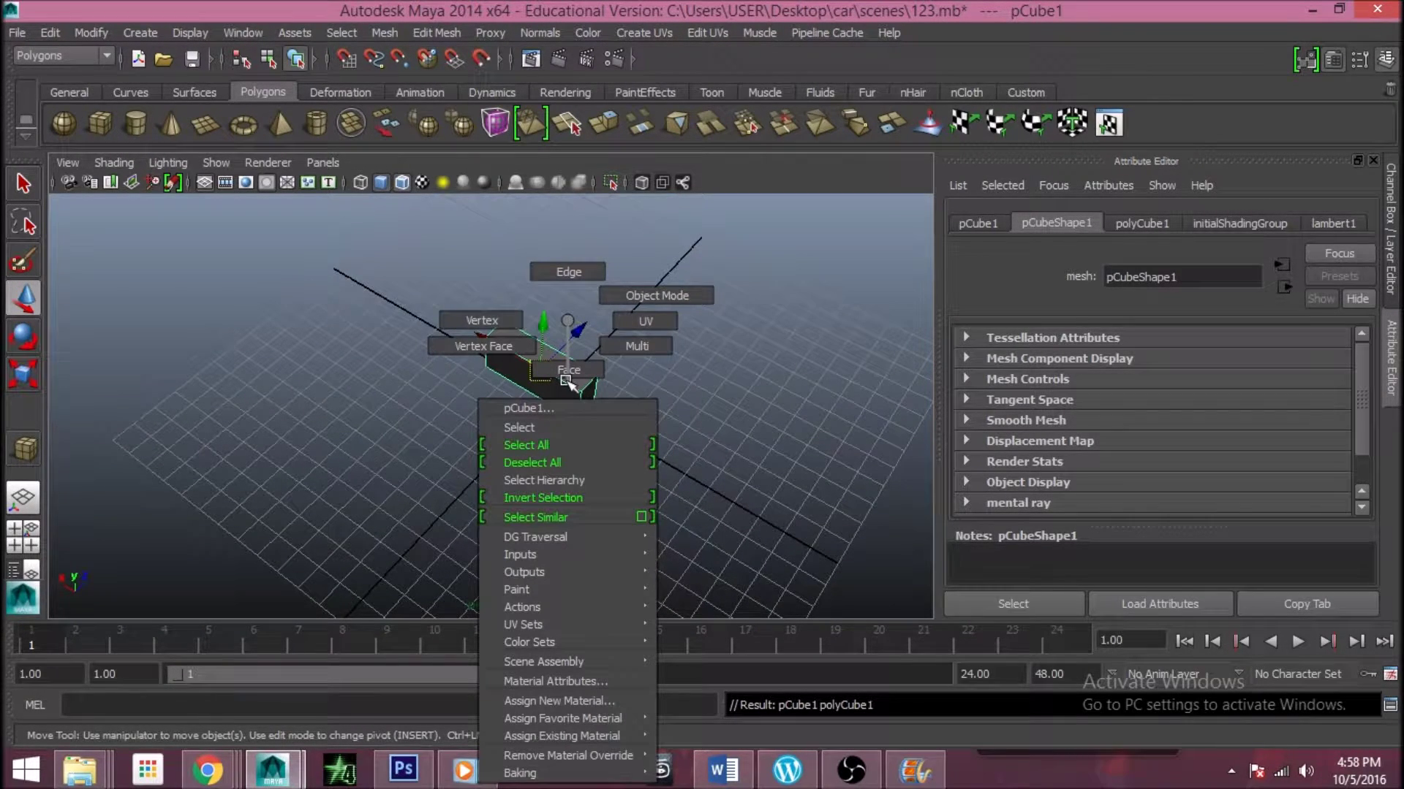
right_click_drag(568, 380, 642, 303)
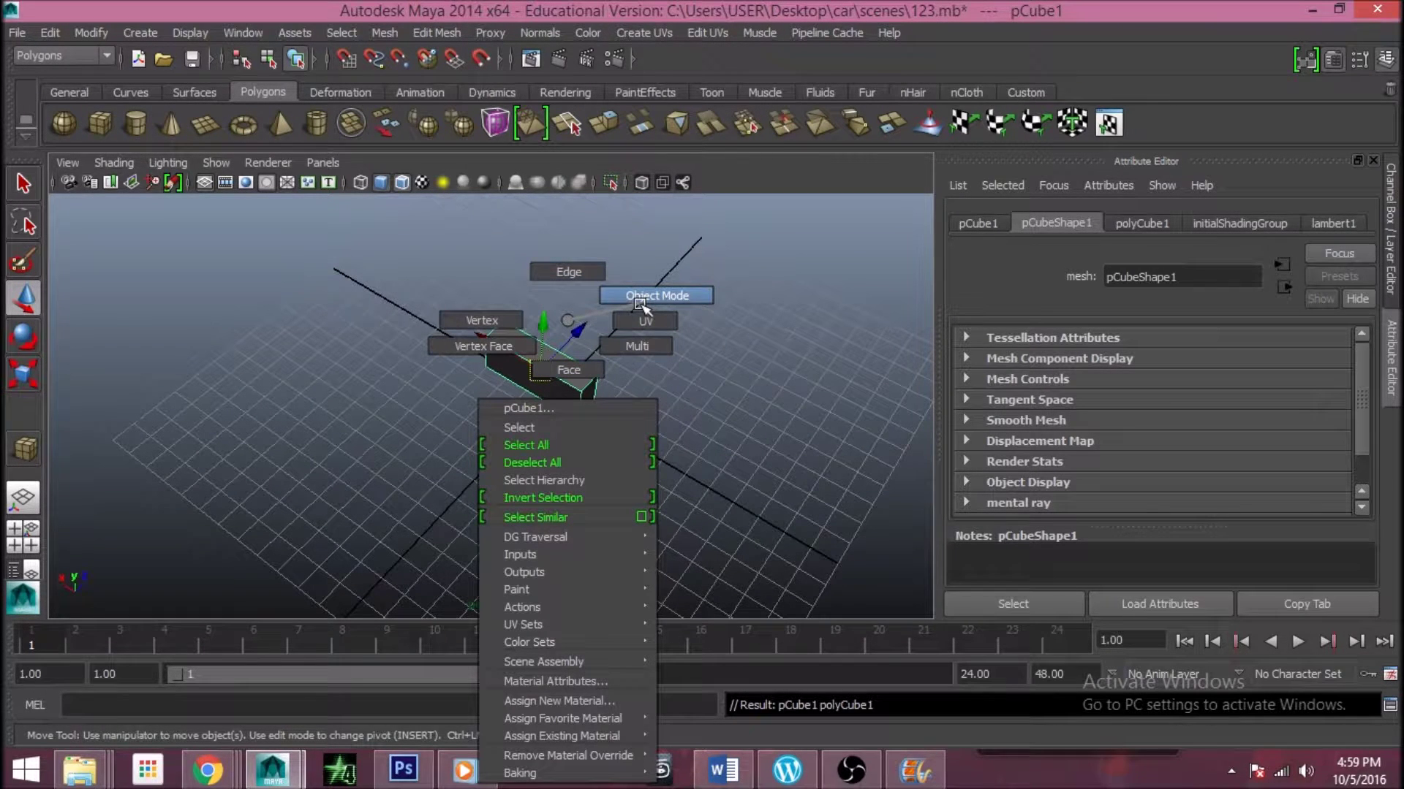
right_click_drag(641, 303, 574, 365)
Select a face of the box and extrude it, then undo the pulled-out extrusion
left_click(550, 362)
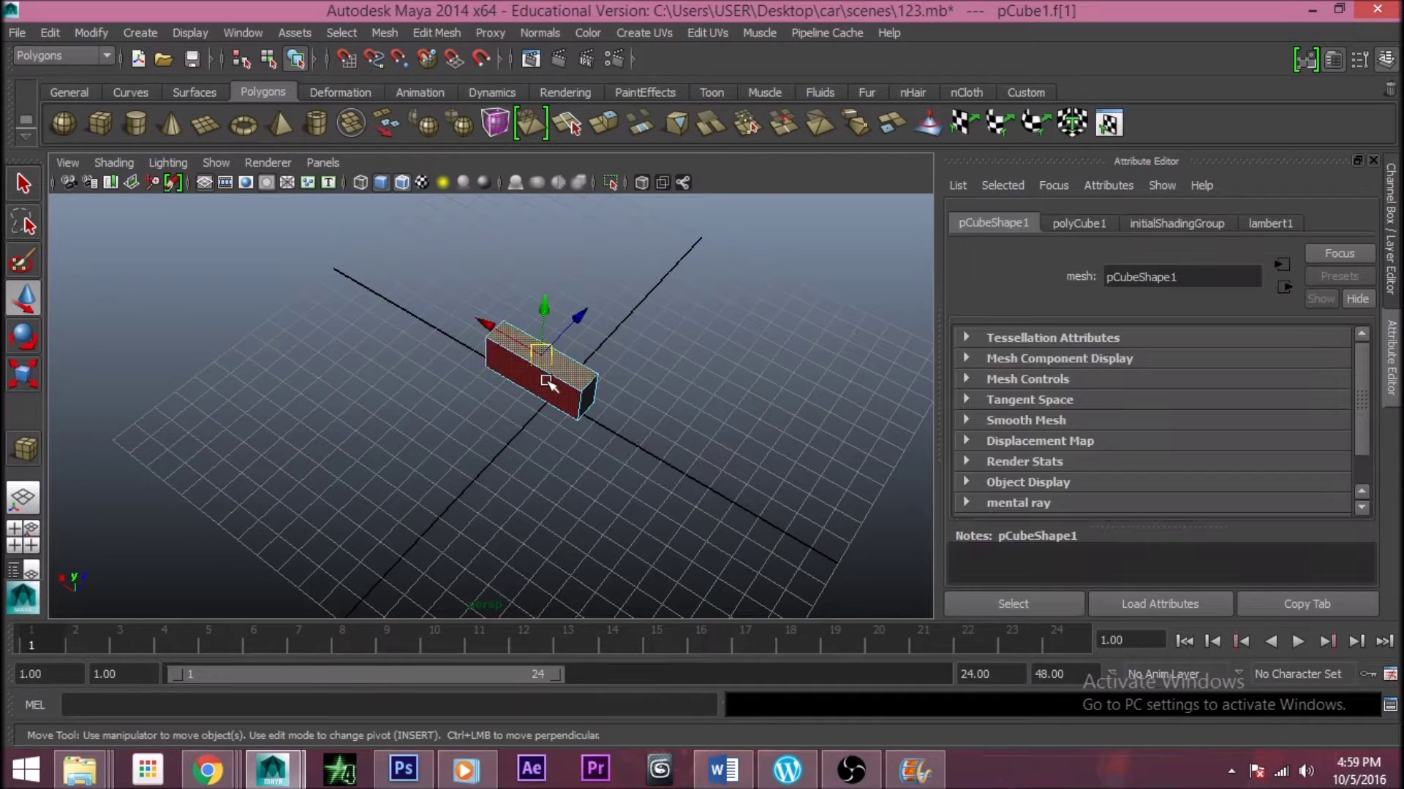
left_click(596, 404)
left_click(587, 401)
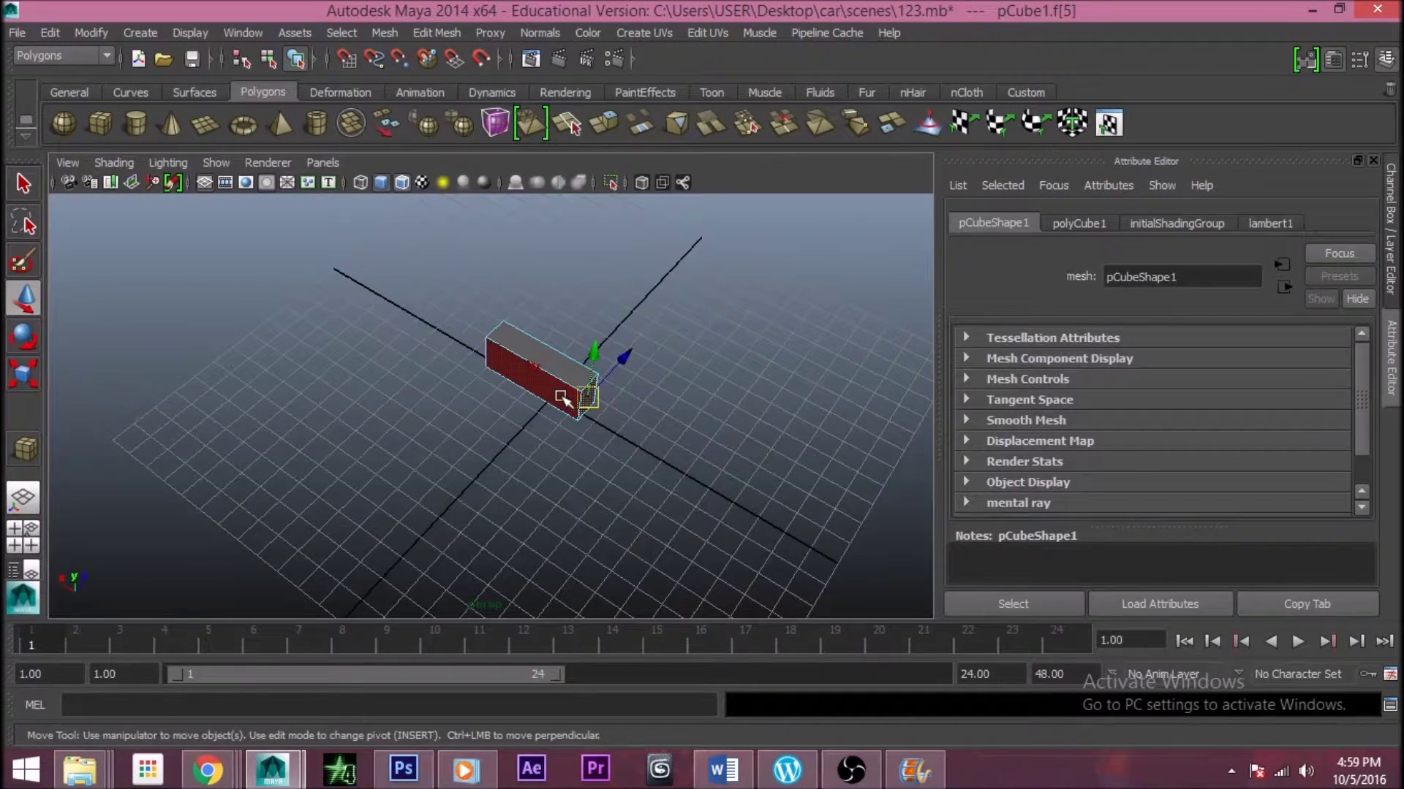
left_click(560, 364)
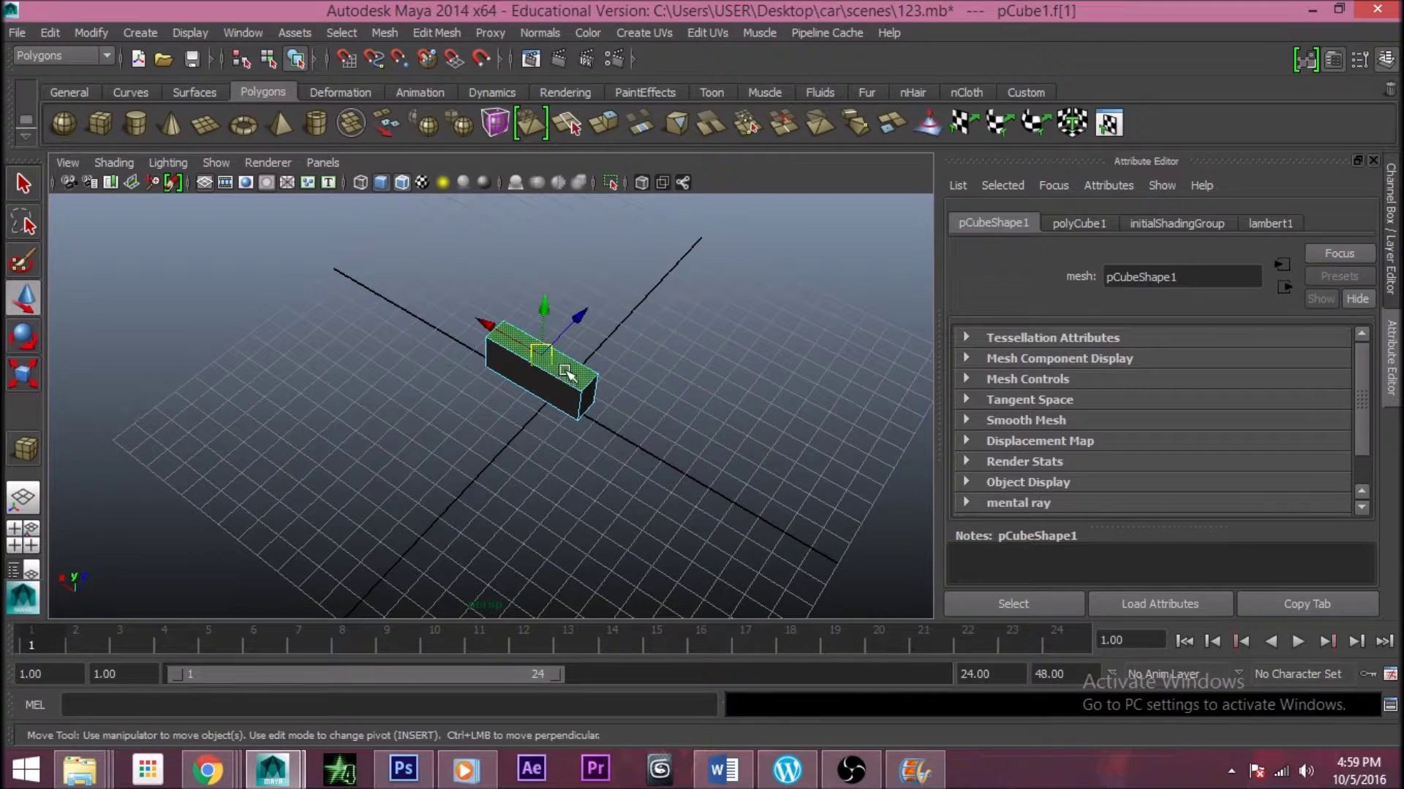
left_click(557, 383)
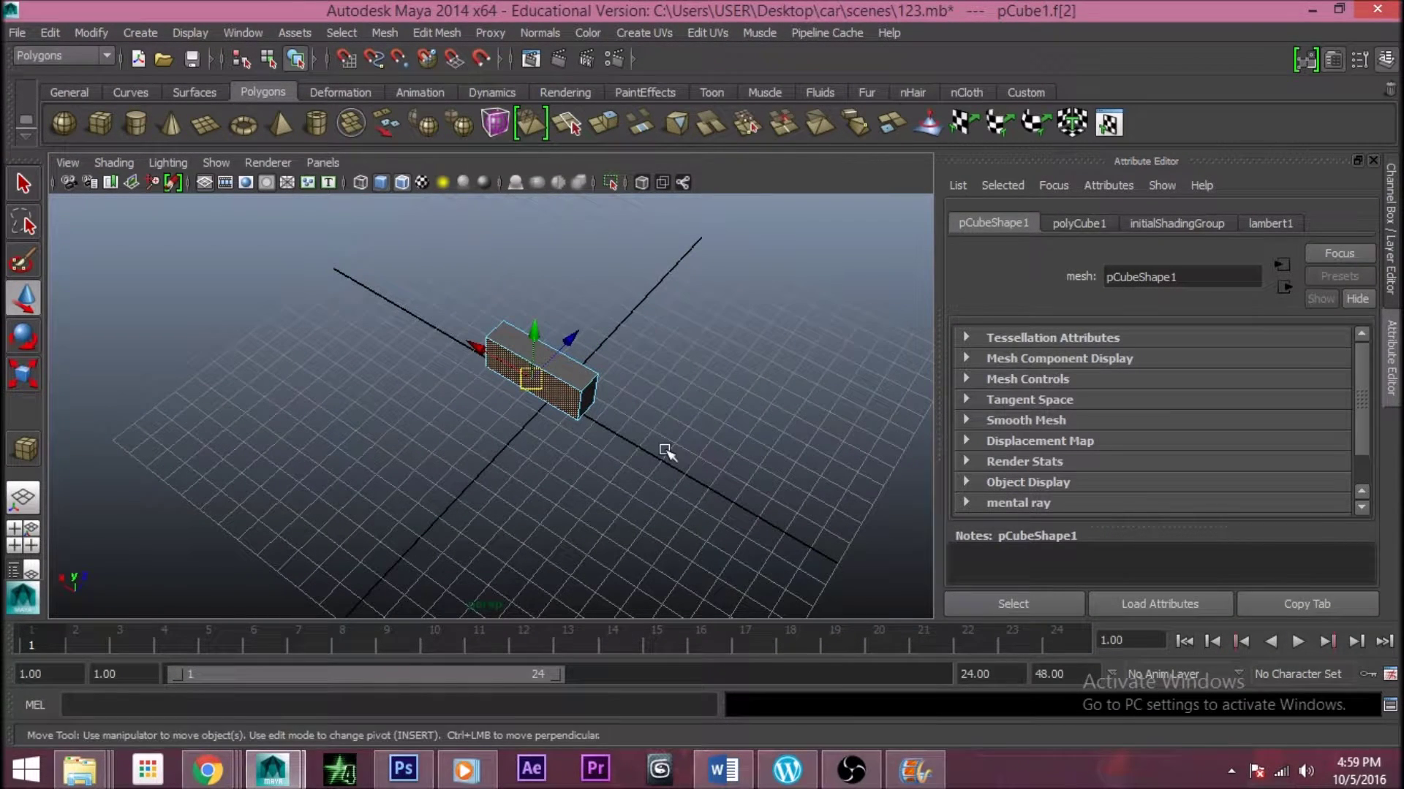
left_click(607, 124)
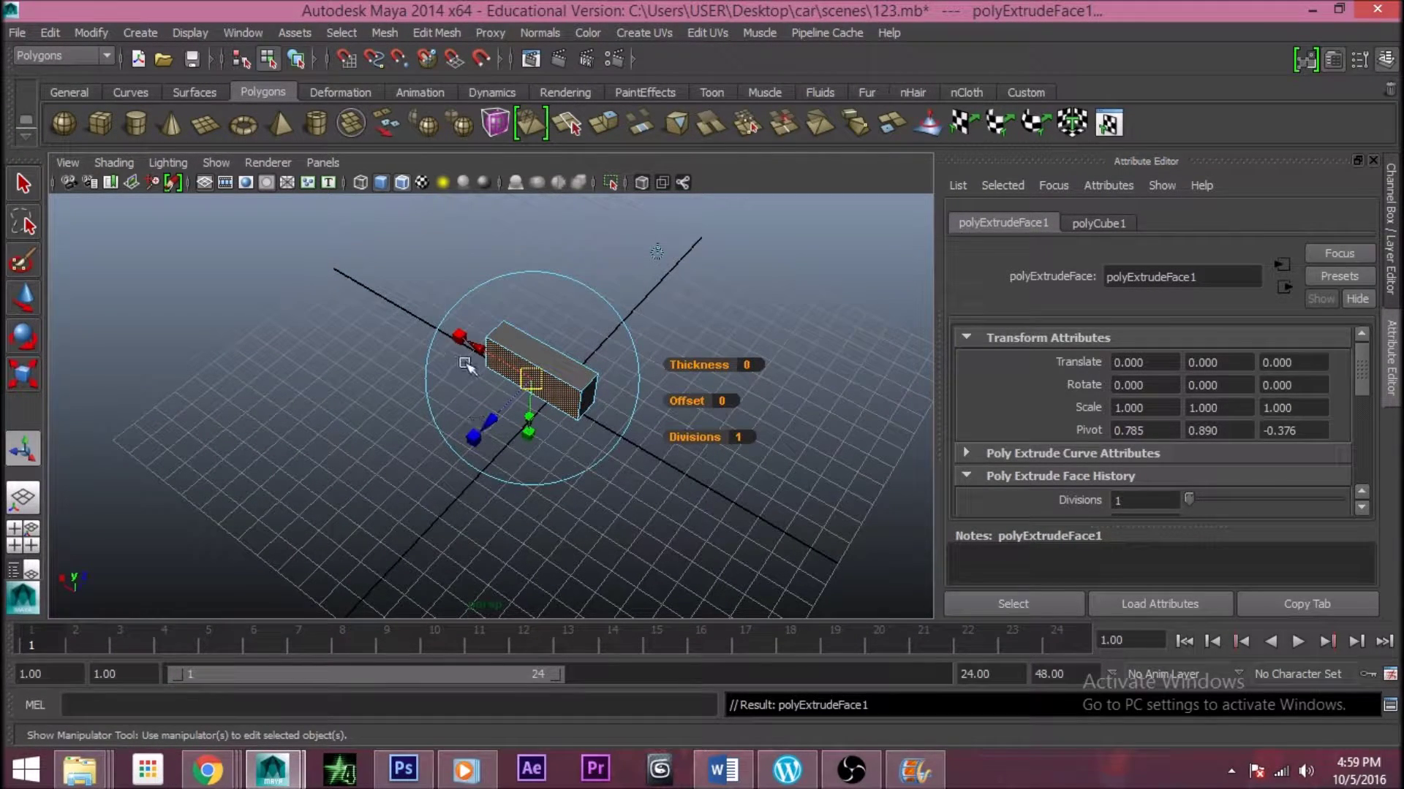
key("w")
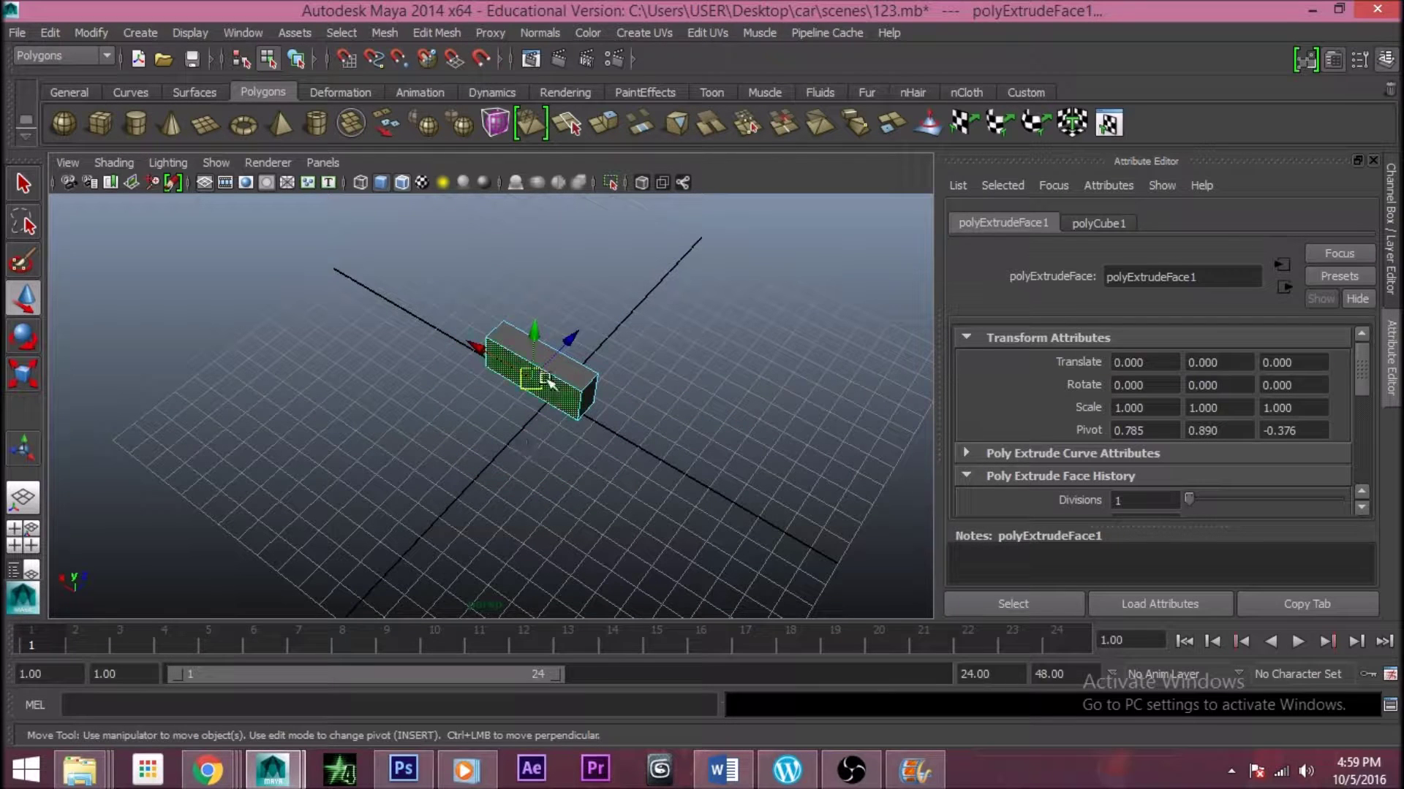
mouse_move(574, 349)
left_mouse_down()
mouse_move(536, 370)
mouse_move(560, 362)
left_mouse_up()
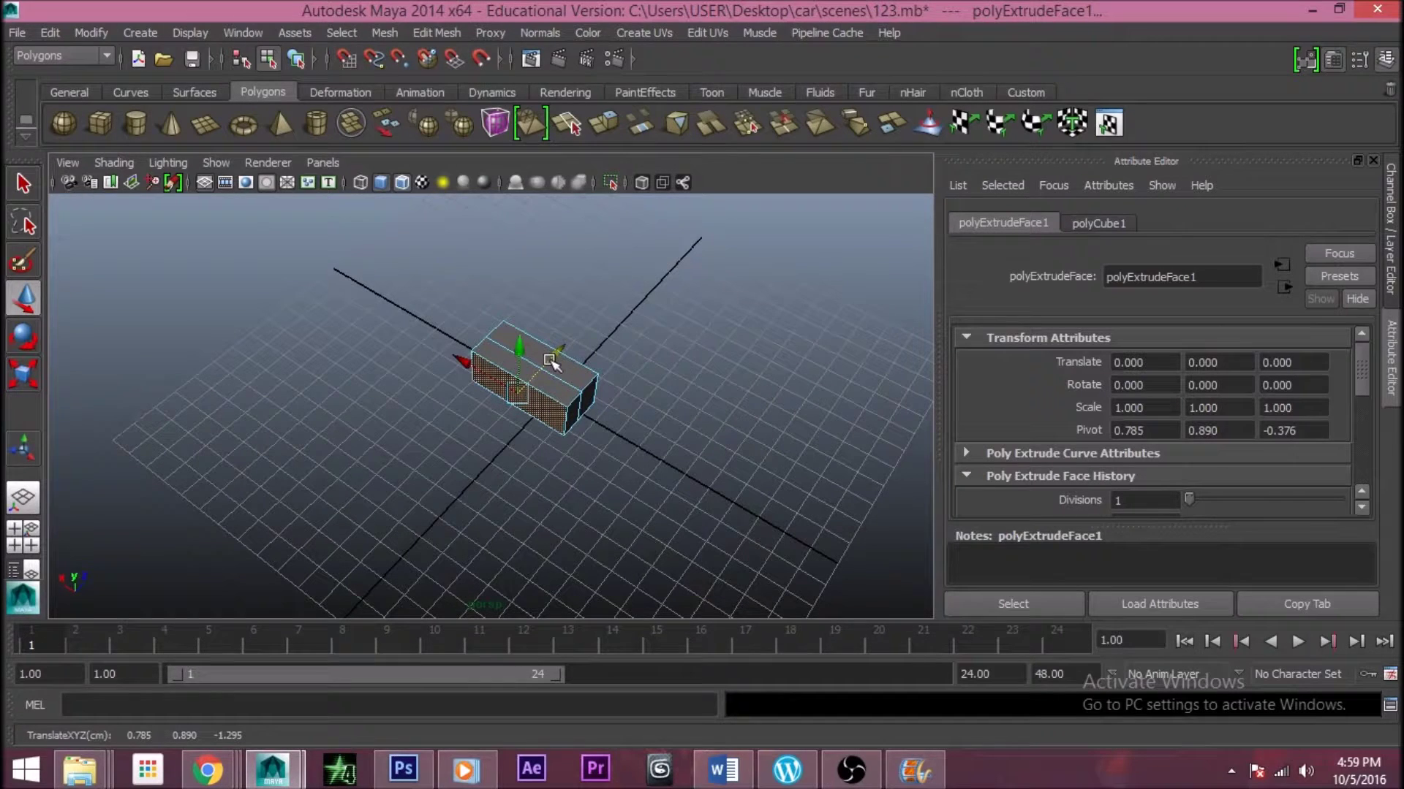
key("ctrl+z")
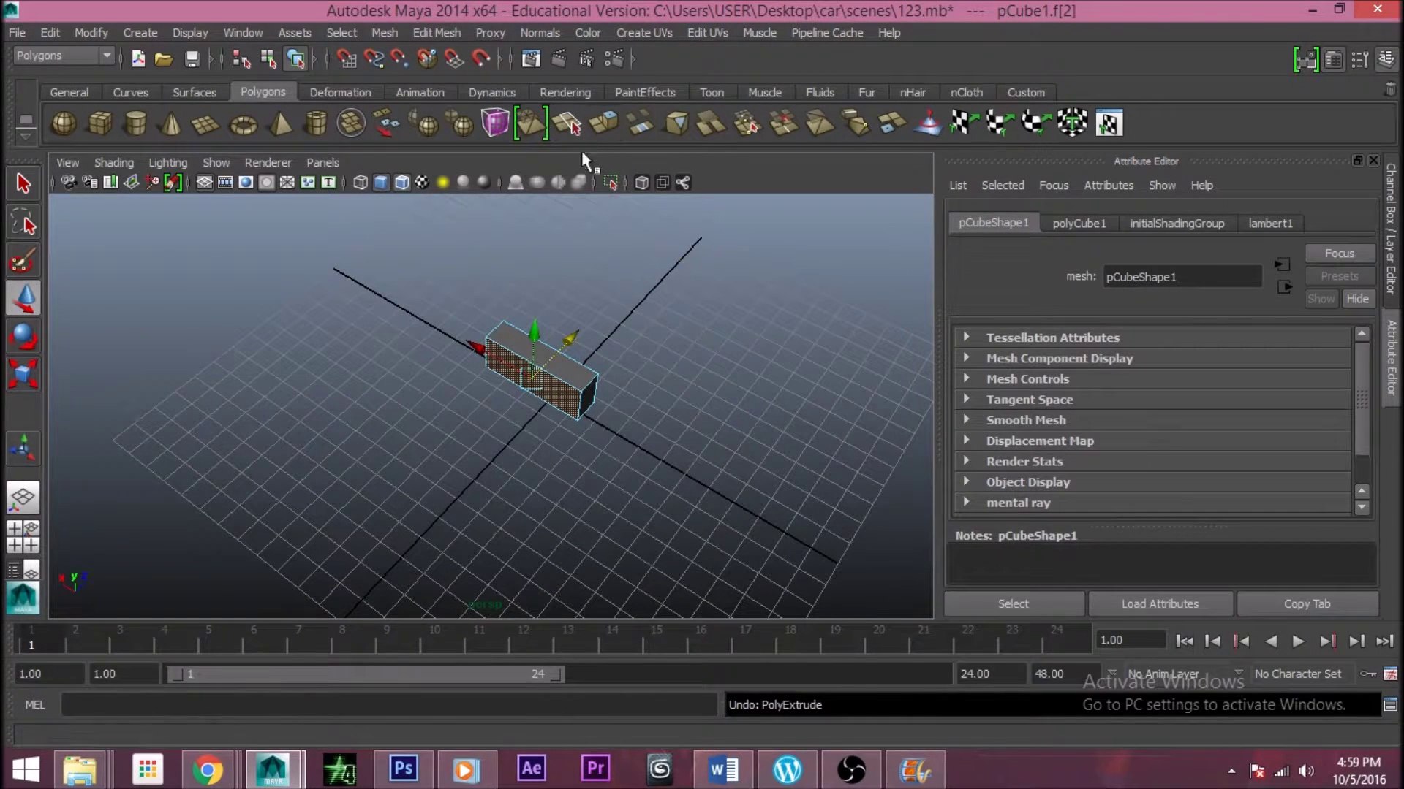
Extrude the end face again with Thickness 2, Offset 1 and 10 Divisions
left_click(603, 122)
left_click(748, 365)
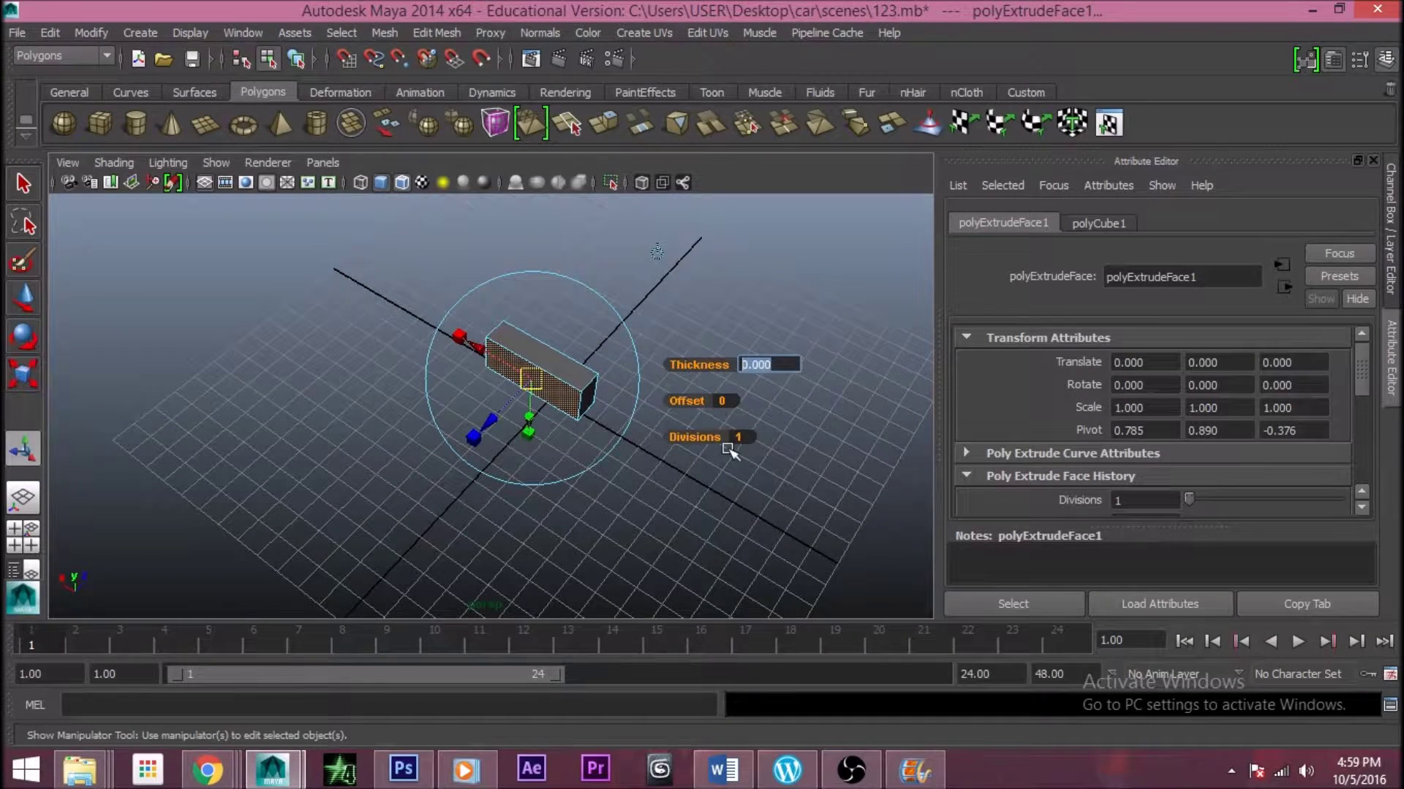
type("20")
key("Return")
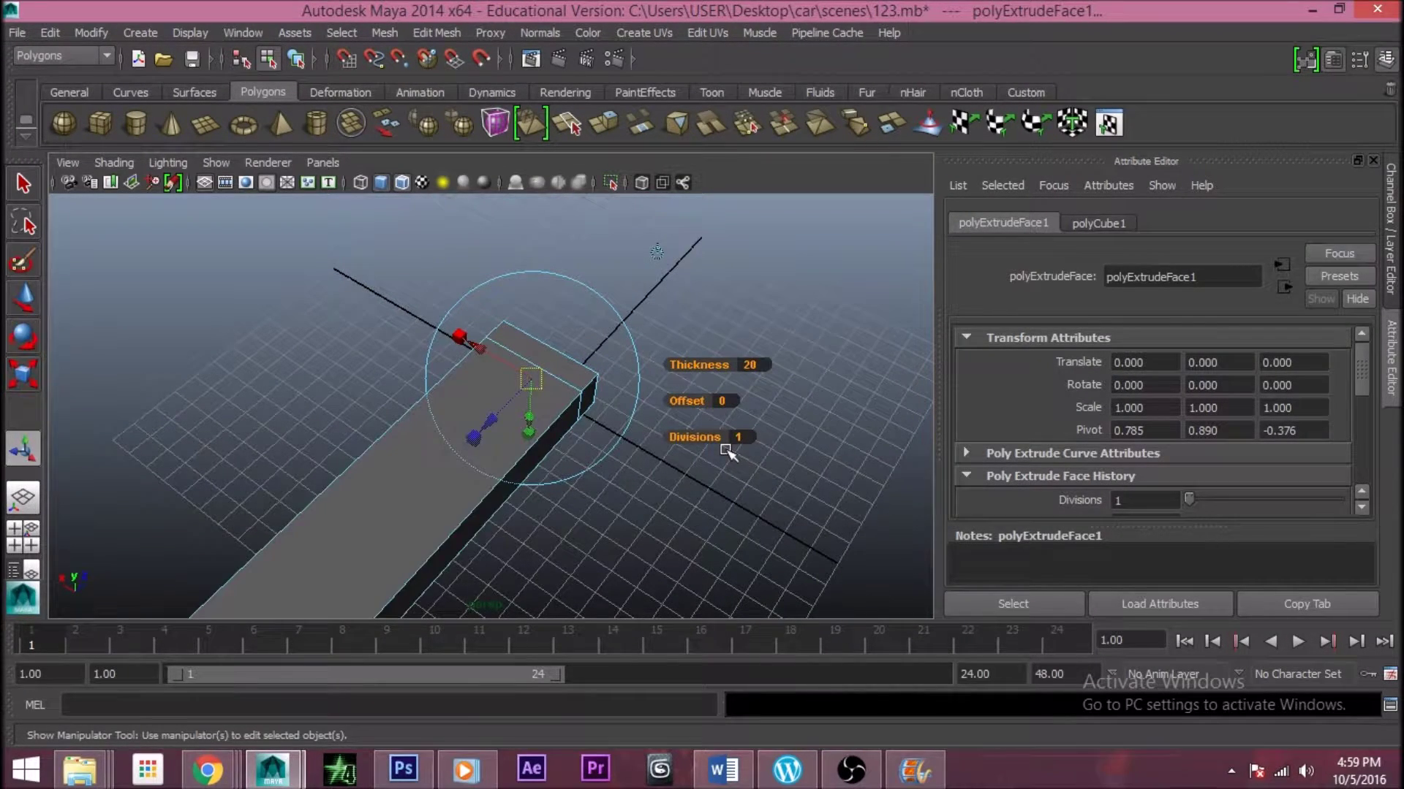
left_click(753, 366)
type("2")
key("Return")
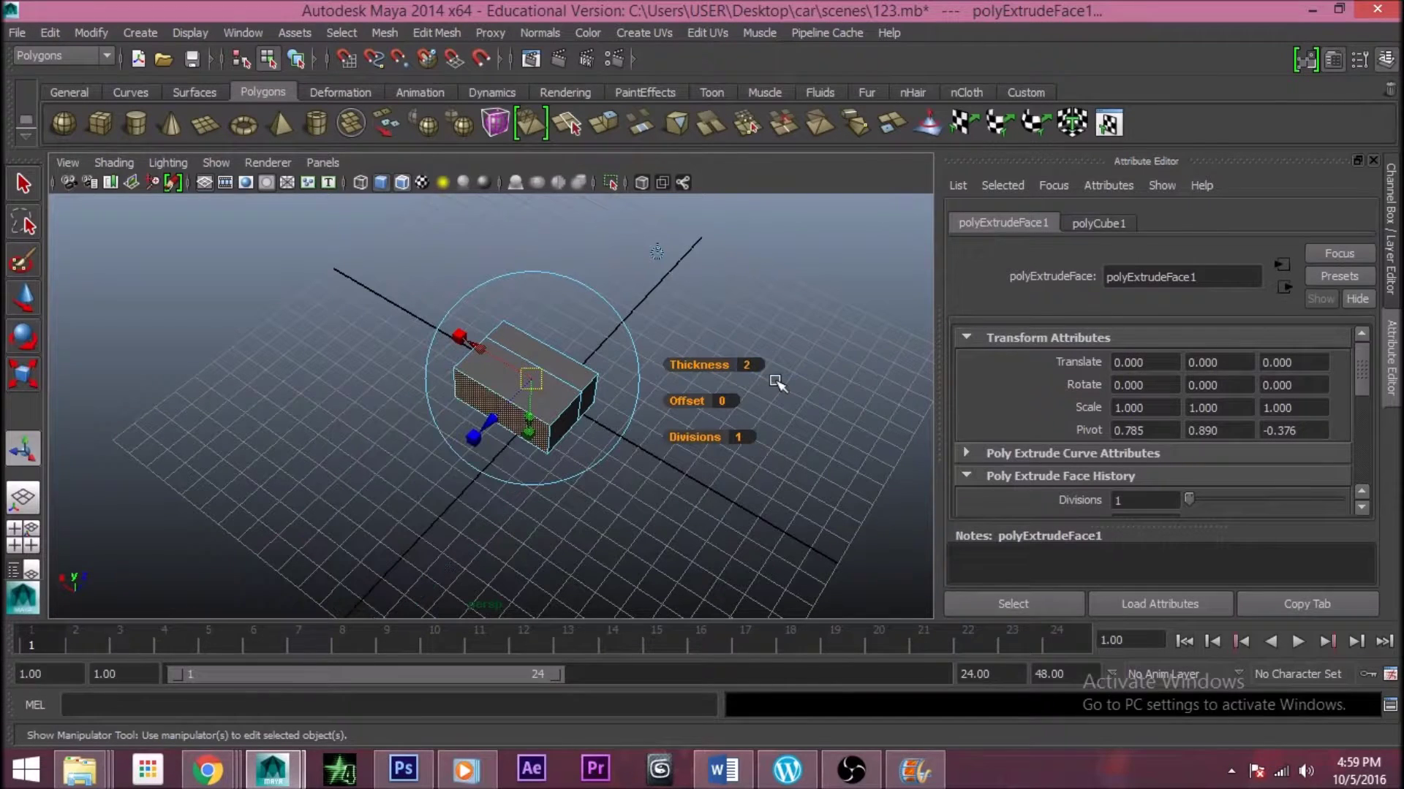
left_click(722, 400)
type("2")
key("Return")
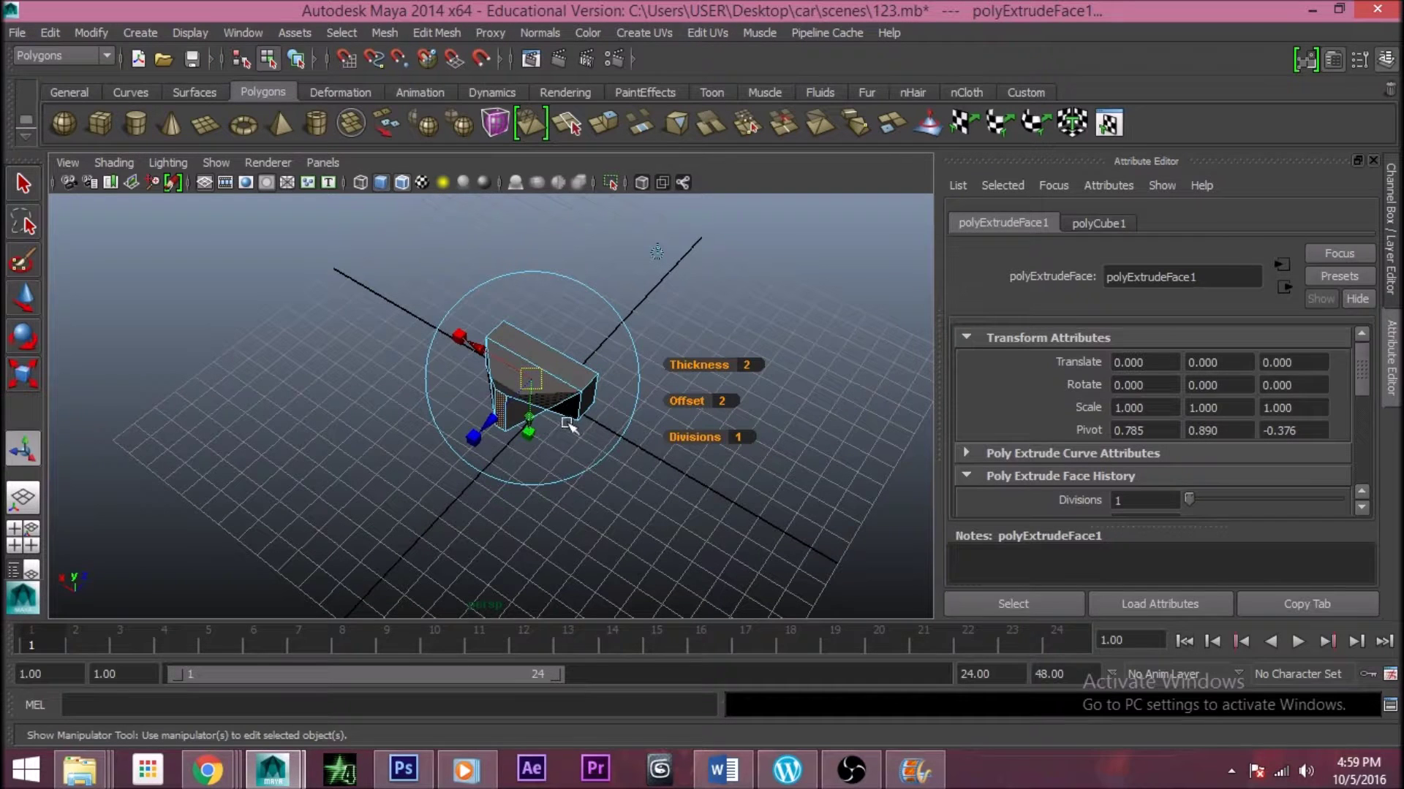
left_click(721, 401)
type("1")
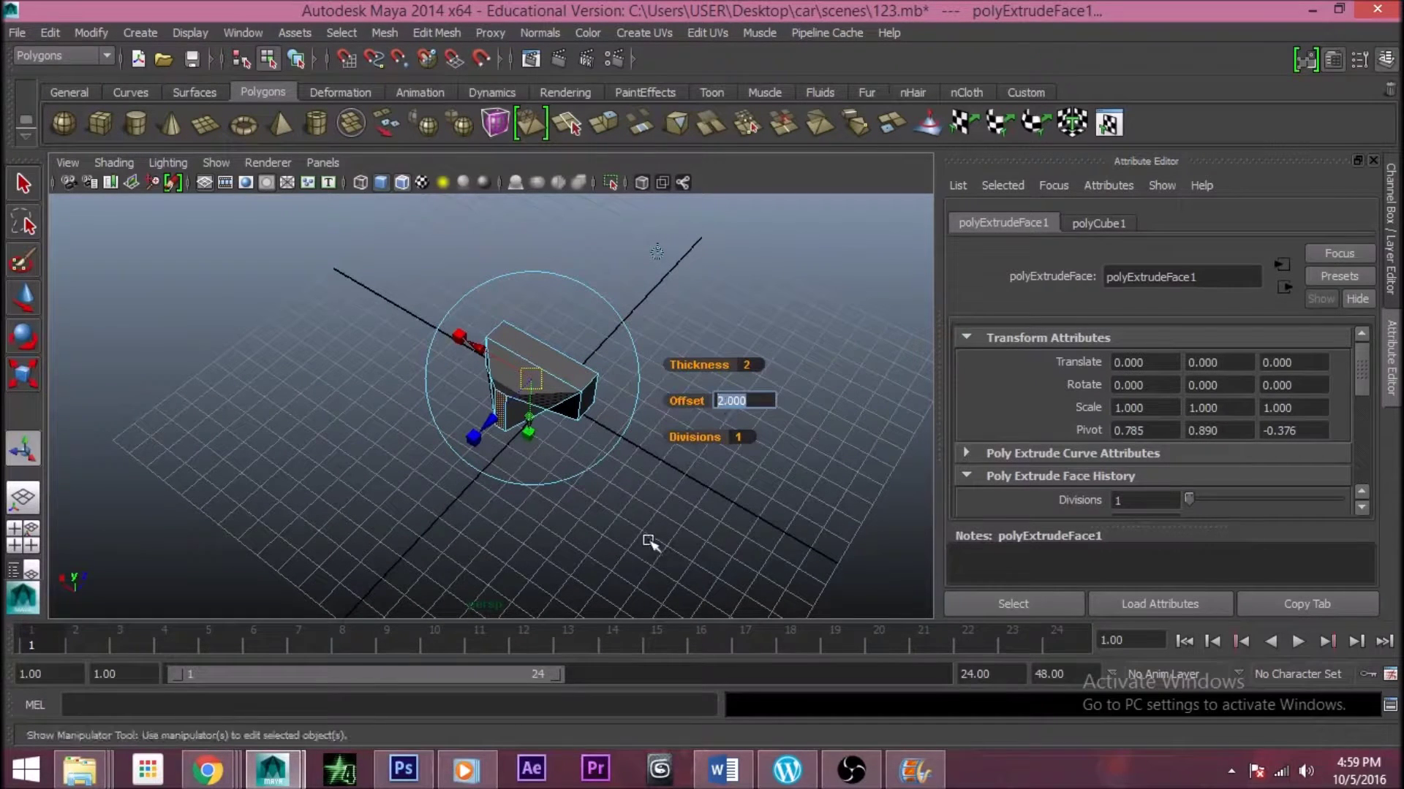
key("Return")
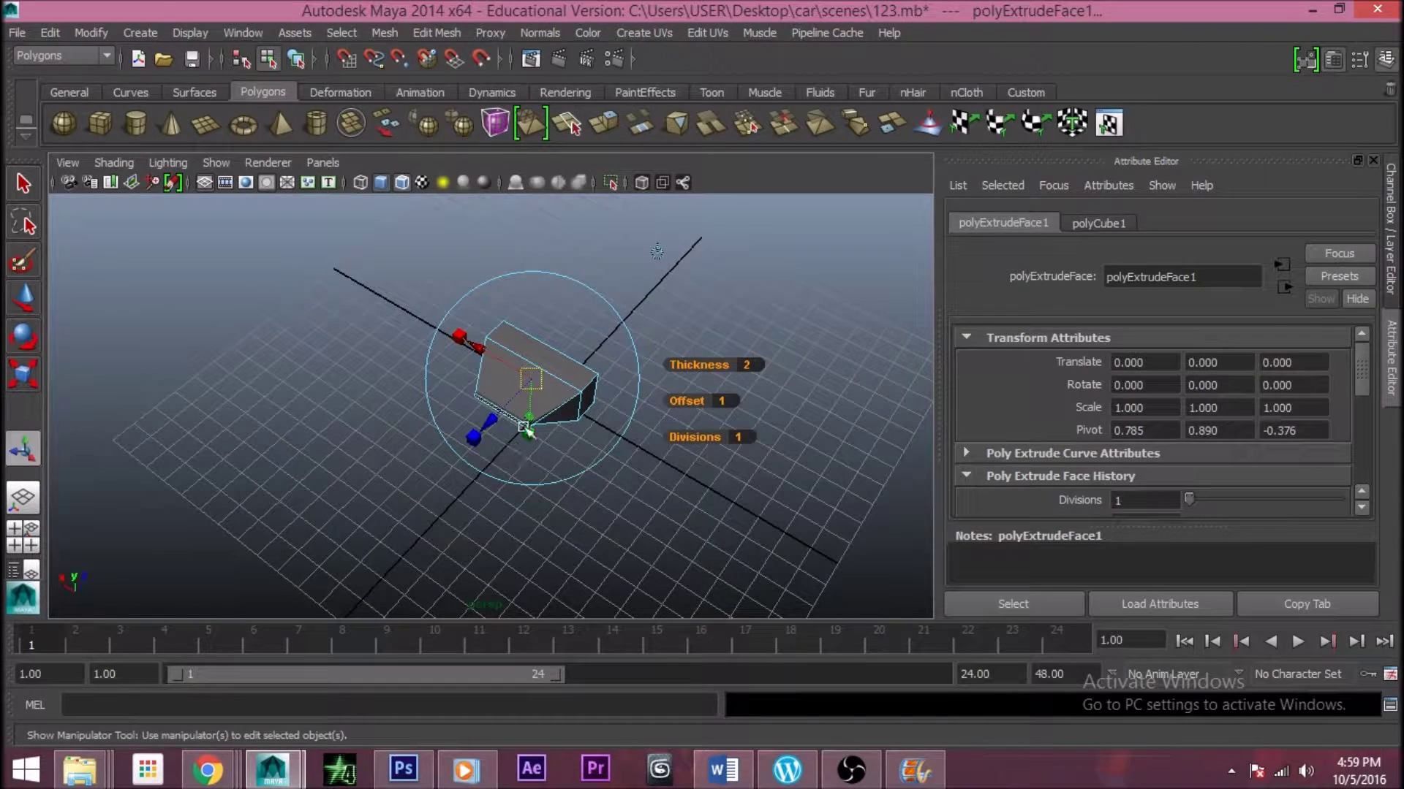
left_click(743, 437)
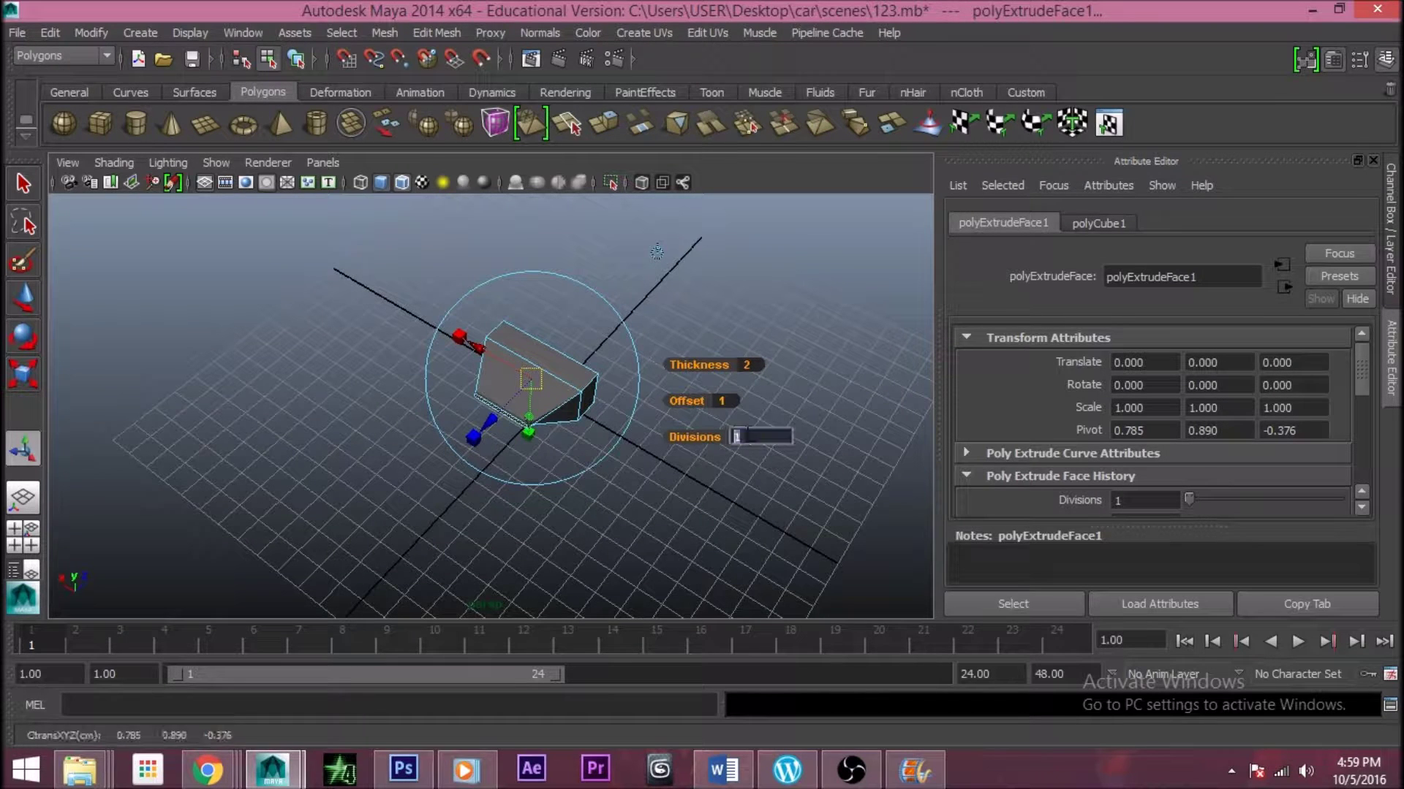
type("5")
key("Return")
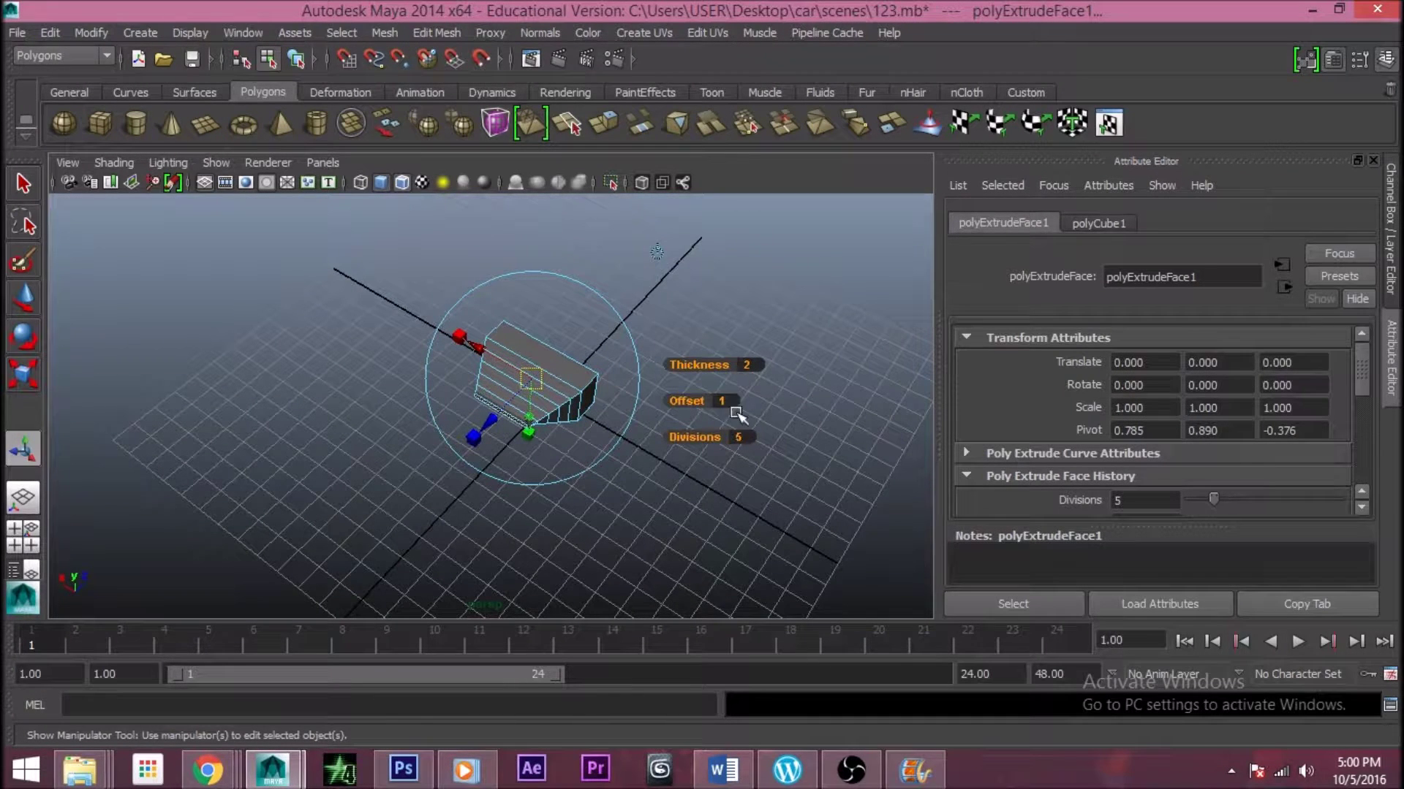
left_click(742, 437)
type("10")
key("Return")
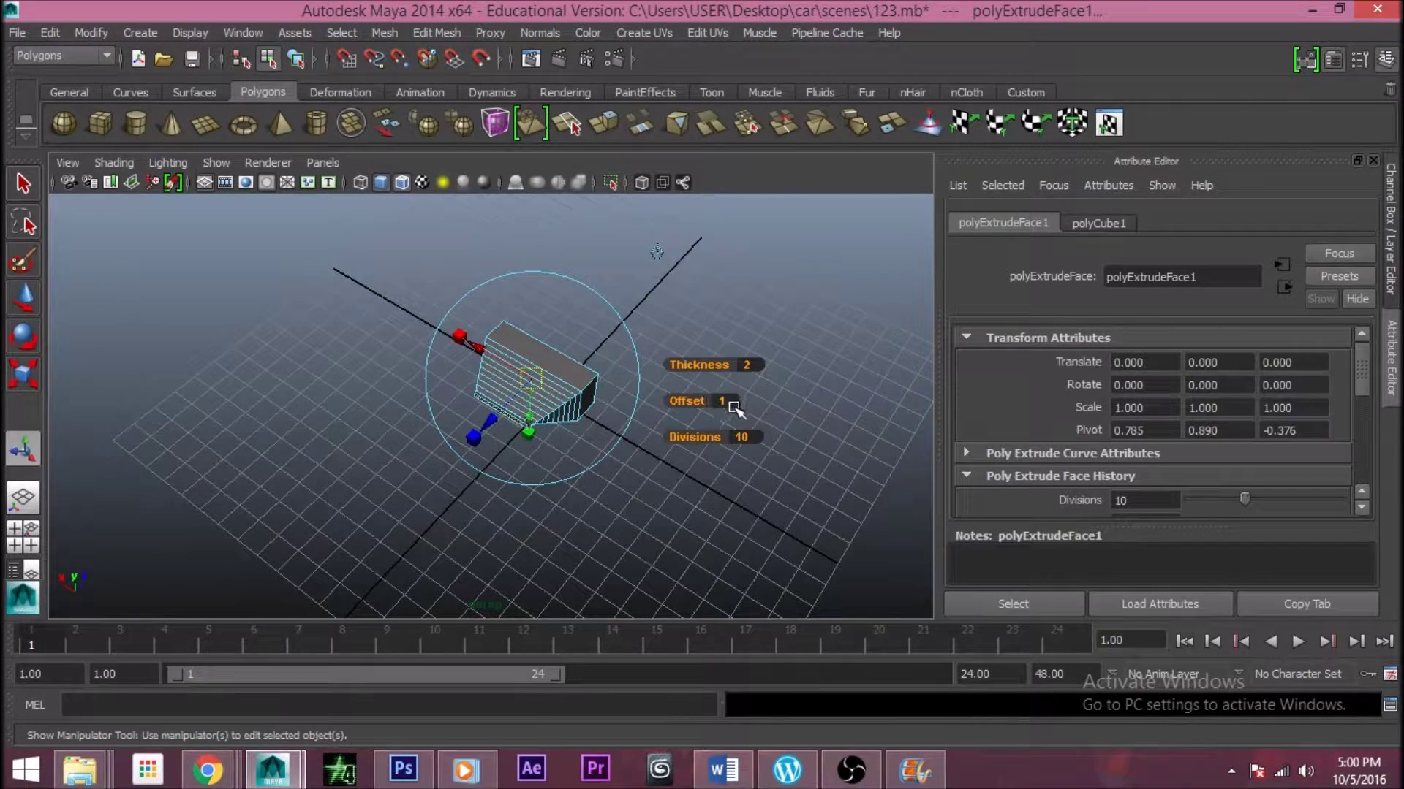
left_click(826, 359)
Undo the end-face extrusion to restore the plain long box
left_click(568, 325)
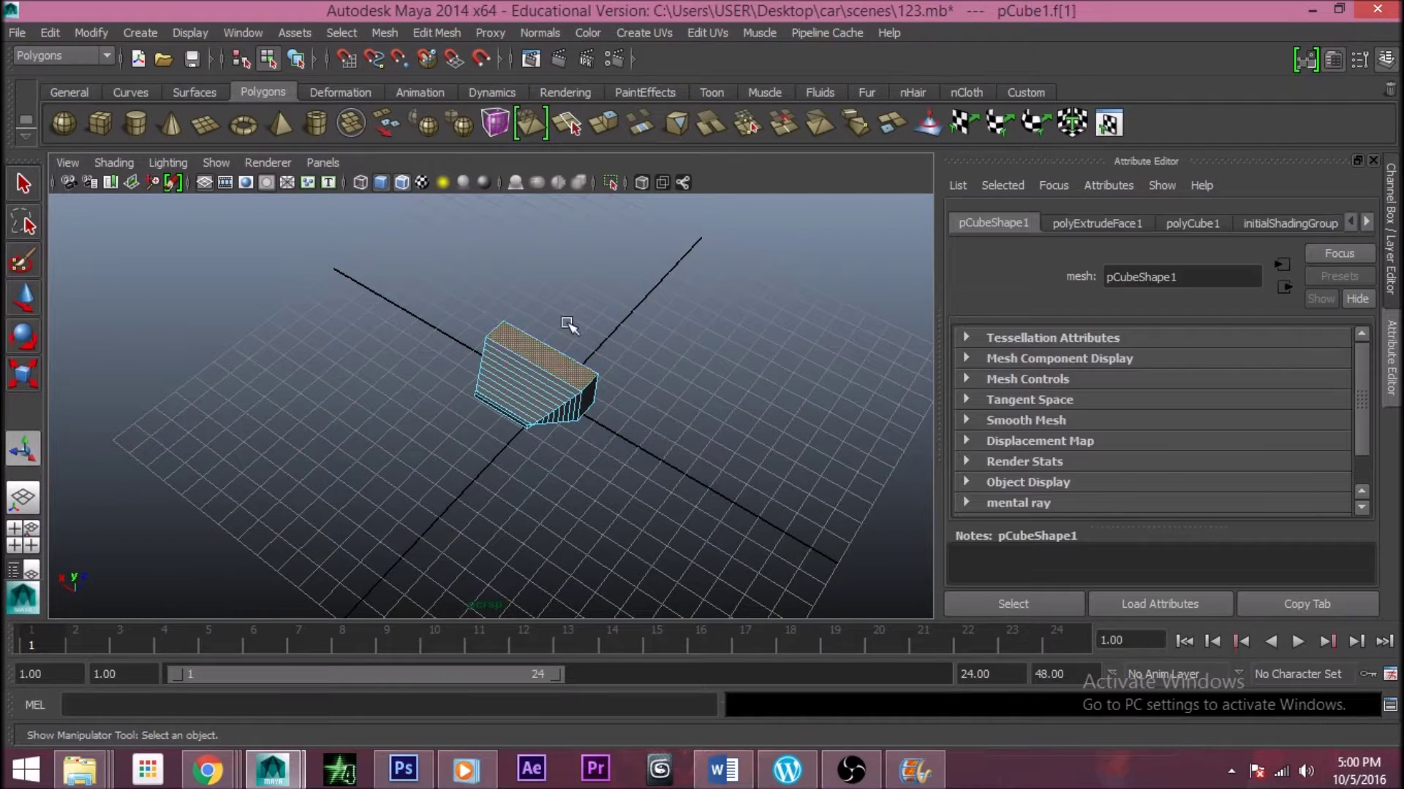
left_click(816, 511)
key("ctrl+z")
key("ctrl+z")
key("ctrl+z")
key("ctrl+z")
key("ctrl+z")
key("ctrl+z")
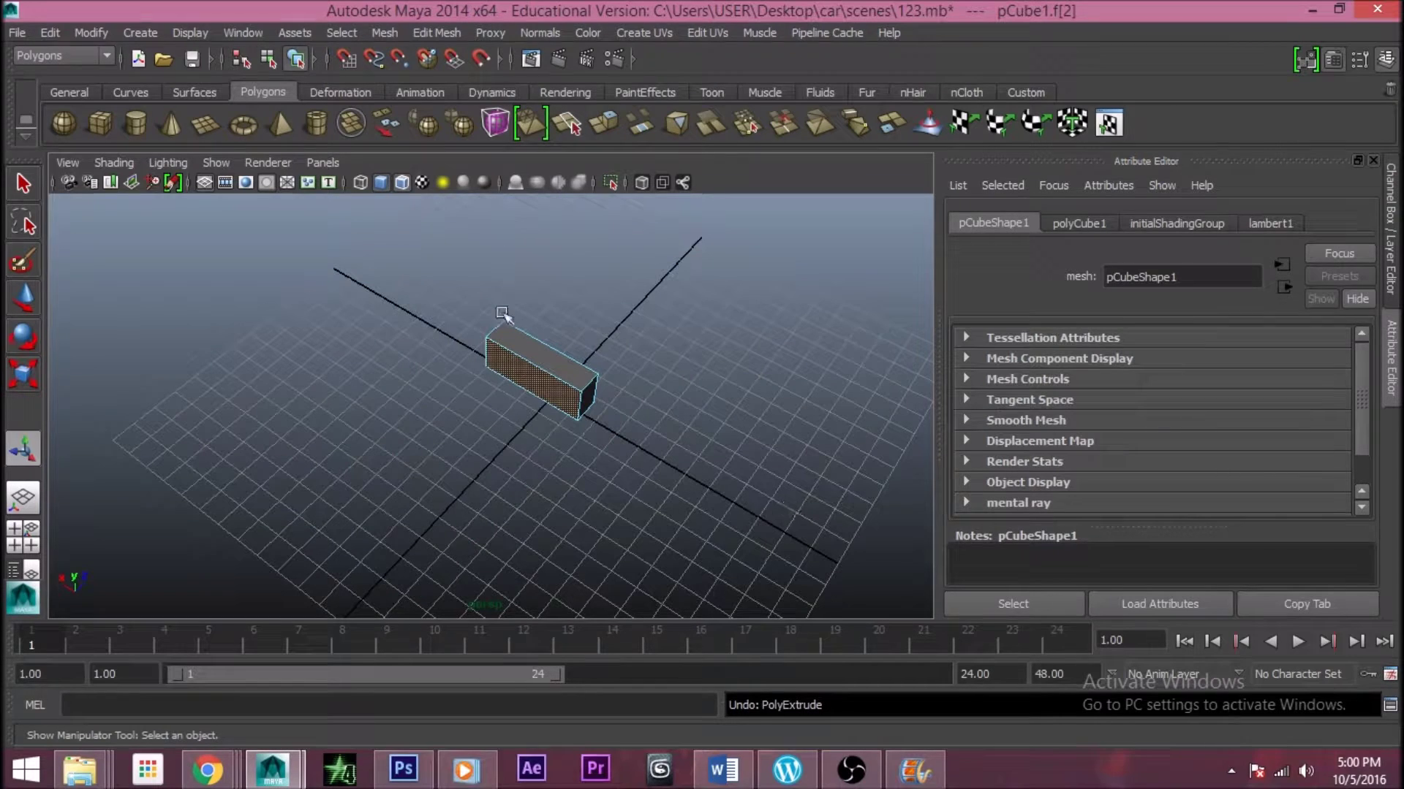
left_click(584, 314)
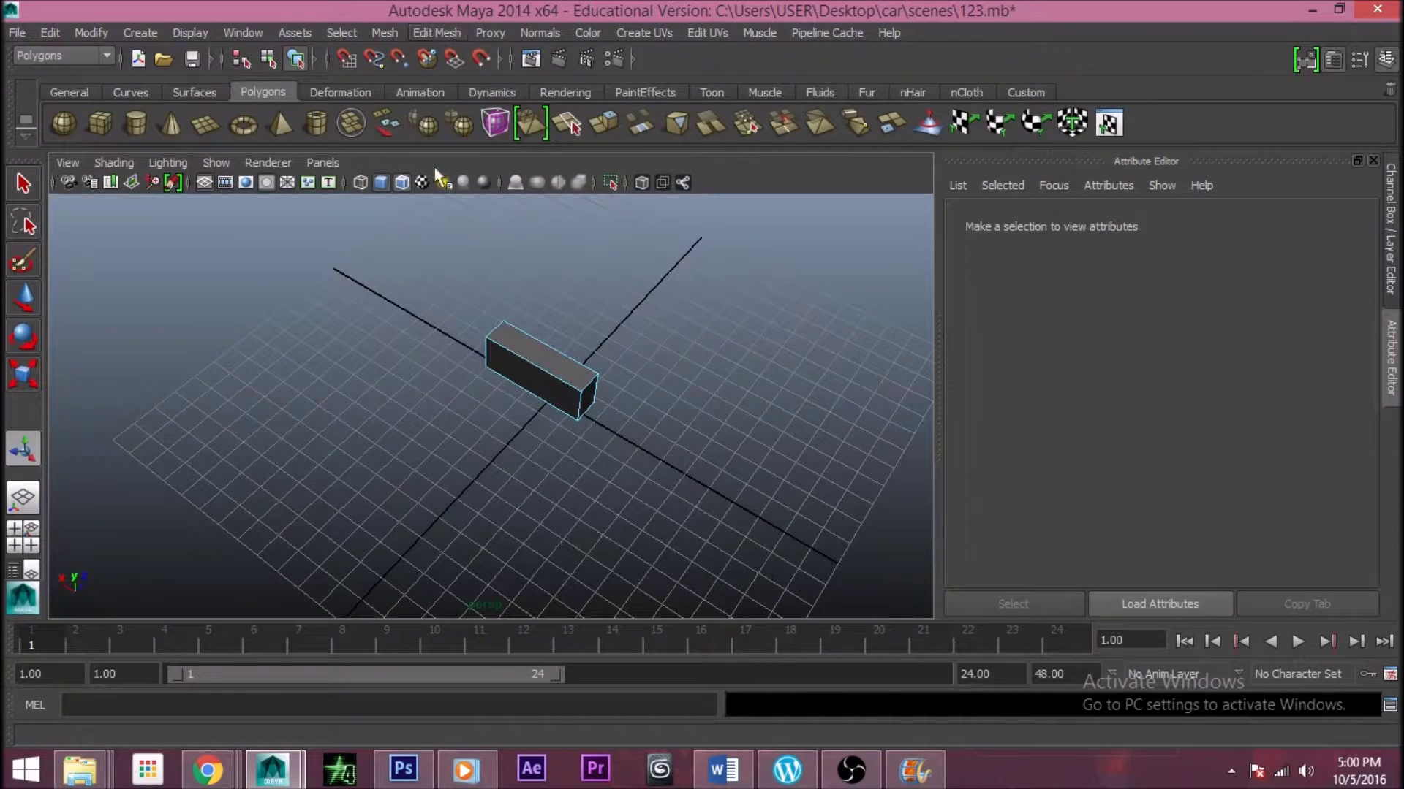
Cycle through edge and face modes, then select the whole box and open the Edit Mesh menu
right_click_drag(527, 320, 526, 267)
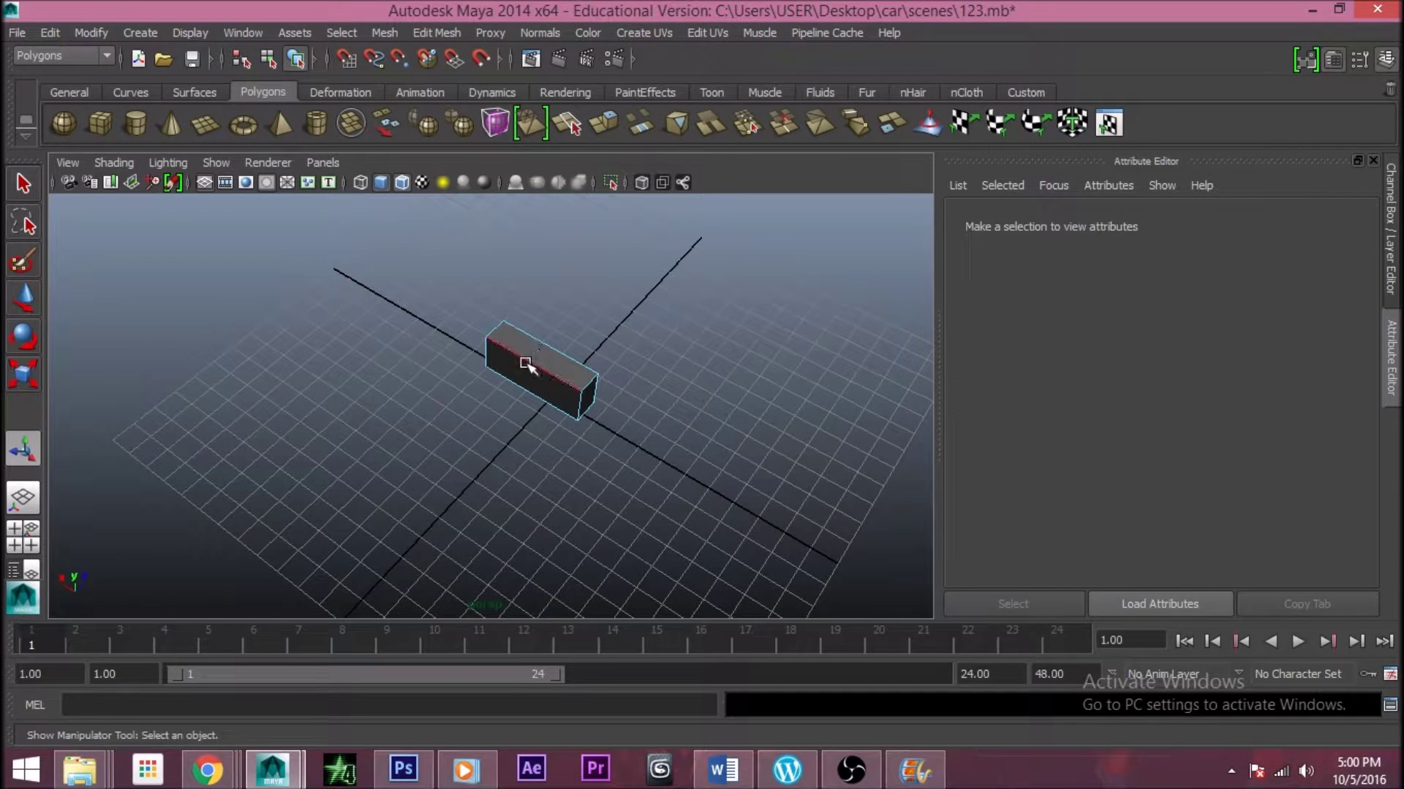
left_click(578, 362)
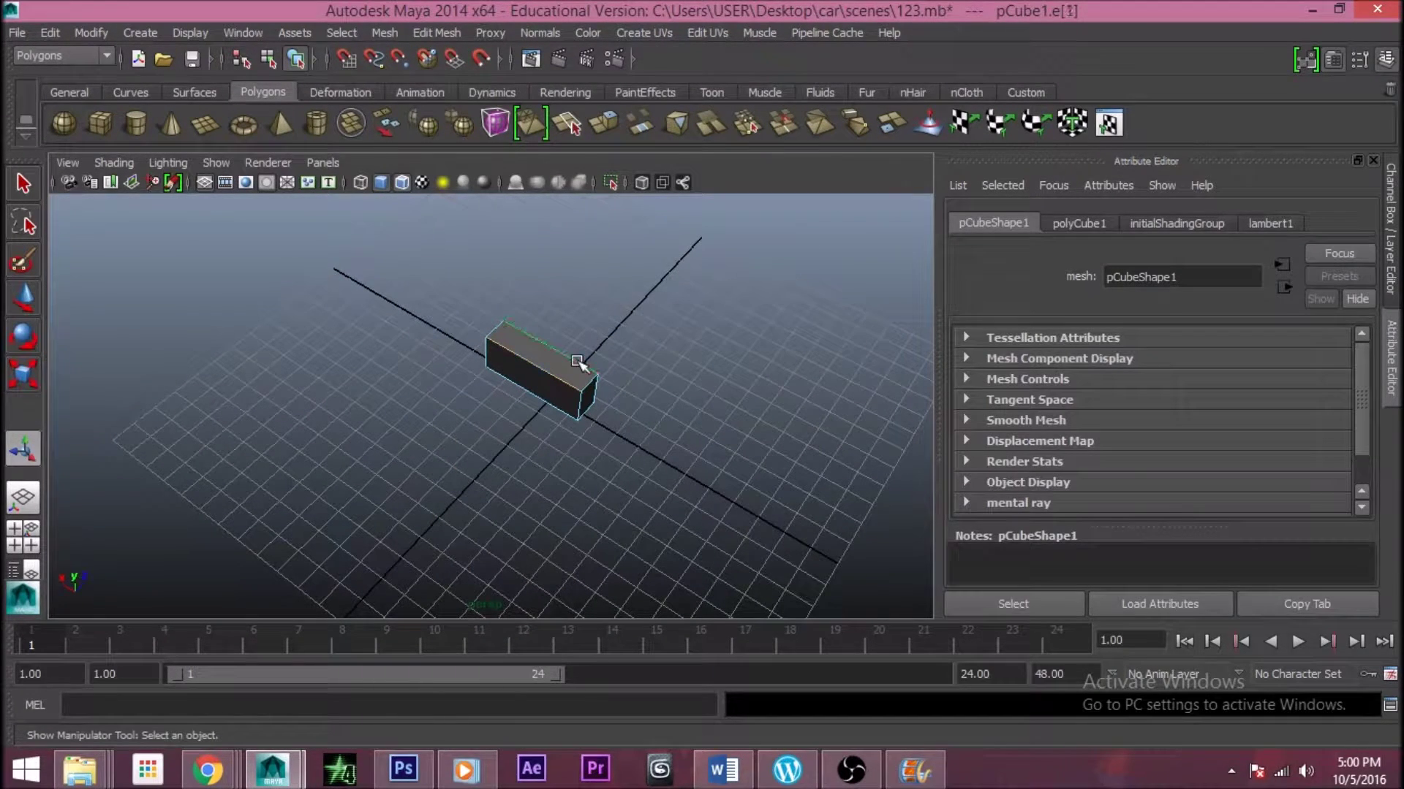
left_click(569, 355)
right_click_drag(540, 361, 620, 305)
left_click(565, 368)
left_click(442, 376)
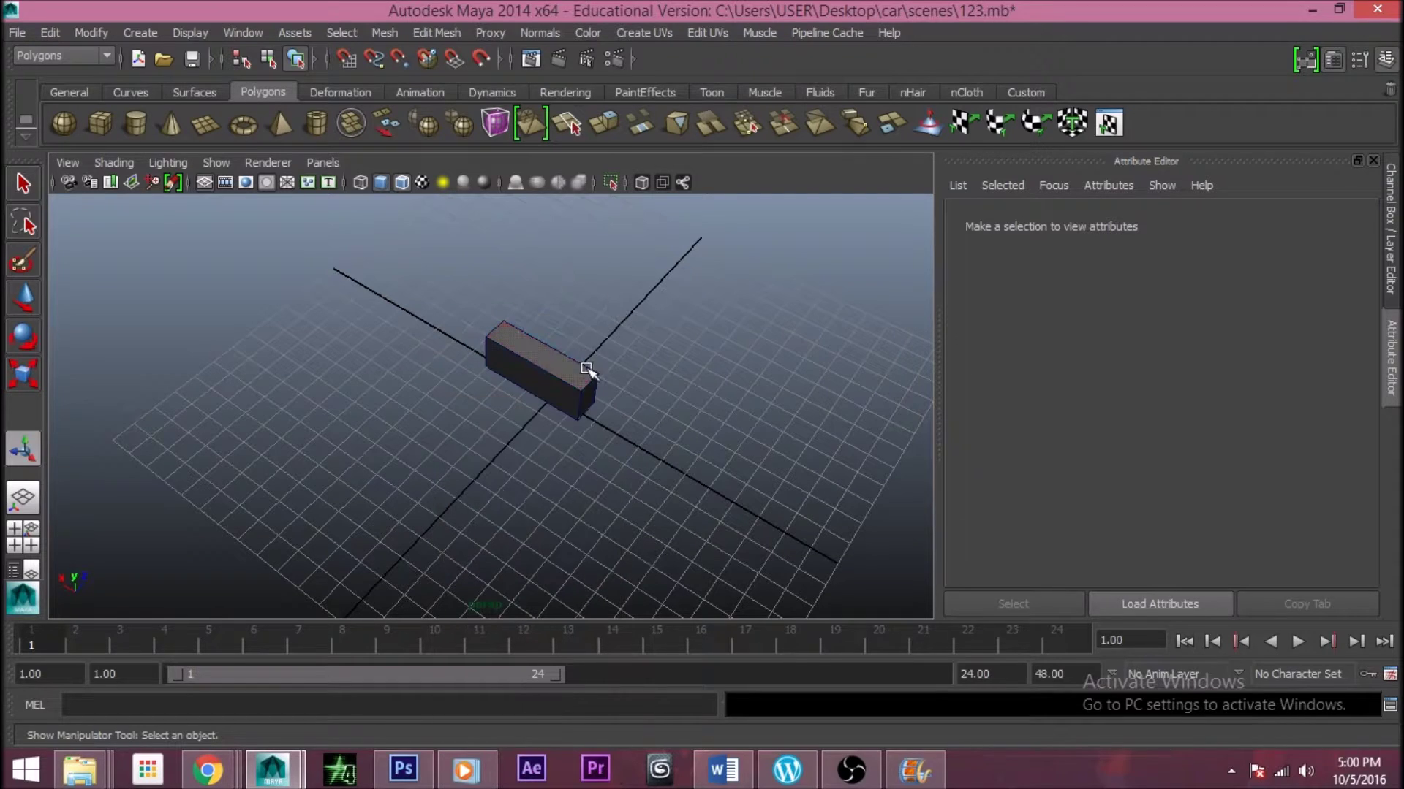
left_click(587, 369)
left_click(442, 34)
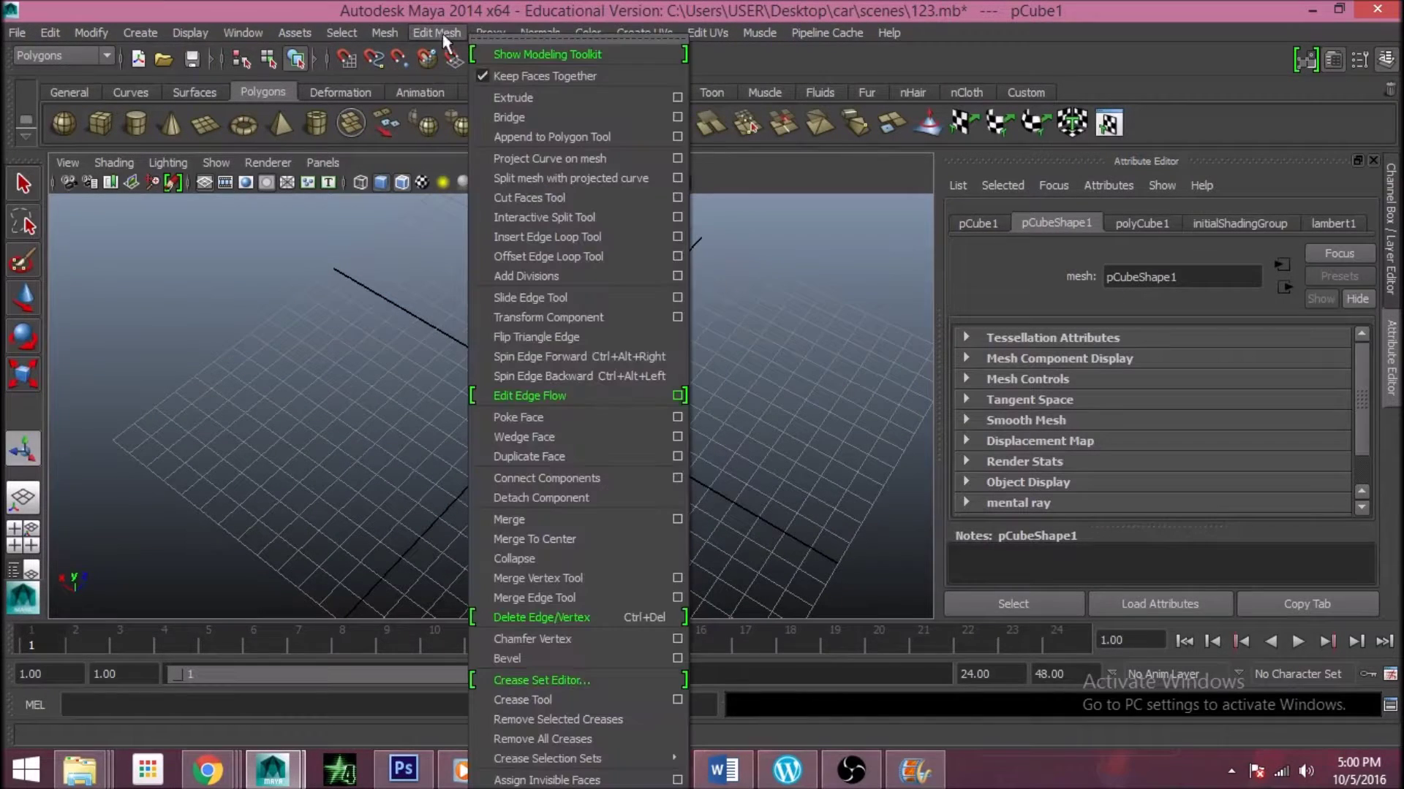
Insert an edge loop across the box's middle, undoing an extra loop near the left end
left_click(677, 237)
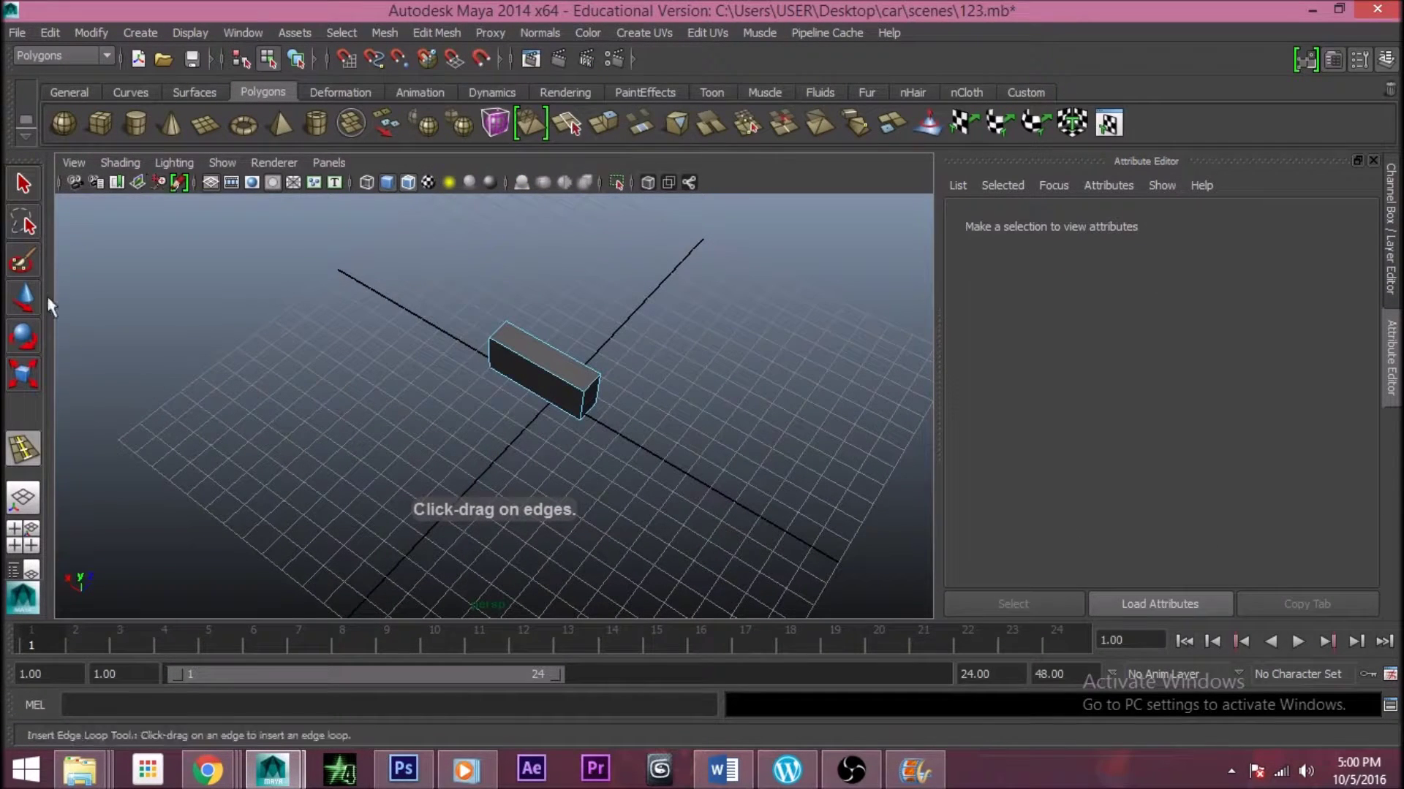
scroll(504, 457, "up", 4)
left_click_drag(561, 362, 565, 354)
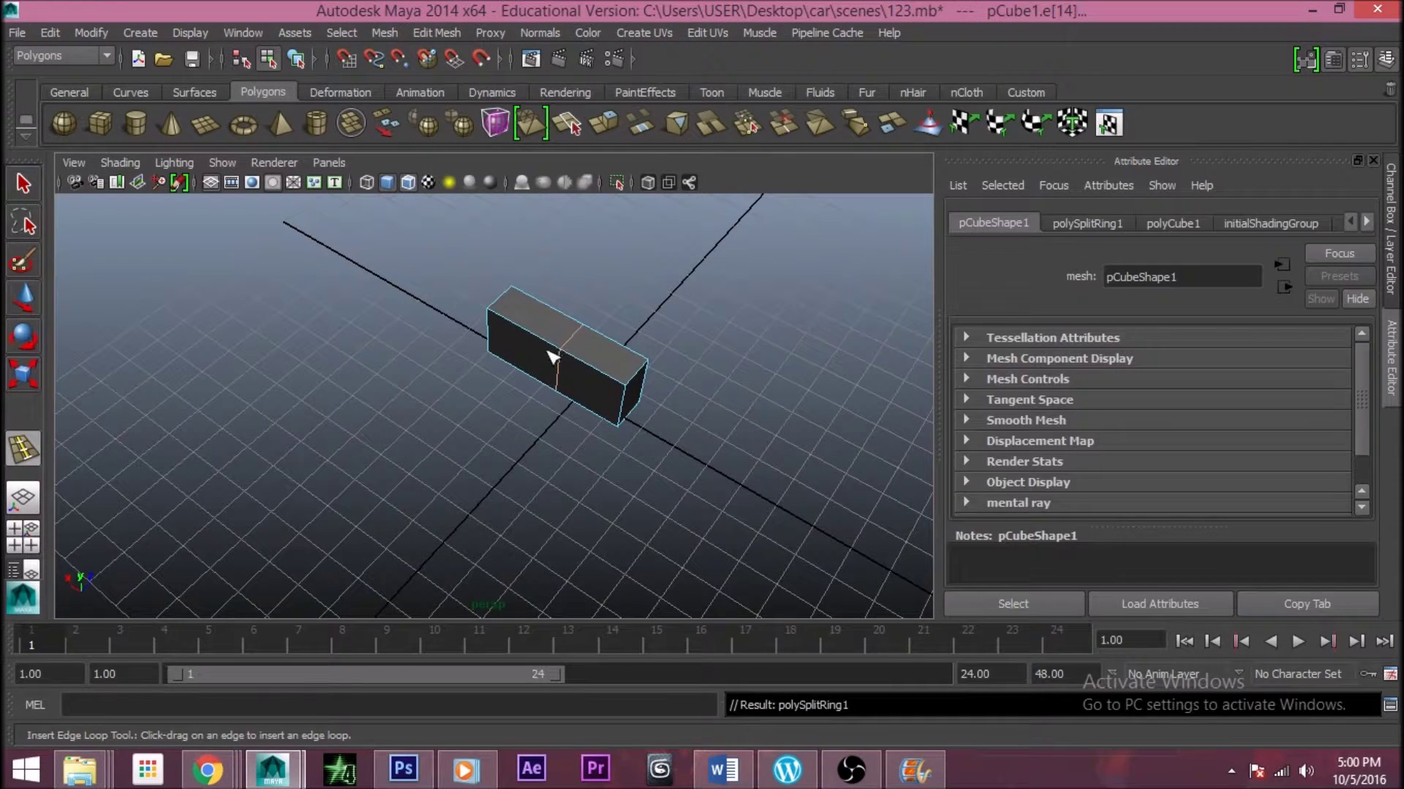
left_click_drag(559, 345, 480, 292)
key("ctrl+z")
Open the Insert Edge Loop Tool settings, add a middle loop and undo the extra one
left_click(451, 34)
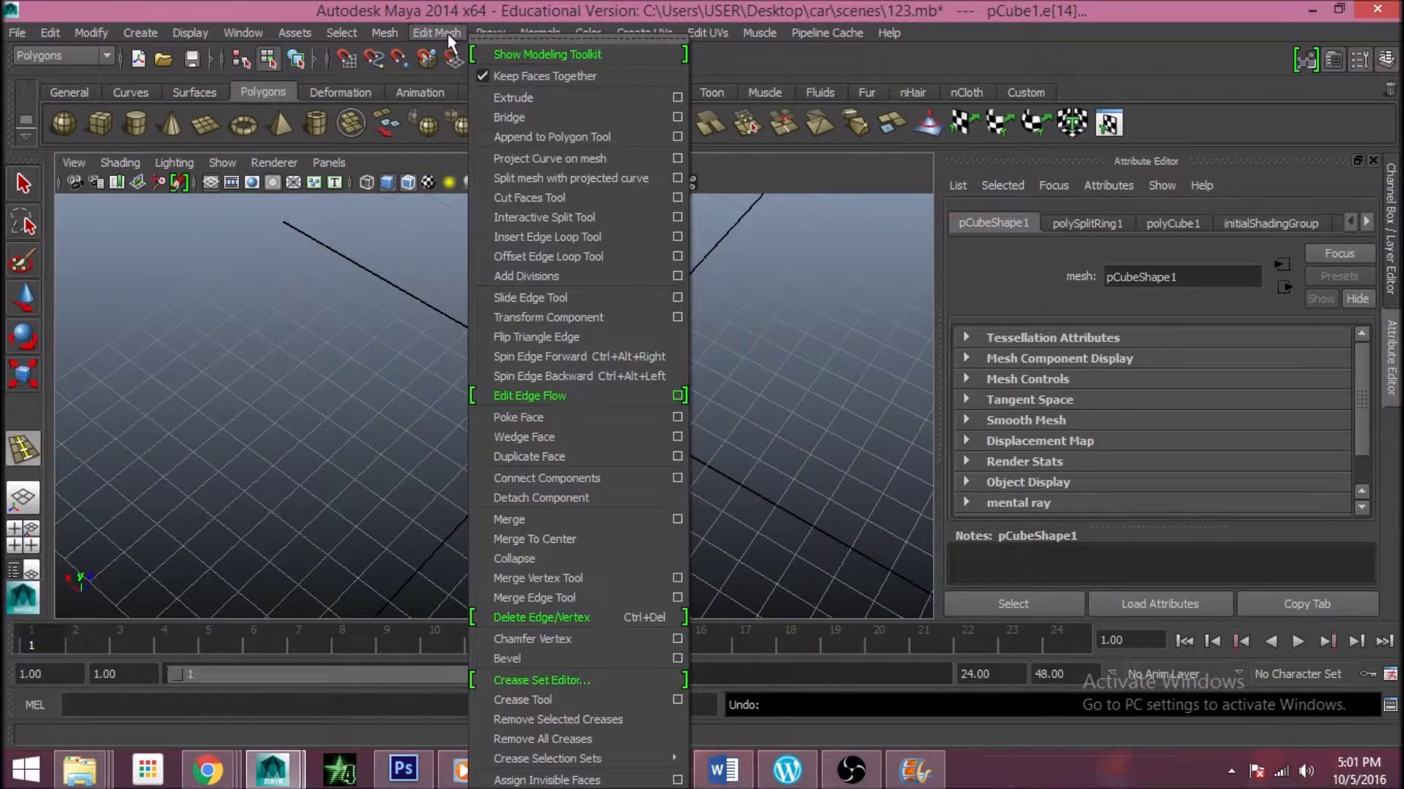
left_click(677, 237)
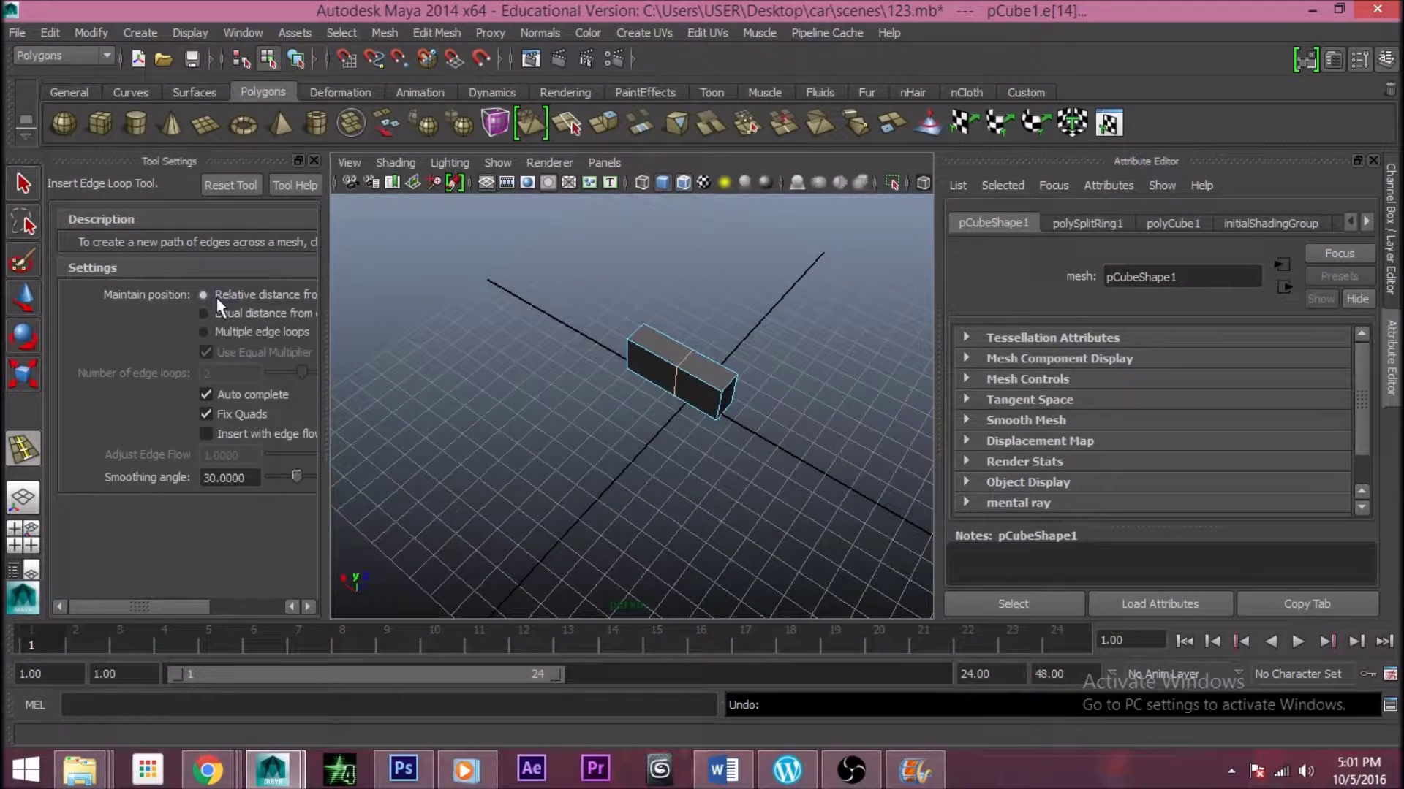
left_click_drag(324, 324, 379, 316)
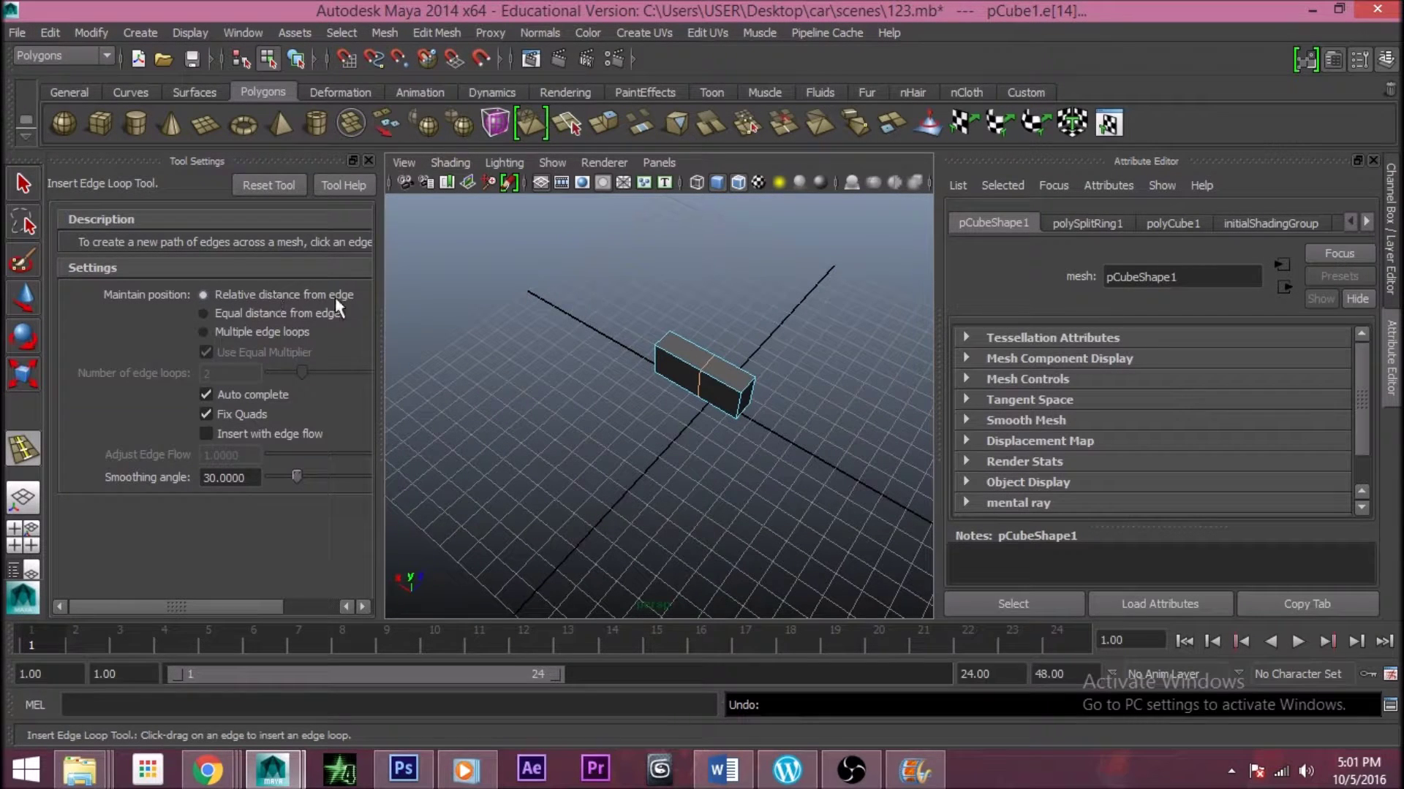
left_click_drag(663, 352, 680, 369)
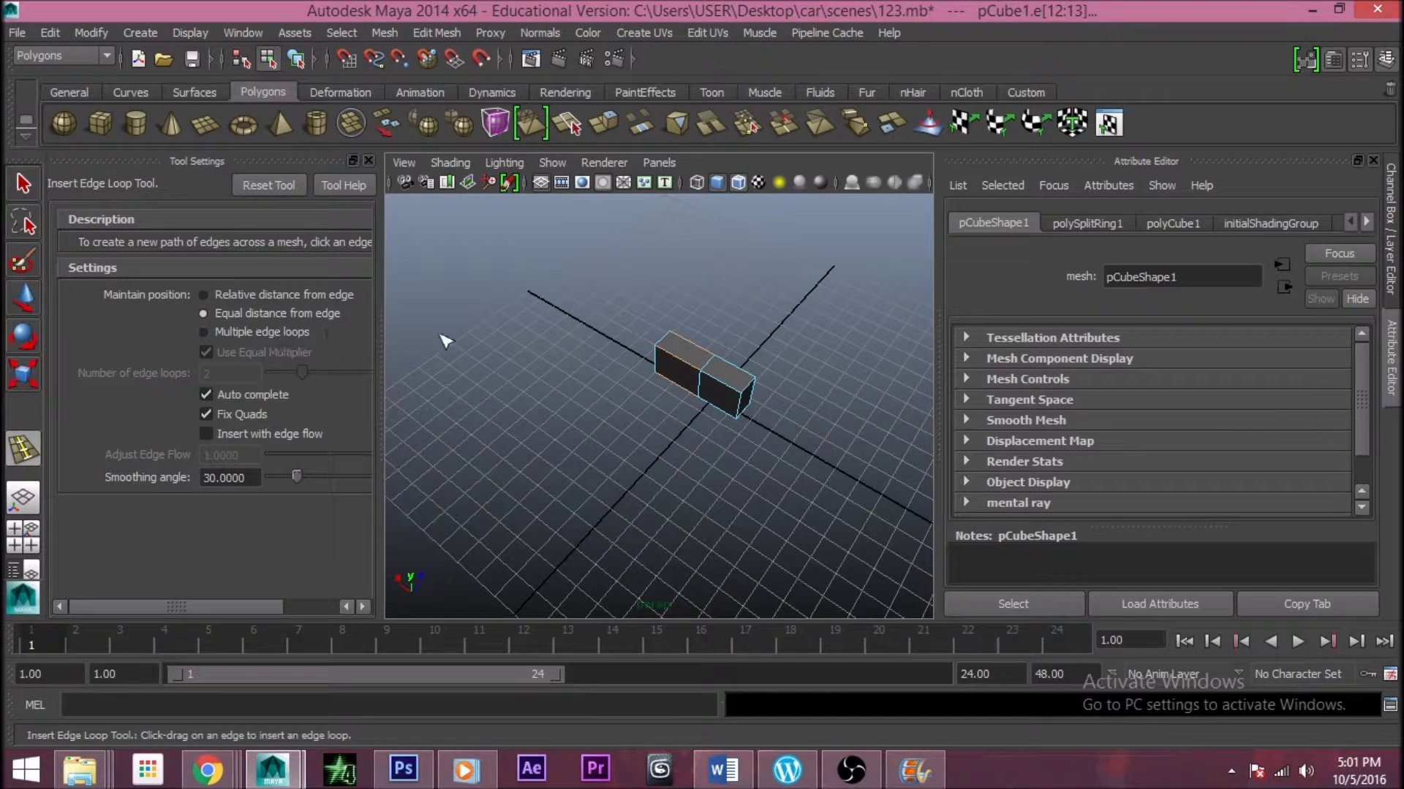
left_click_drag(687, 358, 674, 353)
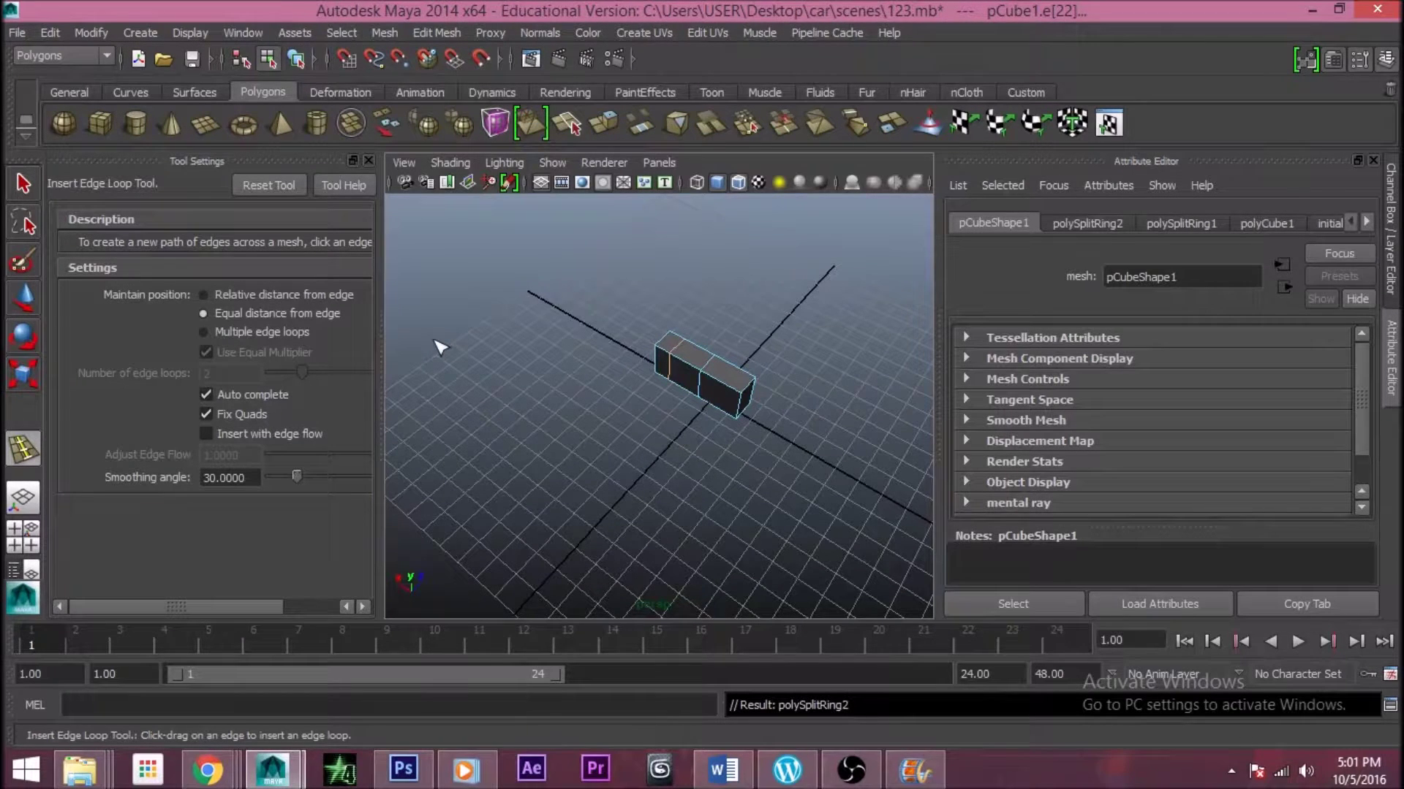
key("ctrl+z")
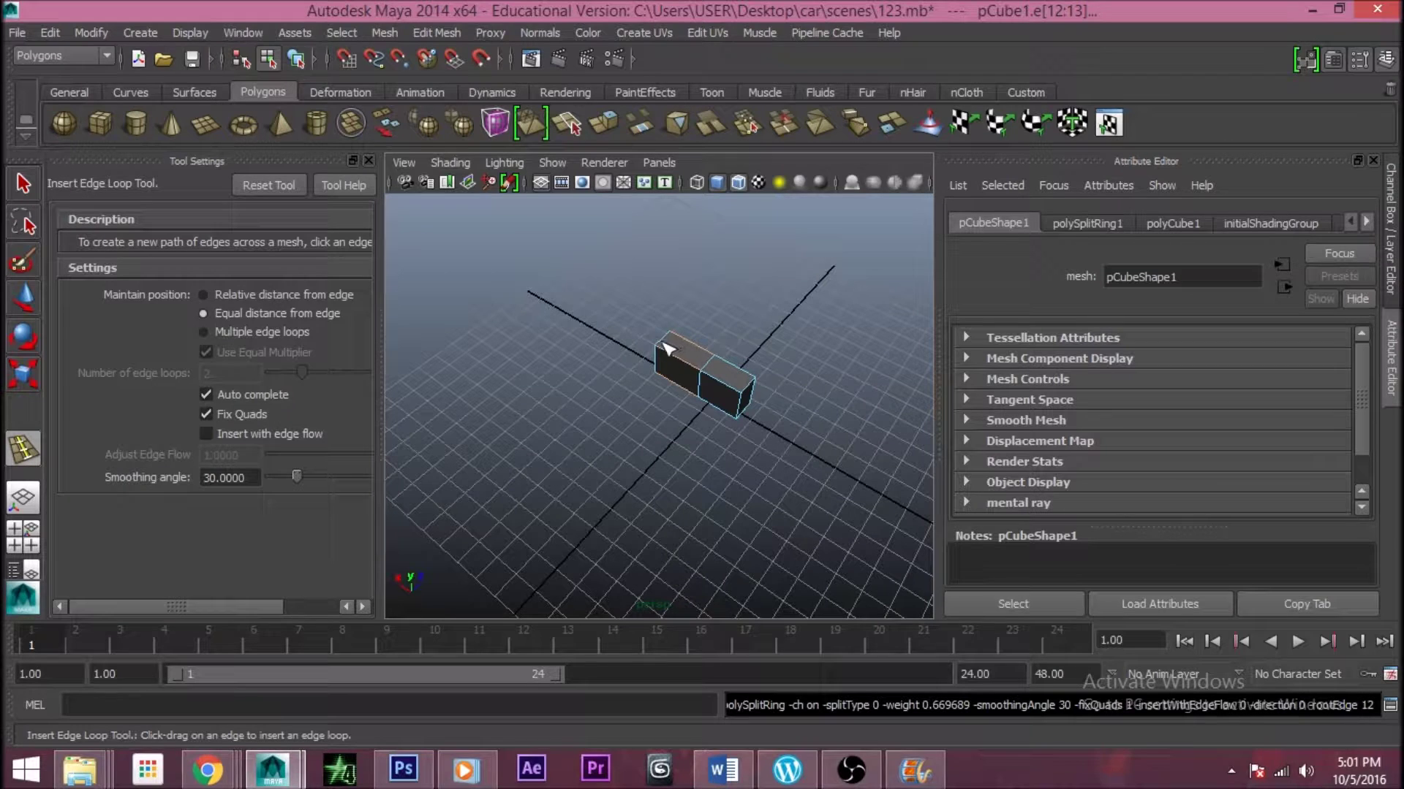
Switch Insert Edge Loop to multiple loops and add a loop across the left half
left_click(218, 336)
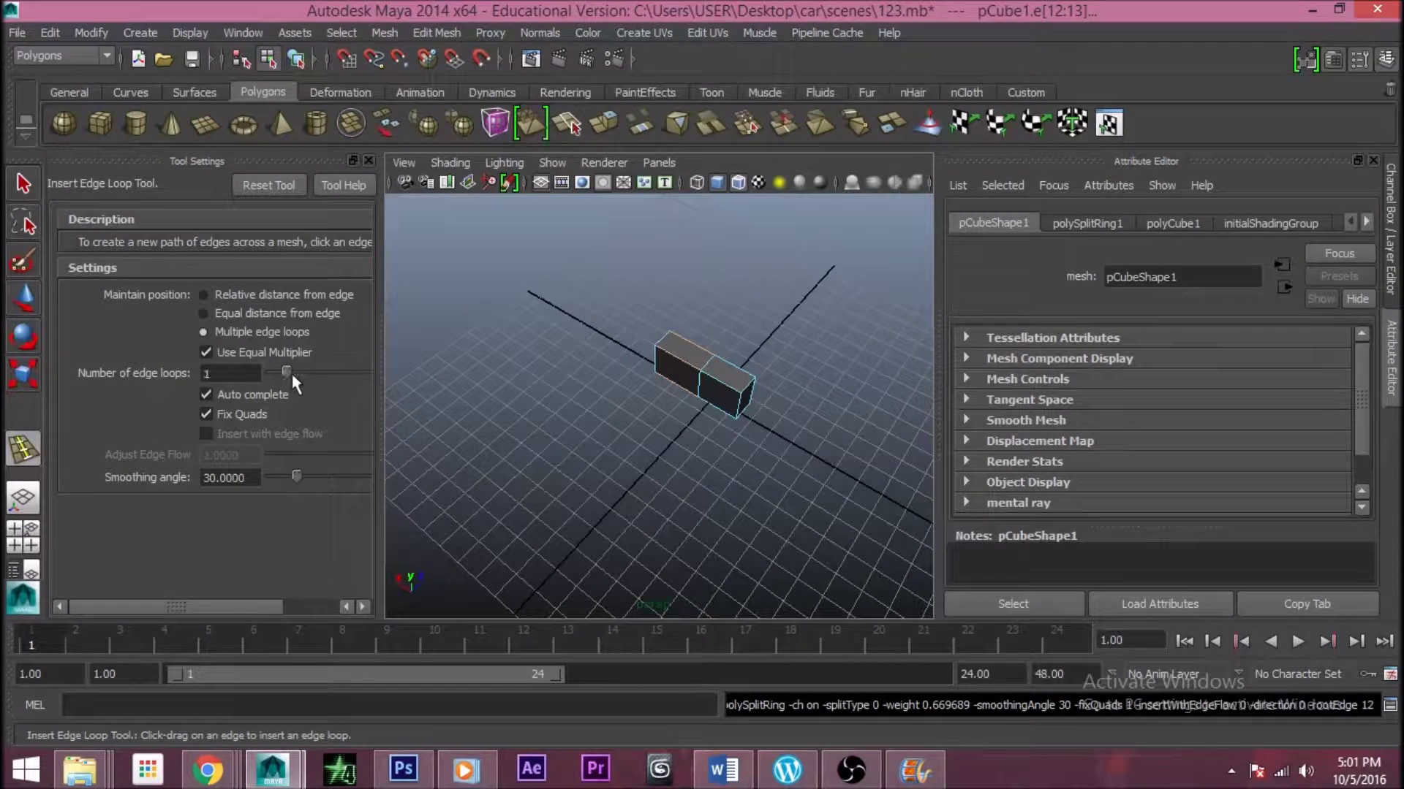
left_click_drag(674, 363, 679, 364)
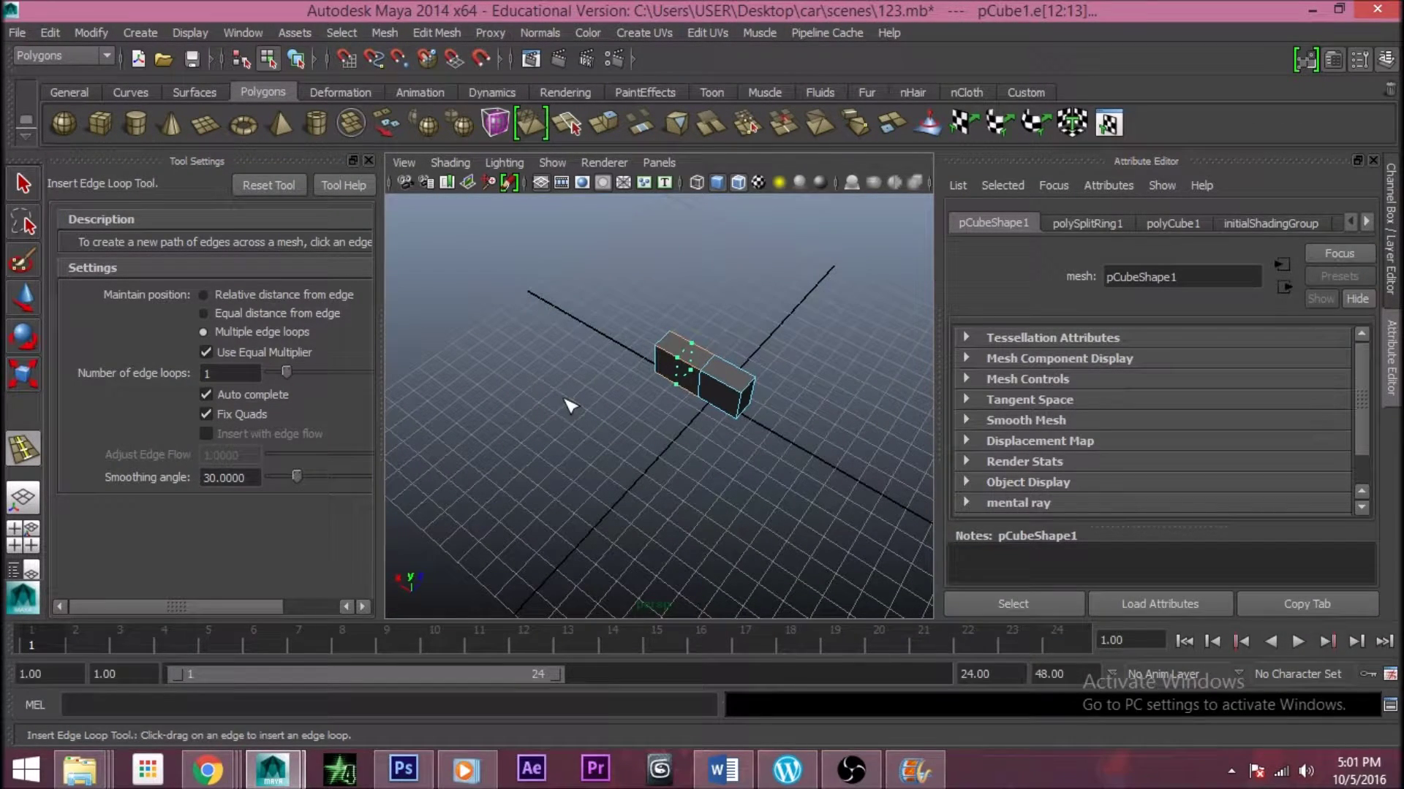
key("Return")
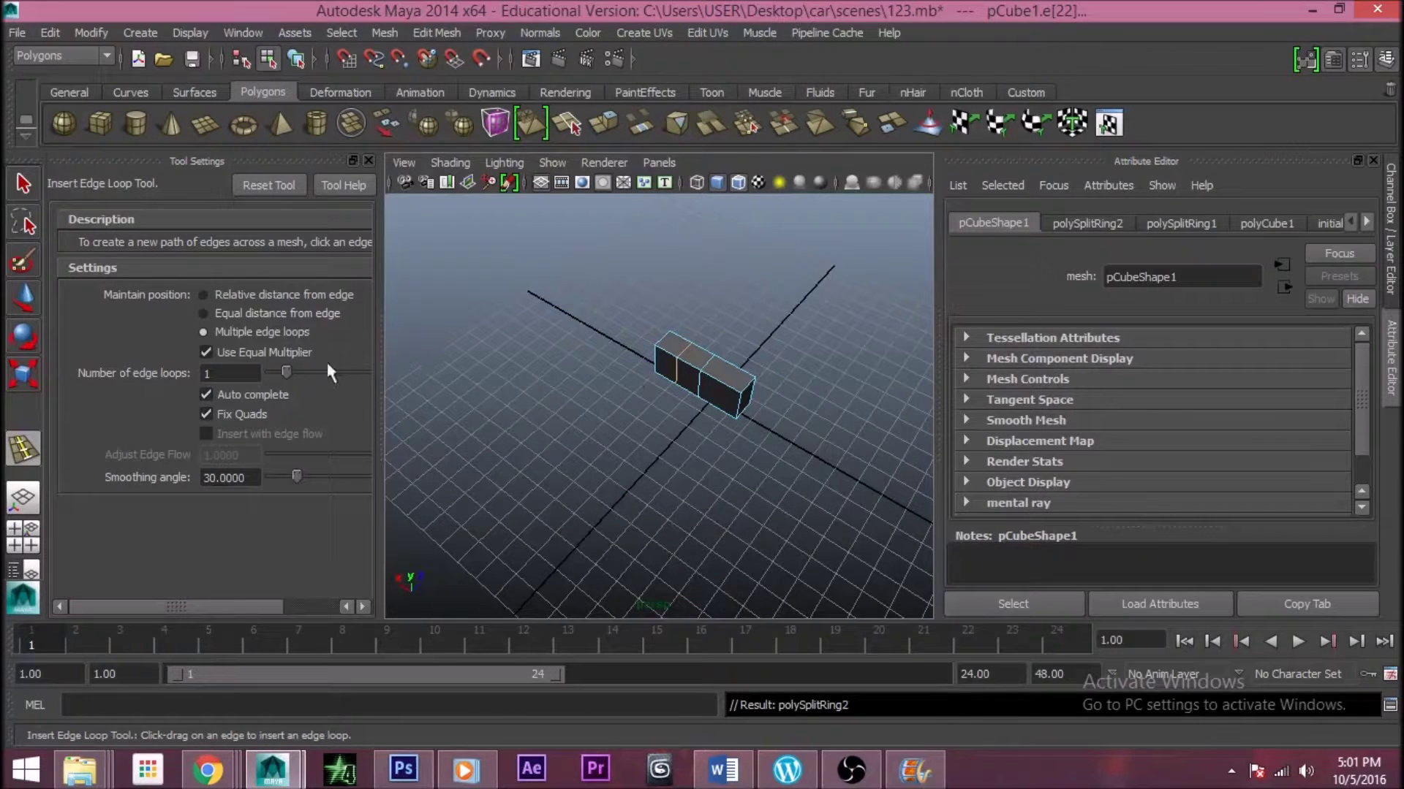
Insert three evenly spaced edge loops across the right half of the box
left_click(729, 388)
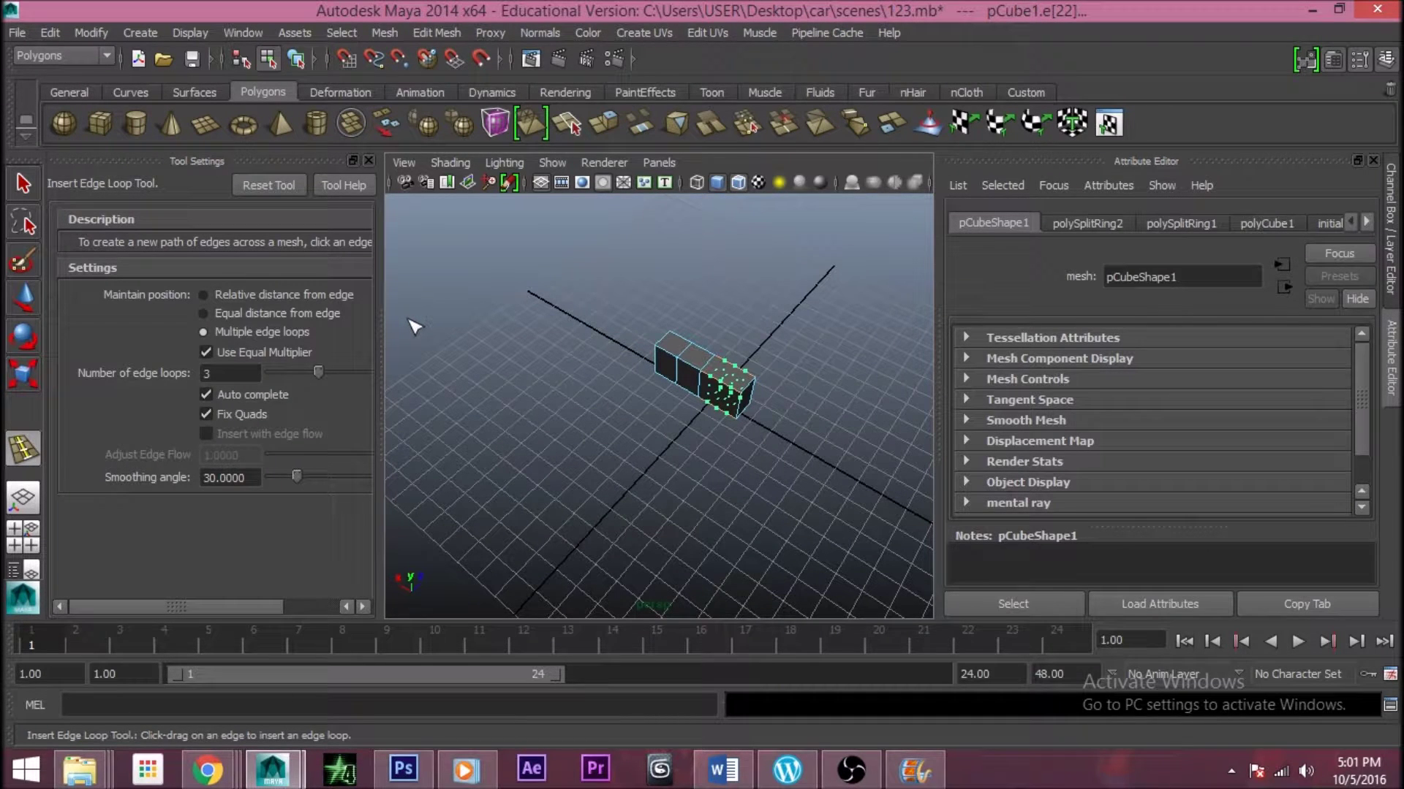
key("Return")
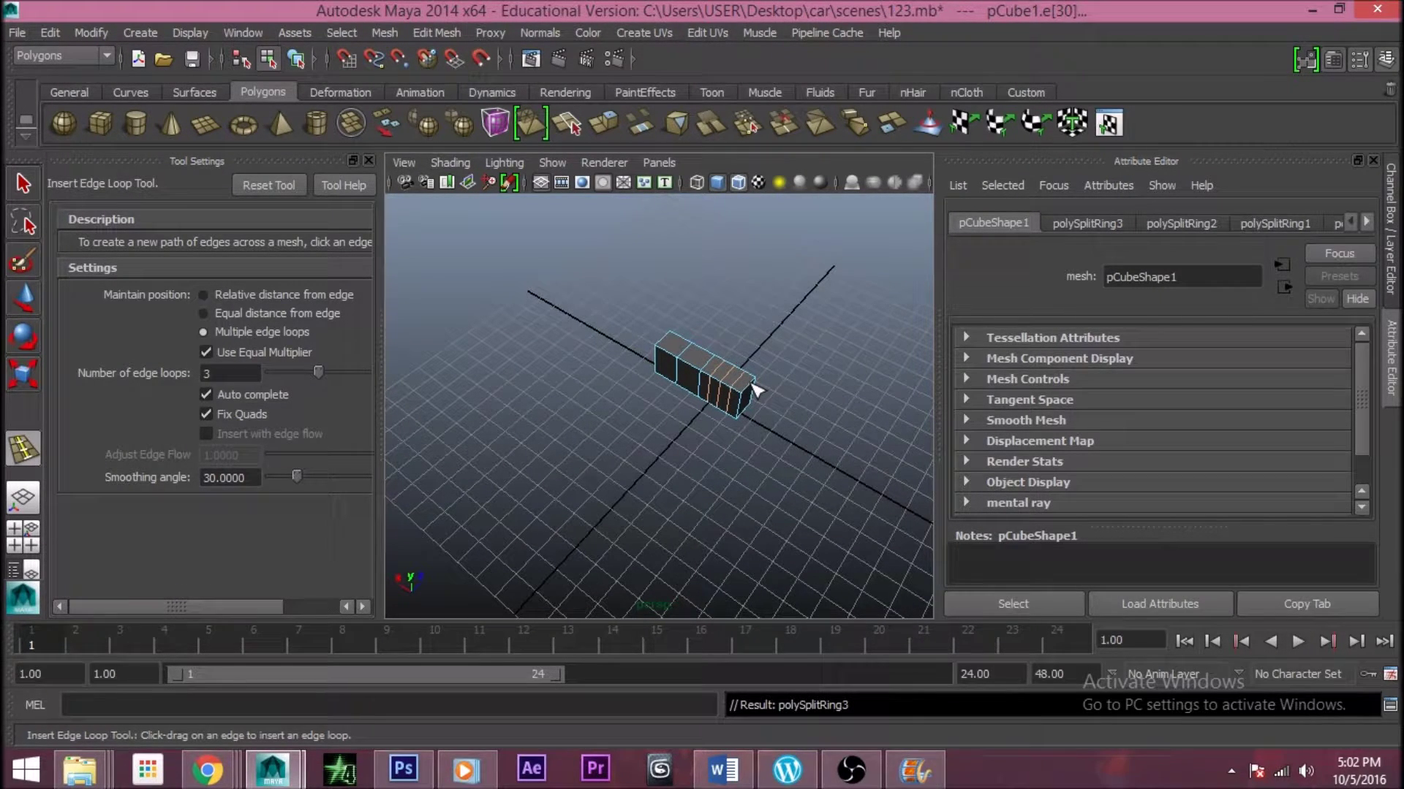
scroll(731, 391, "up", 3)
scroll(777, 388, "up", 2)
scroll(614, 395, "down", 5)
scroll(674, 377, "up", 2)
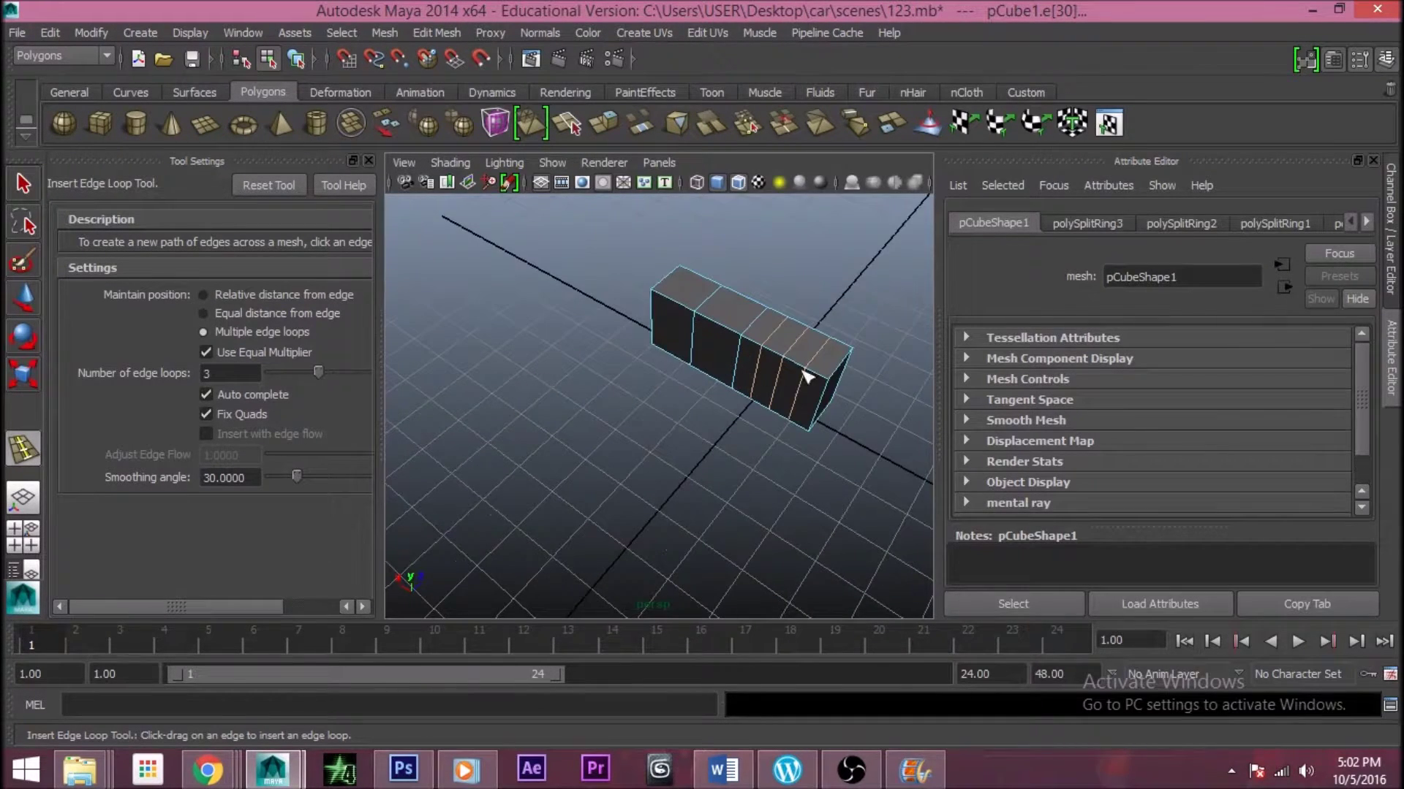
scroll(758, 370, "up", 4)
scroll(664, 388, "down", 3)
scroll(694, 387, "up", 1)
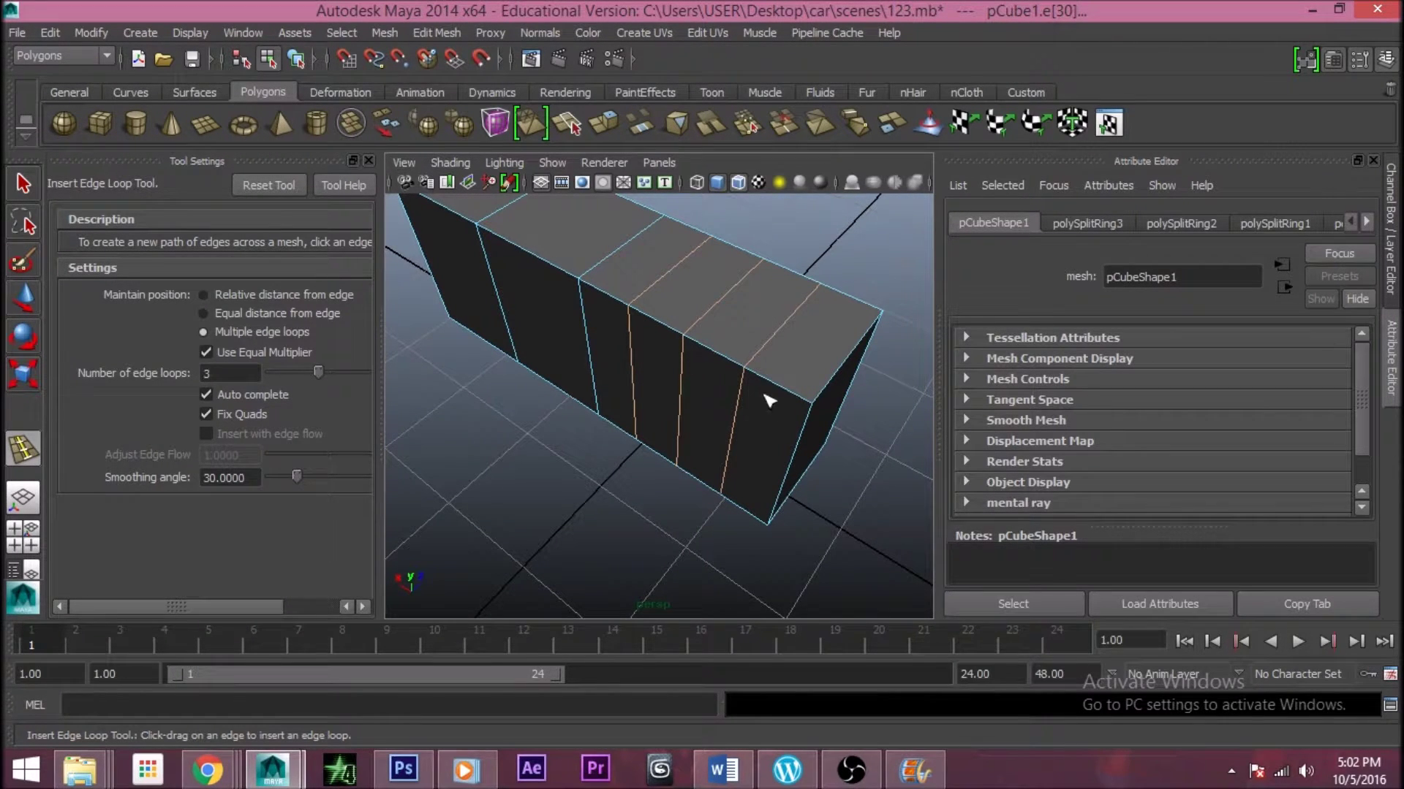
Undo an extra set of three loops near the end and return to the Select Tool
left_click(817, 405)
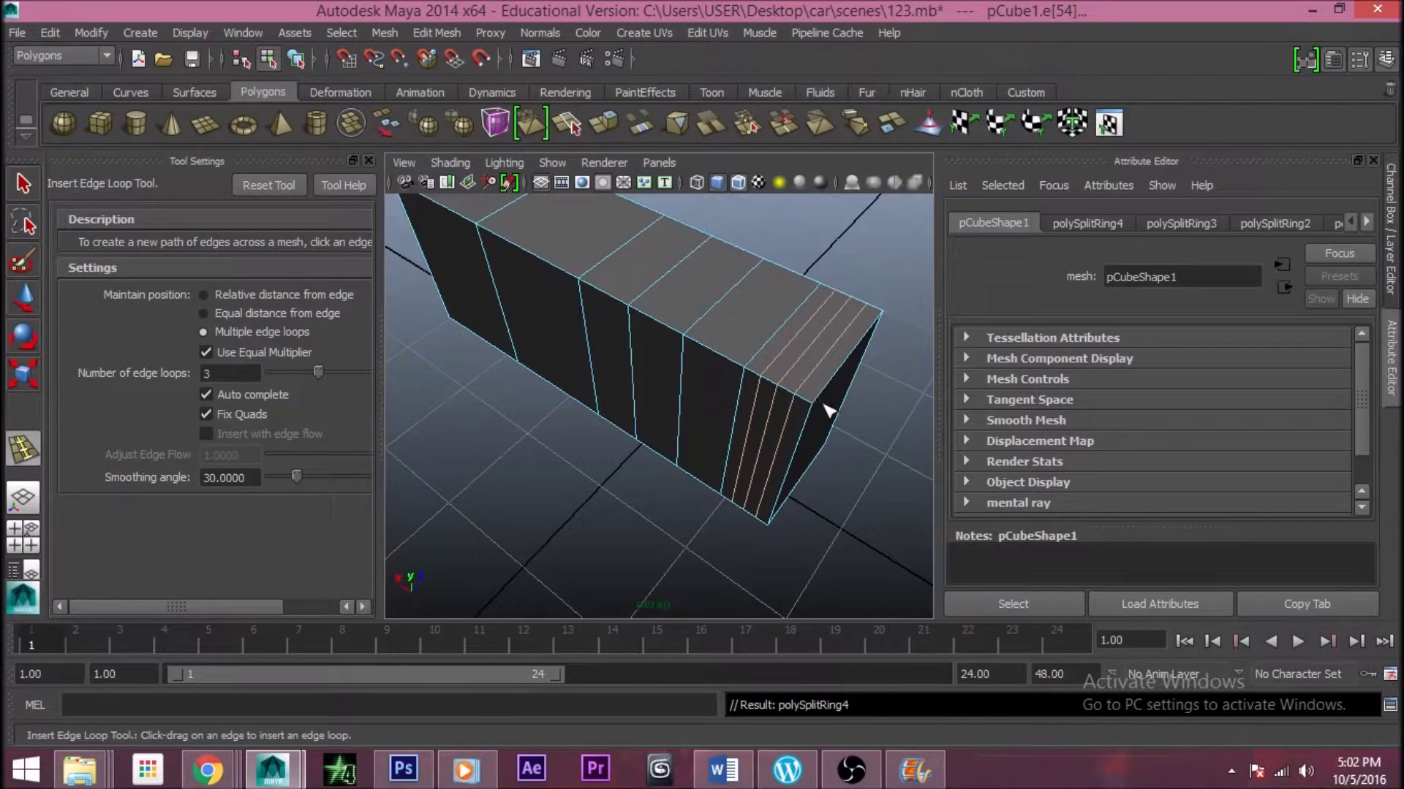
key("ctrl+z")
left_click(25, 186)
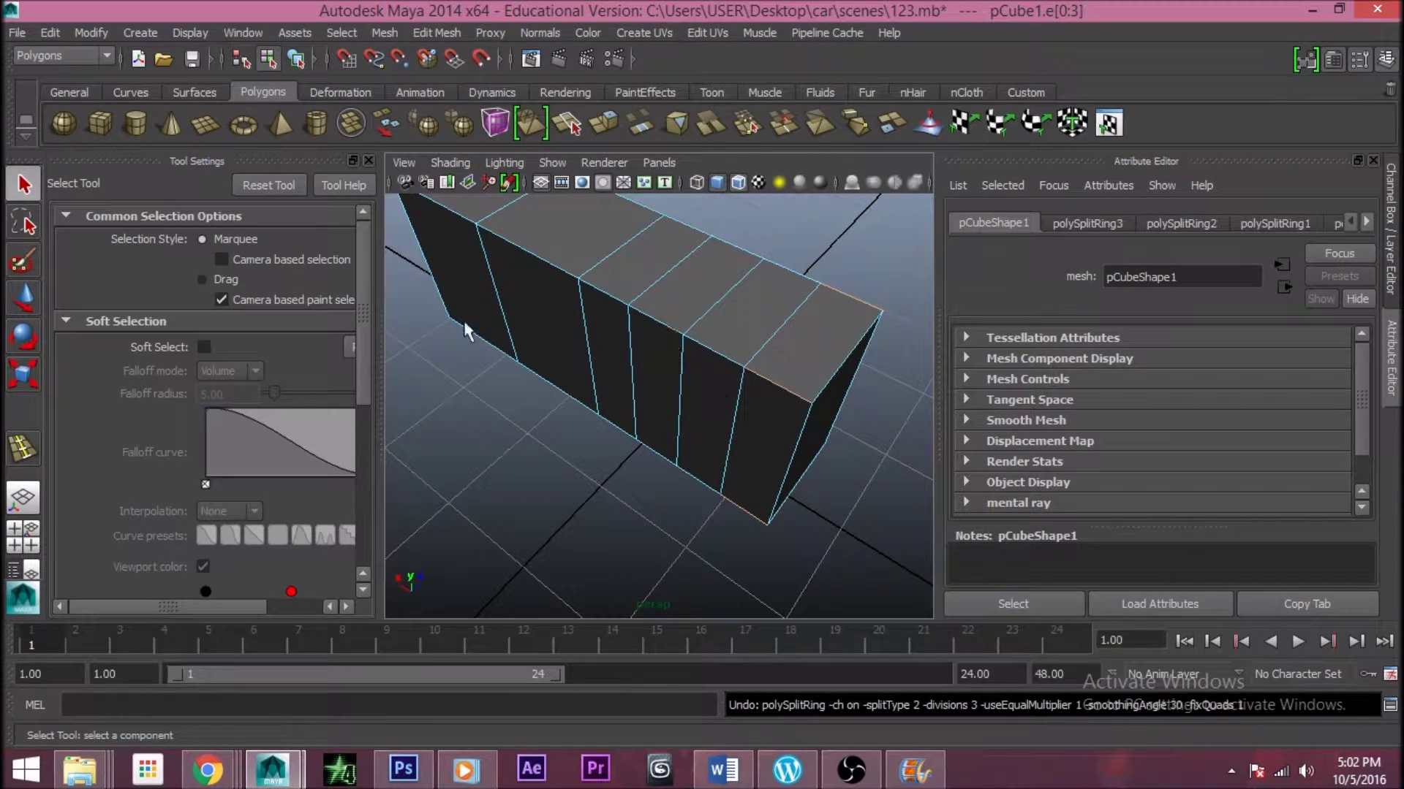
Hide the tool settings and try selecting top and side edges near the box's end
left_click(369, 160)
scroll(643, 395, "down", 3)
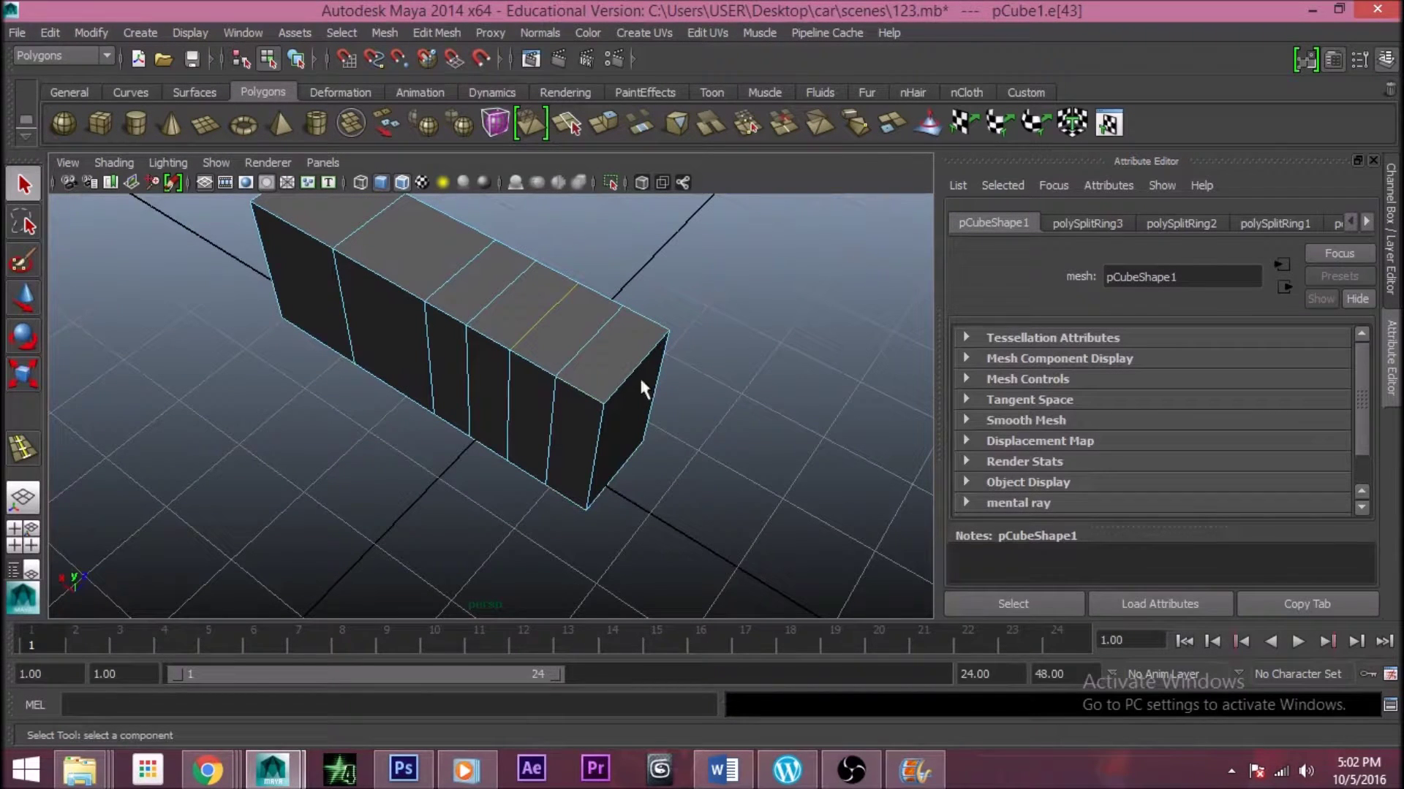
left_click(626, 377)
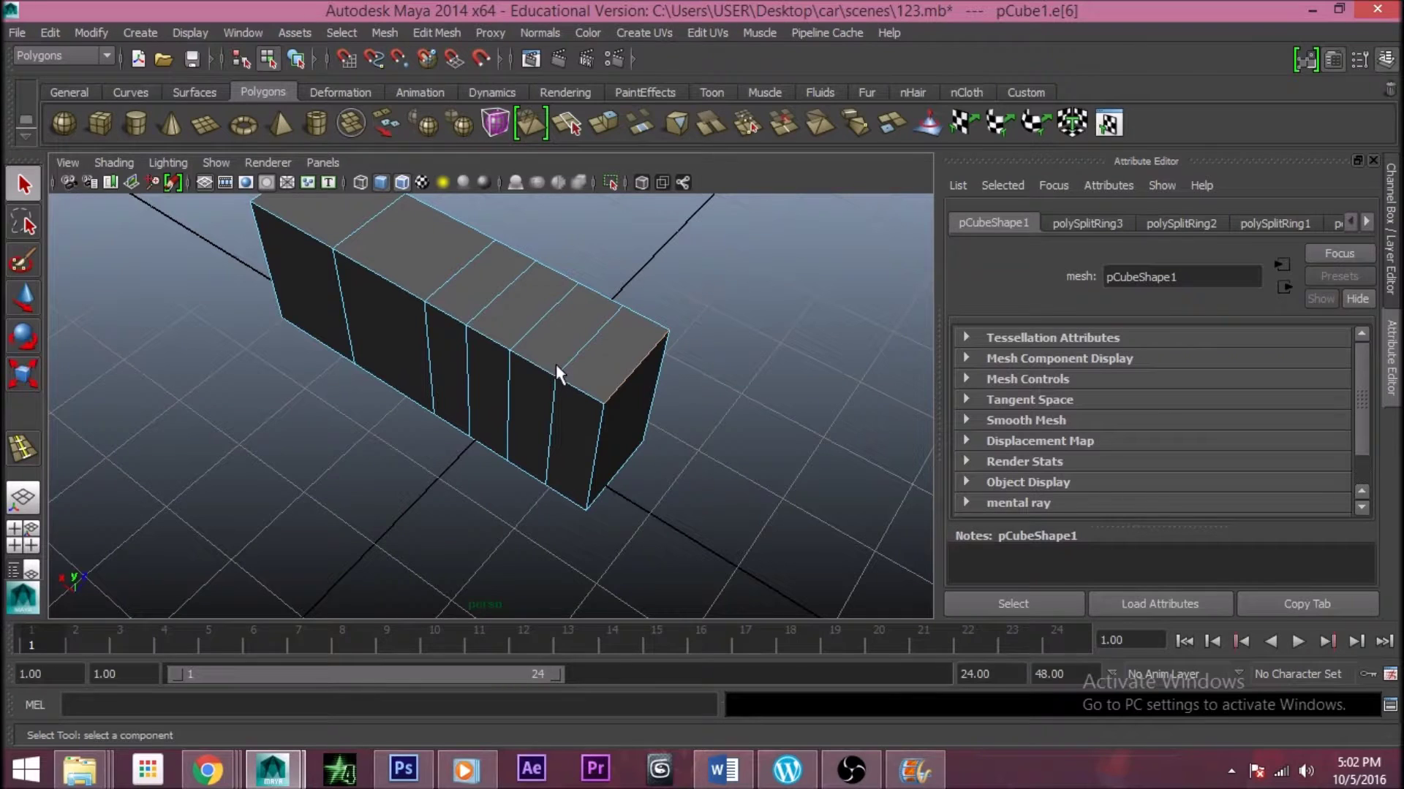
left_click(548, 325)
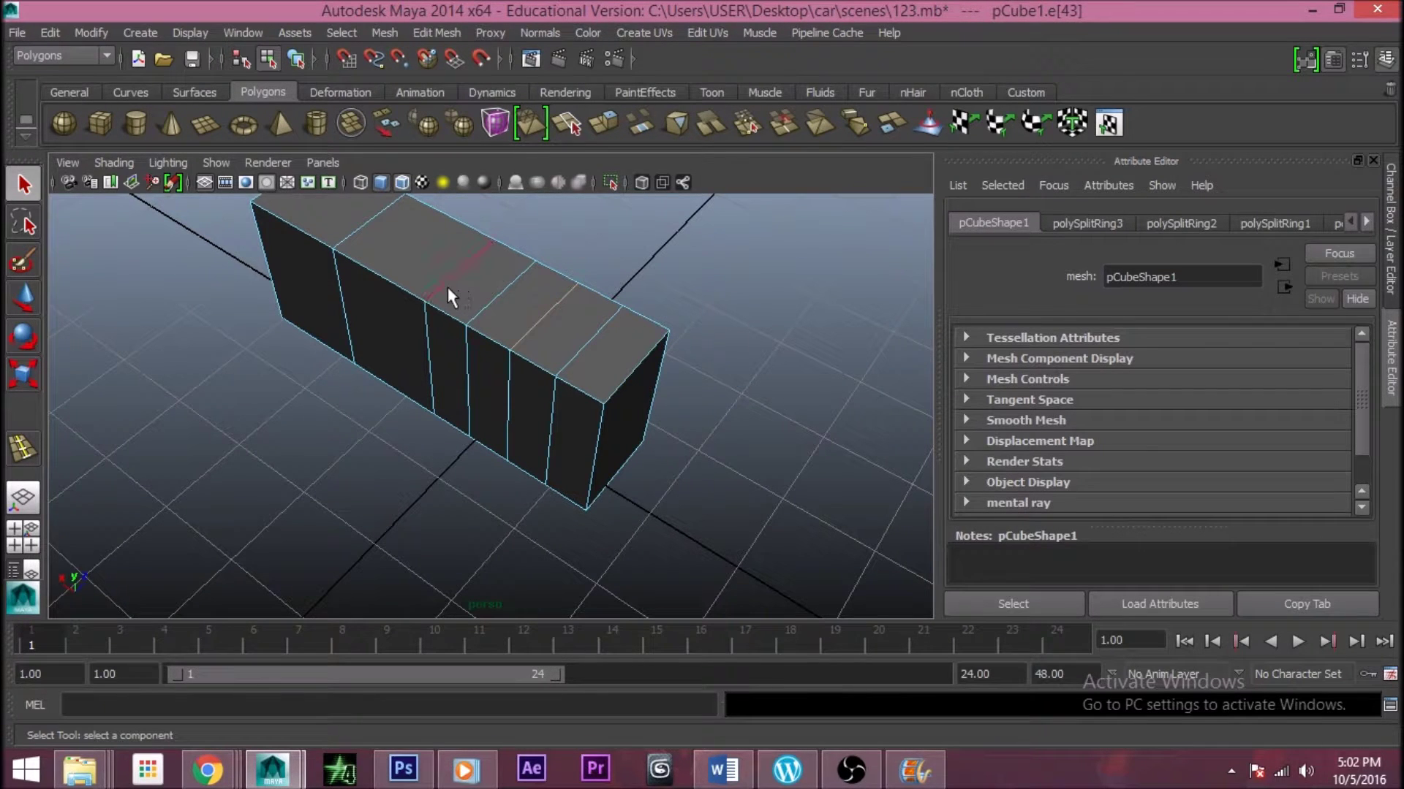
left_click(533, 321)
left_click(623, 286)
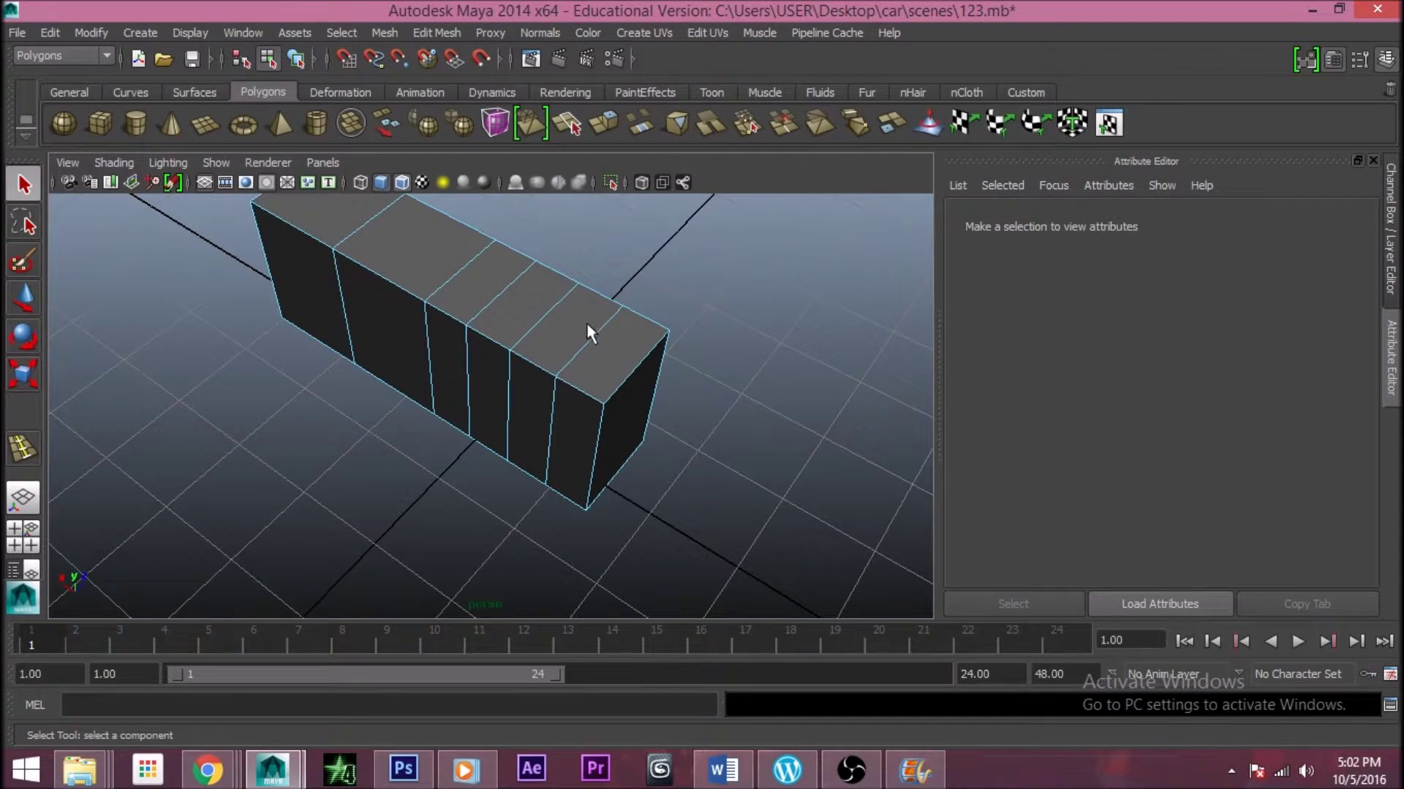
left_click(568, 359)
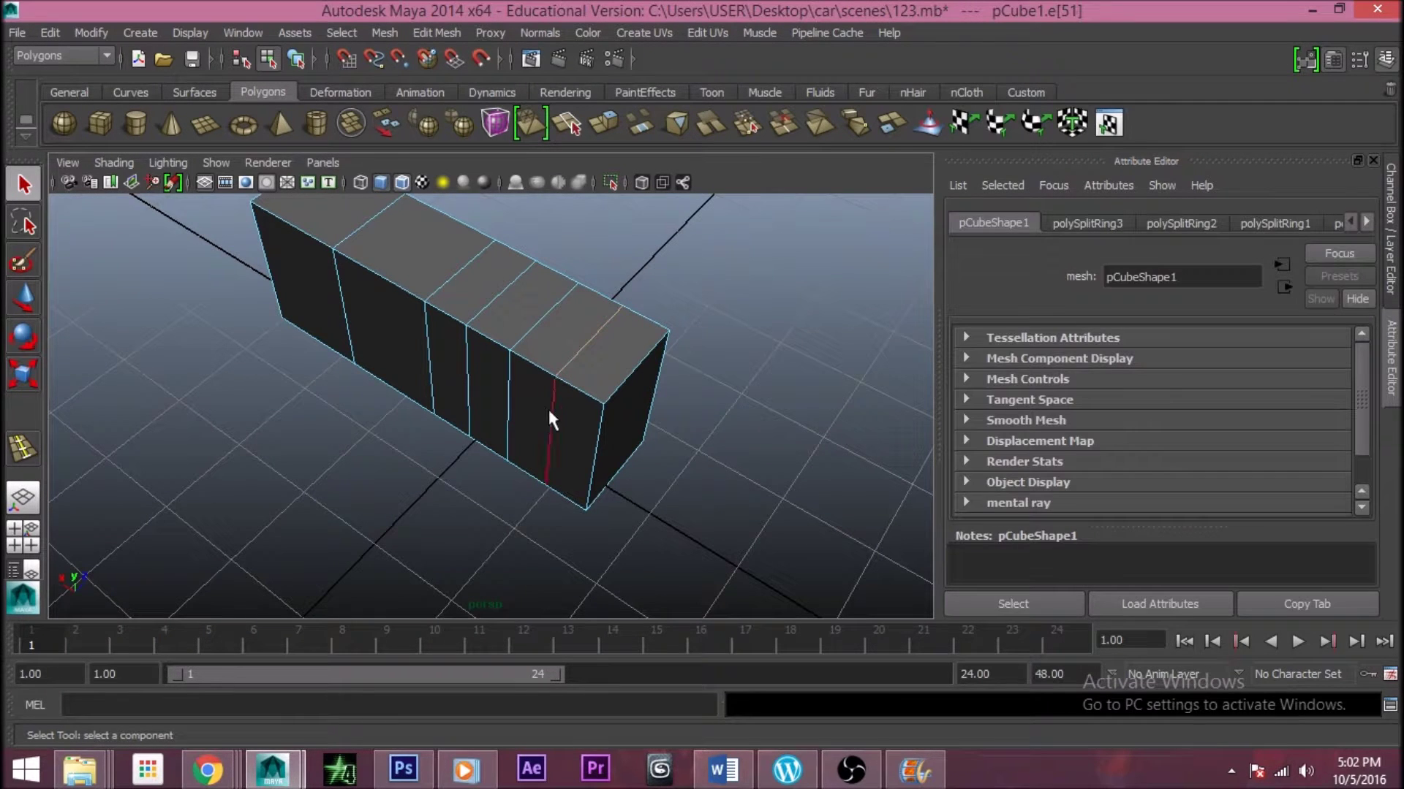
left_click(531, 494)
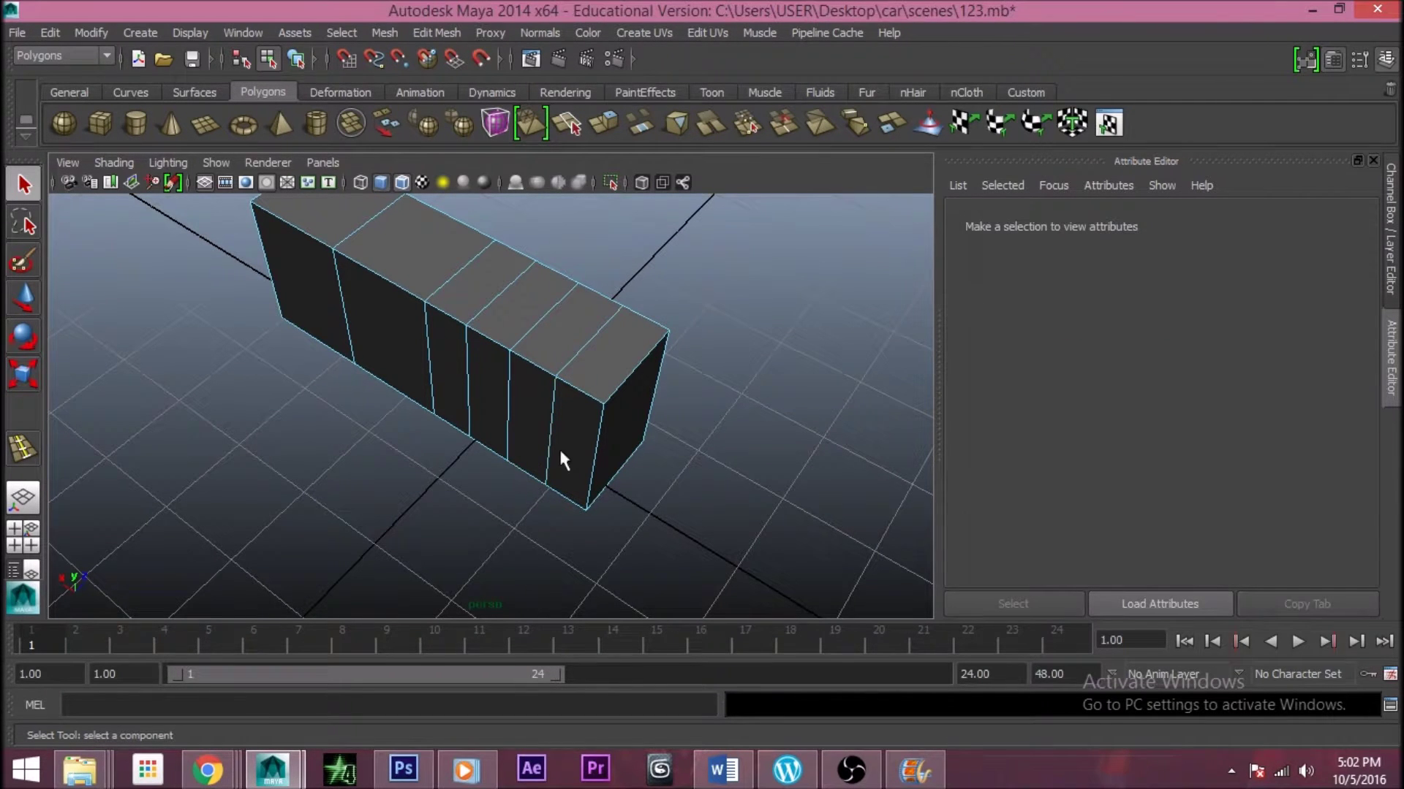
left_click(576, 362)
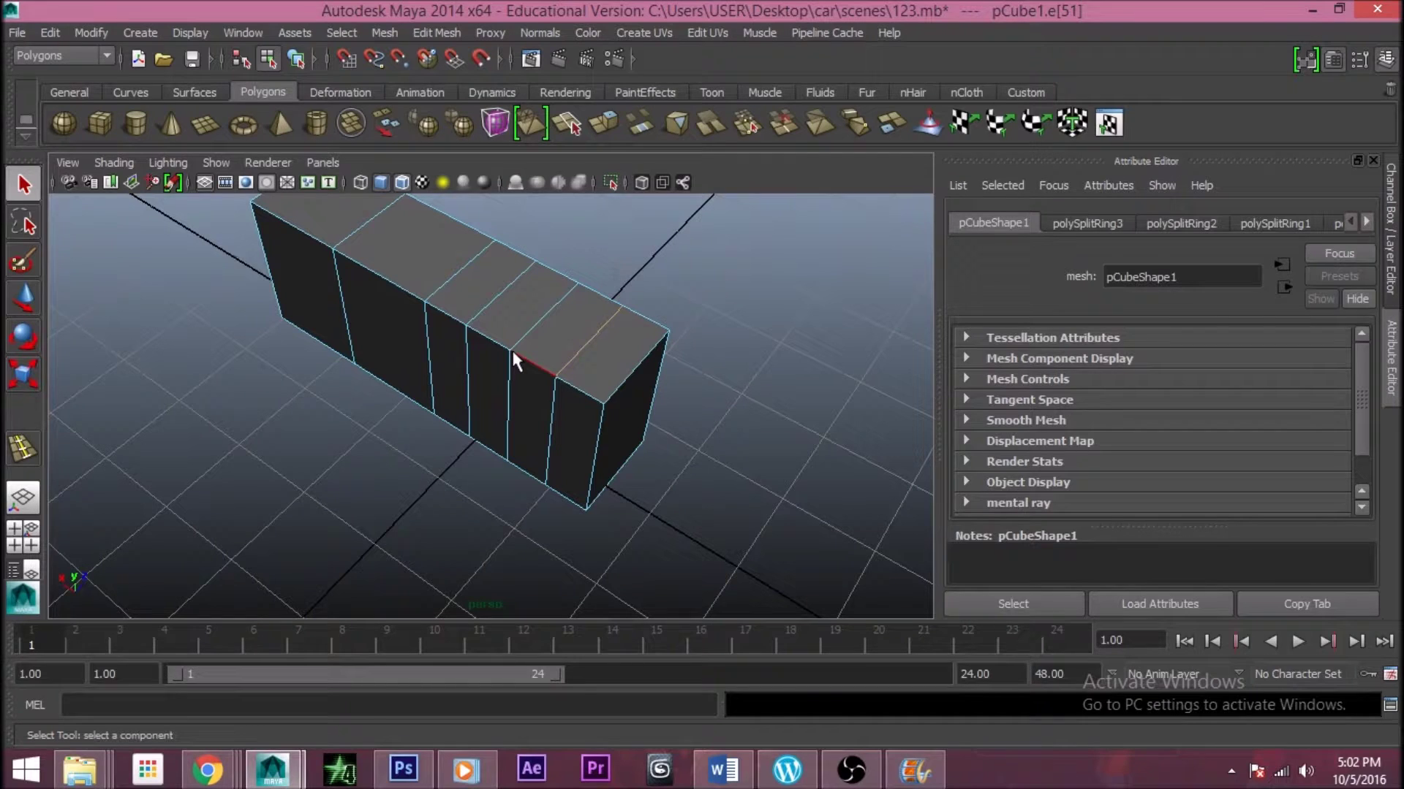
left_click(551, 416, "shift")
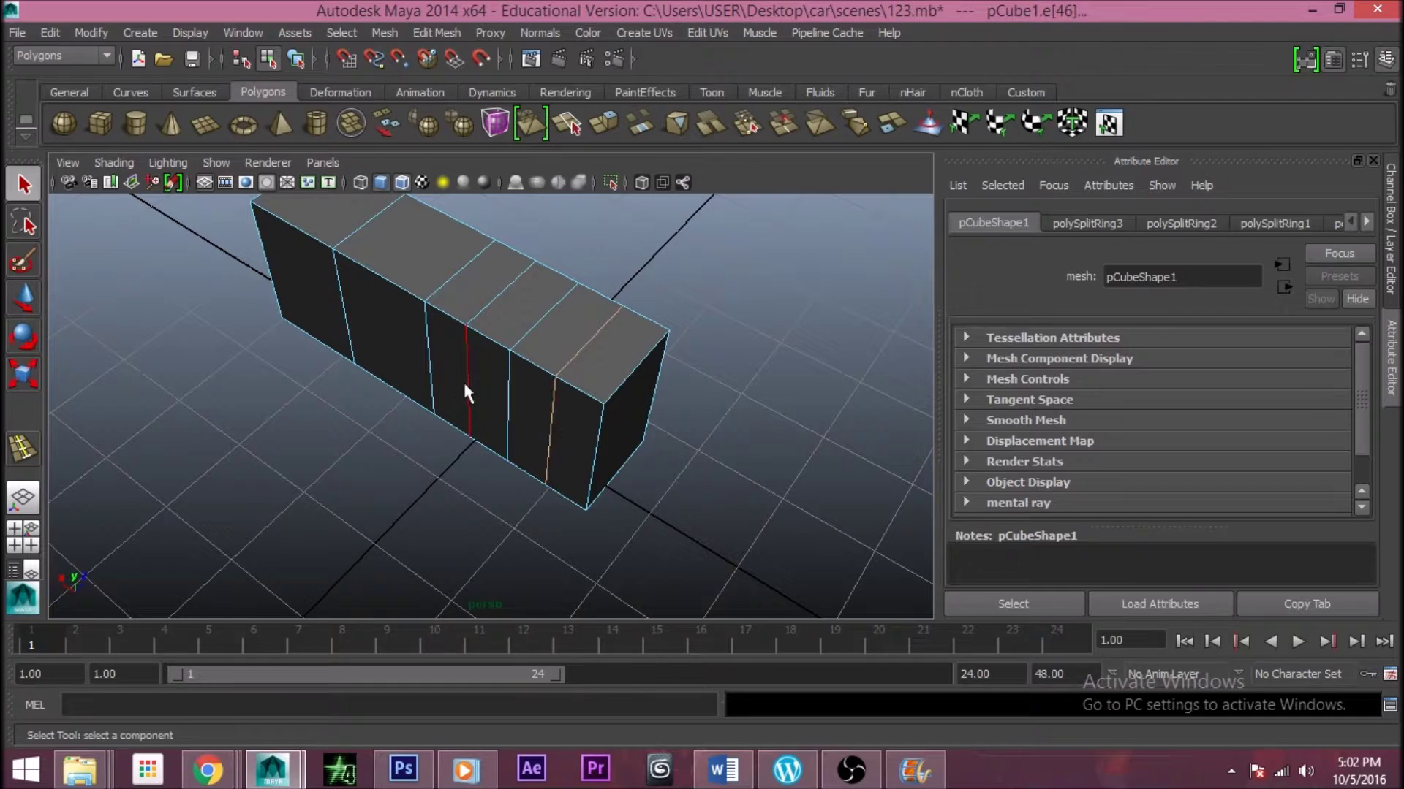
left_click(505, 374)
left_click(636, 423)
left_click(731, 431)
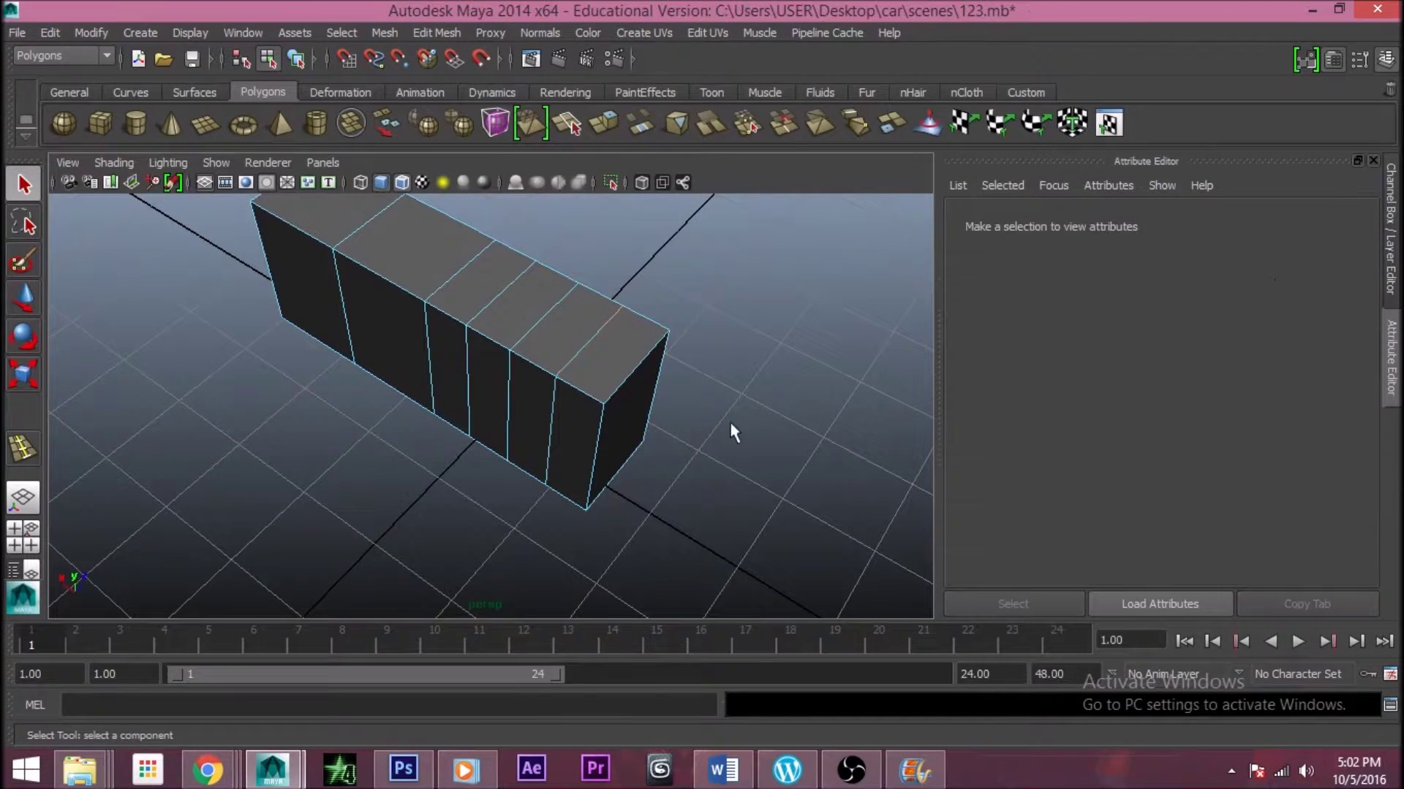
Try selecting whole edge loops along the box, then orbit and clear the selection
double_click(582, 356)
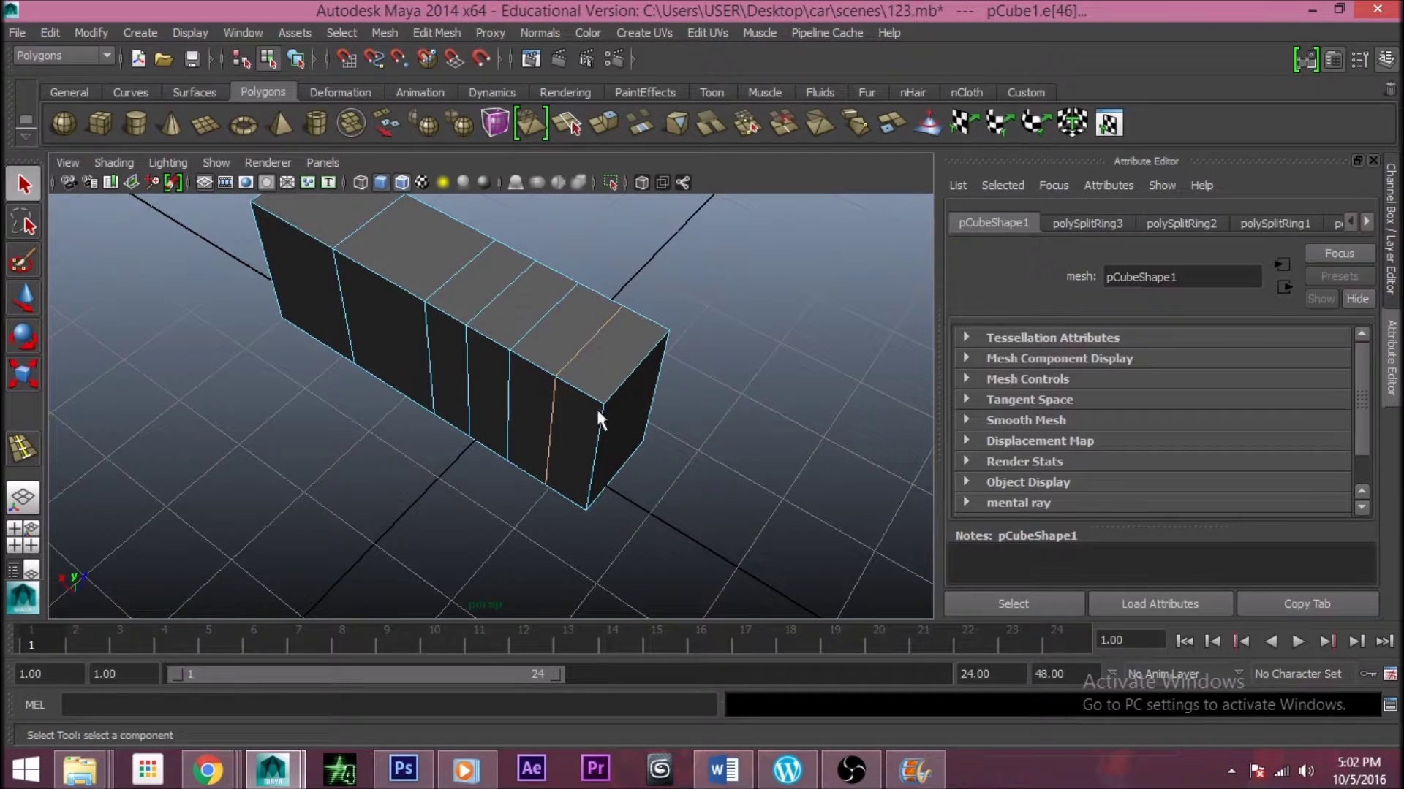
double_click(536, 369)
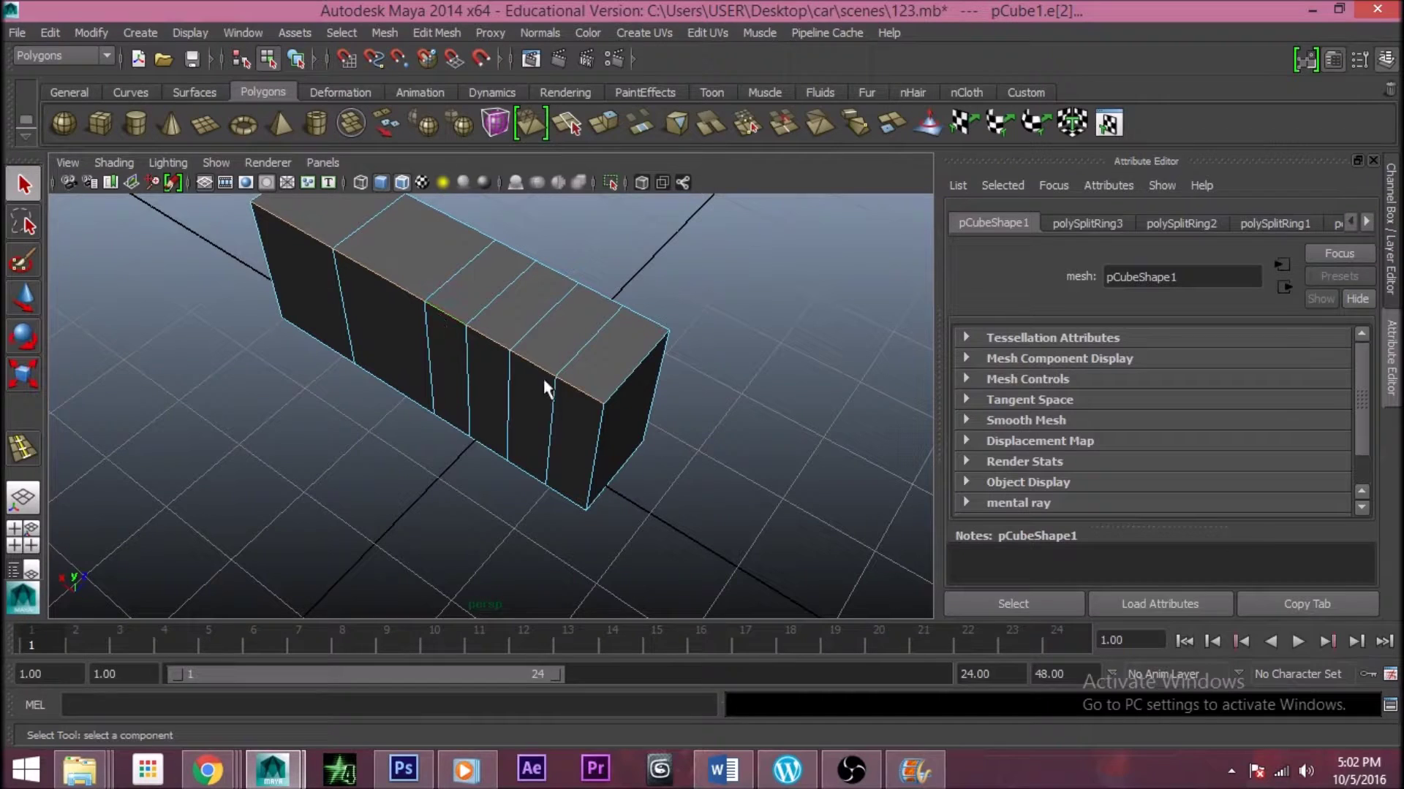
left_click(522, 360)
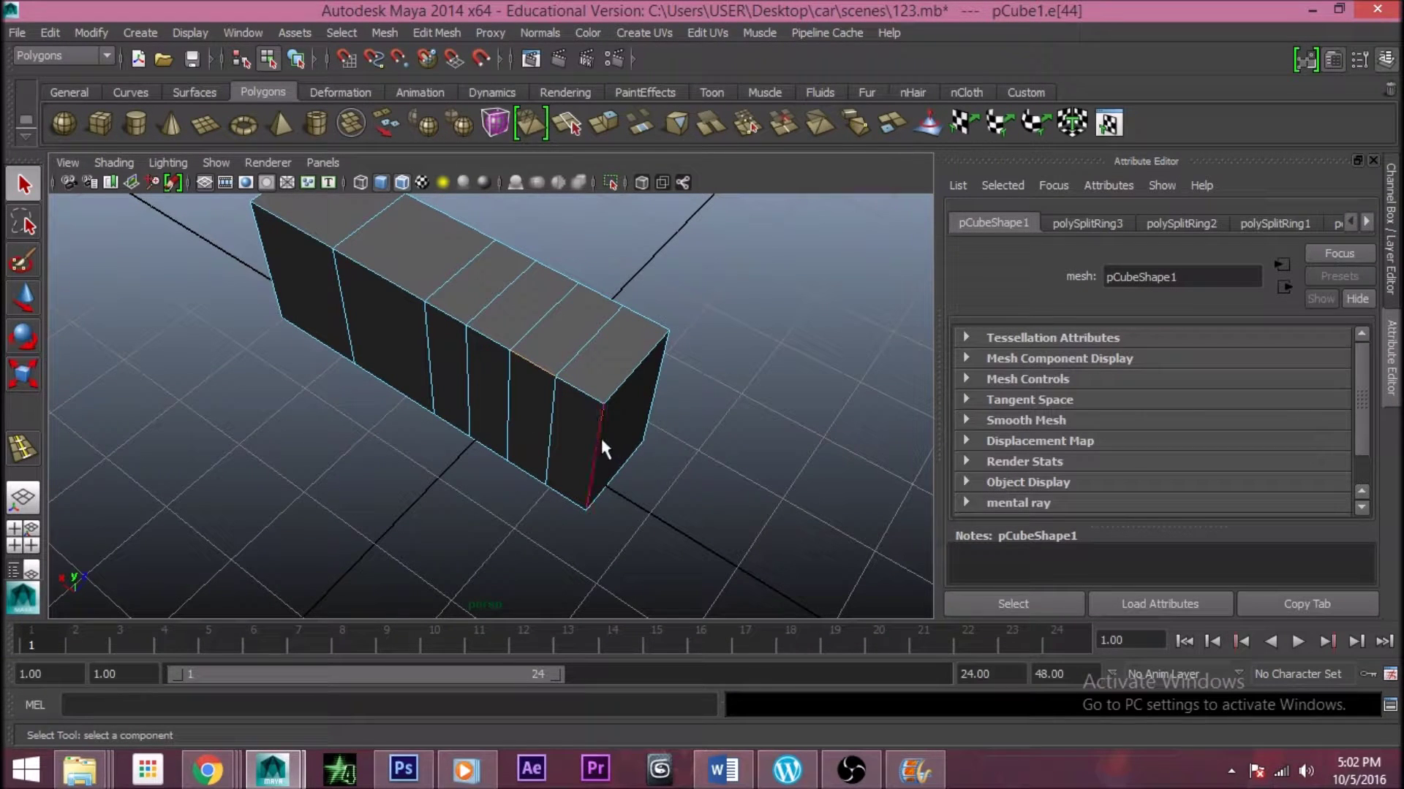
double_click(507, 399)
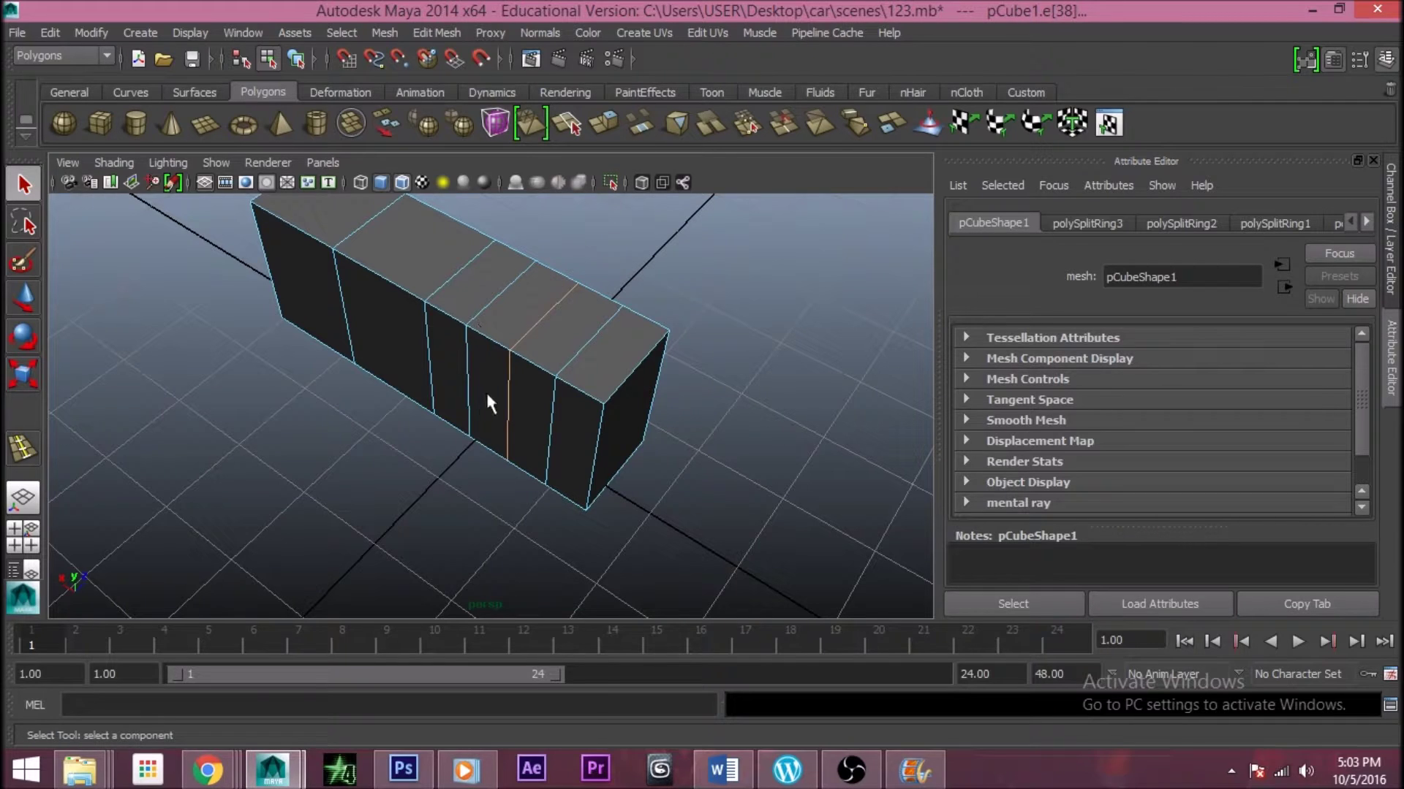
left_click_drag(495, 322, 516, 558, "alt")
scroll(613, 533, "up", 6)
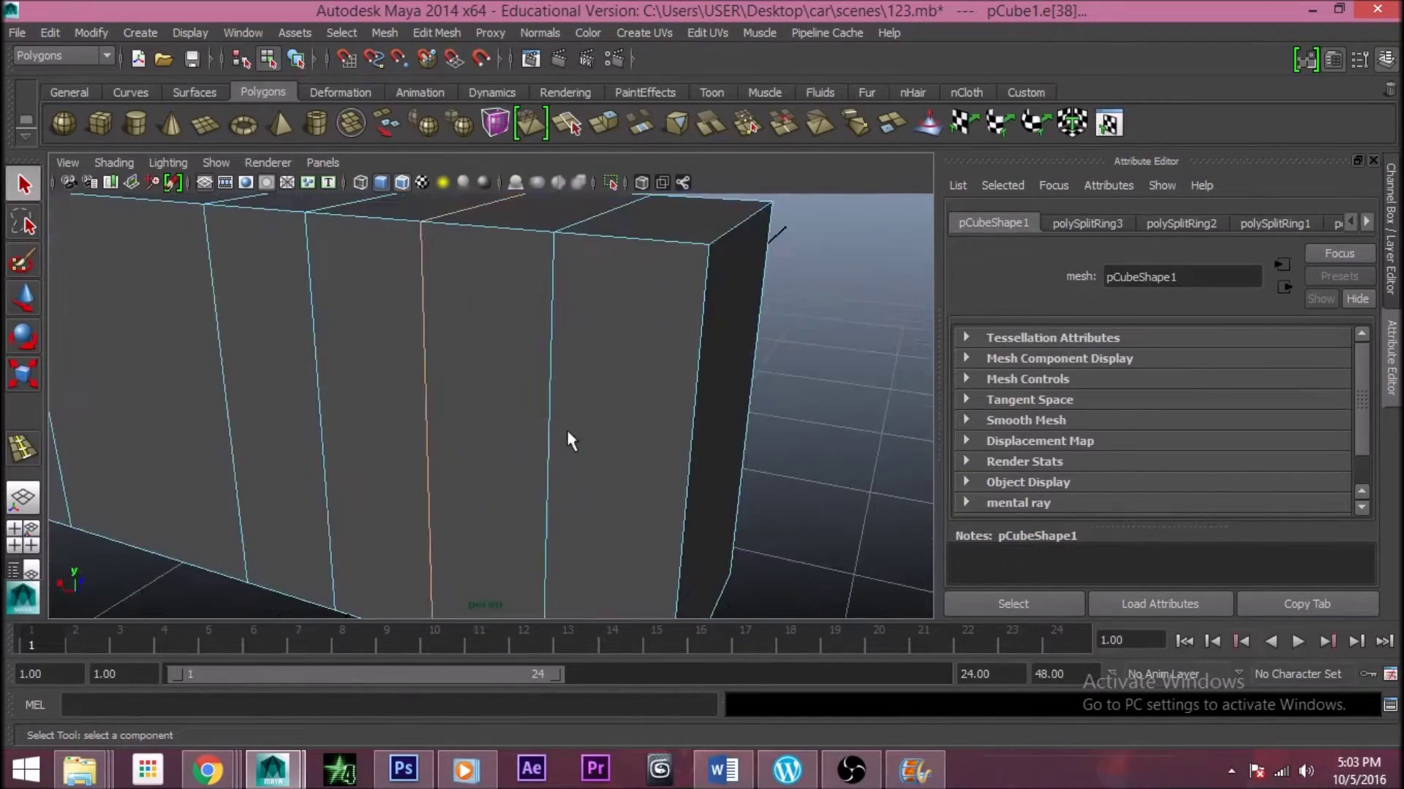
scroll(569, 441, "down", 2)
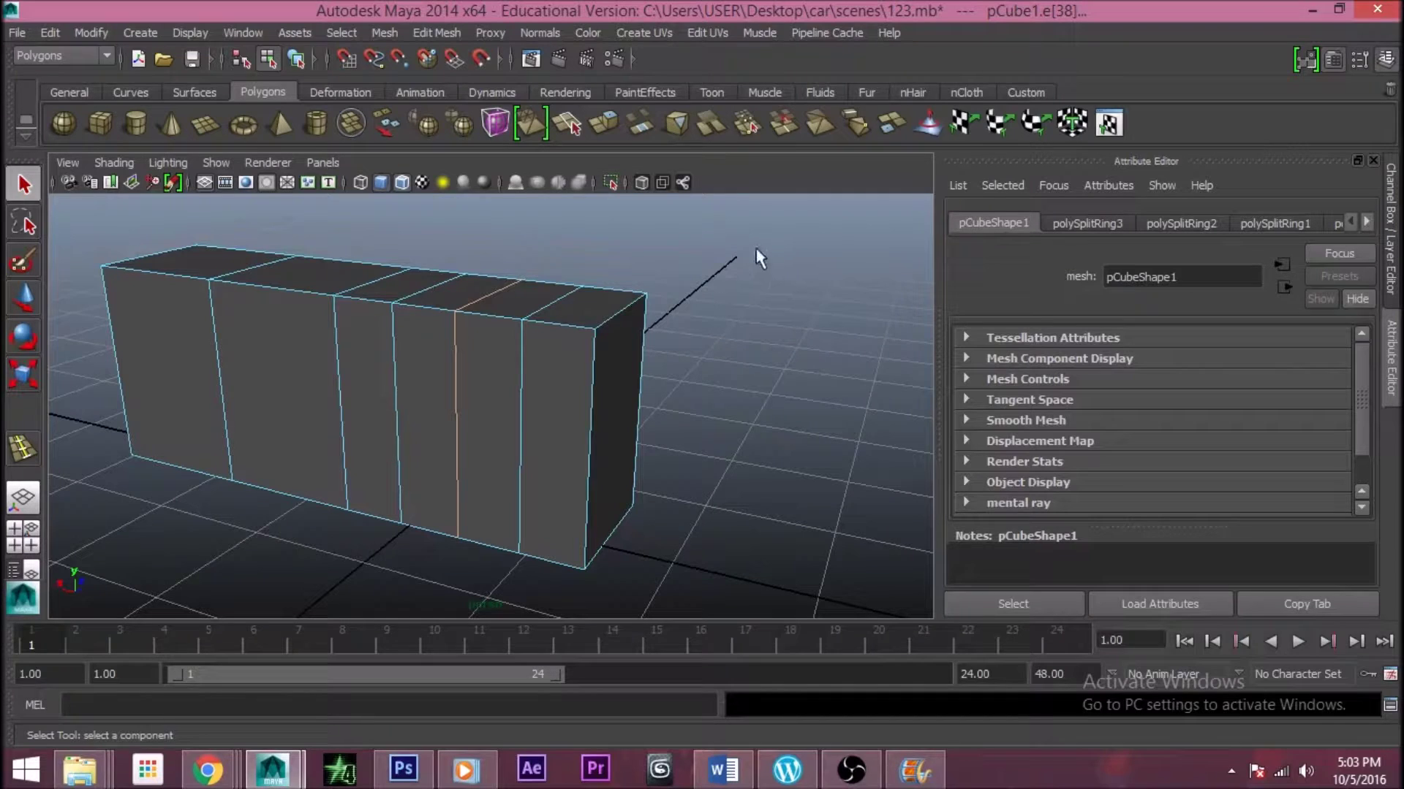
left_click(675, 328)
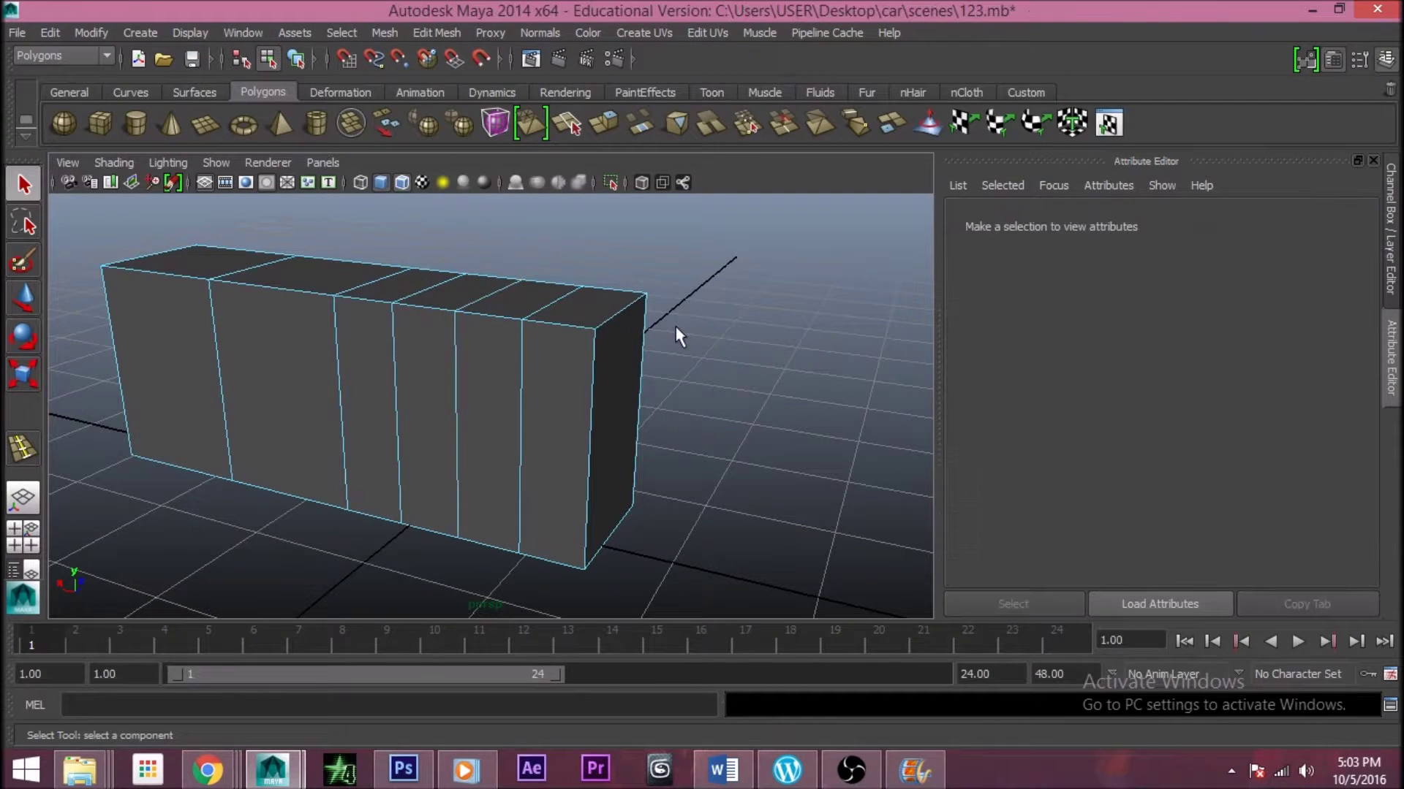
Select the top edge at the box's end and point to Edit Mesh > Bevel
left_click(611, 311)
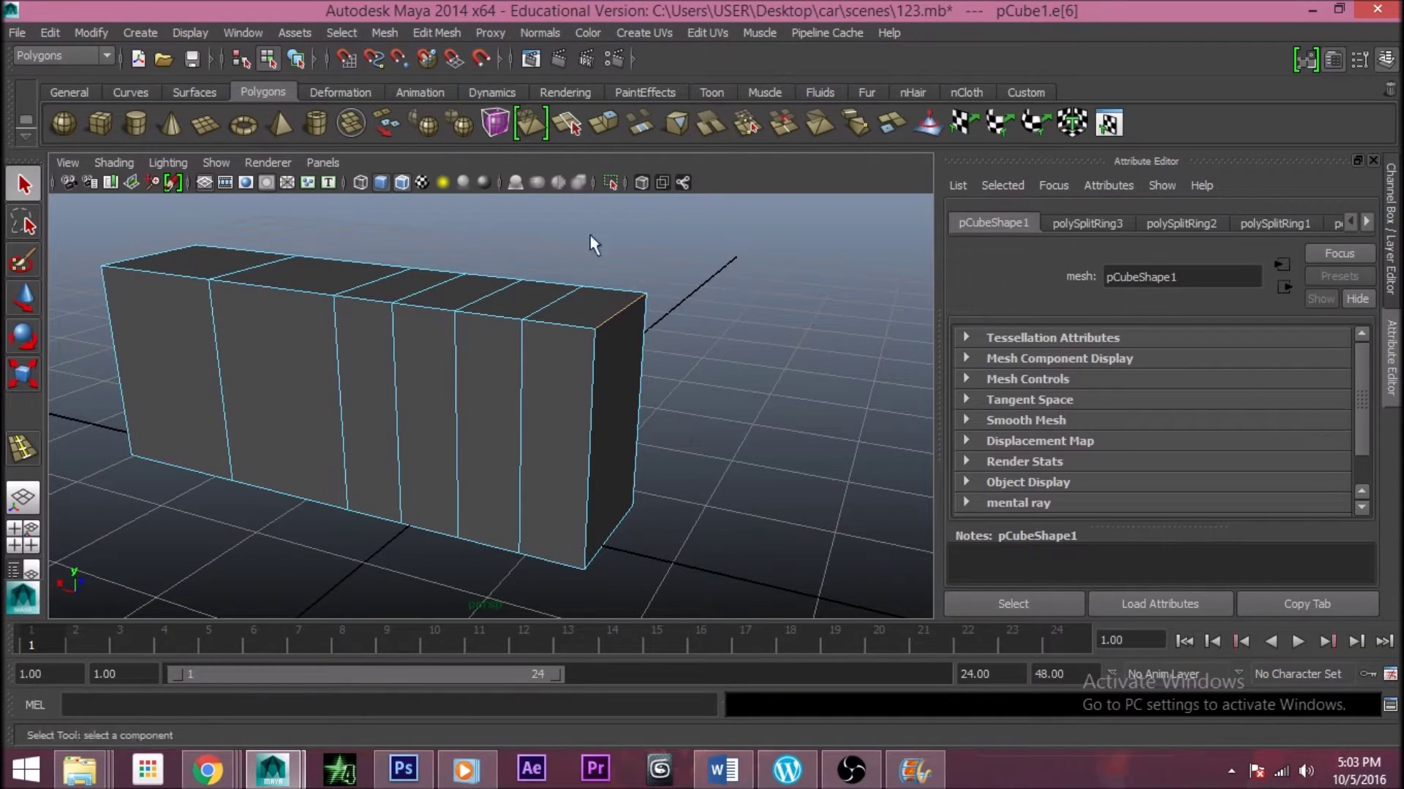
left_click(433, 31)
mouse_move(490, 32)
mouse_move(436, 32)
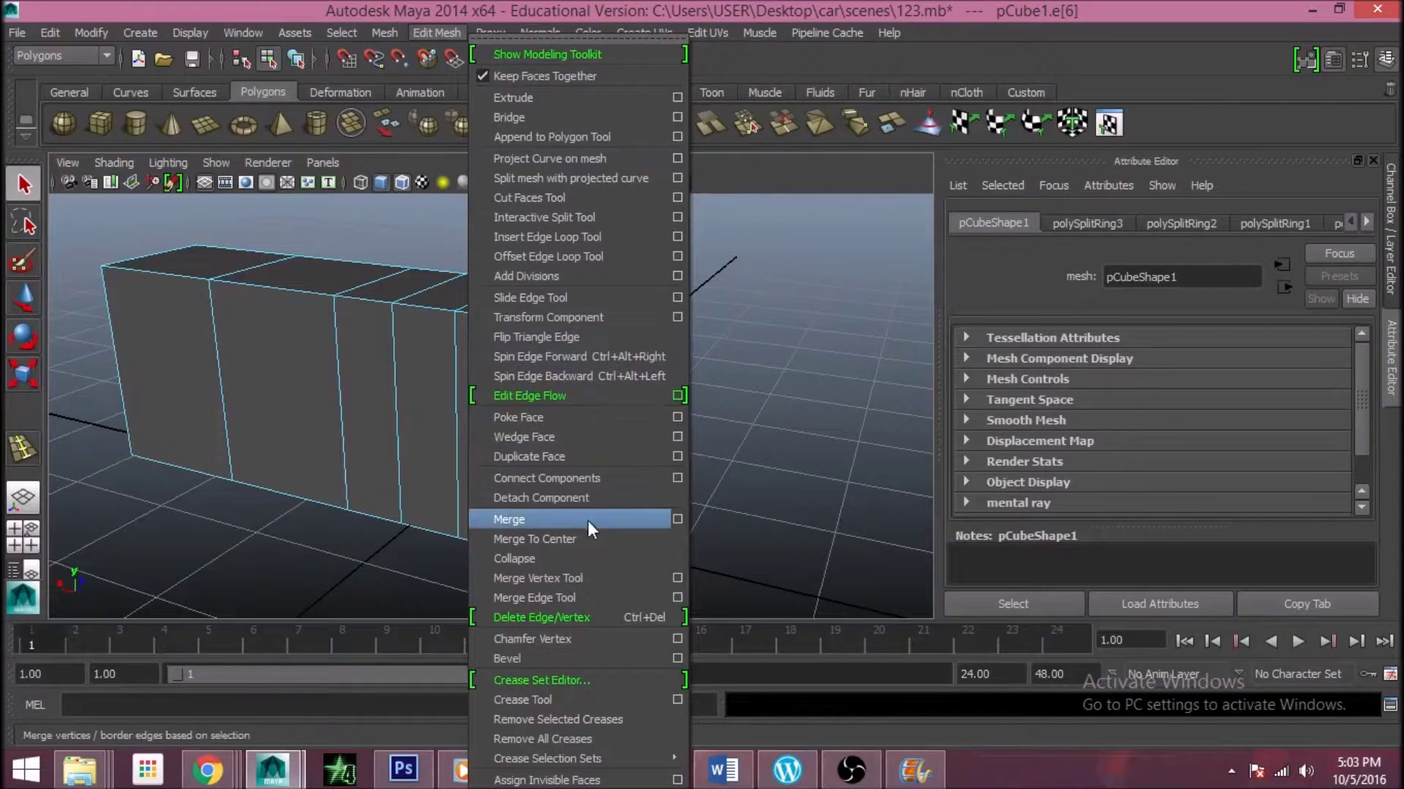
Bevel the selected end edge, then pick the bevel's corner edge
left_click(650, 660)
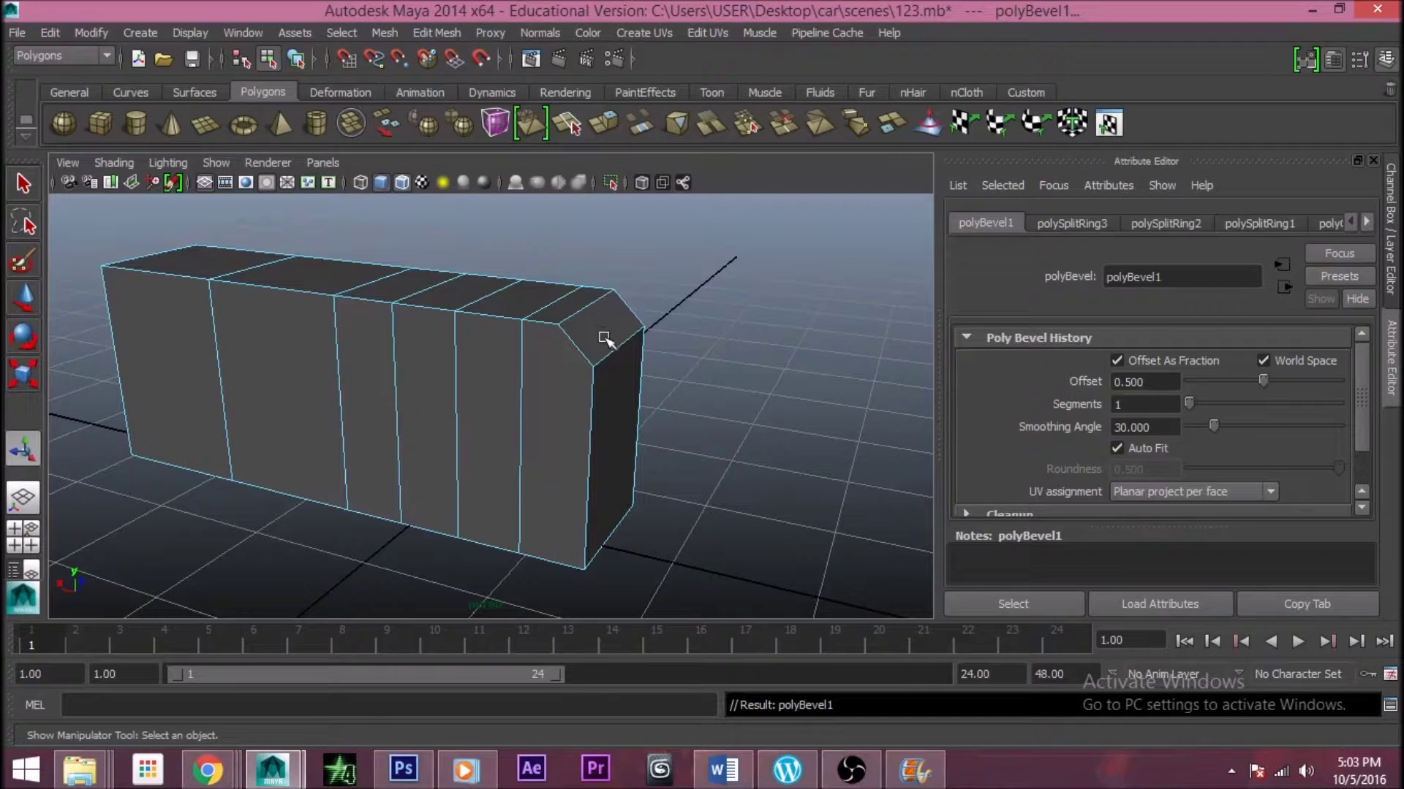
left_click(438, 33)
left_click(761, 288)
left_click(626, 339)
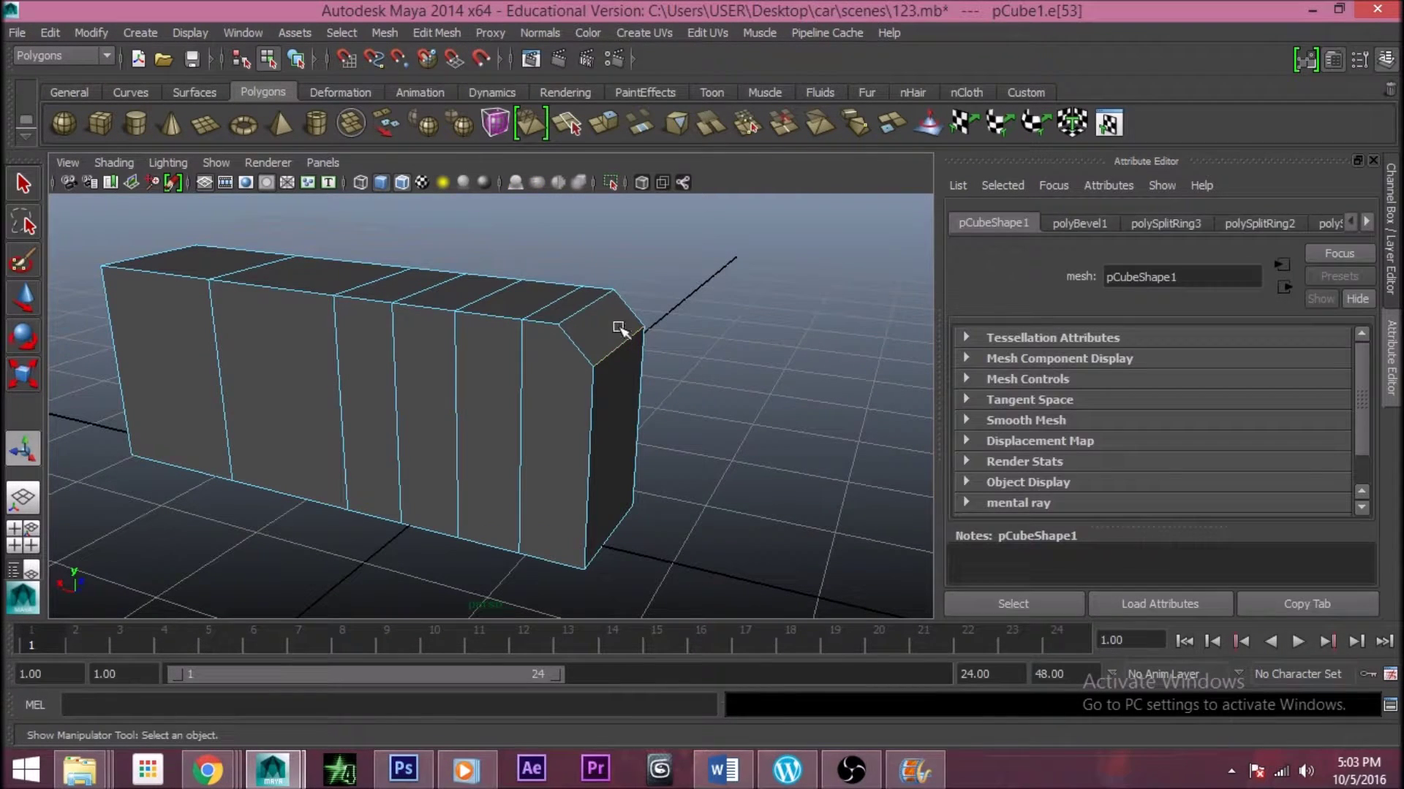
Select the chamfered corner's top edge and bevel it with Edit Mesh > Bevel
left_click(438, 33)
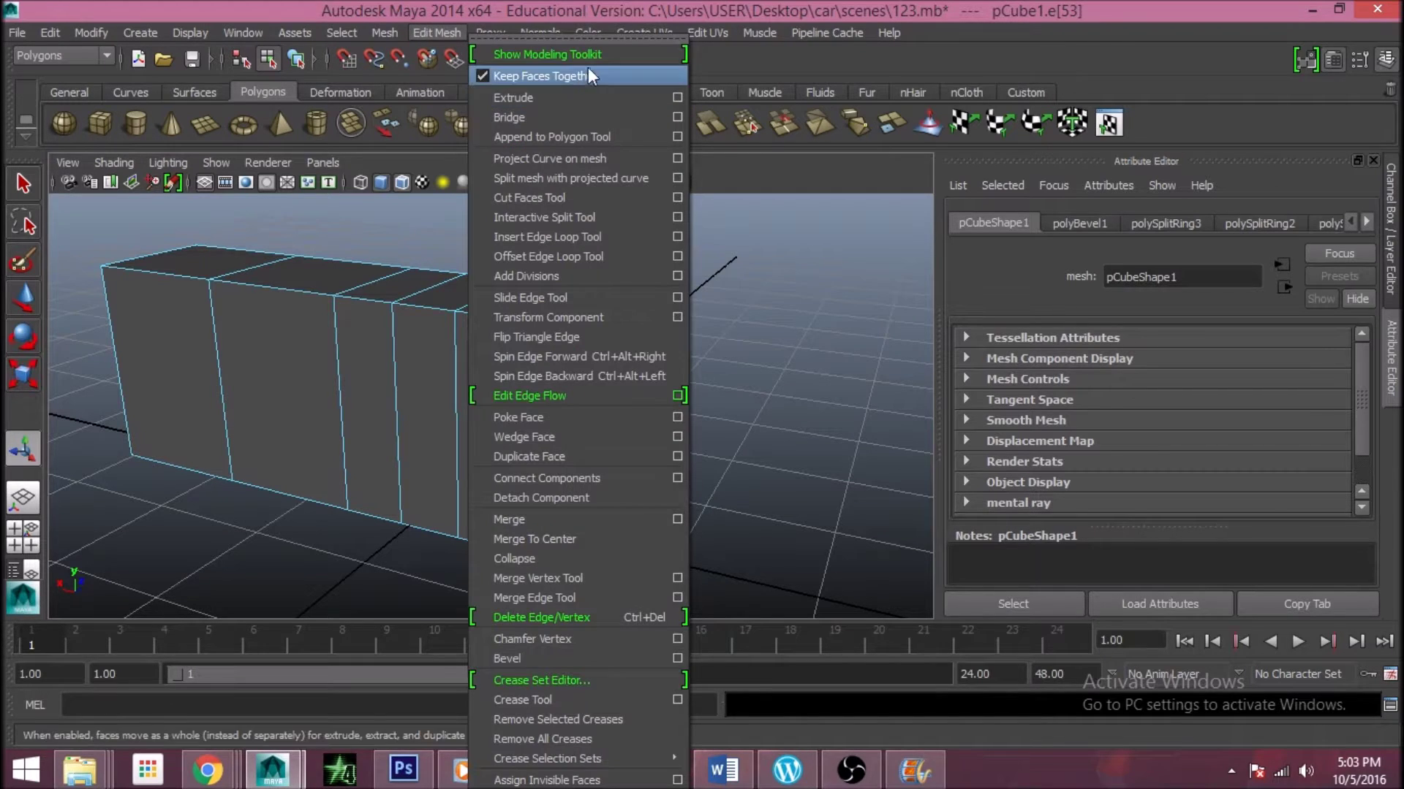
left_click(591, 132)
left_click(581, 311)
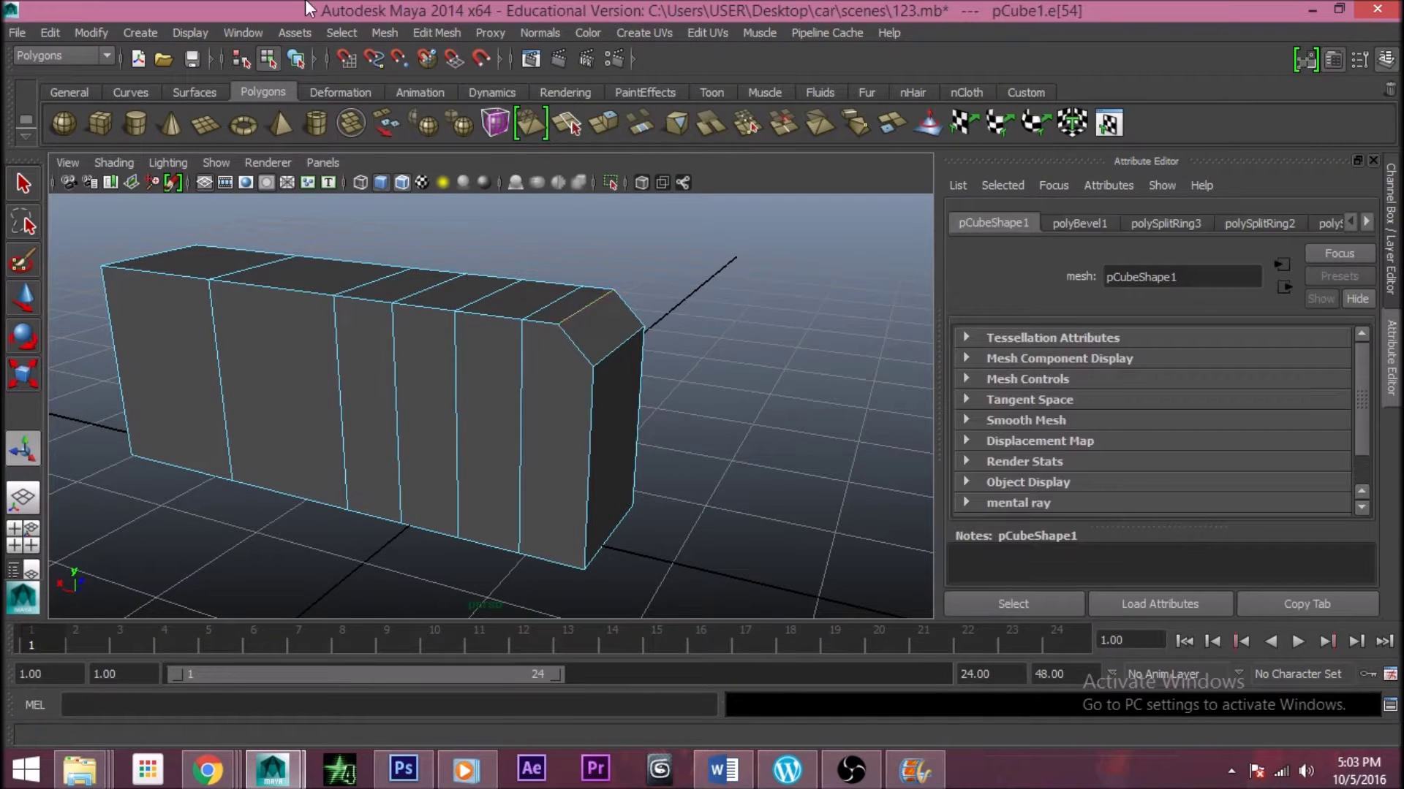
left_click(424, 35)
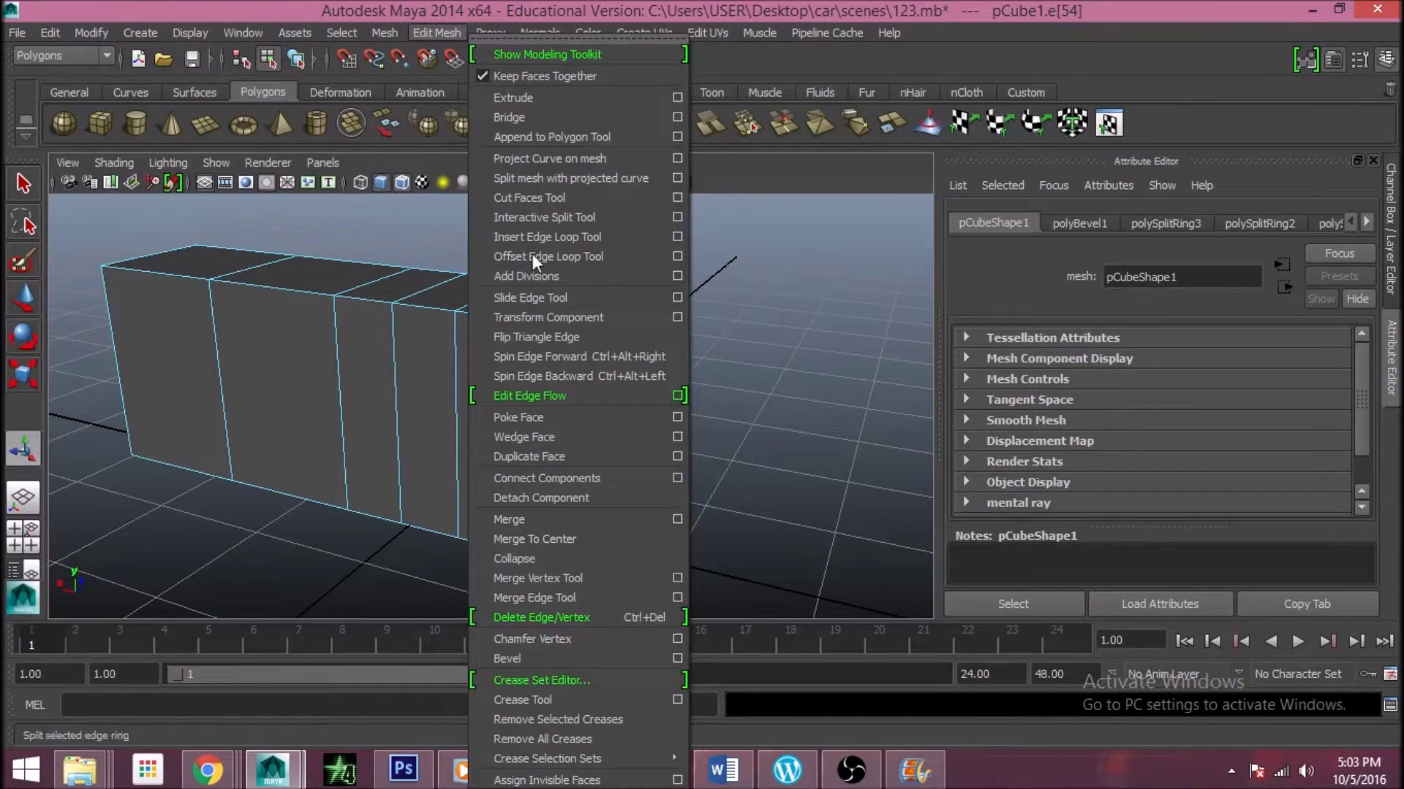
left_click(538, 658)
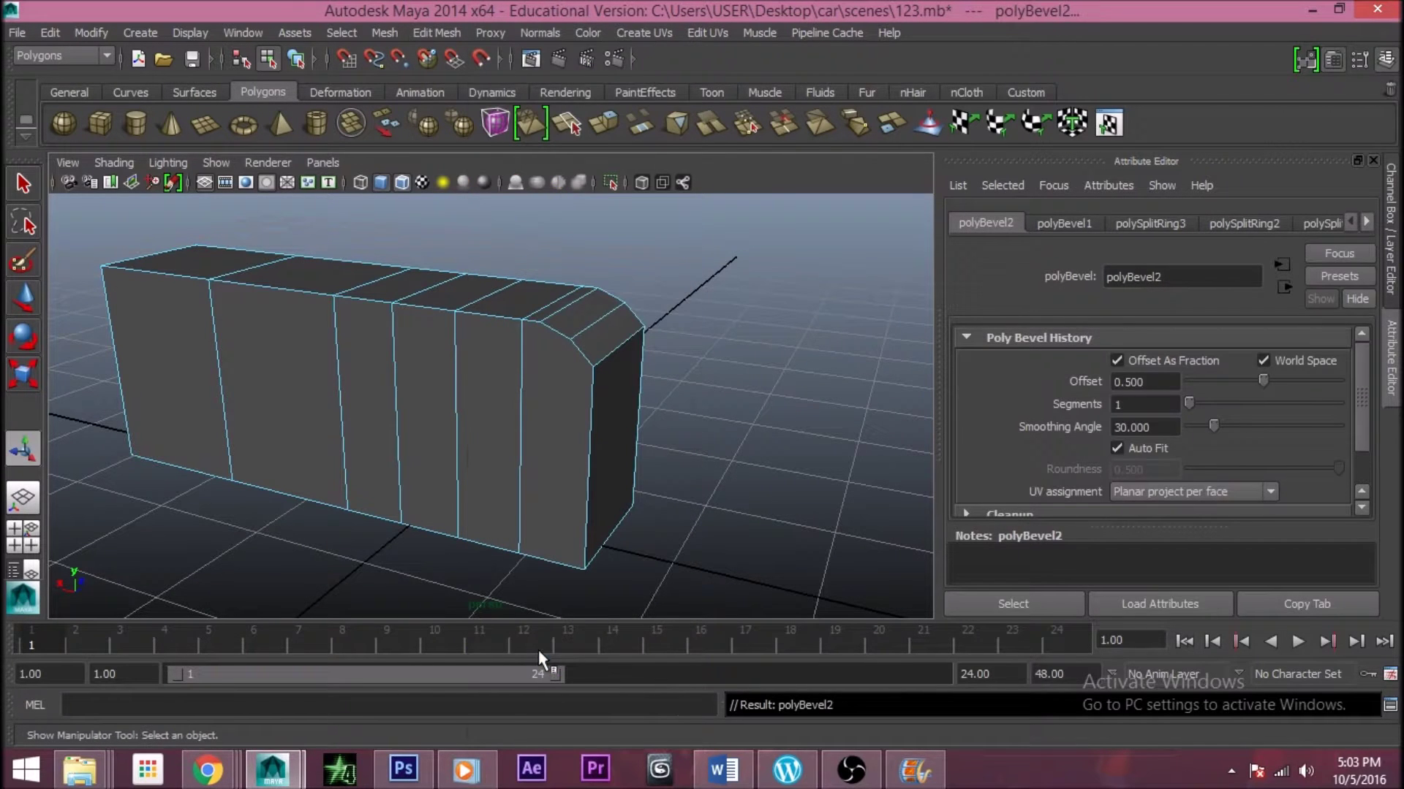
Clear the selection and pick an edge on the bevelled corner
left_click(443, 35)
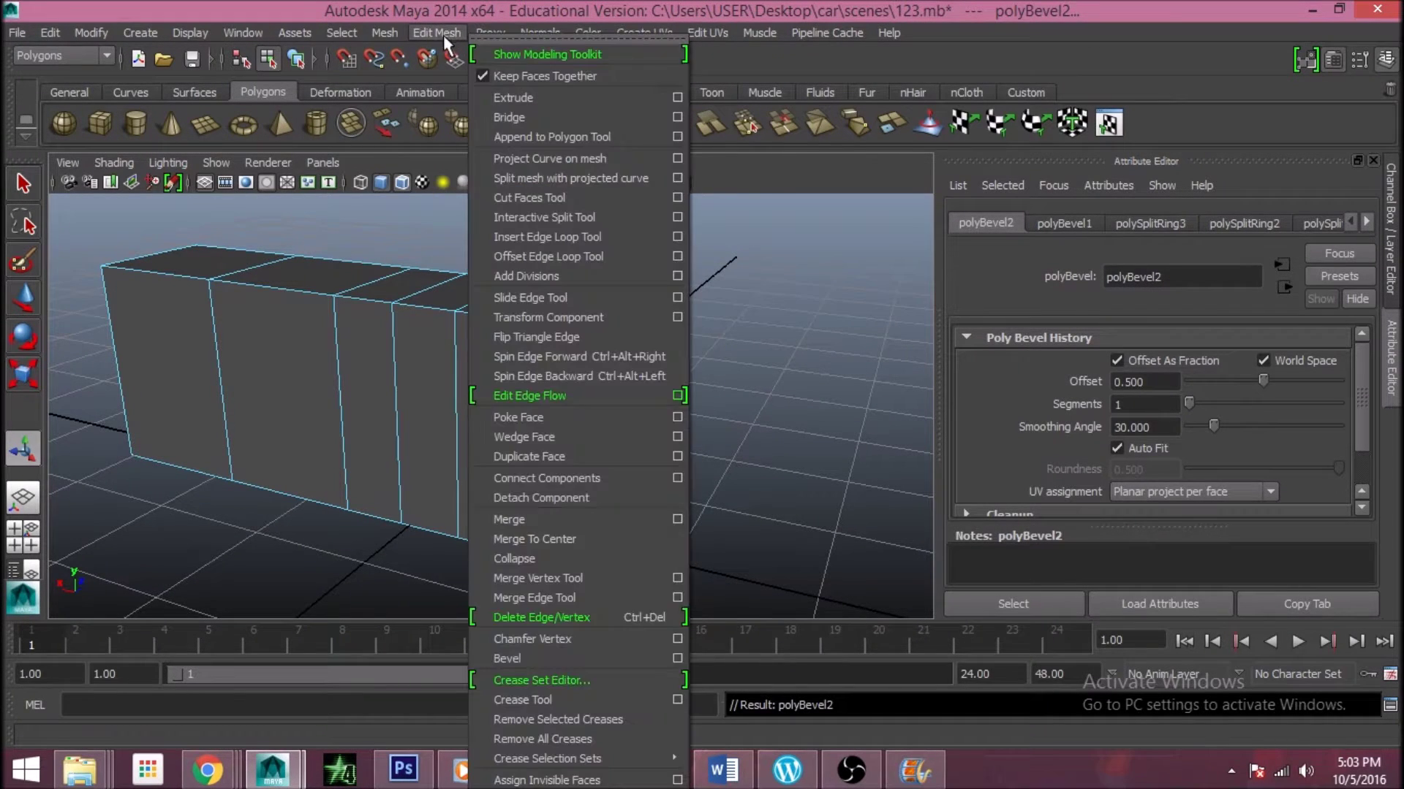
left_click(313, 567)
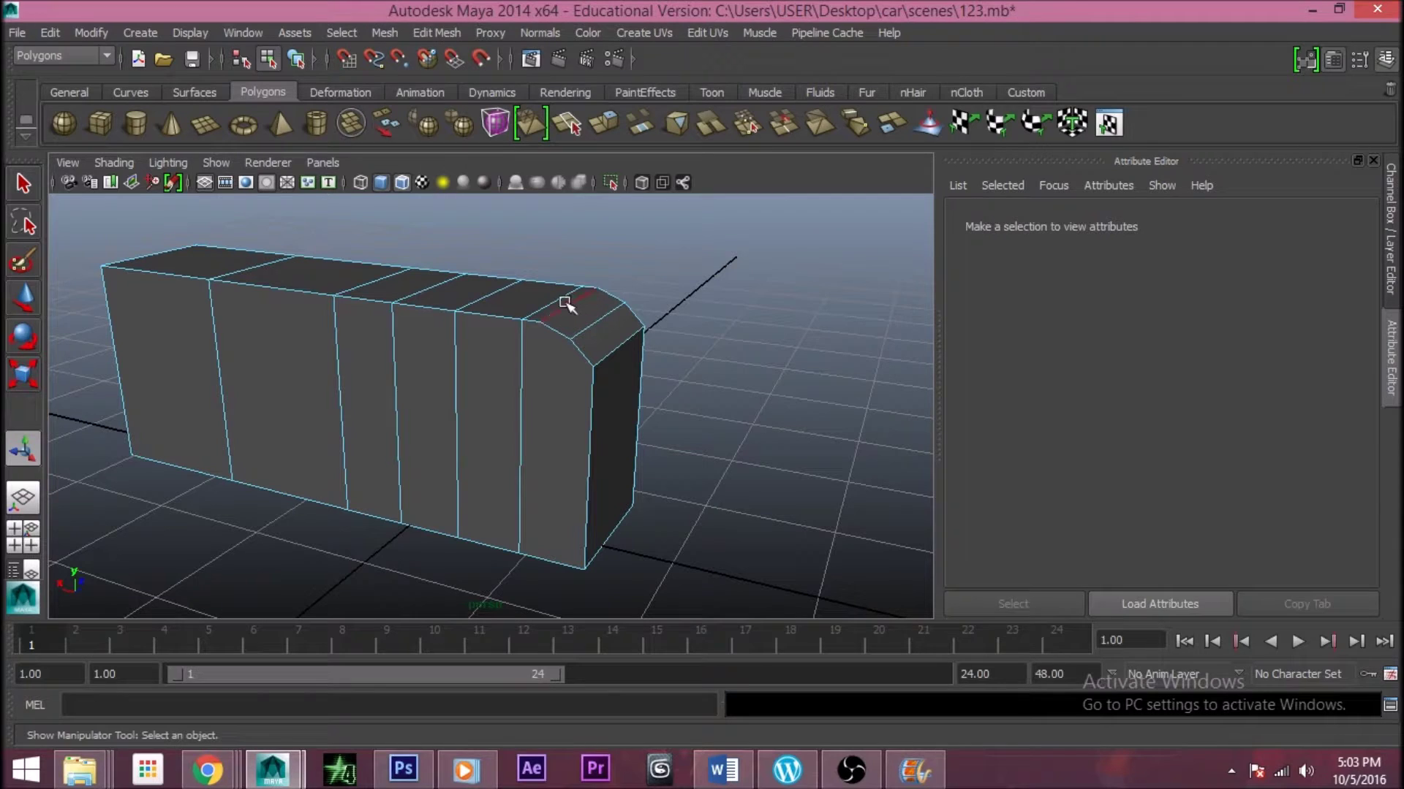
left_click(564, 304)
left_click(436, 32)
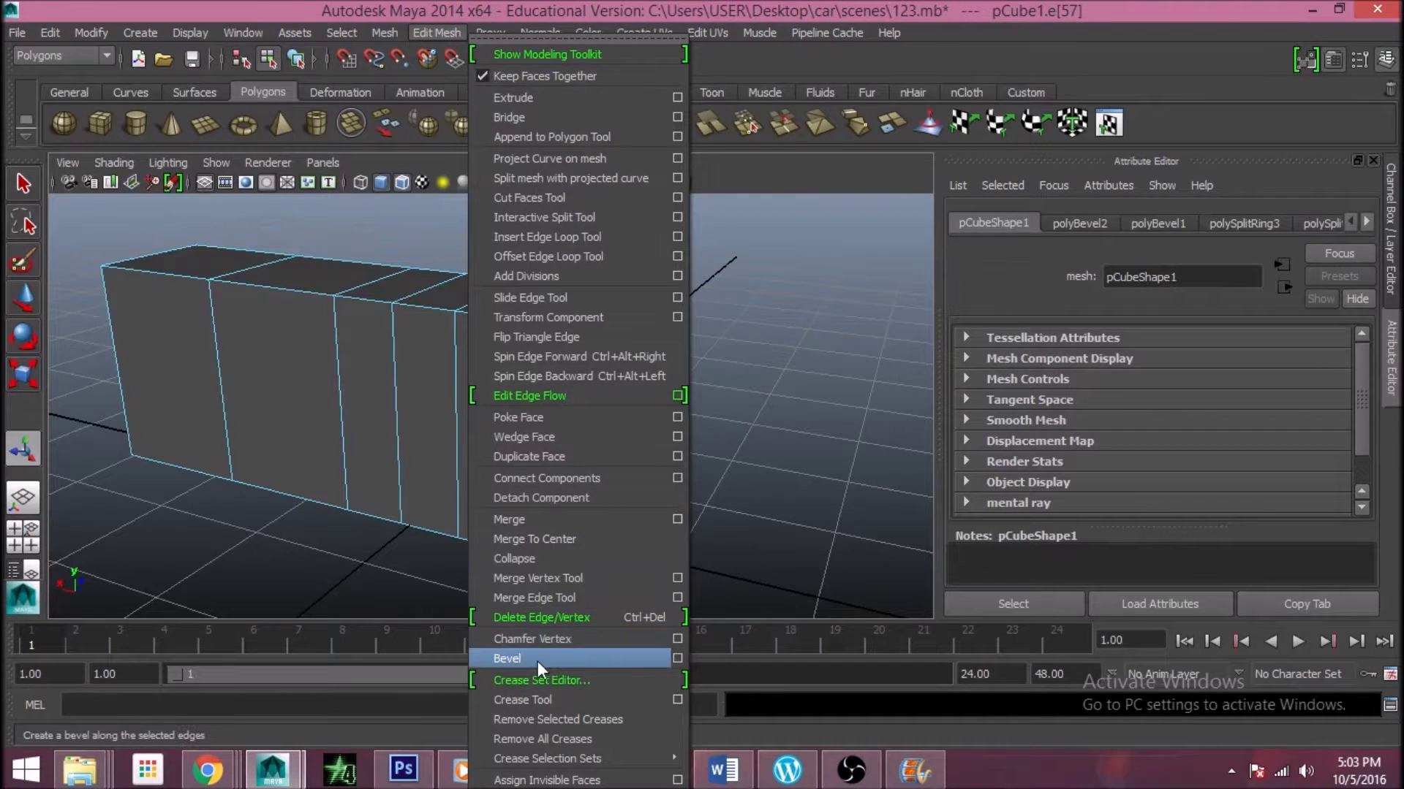
Bevel the top corner edge with width 1.0 and 10 segments
left_click(674, 657)
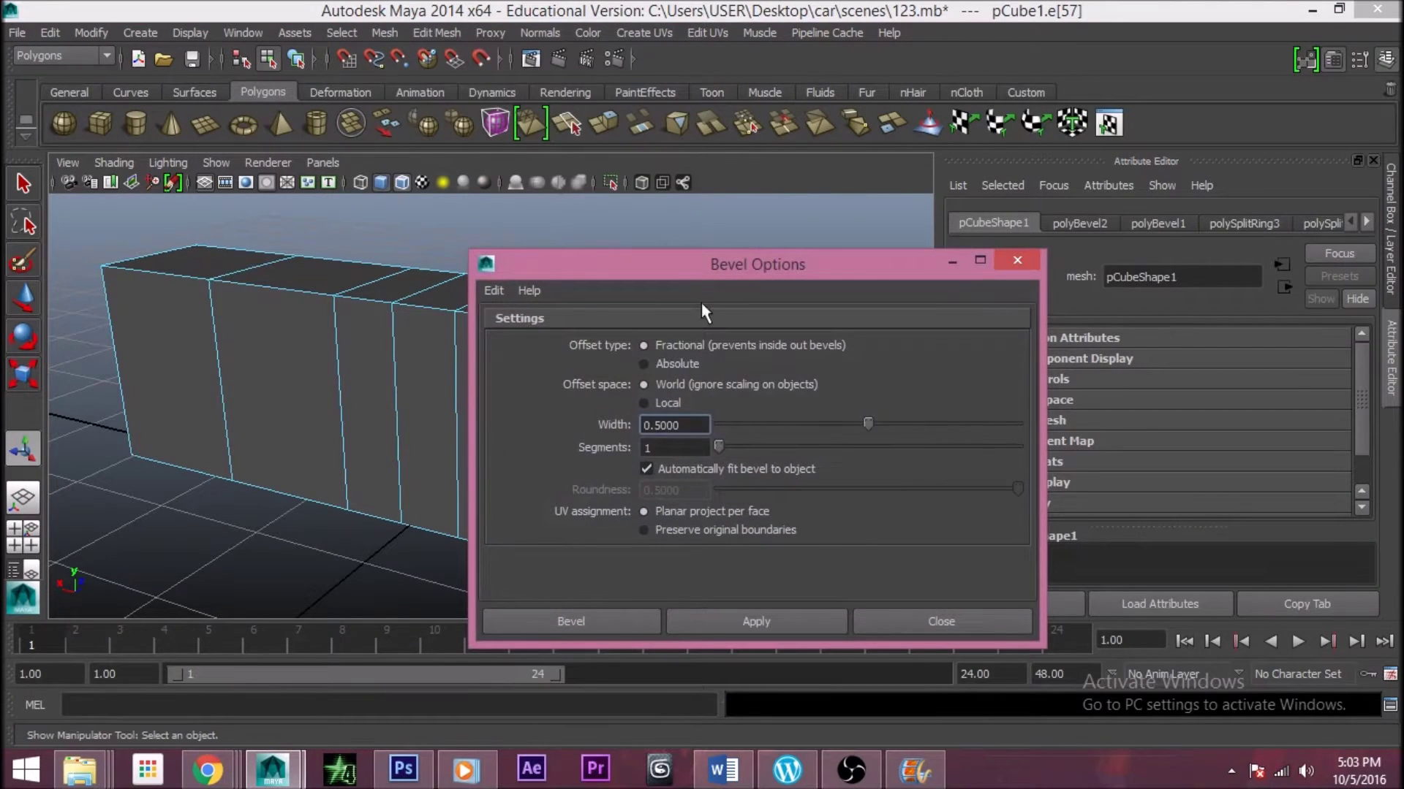
left_click_drag(694, 271, 953, 116)
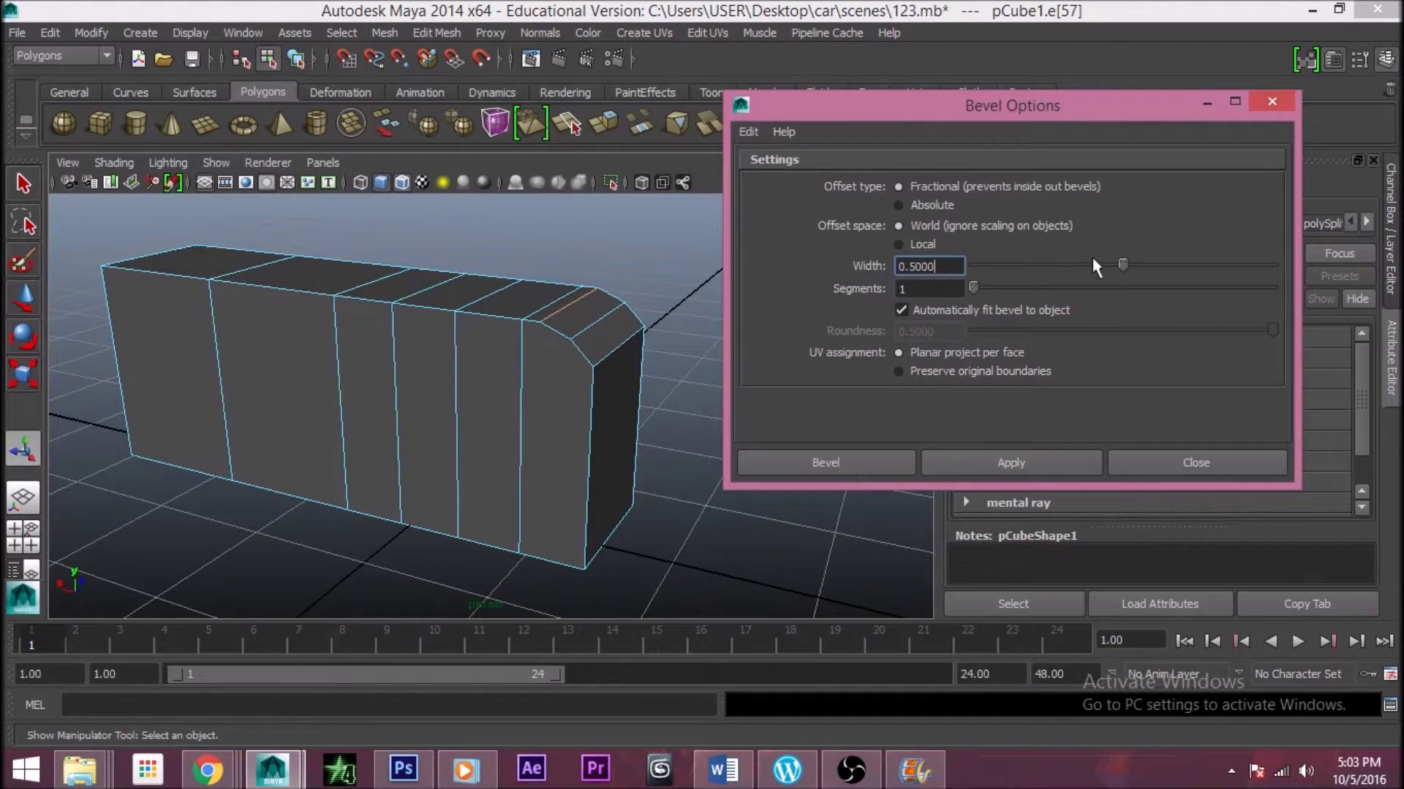
left_click_drag(1124, 262, 1279, 241)
left_click_drag(970, 287, 1064, 287)
left_click_drag(1197, 286, 1214, 285)
left_click(970, 470)
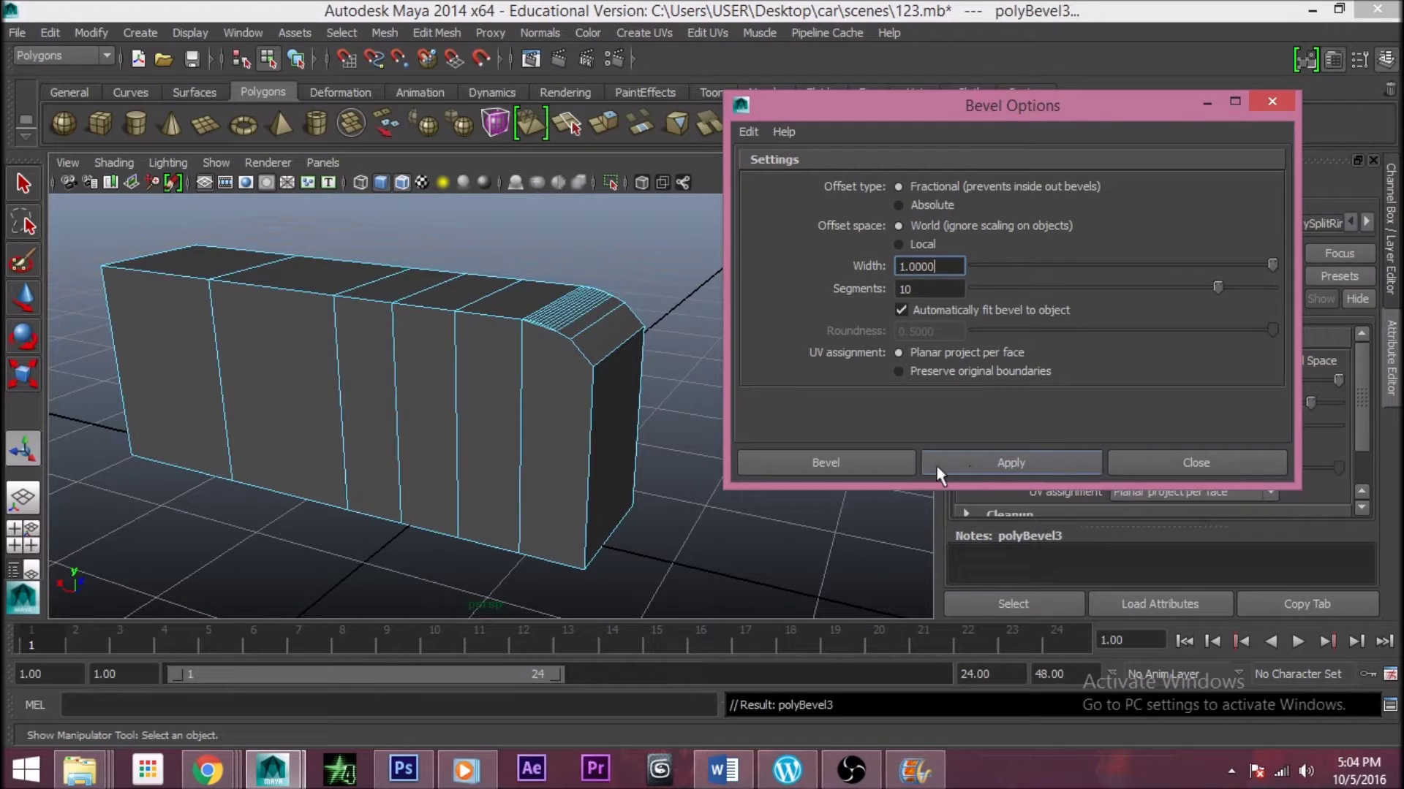
Select the vertical corner edge and bevel it with segments lowered to 3
left_click(549, 319)
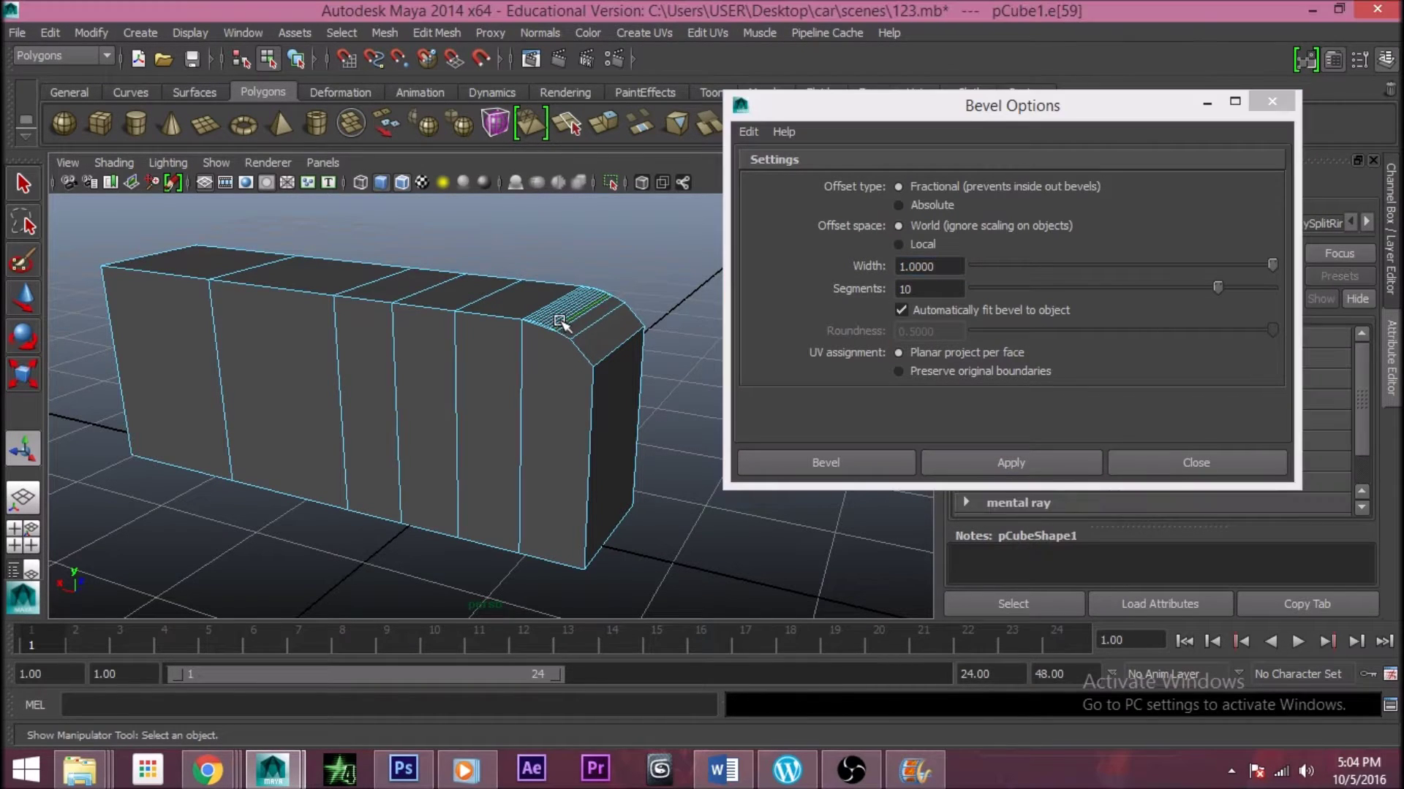
left_click(846, 338)
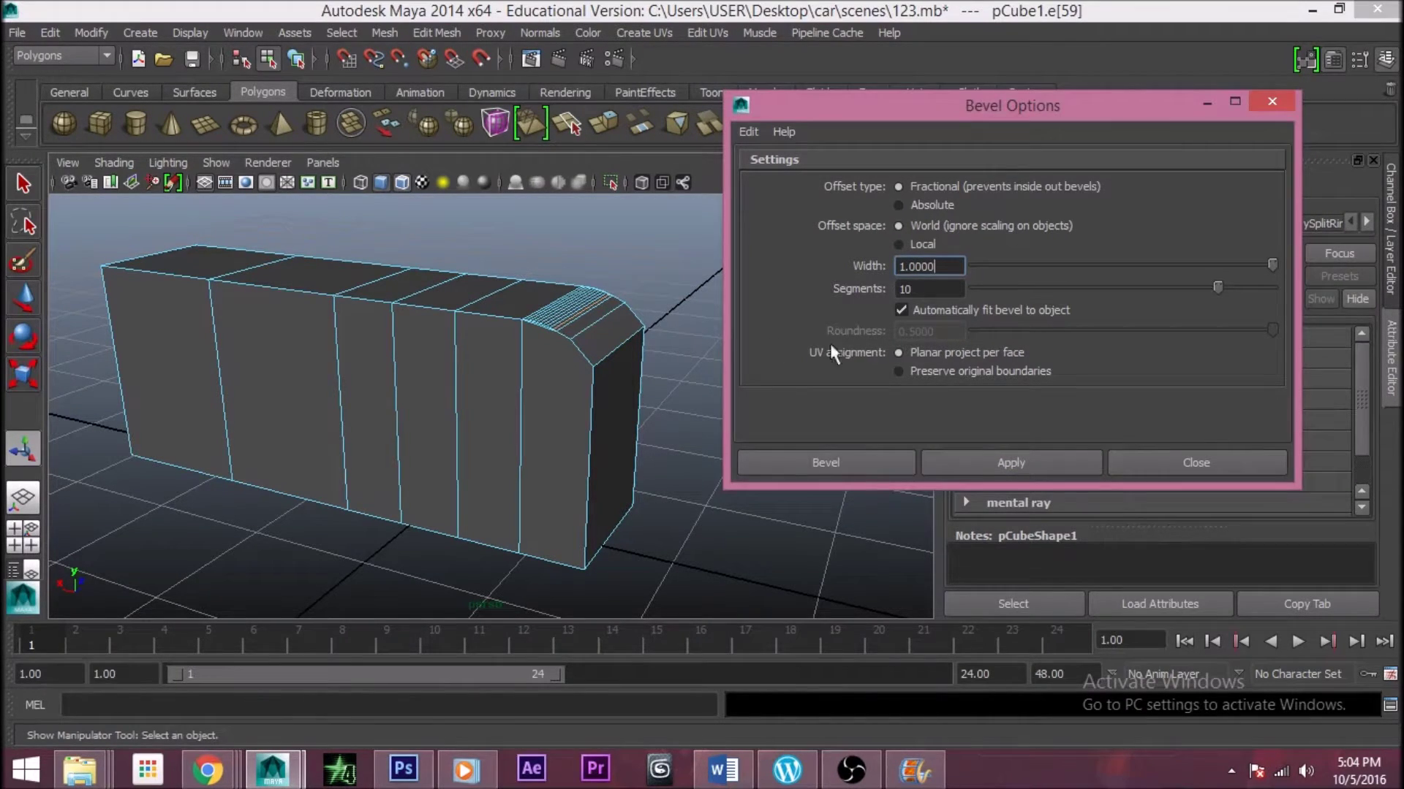
left_click(618, 345)
left_click(1051, 298)
left_click_drag(1217, 288, 973, 285)
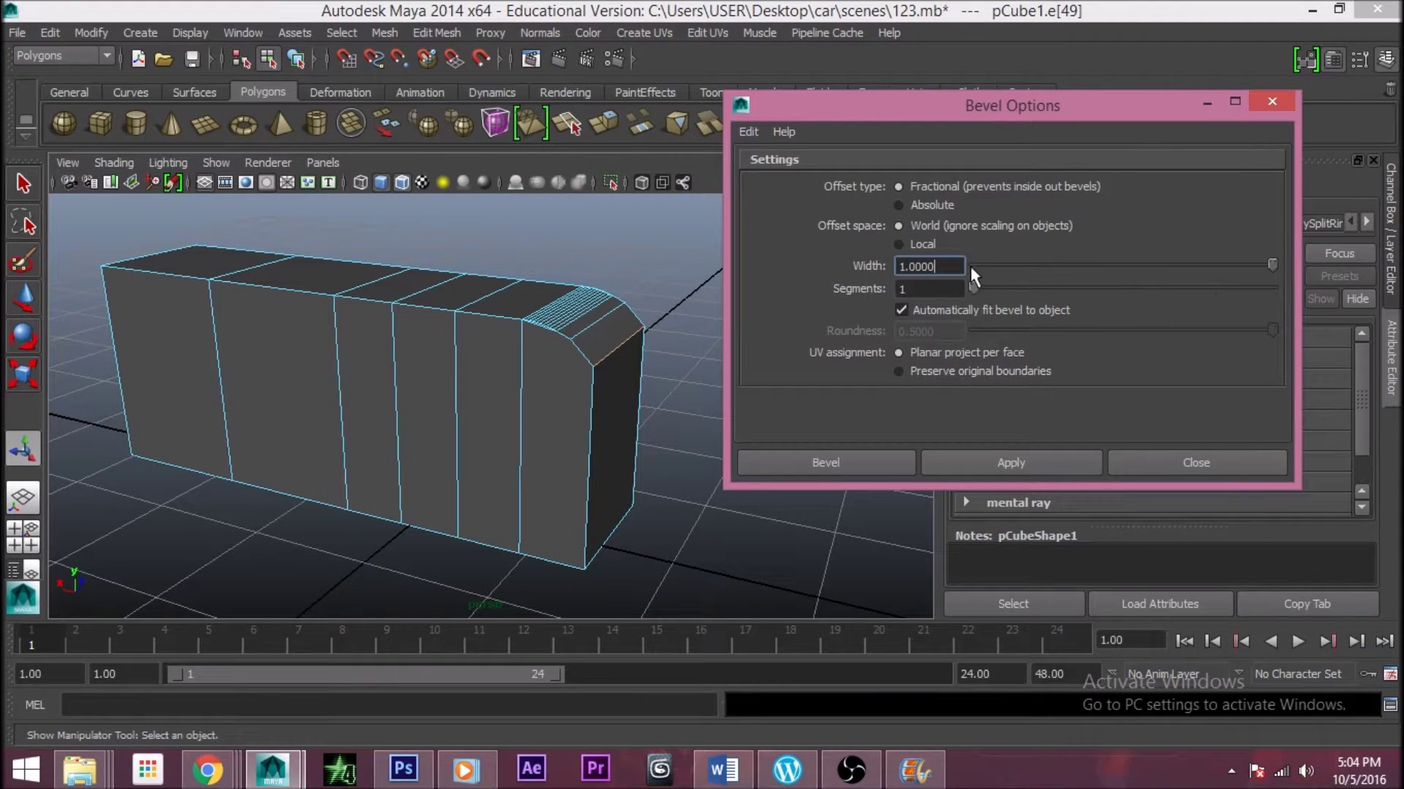
left_click(862, 463)
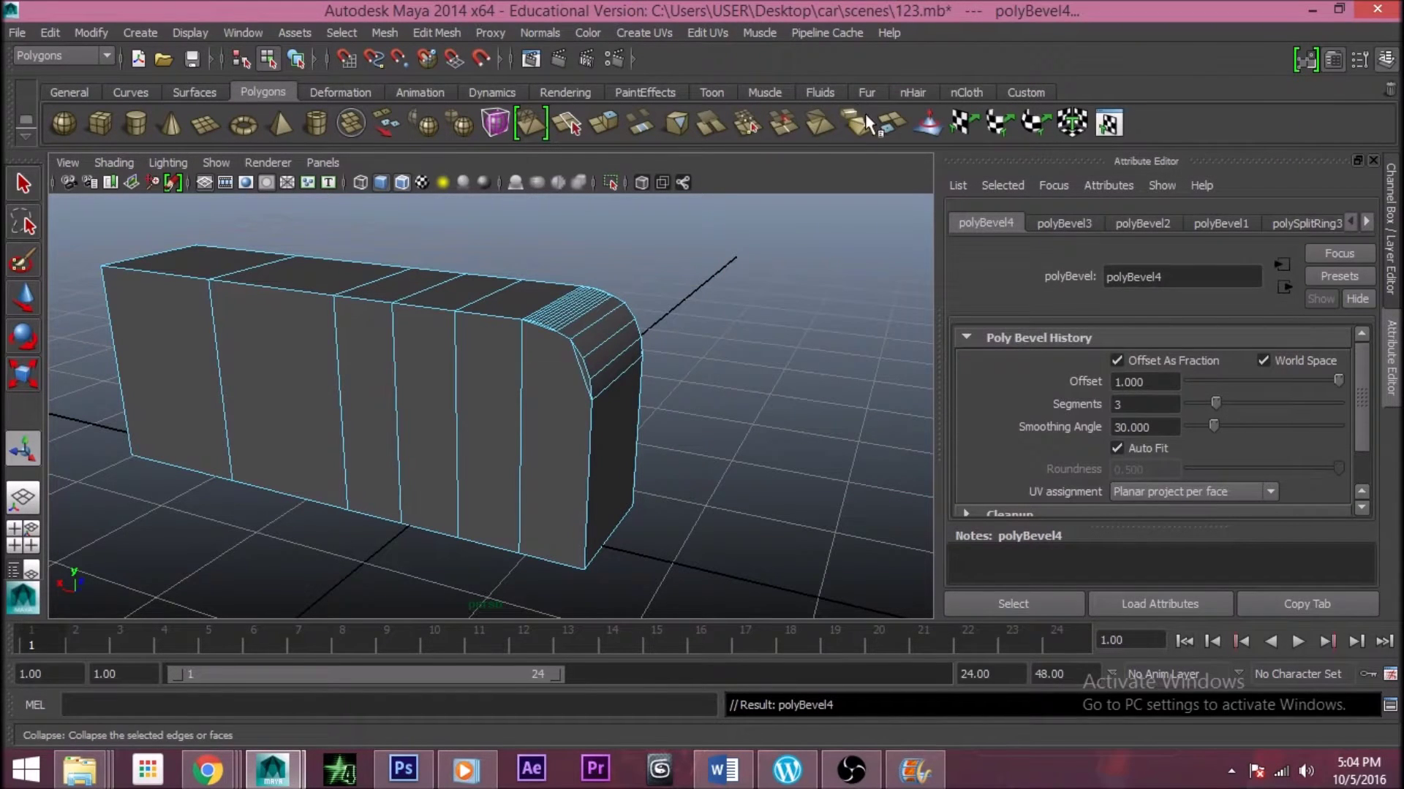
Deselect the box and orbit to view the rounded end from the opposite side
key("t")
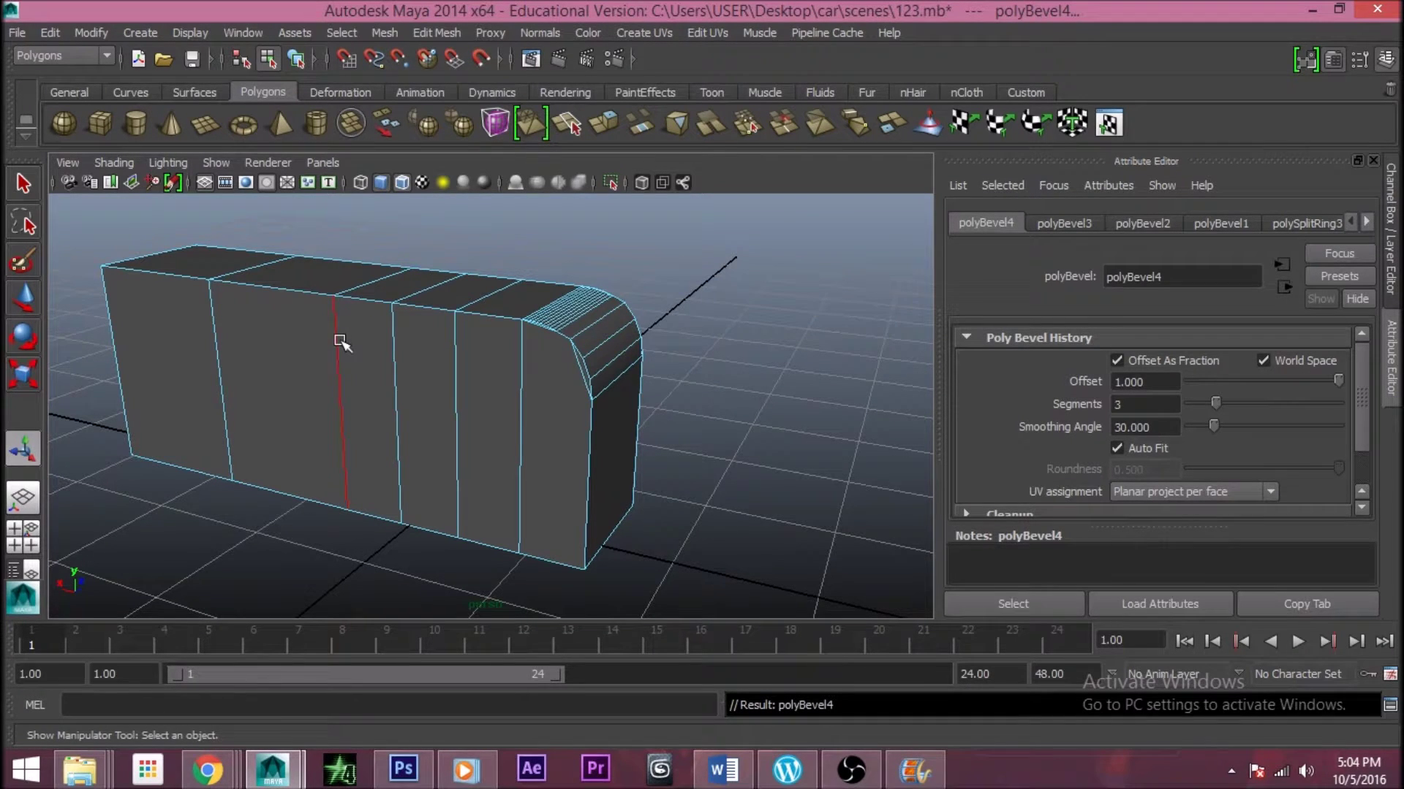
scroll(408, 350, "down", 4)
scroll(408, 359, "up", 4)
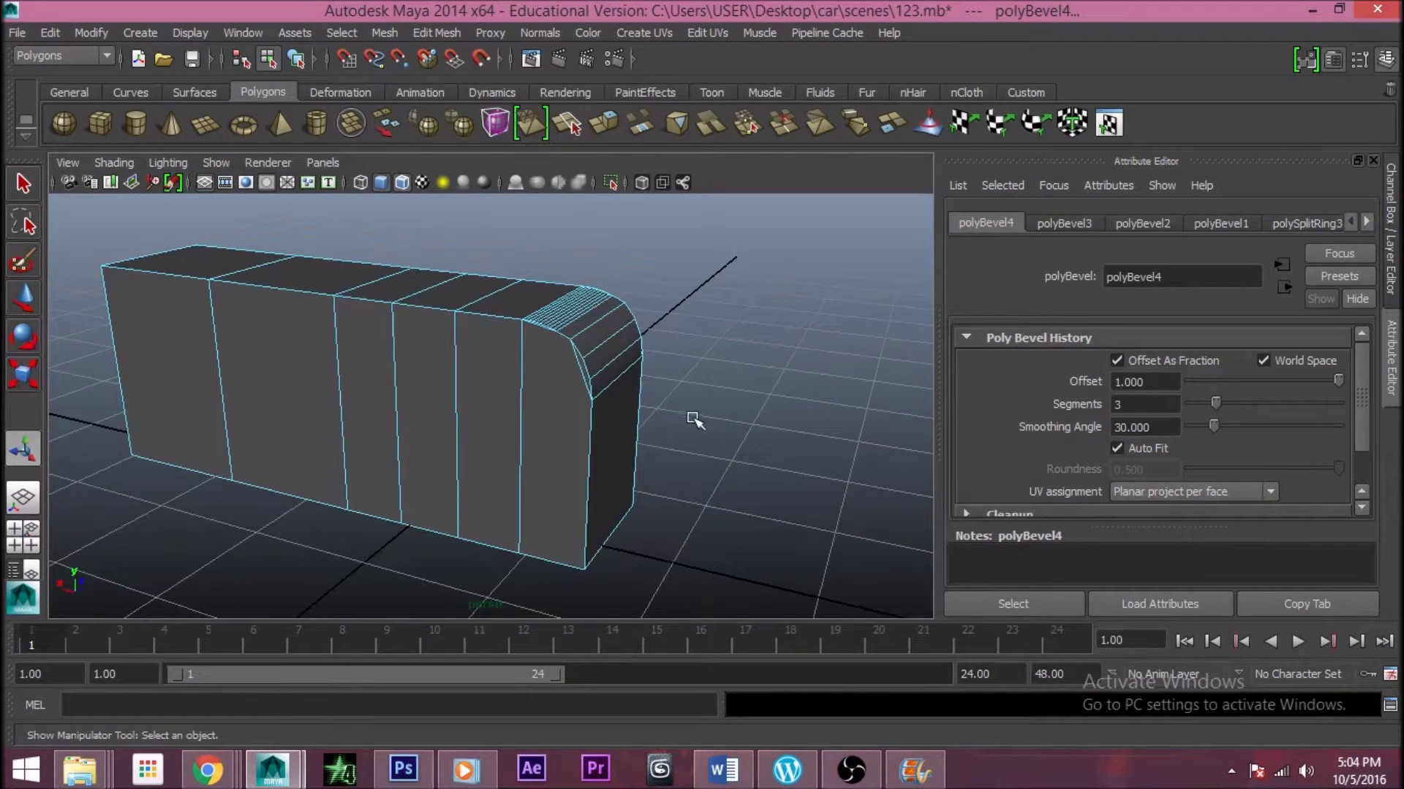
left_click(731, 431)
left_click_drag(668, 454, 630, 358, "alt")
middle_click_drag(629, 358, 534, 382, "alt")
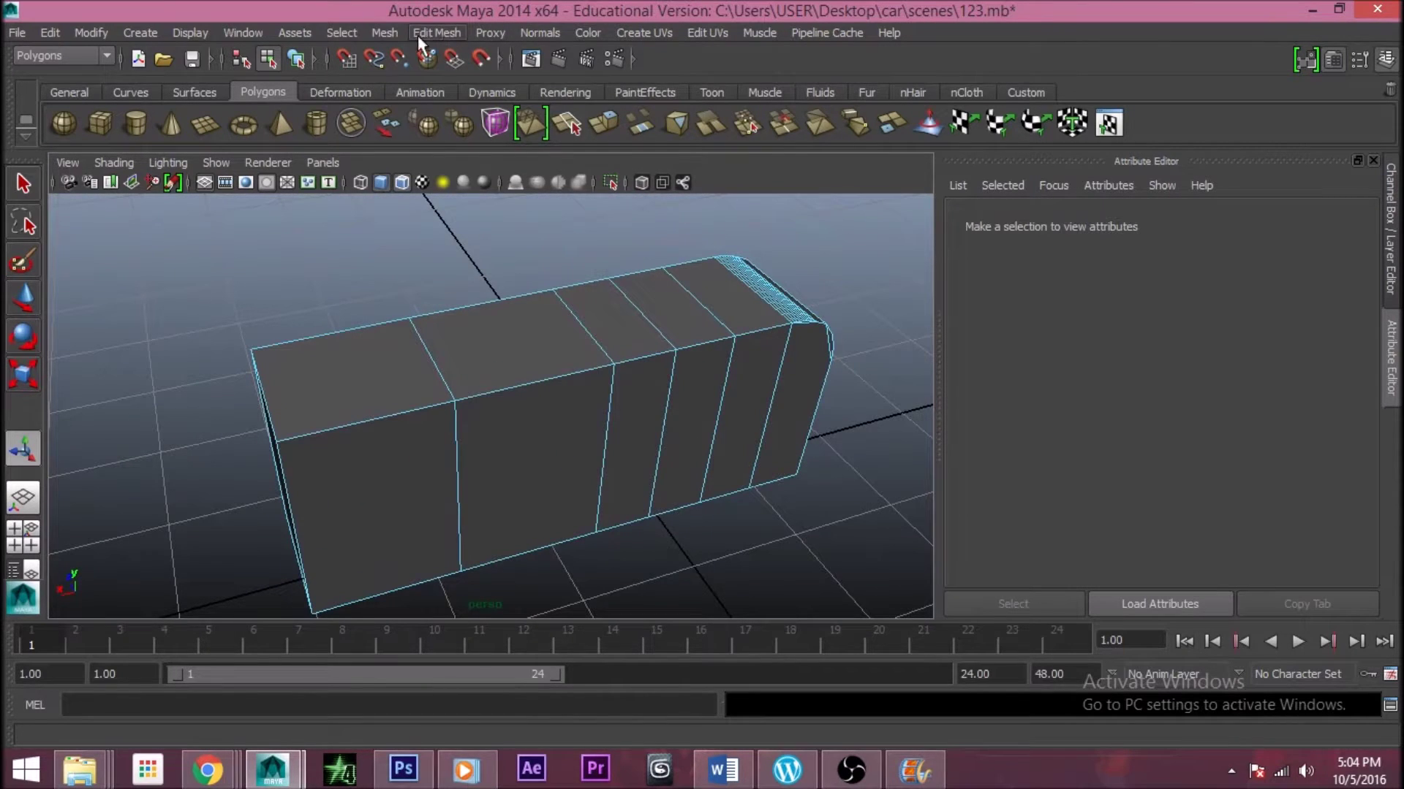
left_click(436, 33)
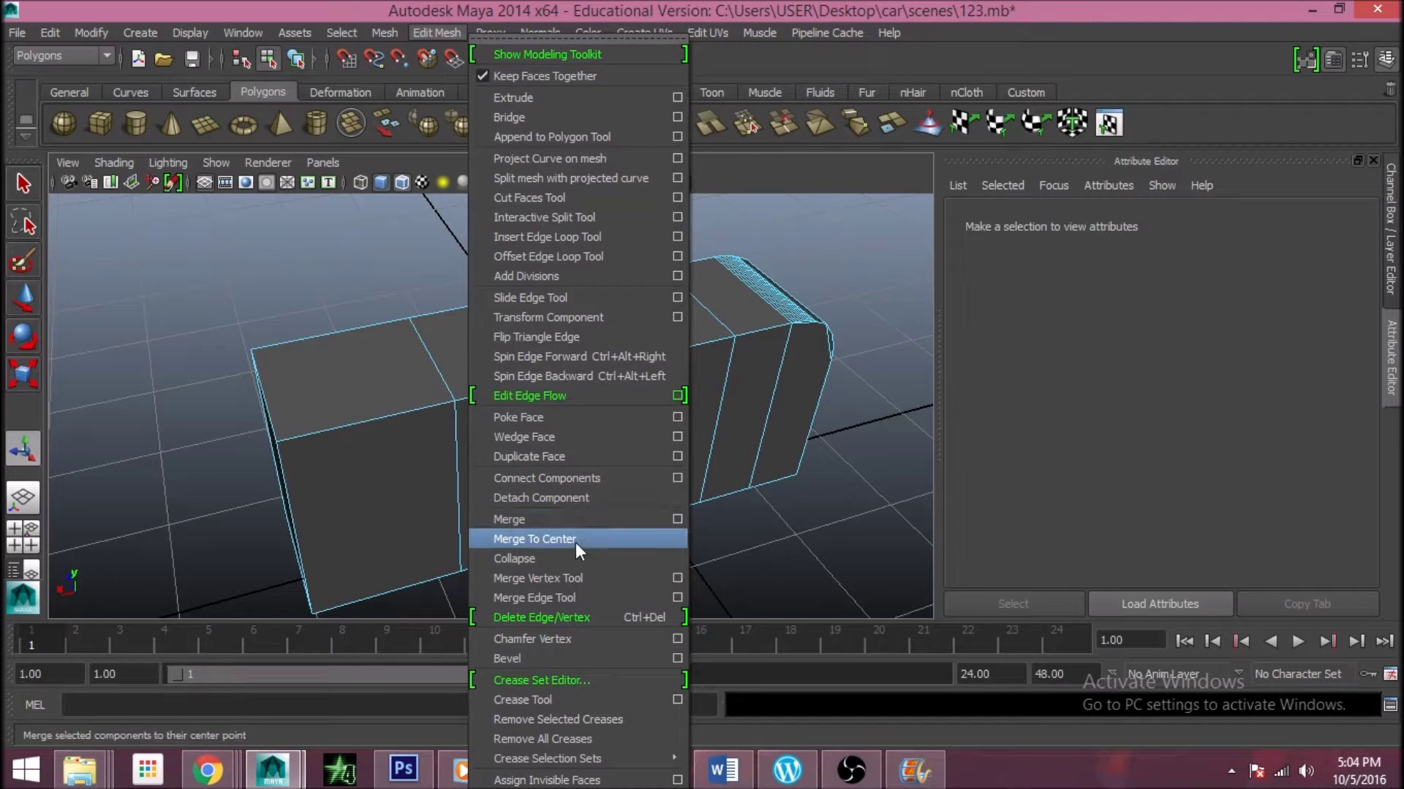
Browse the Window, Assets and Mesh menus and close them without running a command
left_click(243, 32)
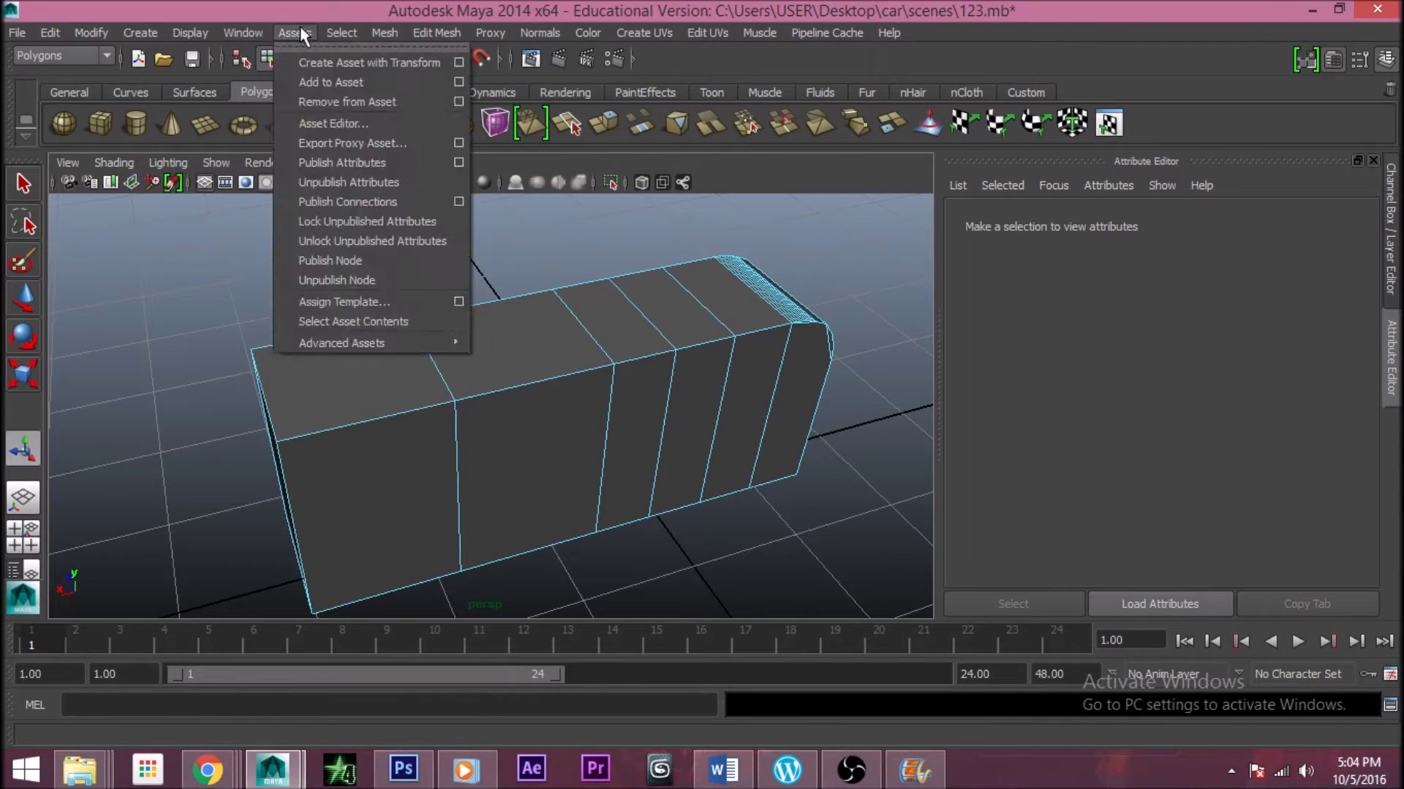
mouse_move(397, 41)
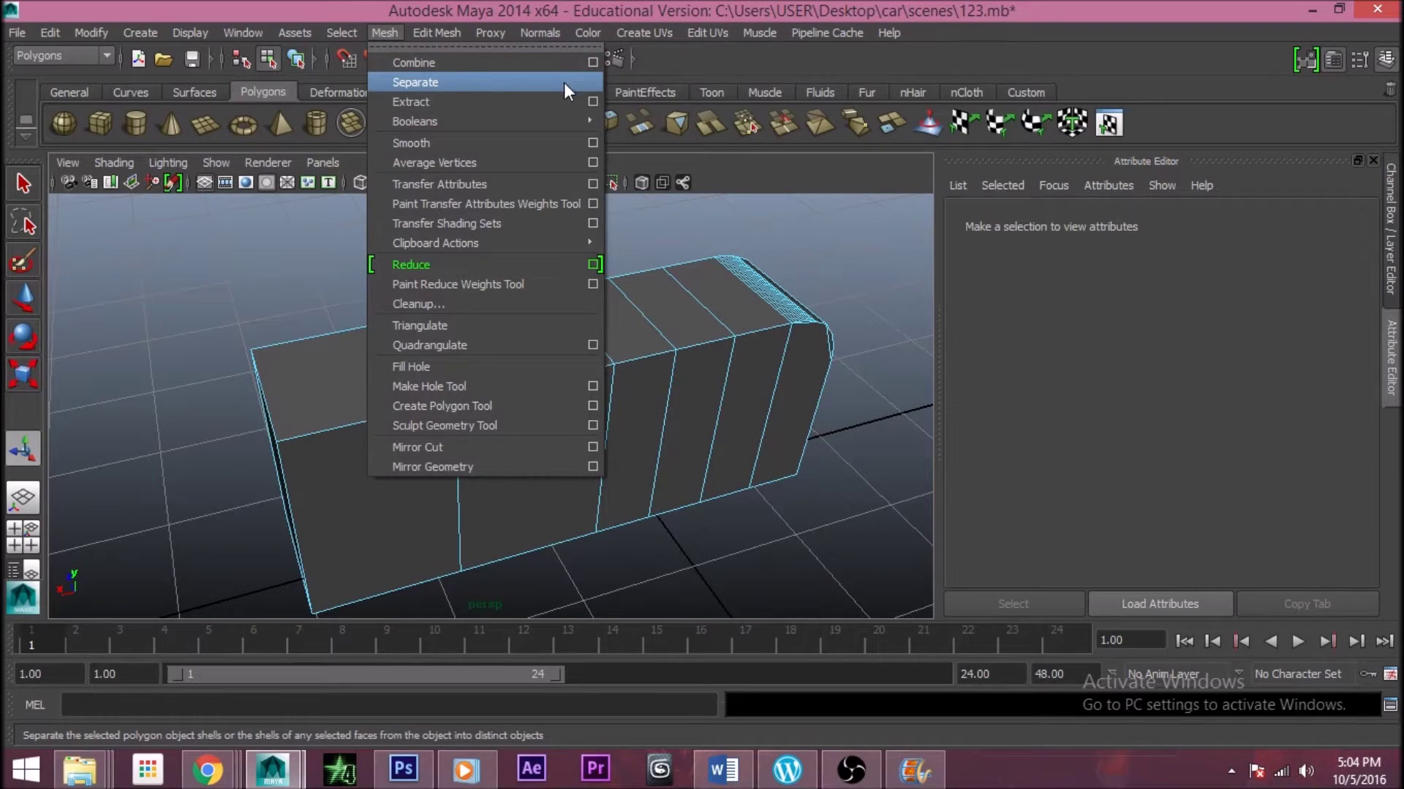
mouse_move(506, 121)
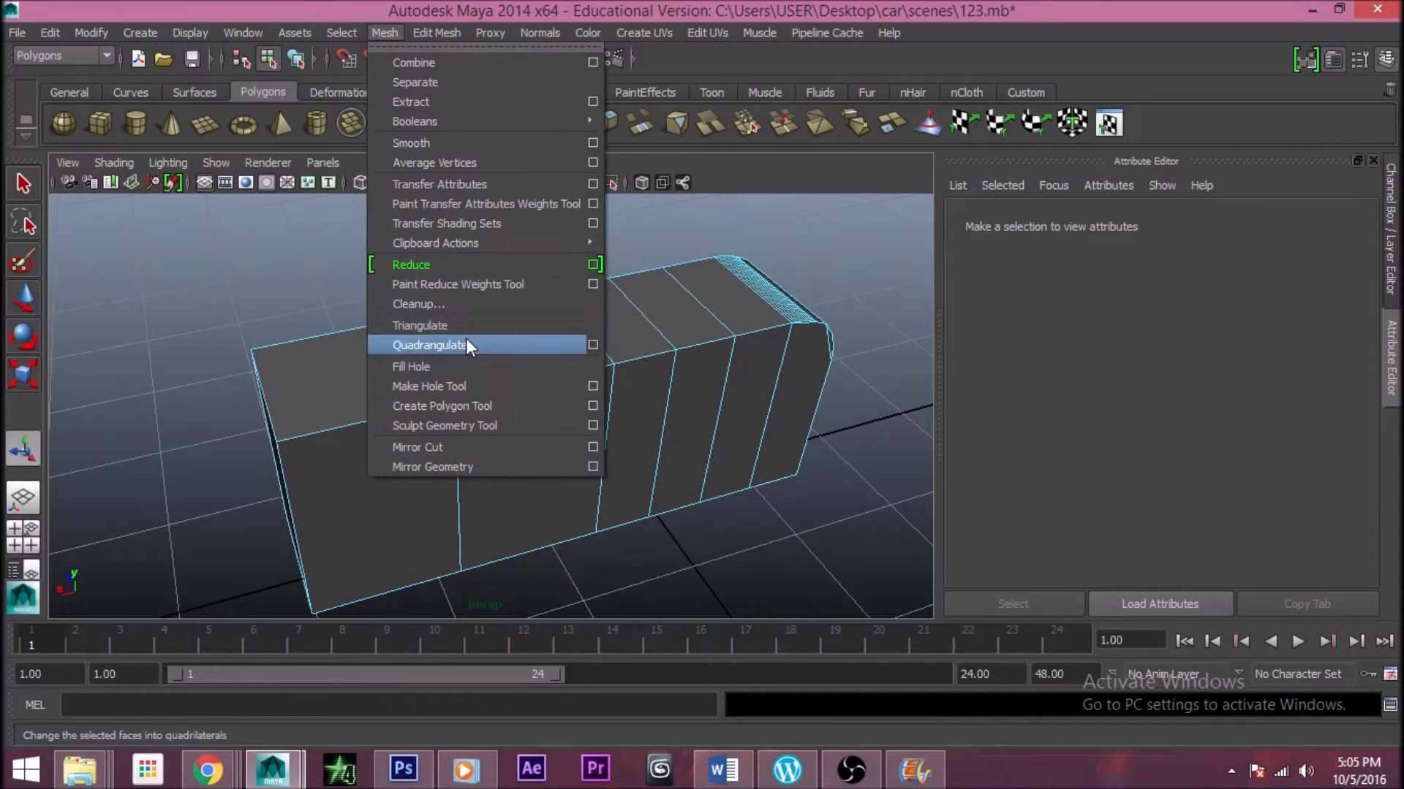
left_click(278, 276)
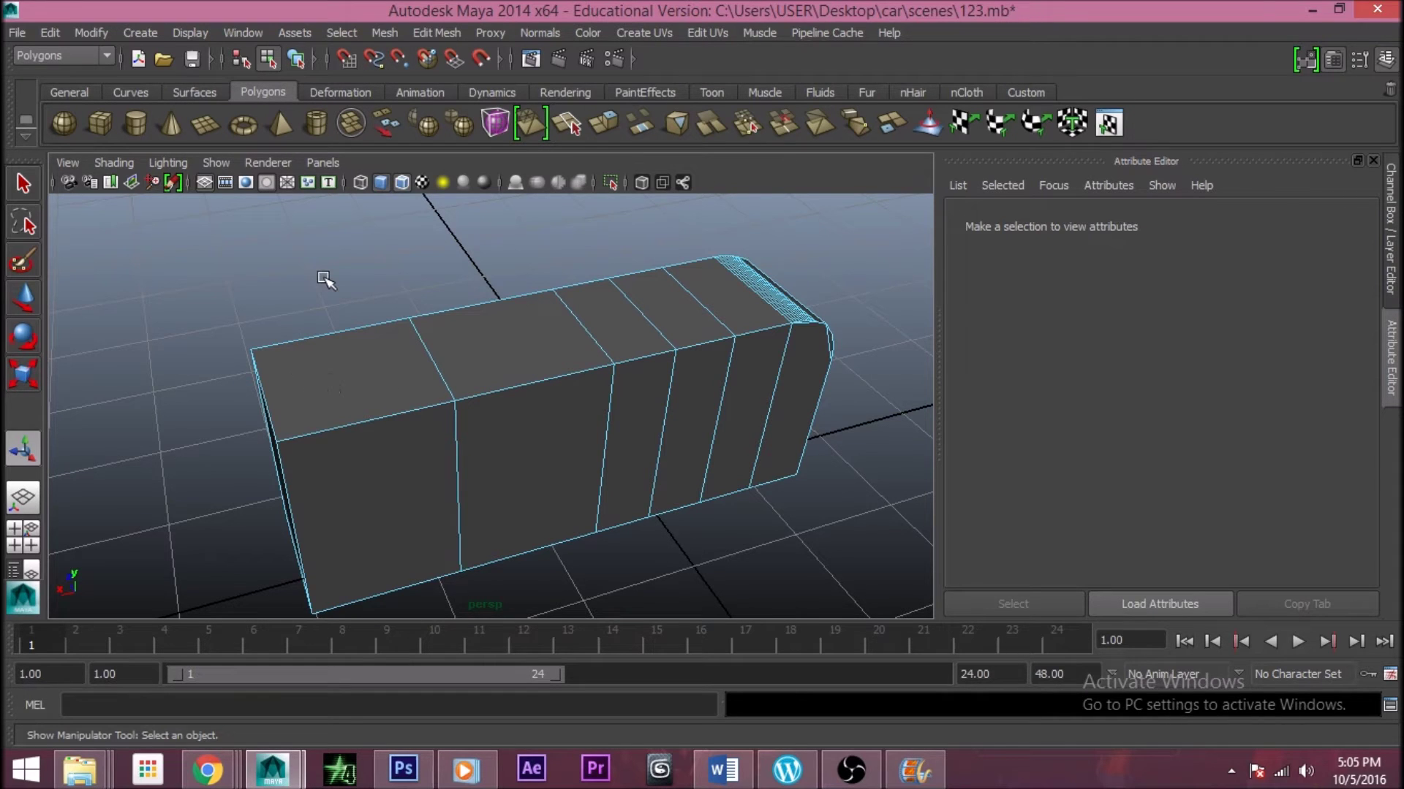
Toggle object/component modes with F8, ending with pCube1 selected as a whole object
key("F8")
key("F8")
key("F8")
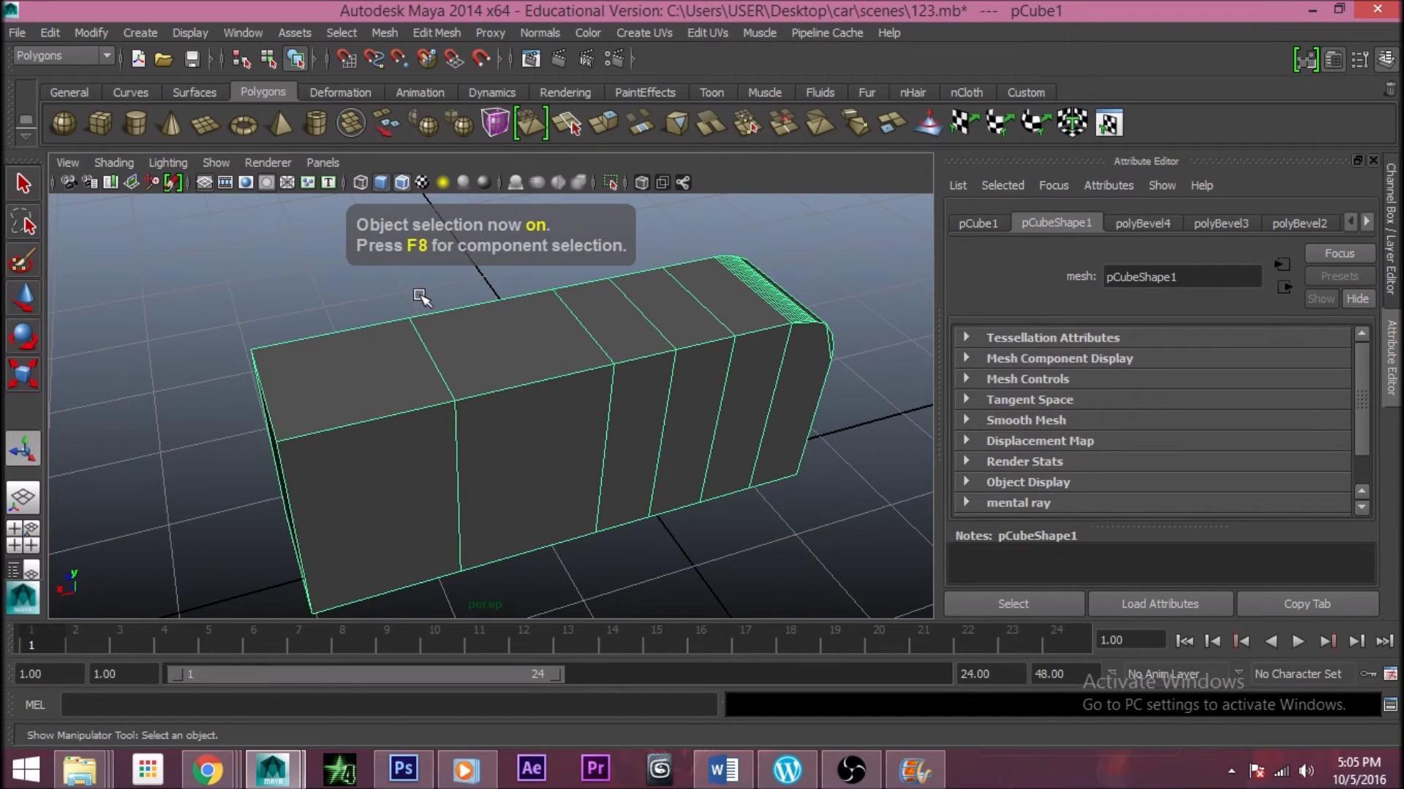
key("F8")
key("F8")
key("F8")
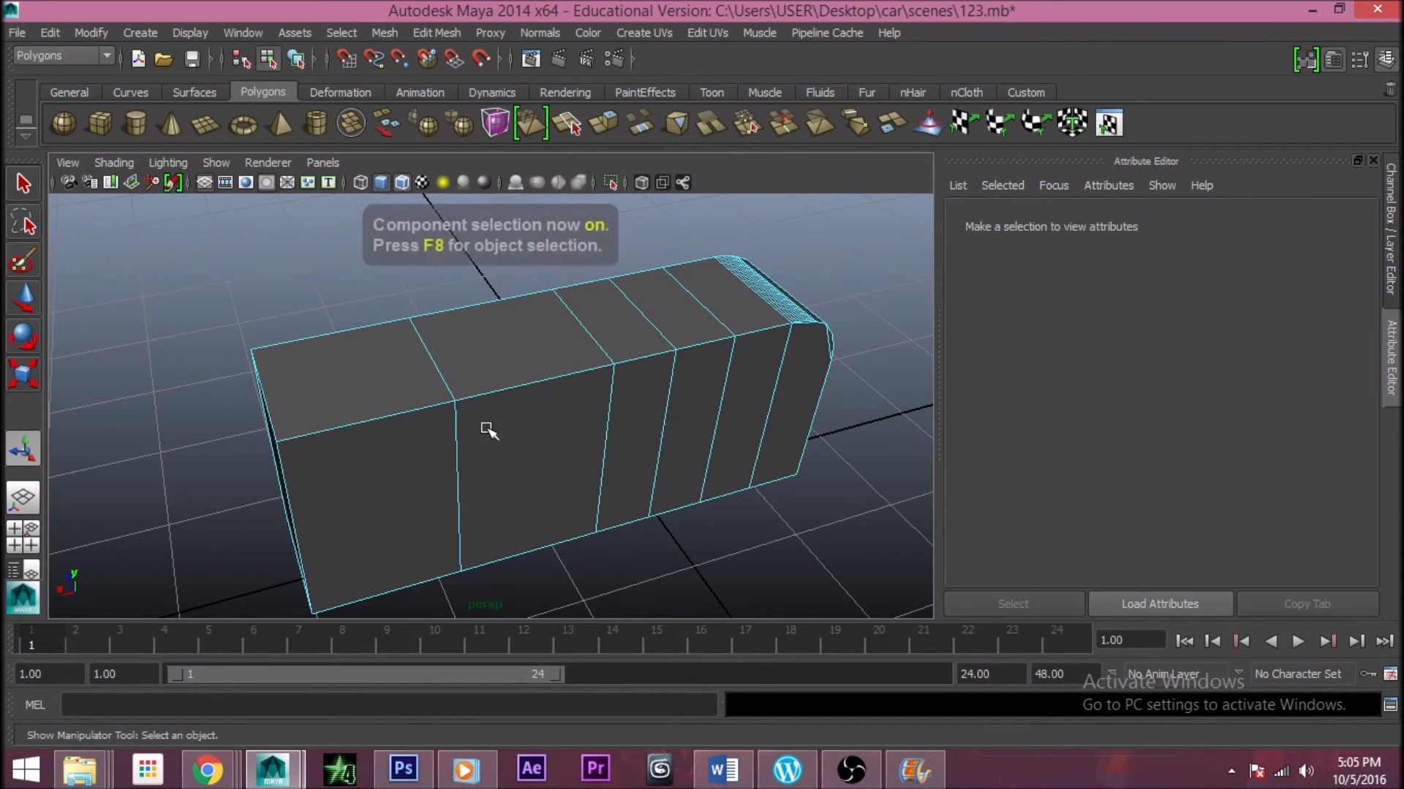
key("F8")
key("F8")
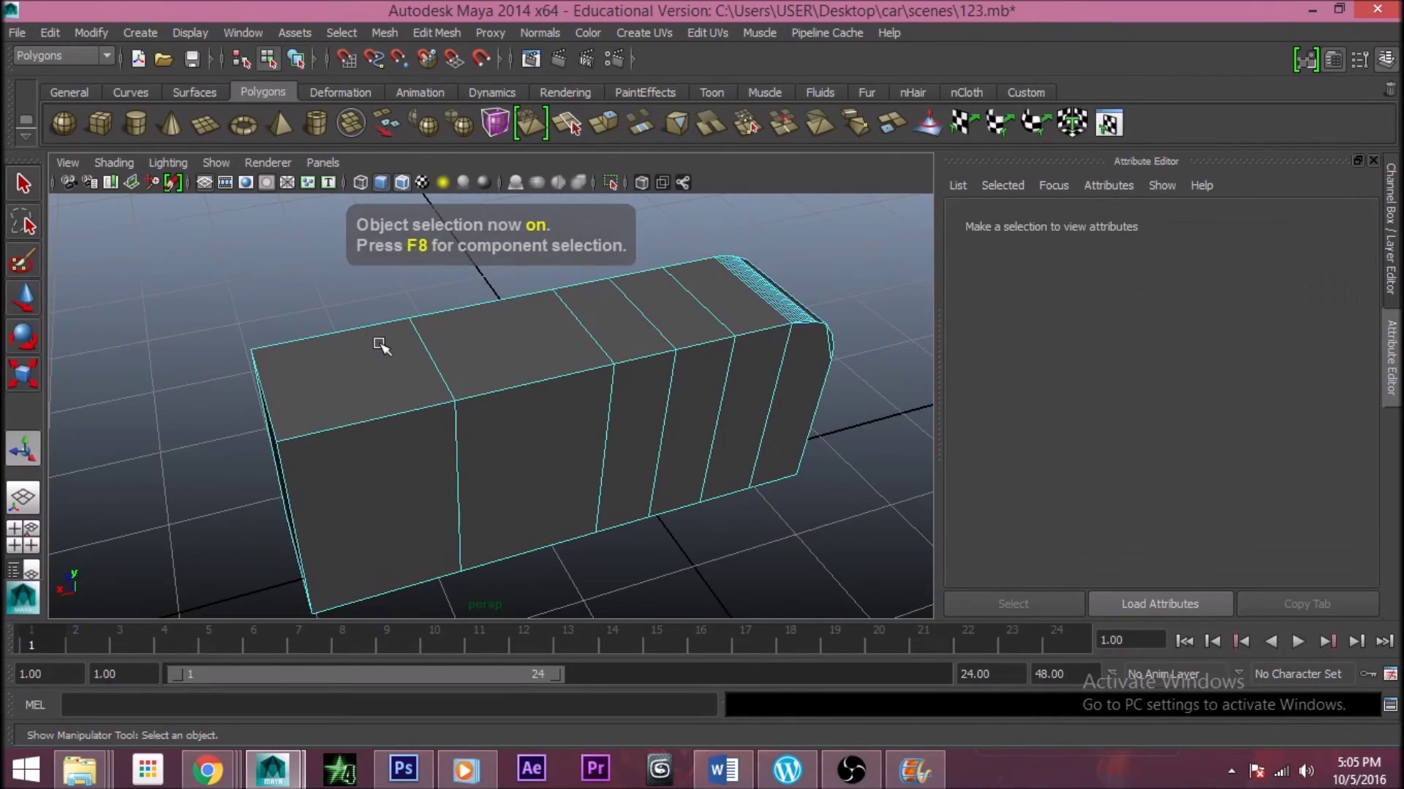
key("F8")
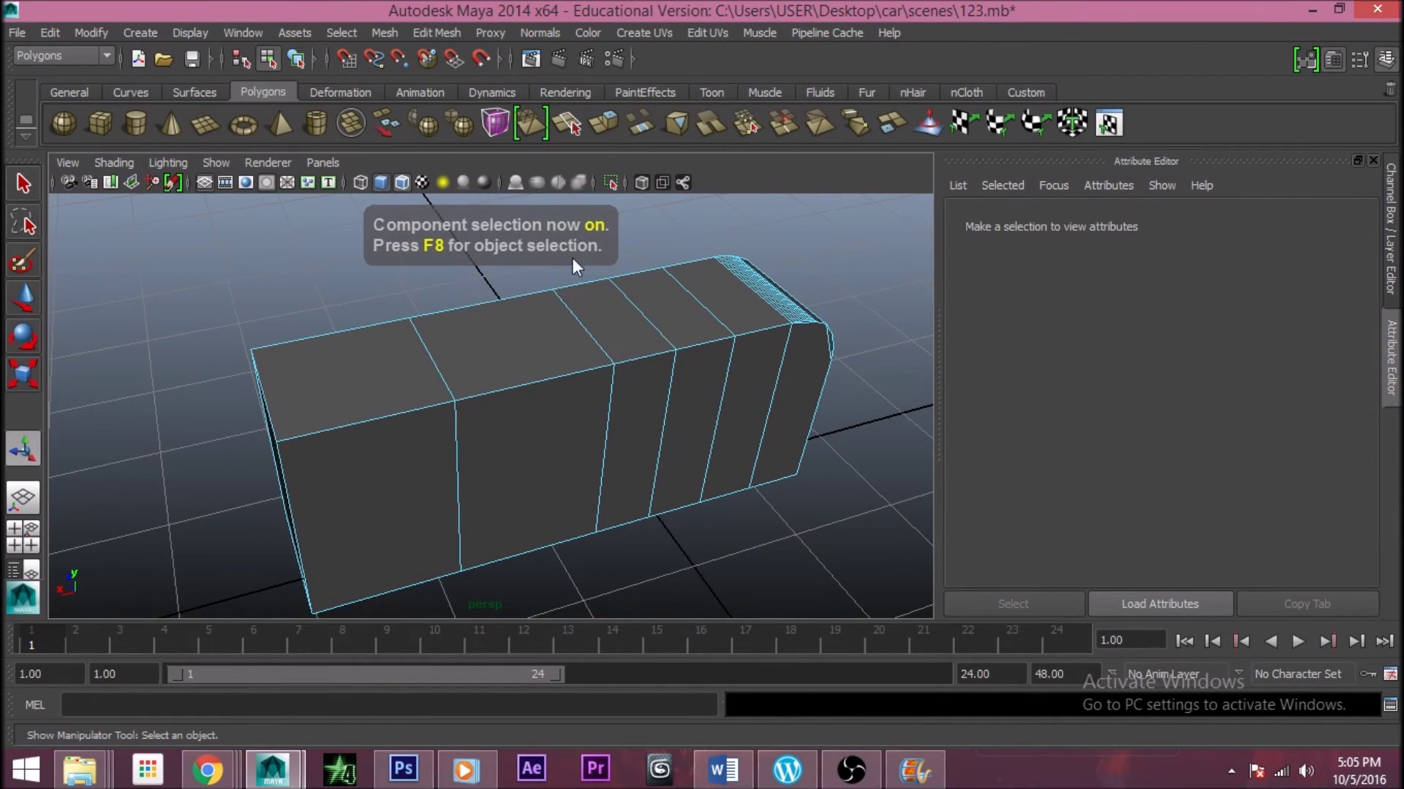
left_click(642, 323)
left_click(471, 240)
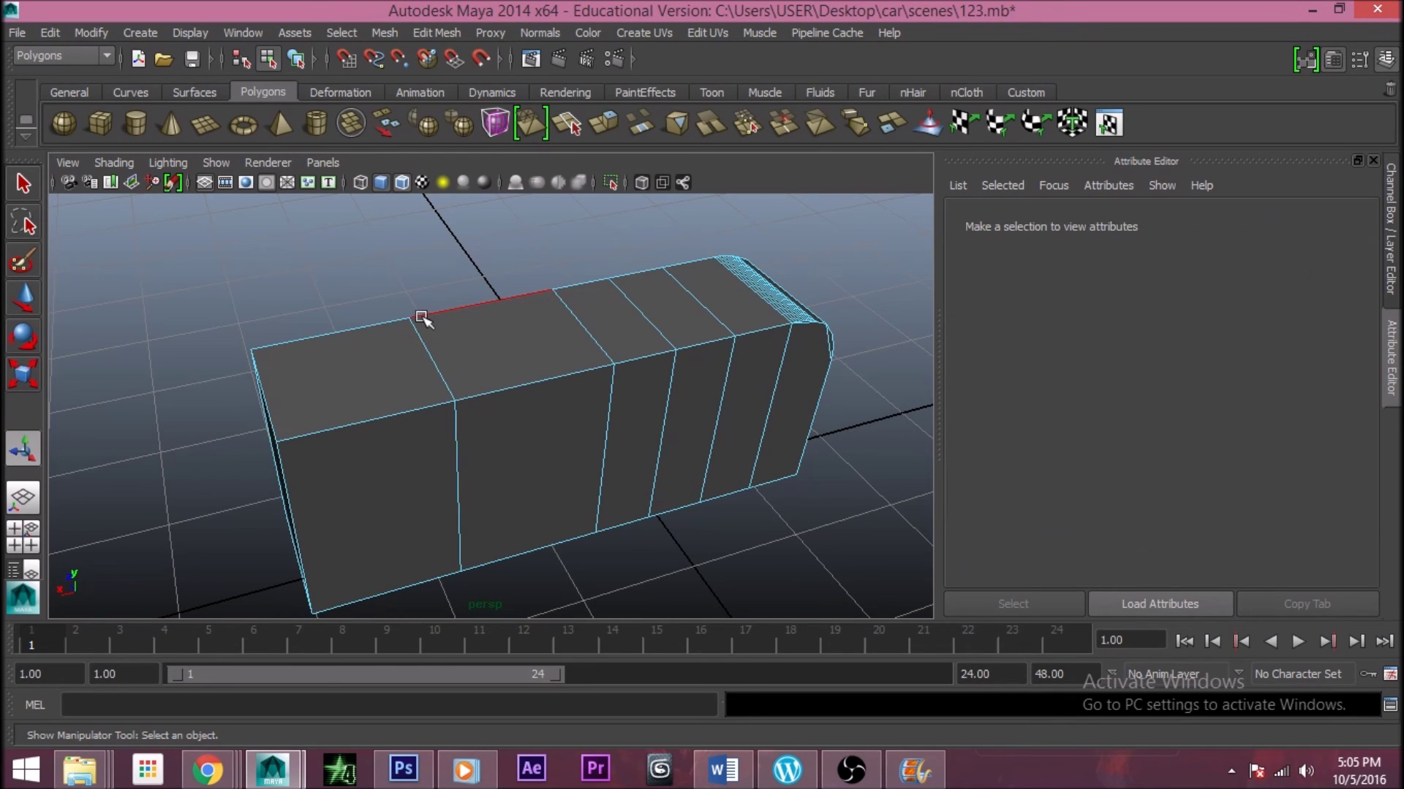
key("F8")
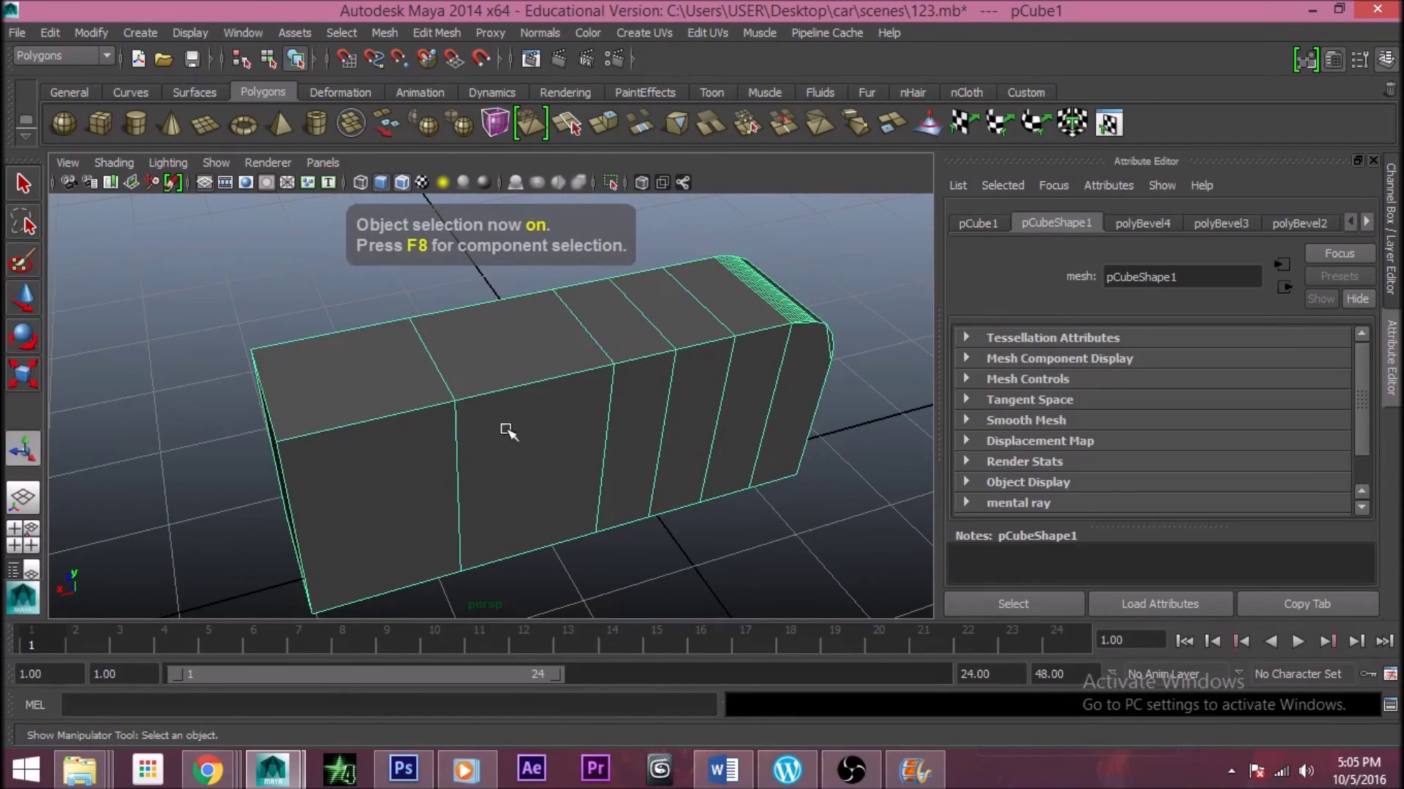